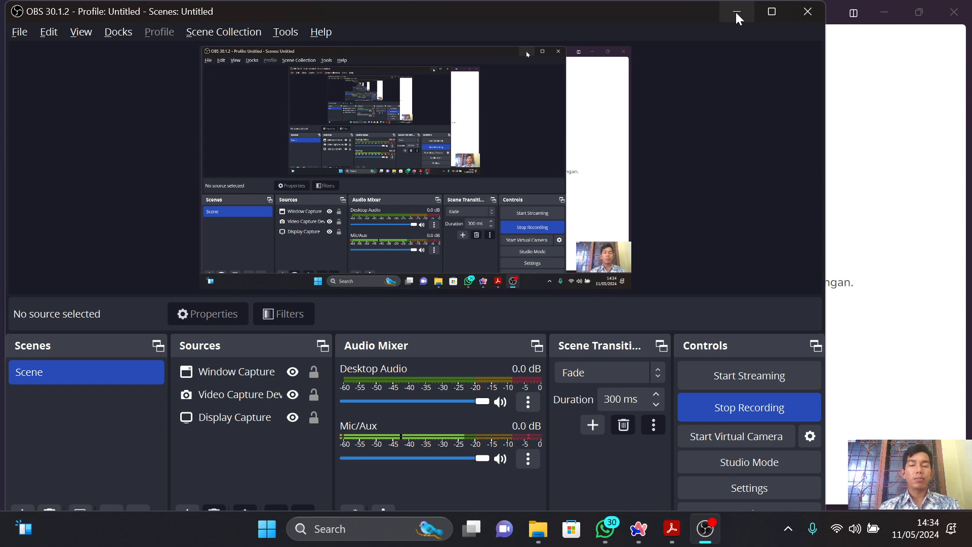
Minimize the recording window and read the Tugas.2 assignment's instructions and reporting requirements on the e-learning page.
left_click(736, 12)
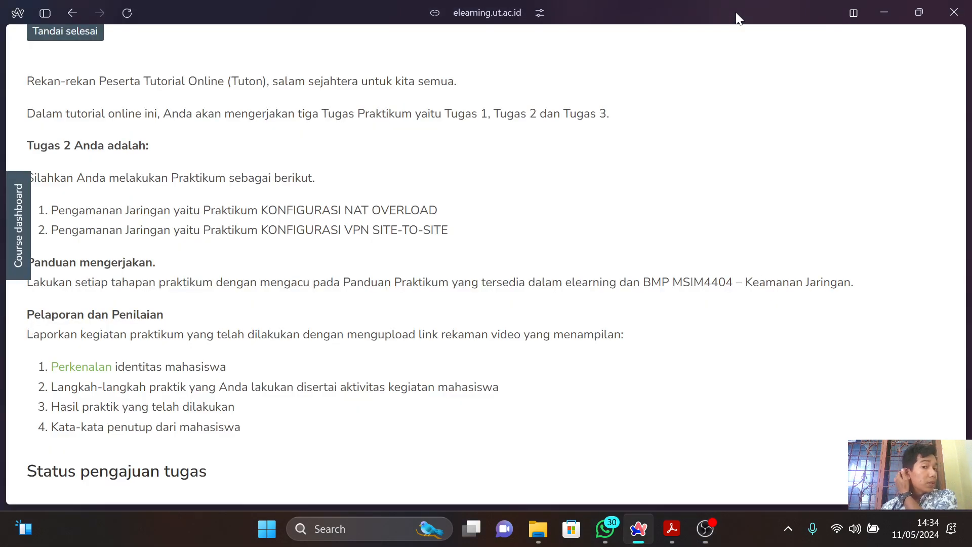
scroll(731, 231, "up", 6)
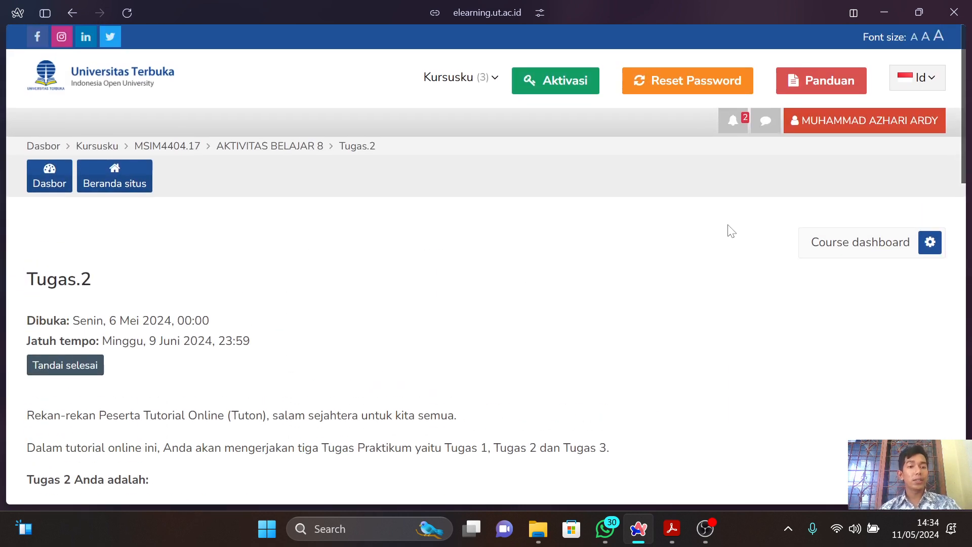
scroll(731, 230, "down", 3)
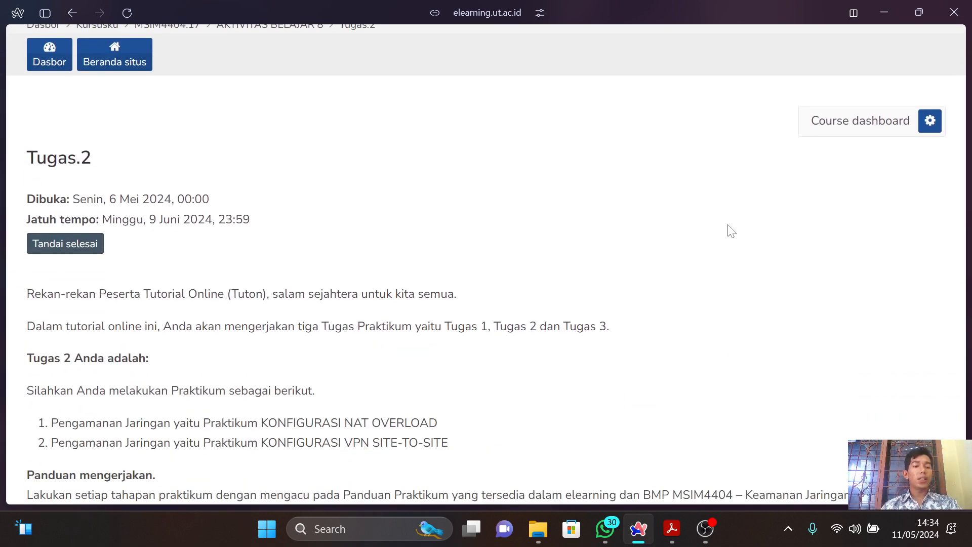
scroll(731, 230, "down", 1)
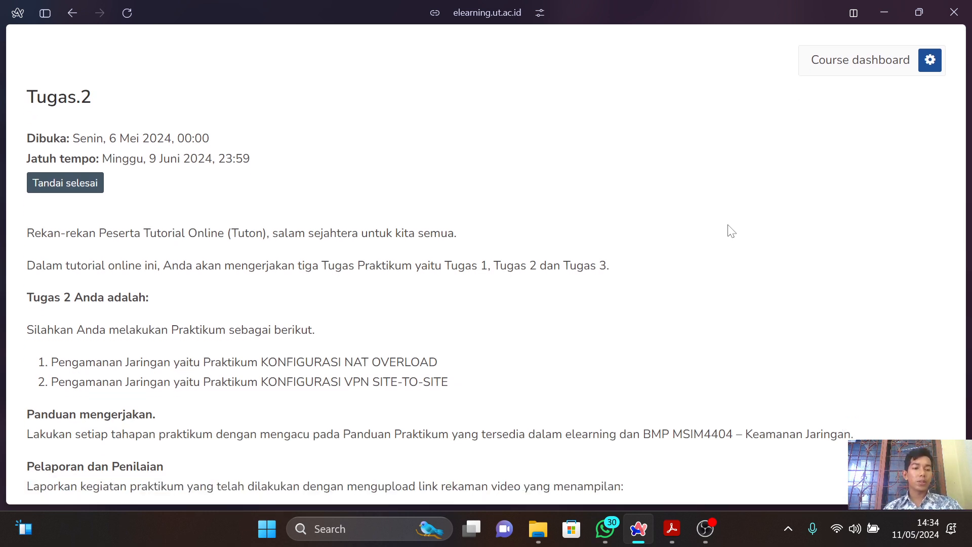
scroll(731, 231, "down", 2)
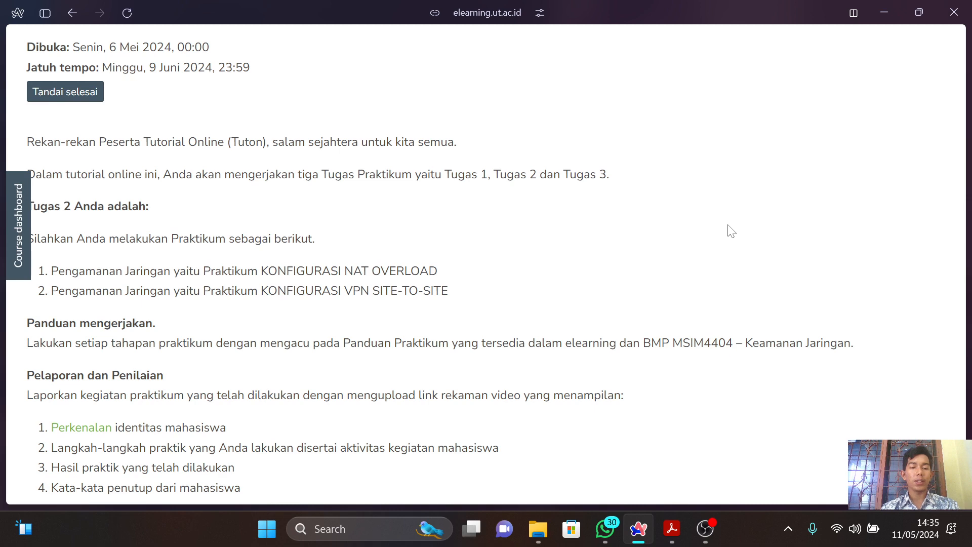
scroll(731, 231, "down", 3)
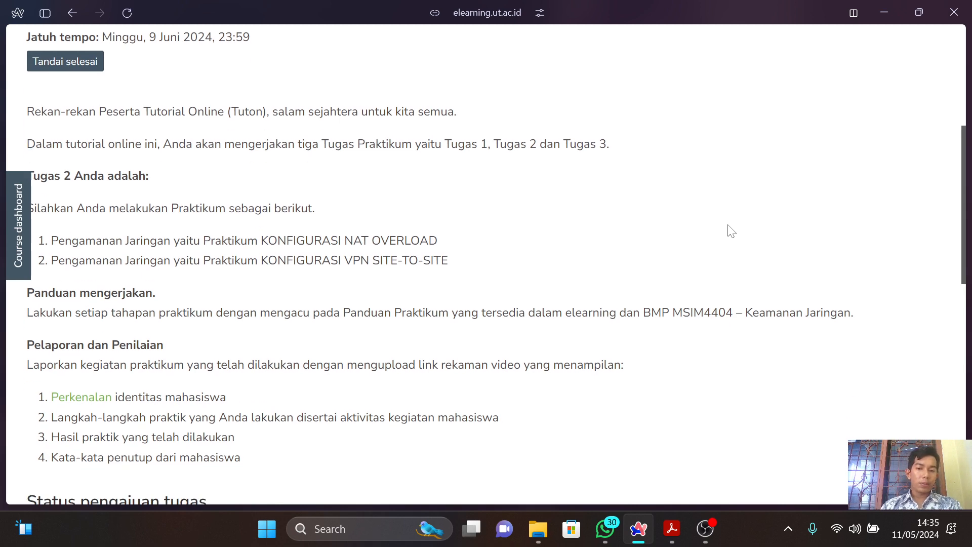
scroll(731, 231, "up", 2)
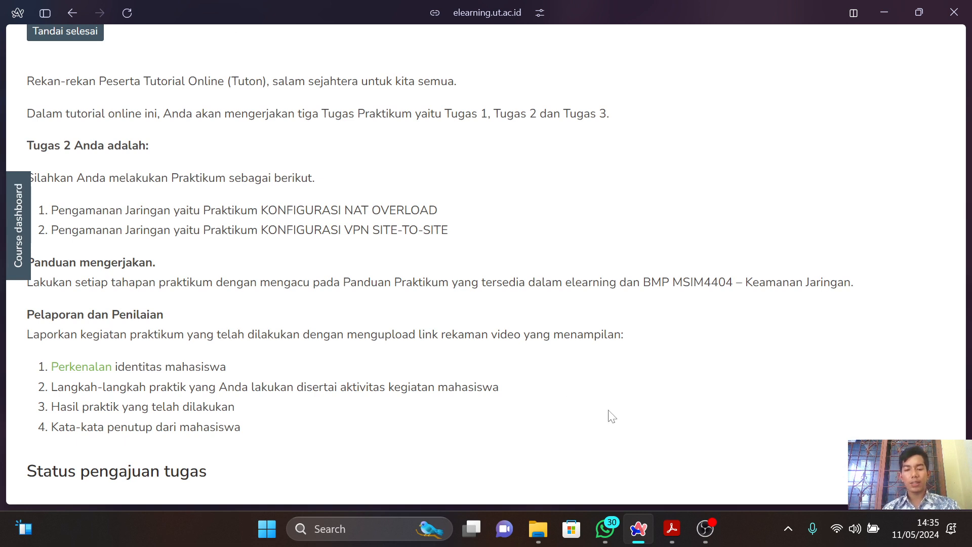
In File Explorer, open the Modul_5 folder inside the Keamanan Jaringan practicum materials under semester 8 on drive D:.
left_click(542, 532)
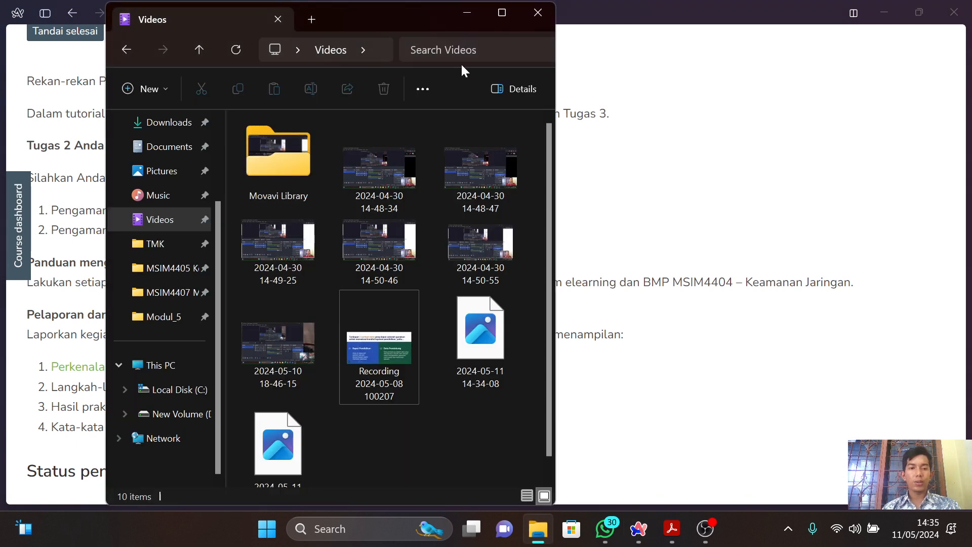
left_click(195, 420)
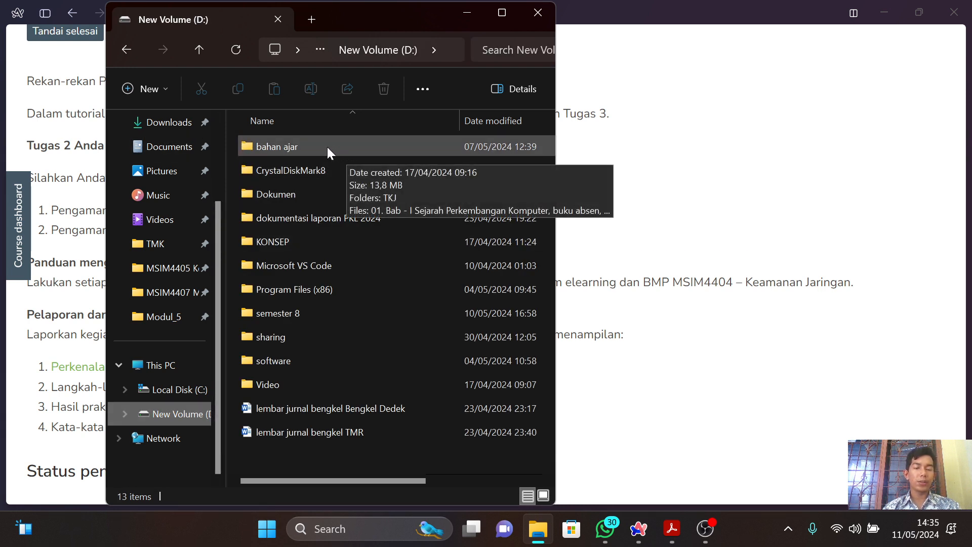
double_click(314, 314)
key("Down")
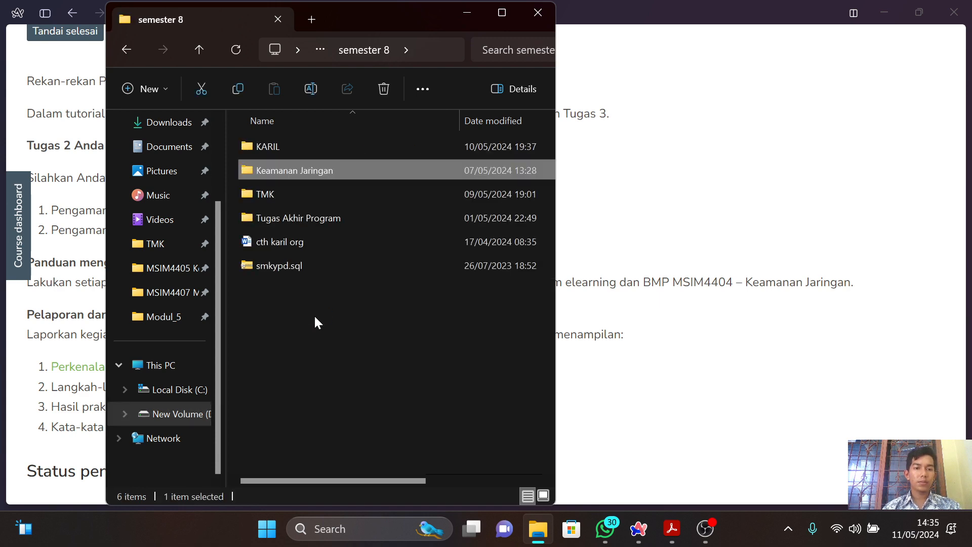
key("Return")
key("Down")
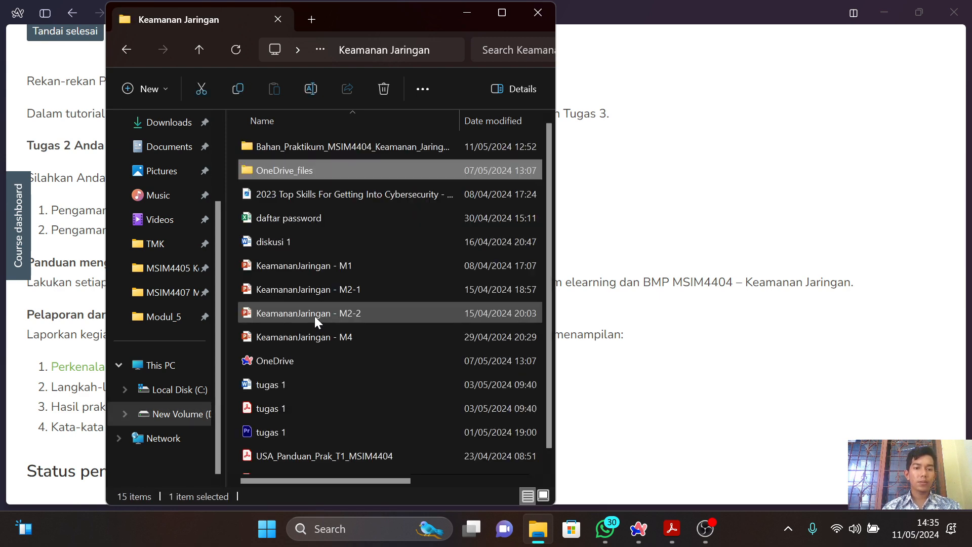
key("Up")
key("Return")
key("Down")
Open the Firewall-ACL file in Cisco Packet Tracer and minimize the folder window covering the topology.
key("Down")
key("Return")
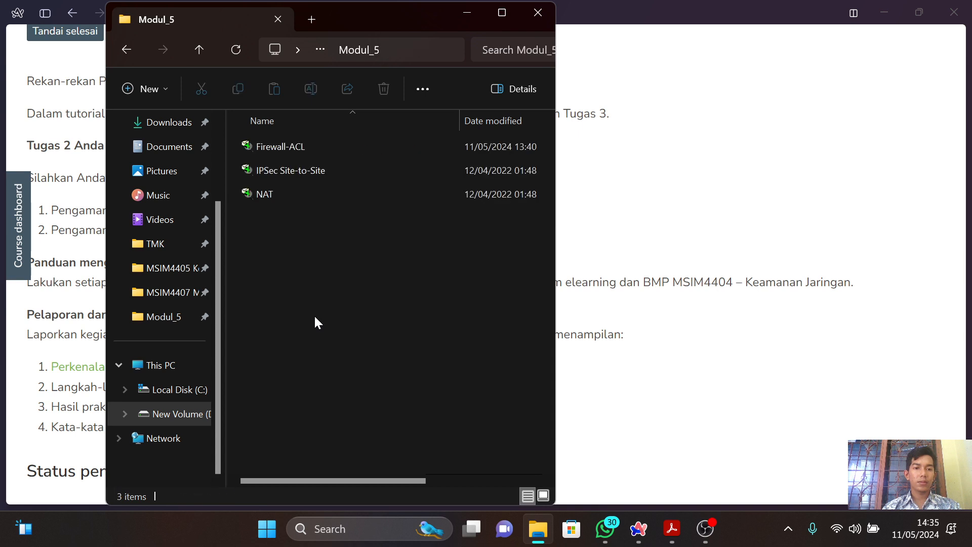
key("Down")
key("Up")
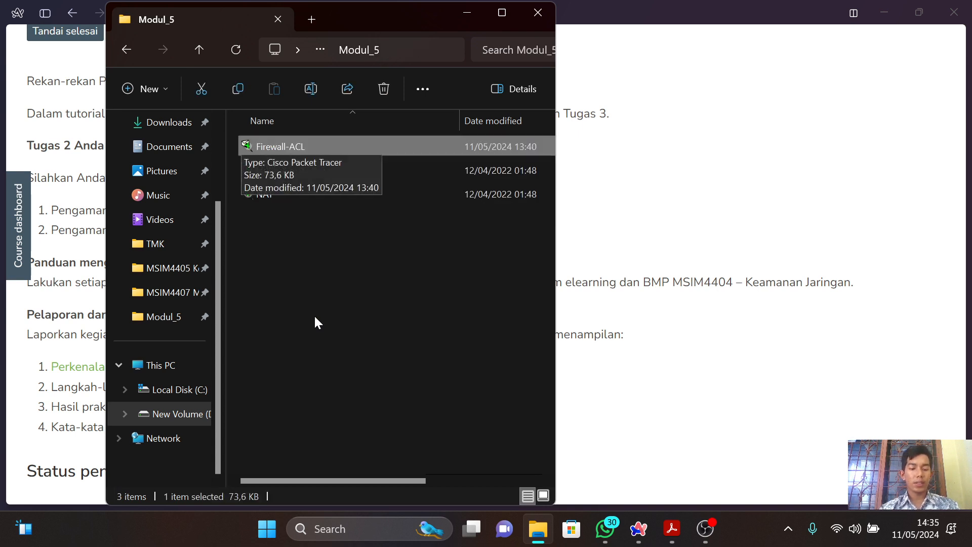
key("alt+Tab")
key("alt+Tab")
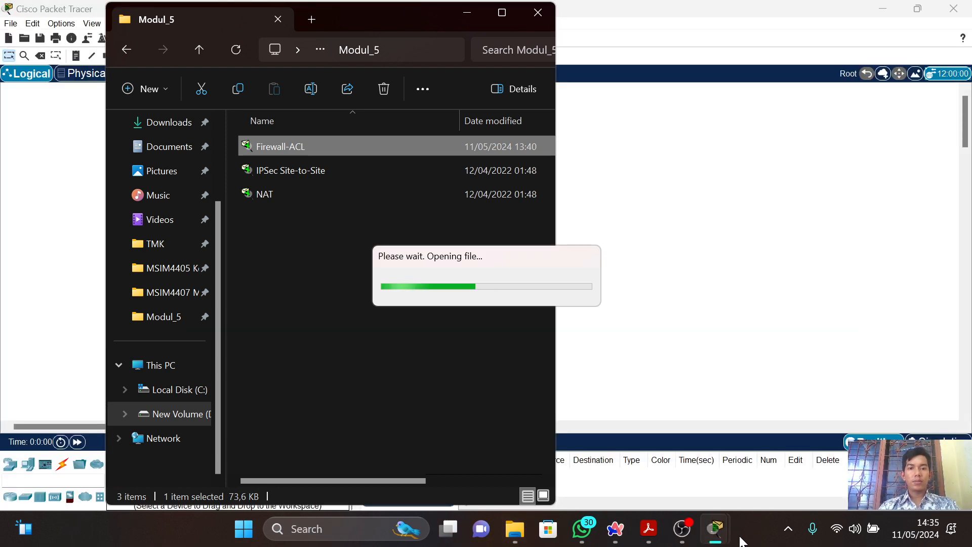
left_click(466, 15)
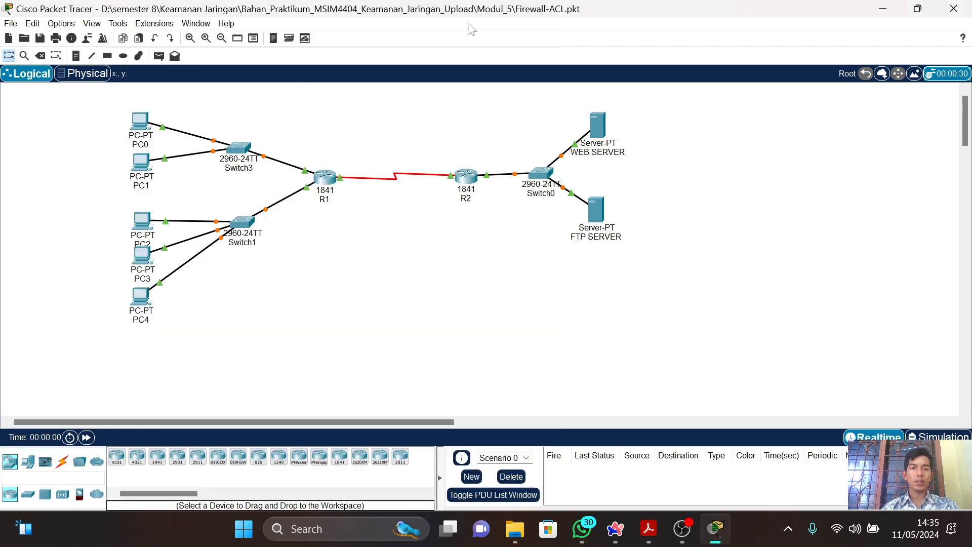
mouse_move(330, 190)
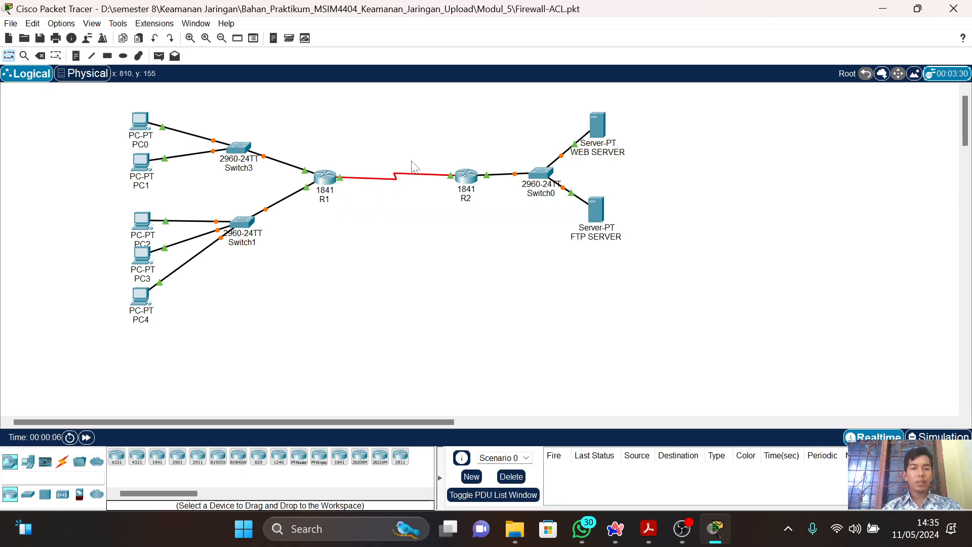
Switch to the USA_Panduan_Prak_T2_MSIM4404 PDF in Acrobat and find the Firewall-ACL preparation section with Gambar 1 on page 10.
key("alt+Tab")
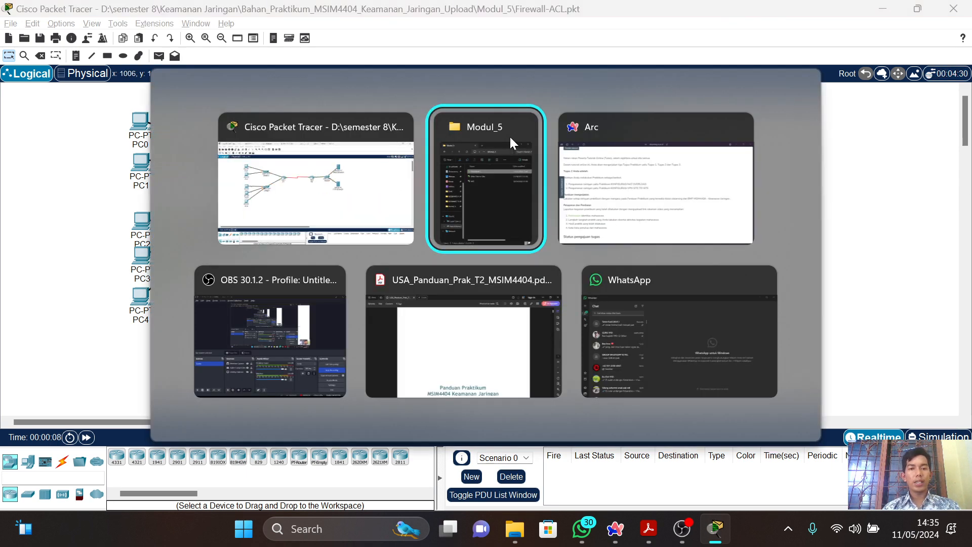
key("alt+Tab")
key("alt+Tab")
key("alt+Tab")
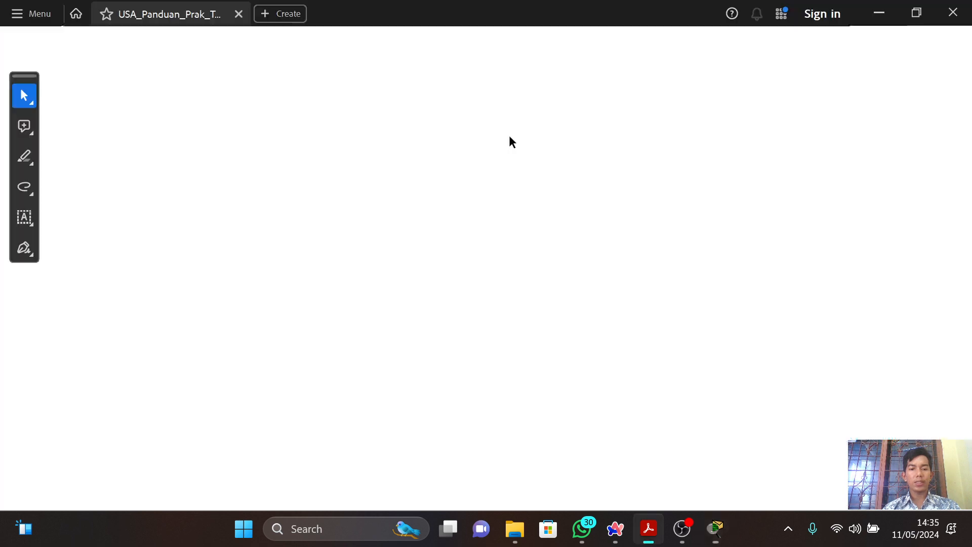
scroll(508, 135, "down", 5)
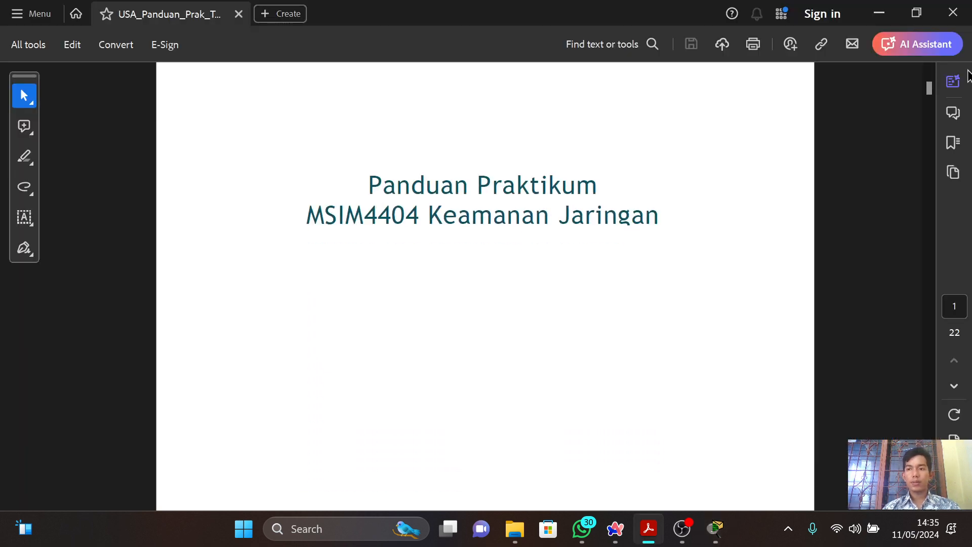
left_click_drag(930, 92, 933, 248)
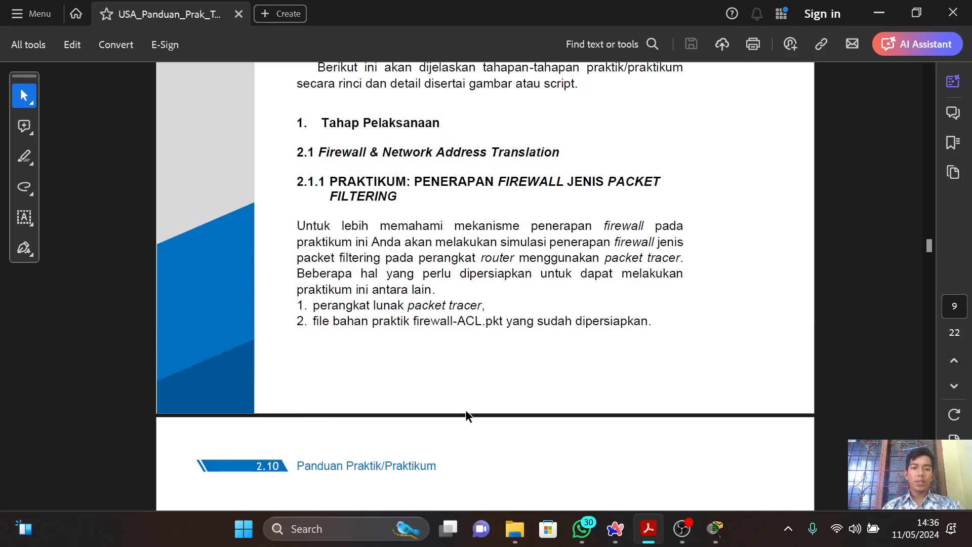
scroll(465, 409, "down", 5)
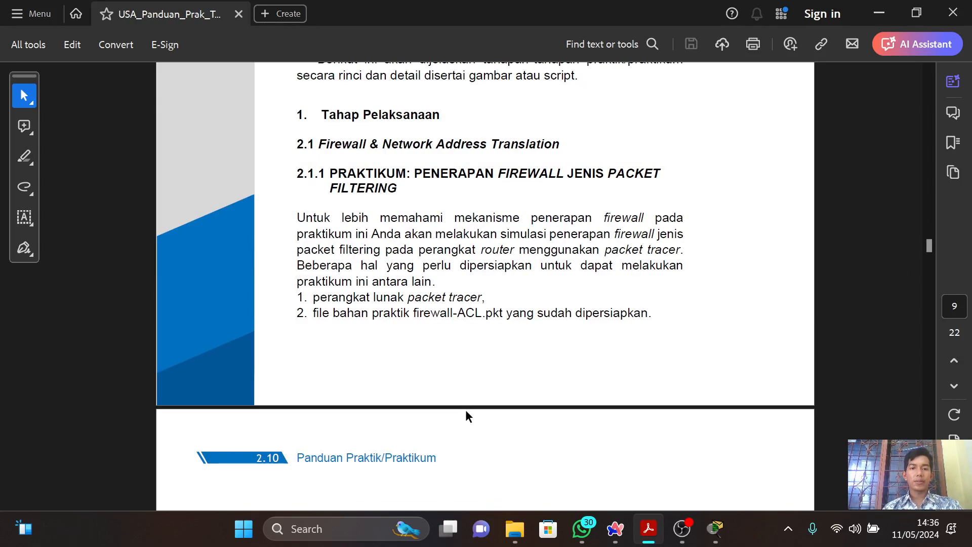
scroll(466, 410, "down", 4)
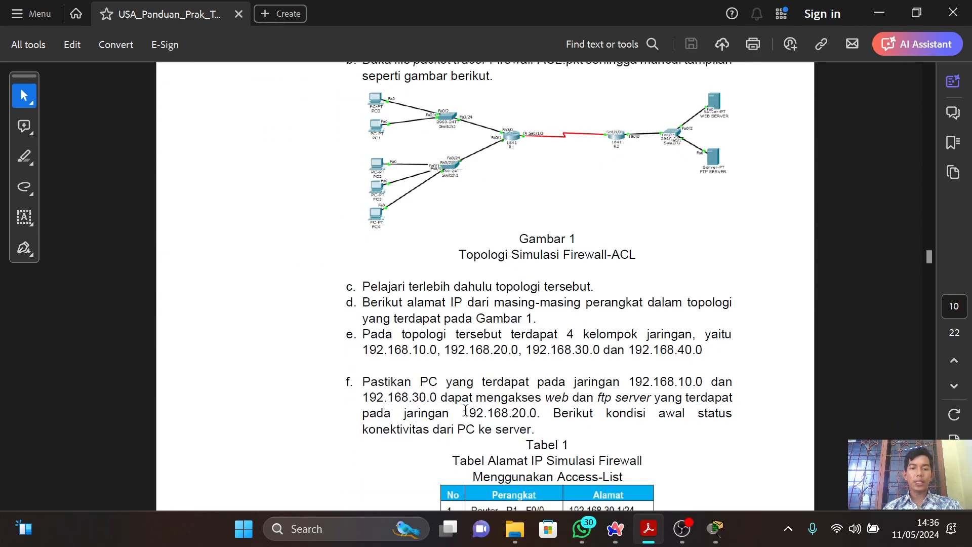
scroll(466, 410, "up", 1)
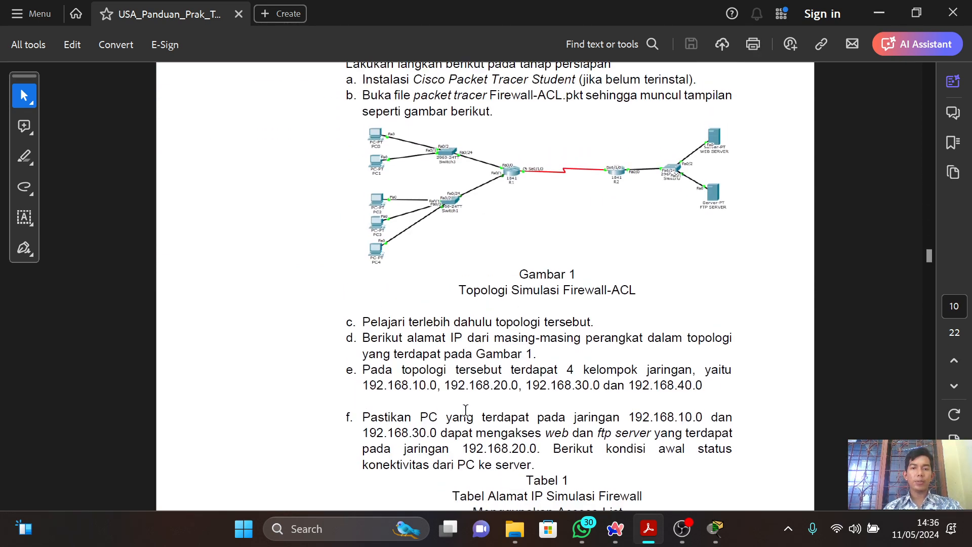
scroll(465, 410, "up", 1)
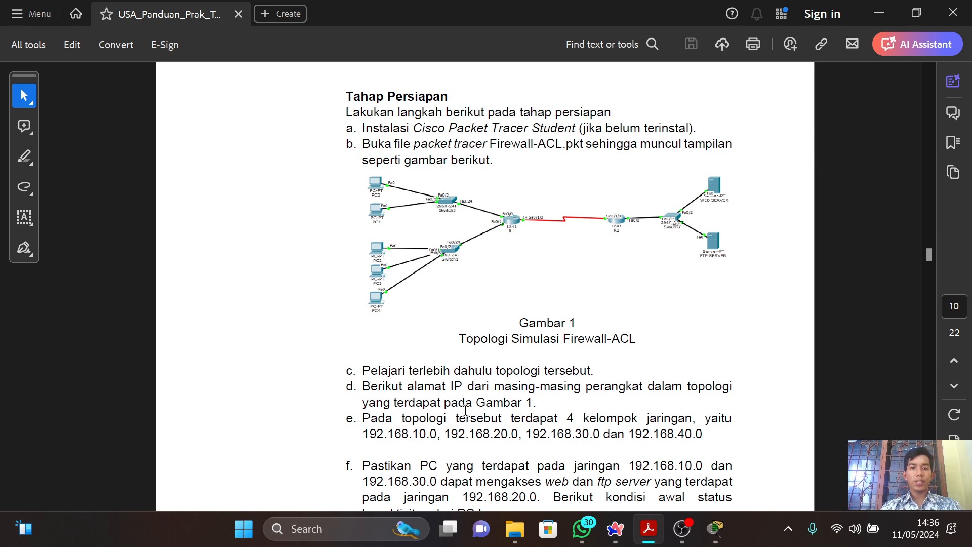
Compare the Packet Tracer topology with Gambar 1 in the guide, and examine the device addresses in Tabel 1.
key("alt+Tab")
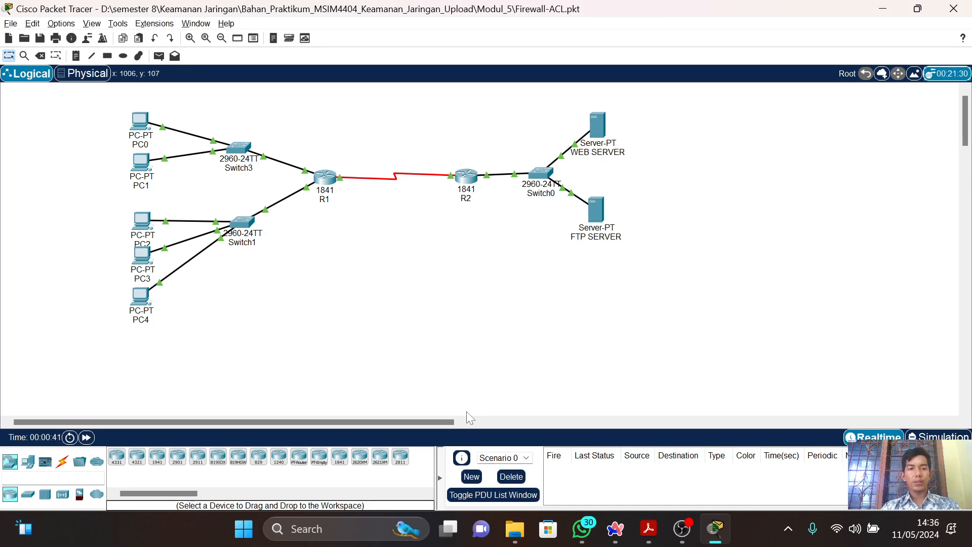
key("alt+Tab")
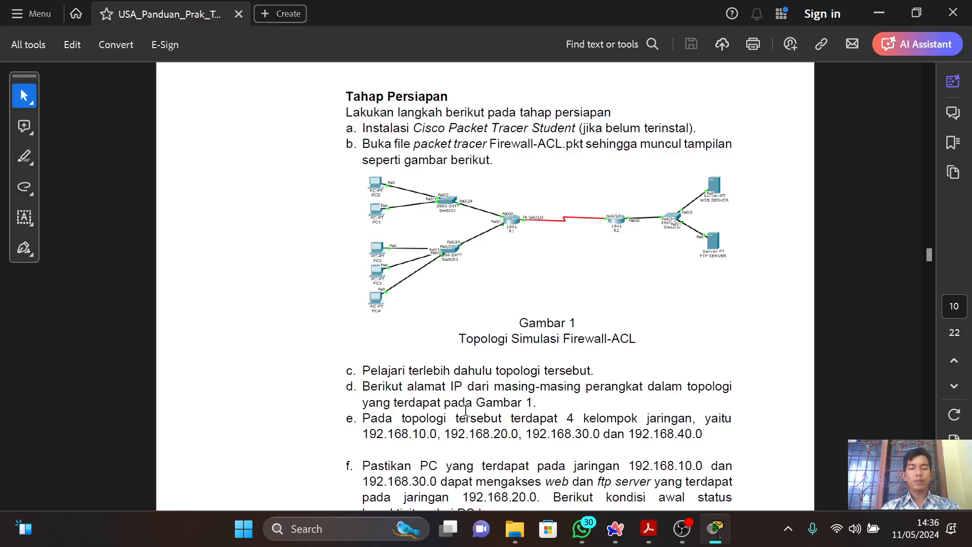
scroll(466, 410, "down", 5)
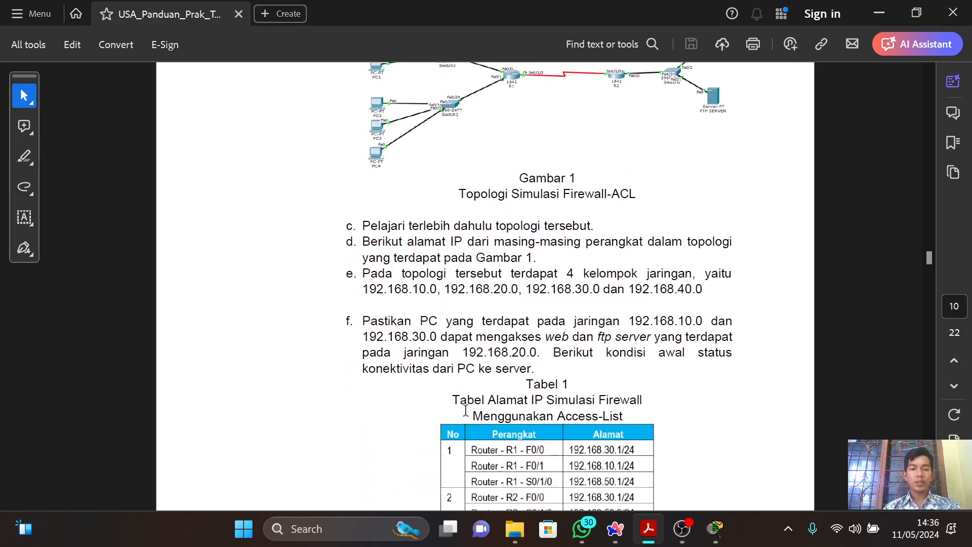
scroll(465, 410, "down", 2)
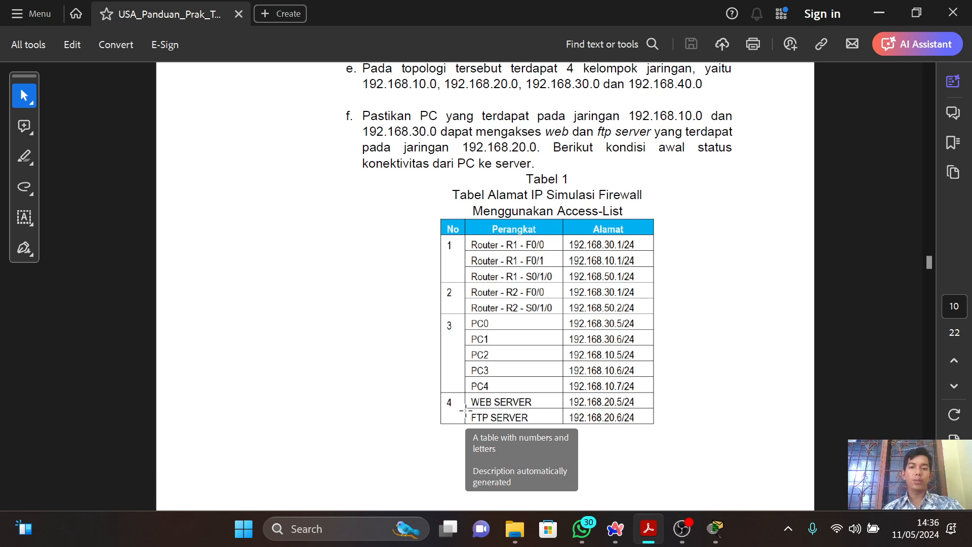
In Packet Tracer, view router R1's FastEthernet0/0 interface configuration and compare its IP address with Tabel 1 in the PDF guide.
key("alt+Tab")
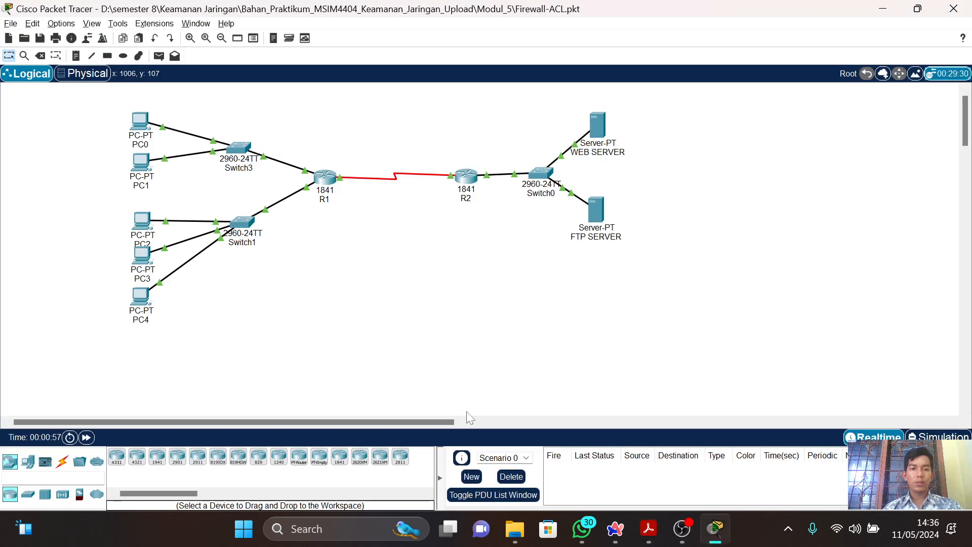
left_click(335, 180)
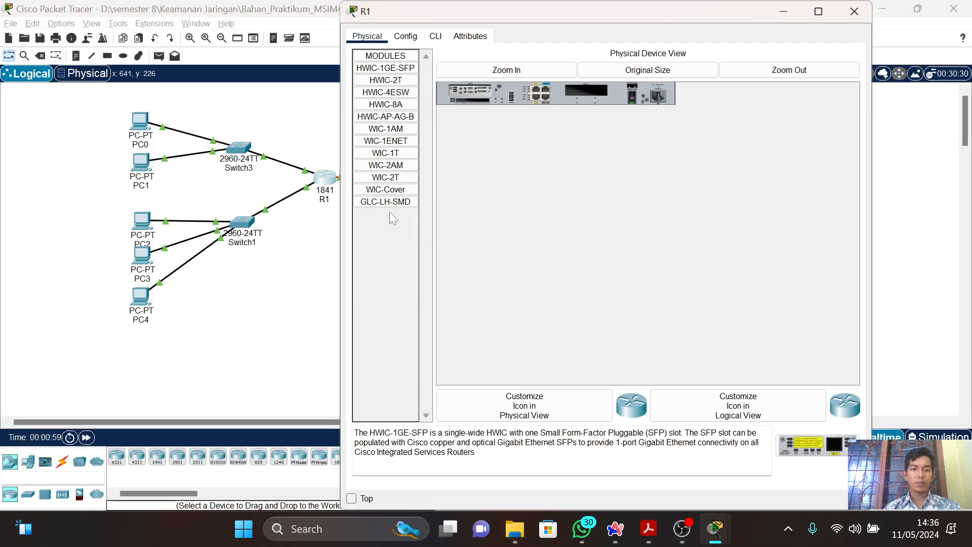
left_click(404, 42)
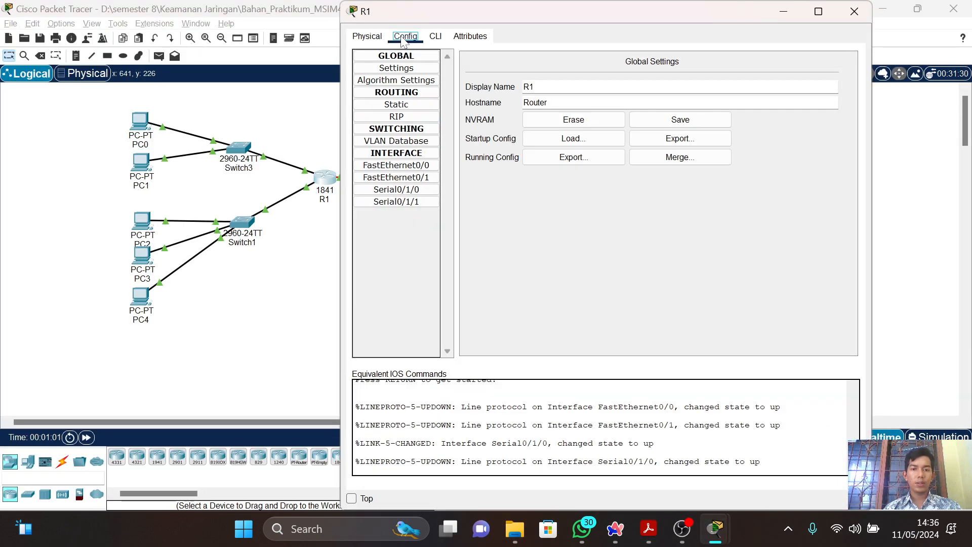
key("alt+Tab")
key("alt+Tab")
key("alt+Tab")
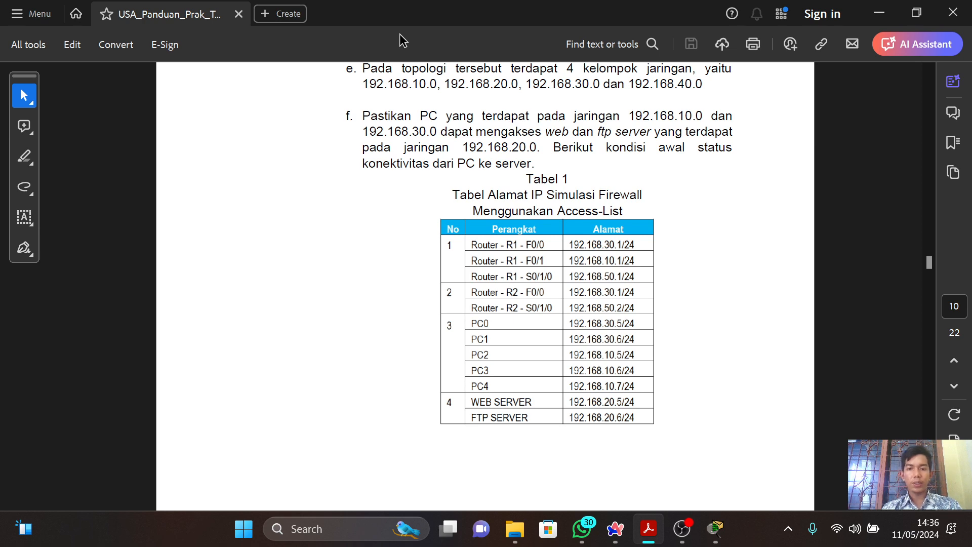
key("alt+Tab")
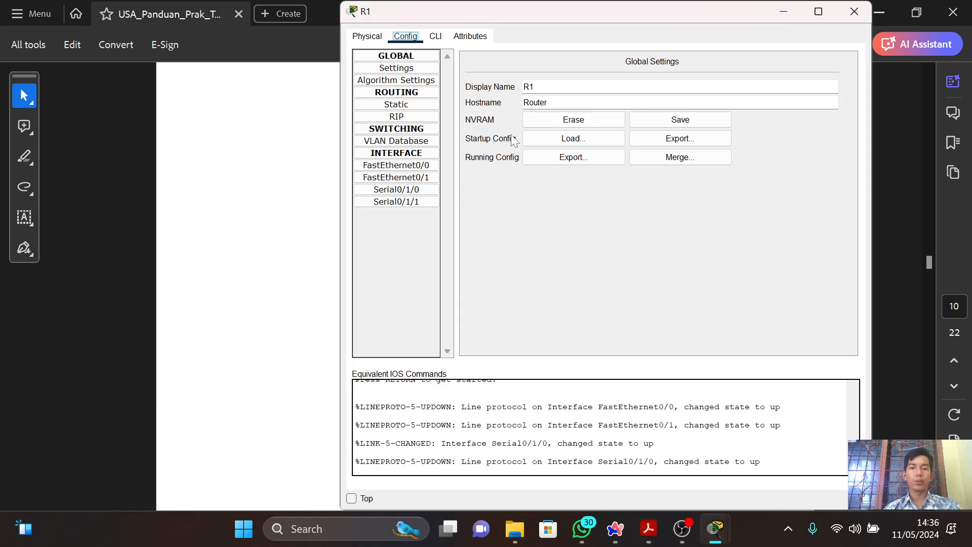
left_click(415, 167)
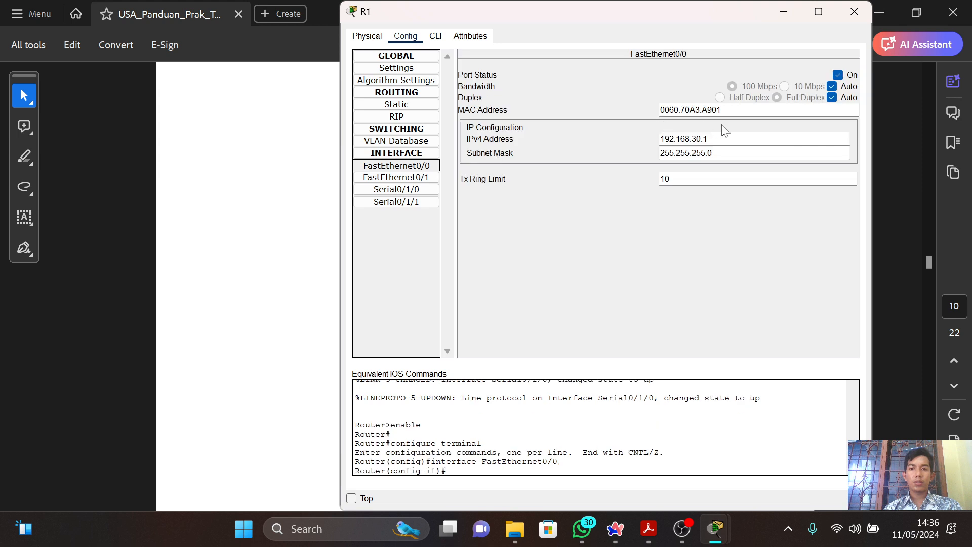
key("alt+Tab")
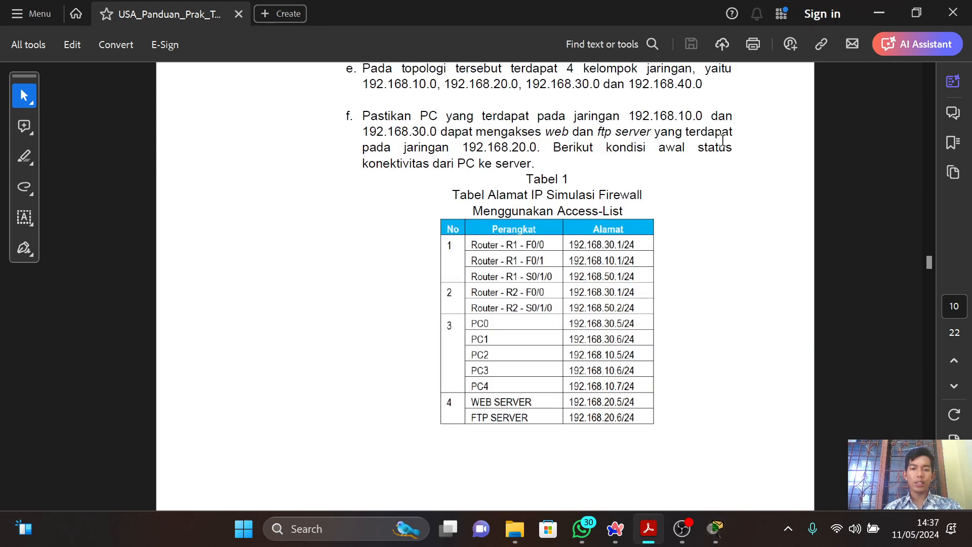
View router R1's FastEthernet0/1 and Serial0/1/0 interface settings, compare their IP addresses with Tabel 1 in the PDF guide, and close R1.
key("alt+Tab")
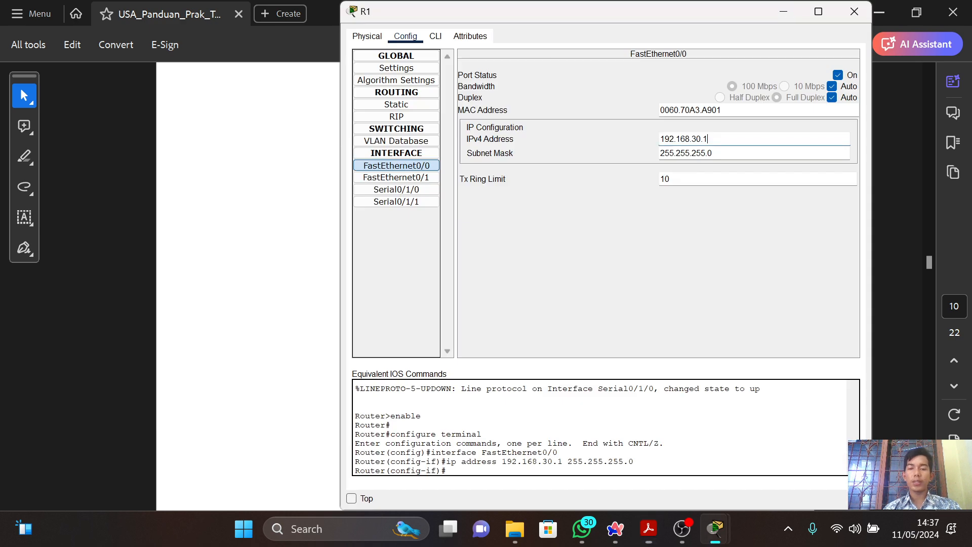
left_click(385, 182)
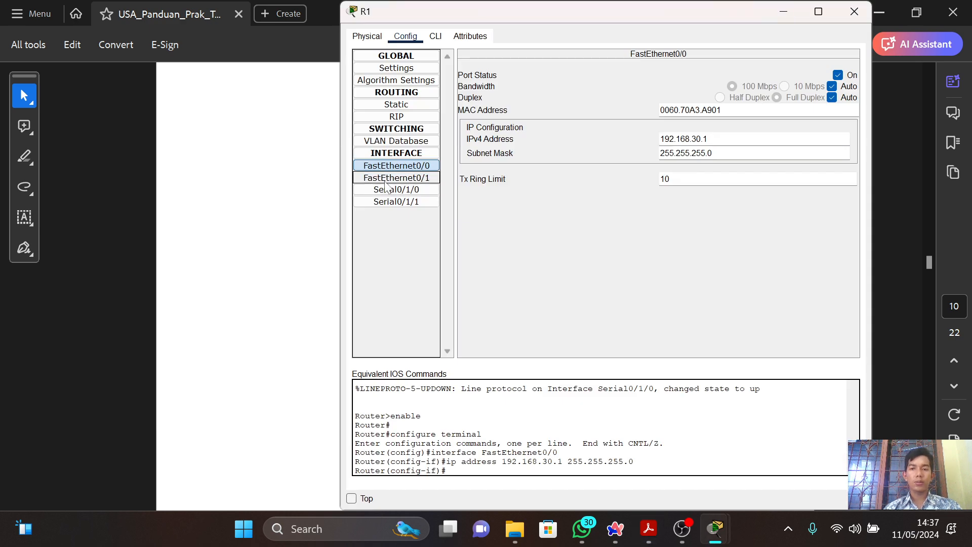
key("alt+Tab")
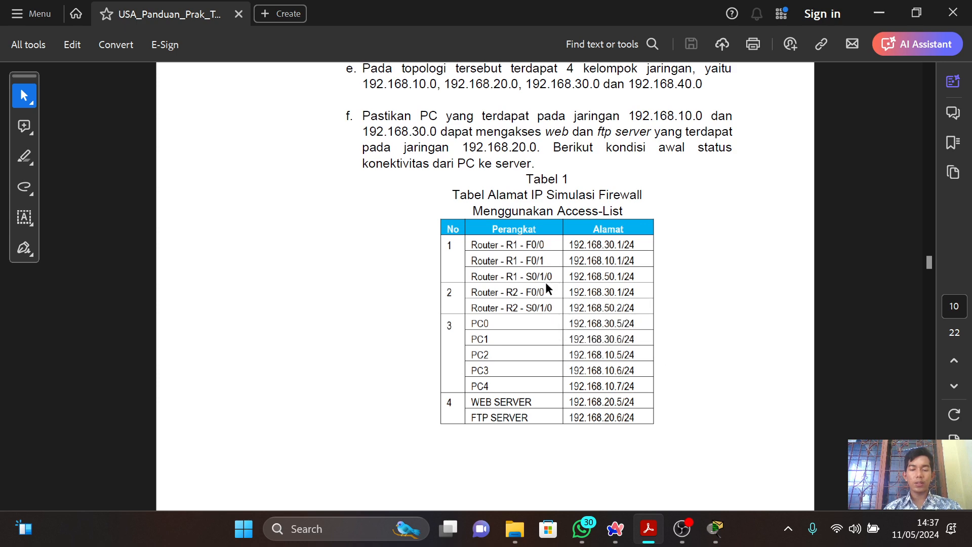
key("alt+Tab")
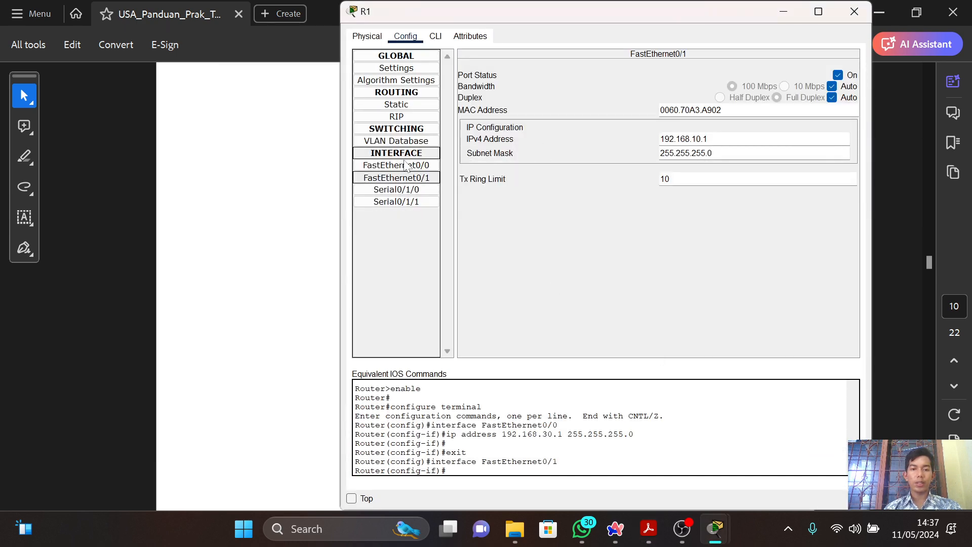
left_click(395, 189)
key("alt+Tab")
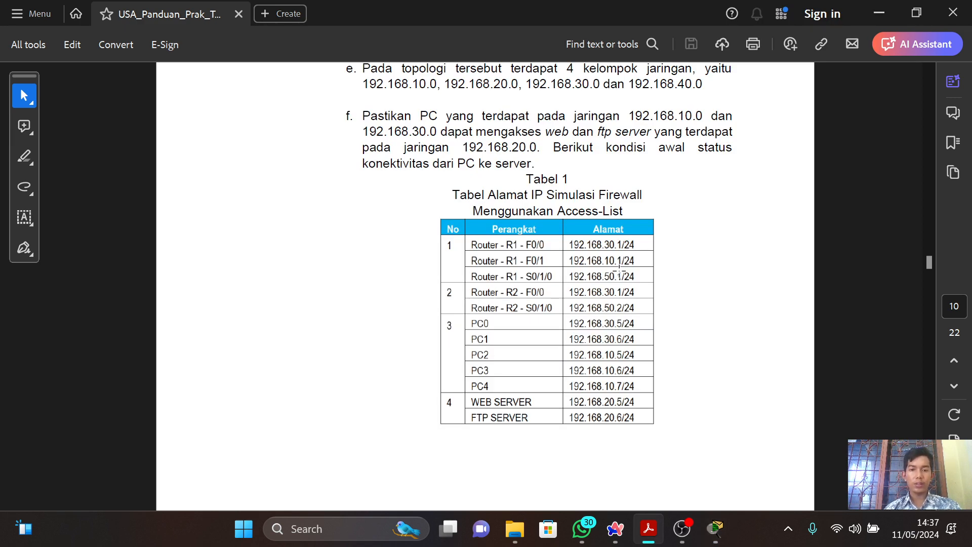
key("alt+Tab")
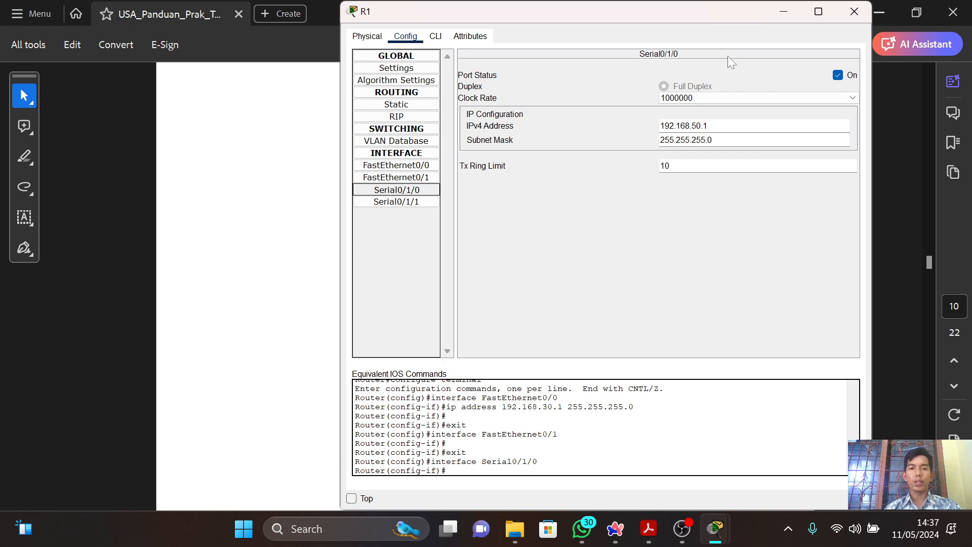
left_click(854, 12)
View router R2's FastEthernet0/0 interface configuration and compare its IP address with Tabel 1 in the PDF guide.
key("alt+Tab")
left_click(466, 176)
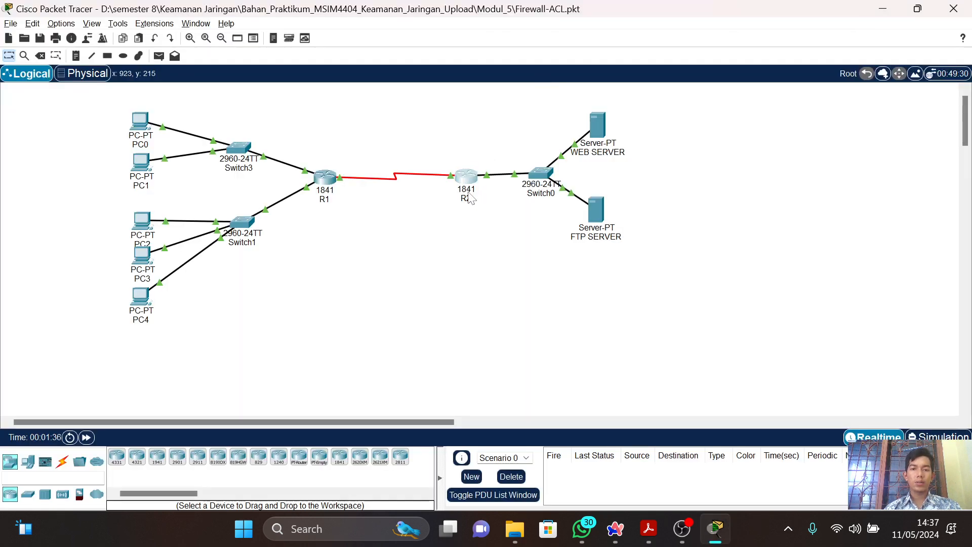
left_click(404, 38)
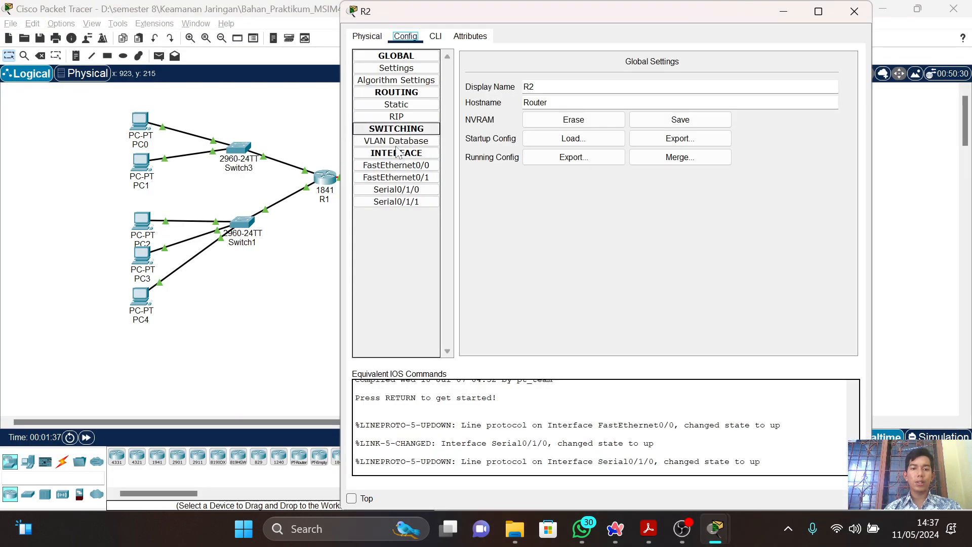
key("alt+Tab")
key("alt+Tab")
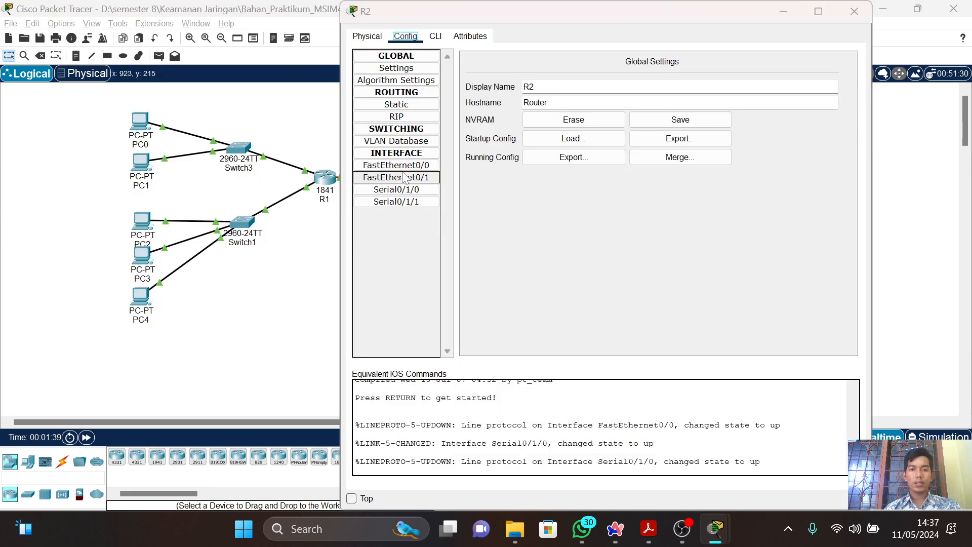
key("alt+Tab")
key("Tab")
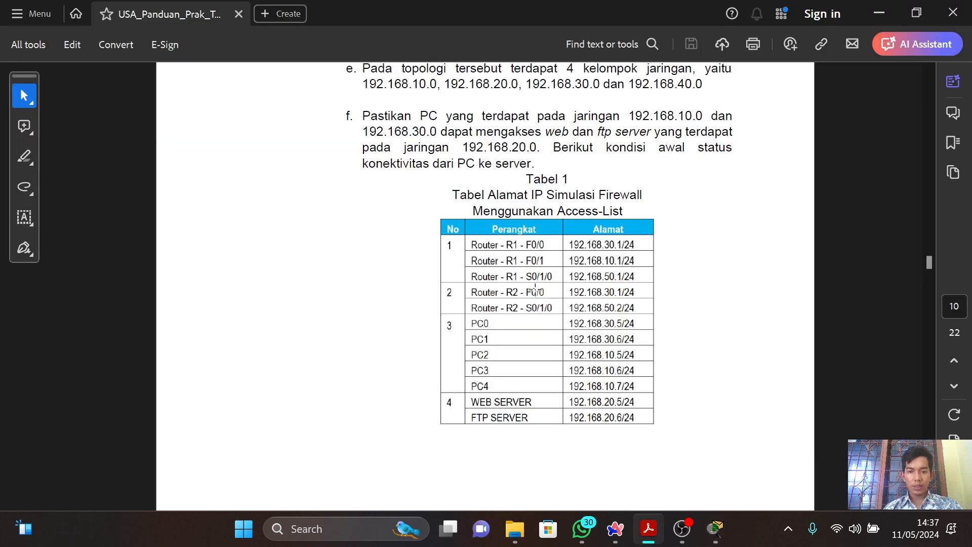
key("alt+Tab")
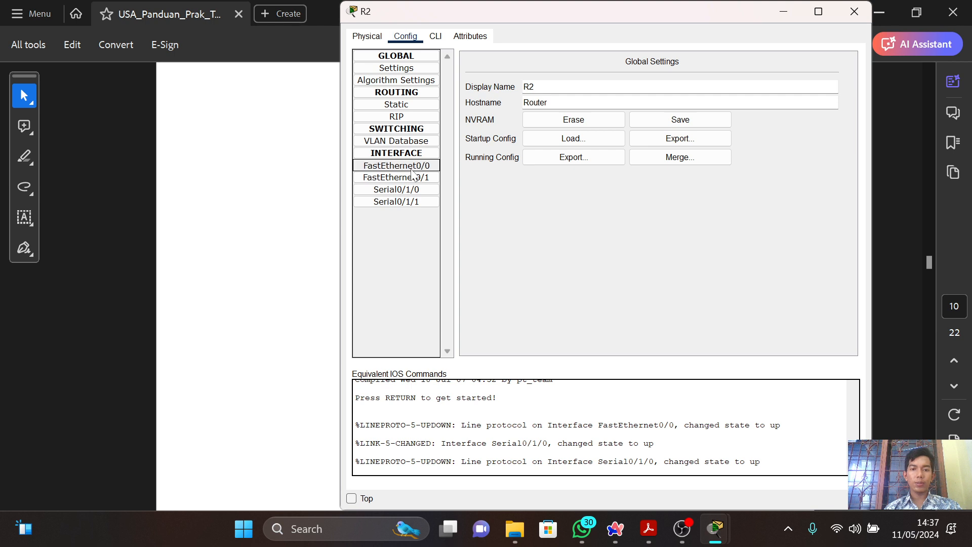
key("alt+Tab")
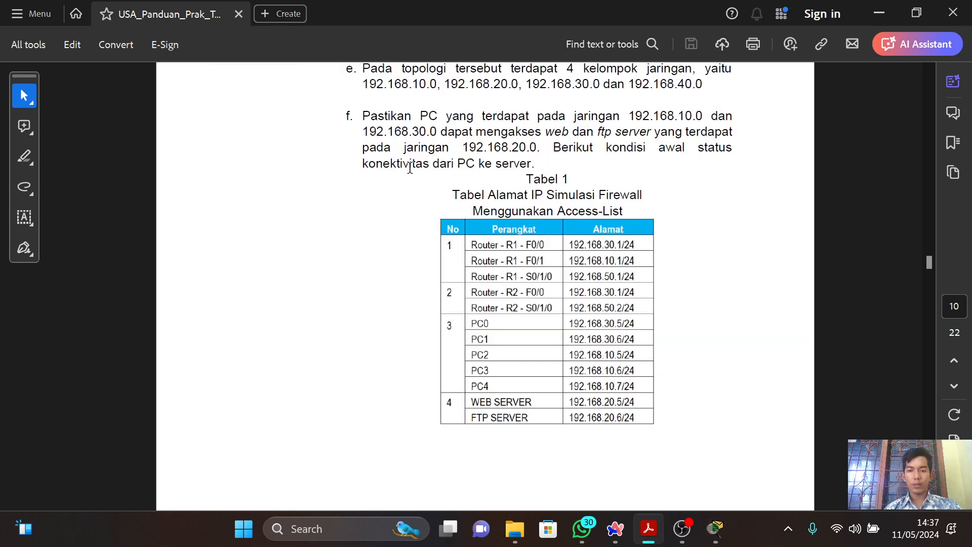
key("alt+Tab")
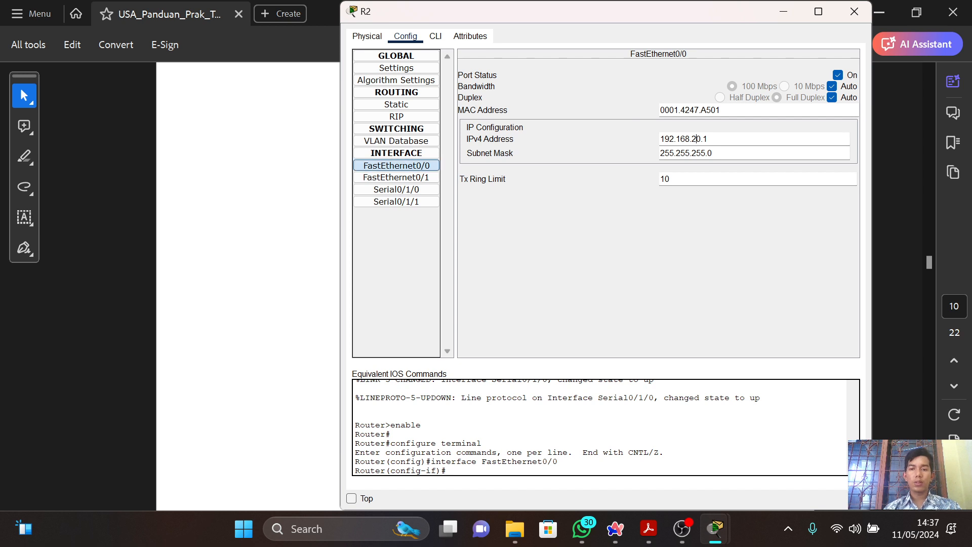
Set the IPv4 address of router R2's FastEthernet0/0 interface to 192.168.30.1.
left_click(697, 138)
key("BackSpace")
type("3")
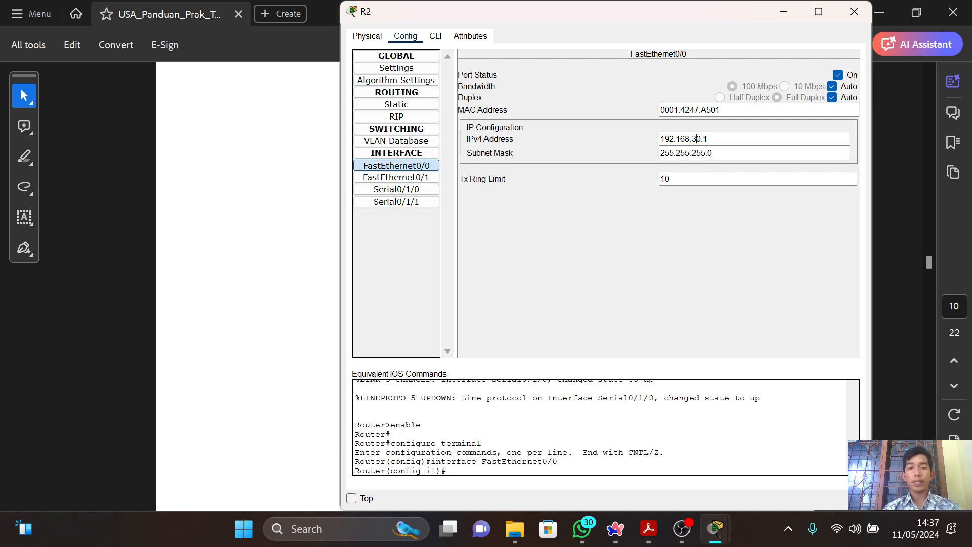
Compare router R2's Serial0/1/0 interface address with Tabel 1 in the PDF guide, and close R2's configuration window.
key("alt+Tab")
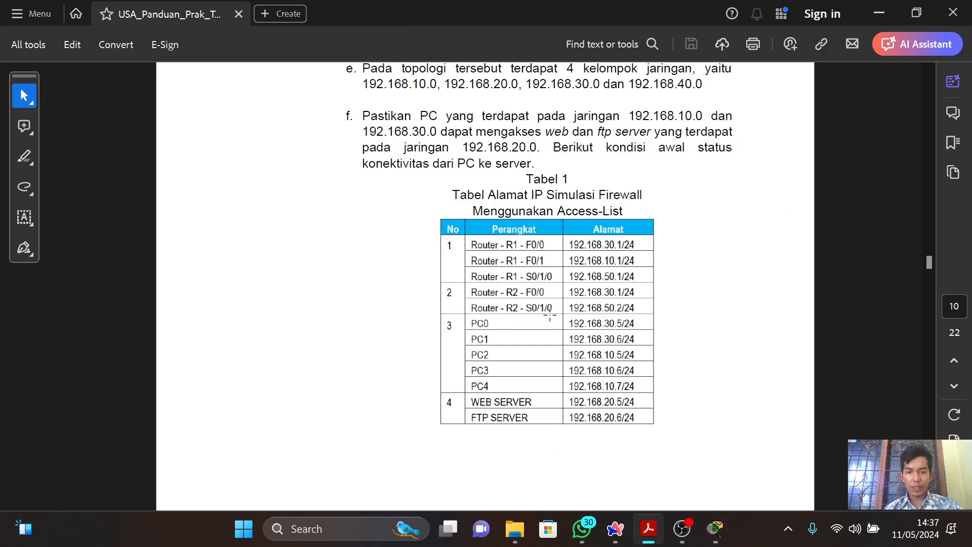
key("alt+Tab")
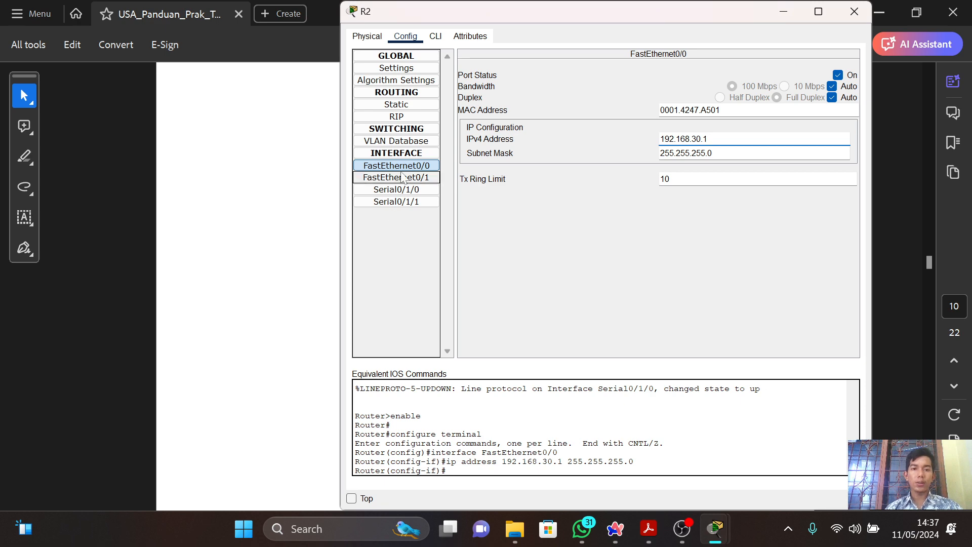
key("alt+Tab")
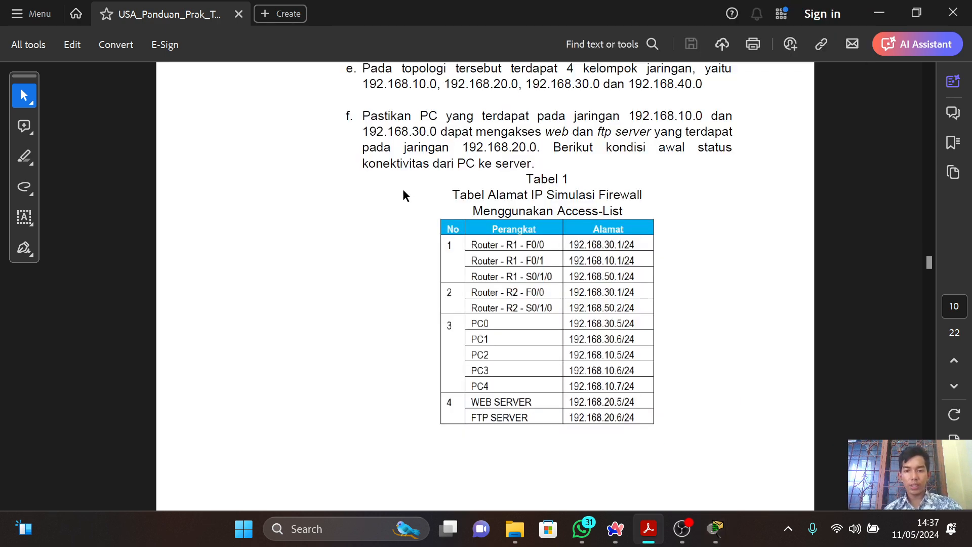
key("alt+Tab")
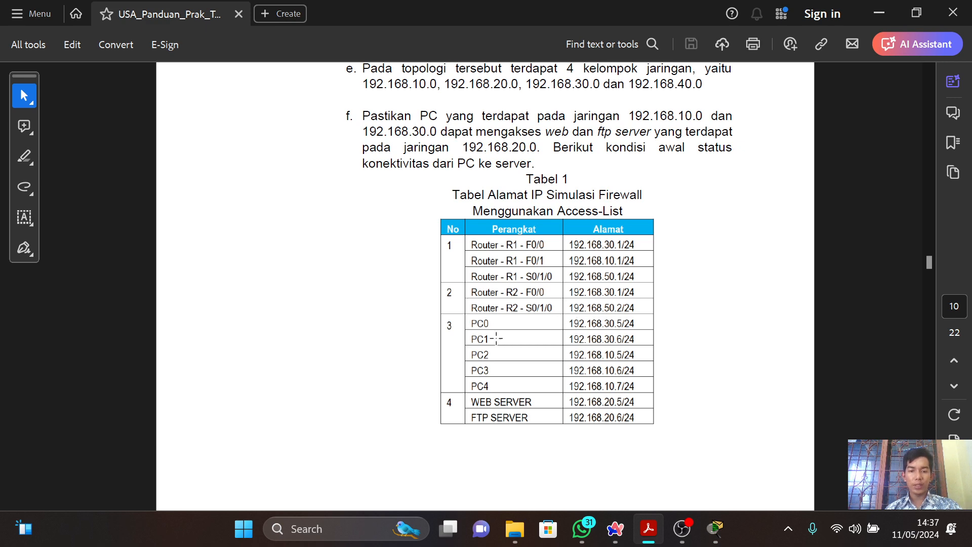
Check PC0's address in Tabel 1 of the PDF guide against its IP Configuration in Packet Tracer, and close PC0.
key("alt+Tab")
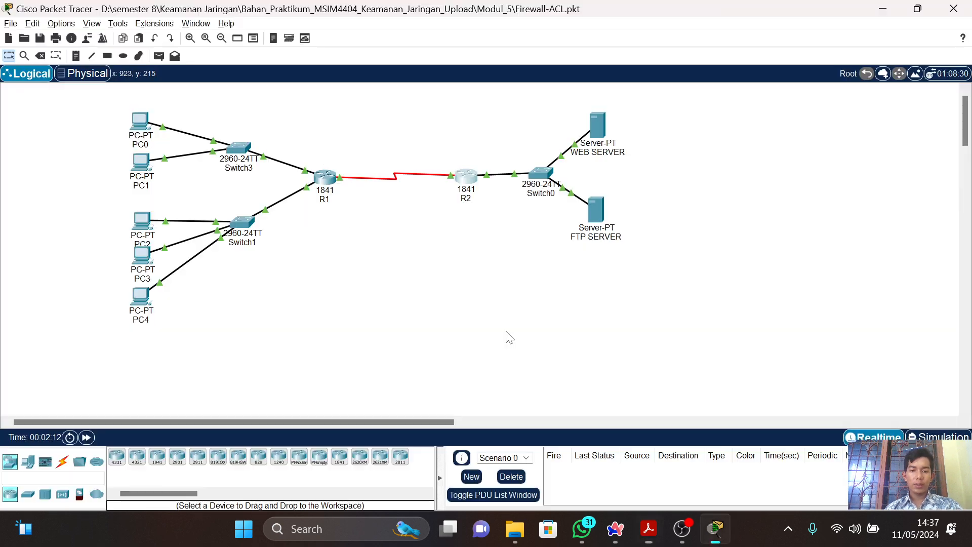
key("alt+Tab")
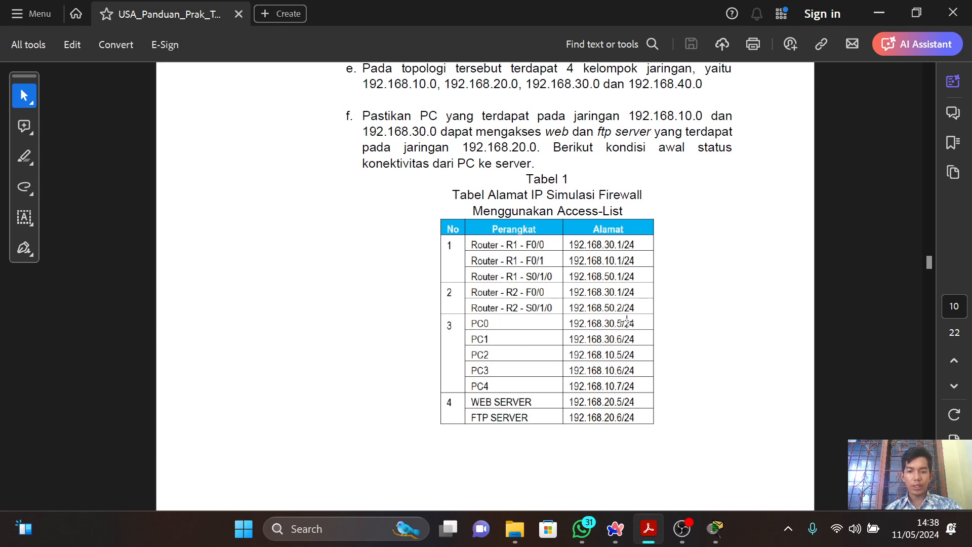
key("alt+Tab")
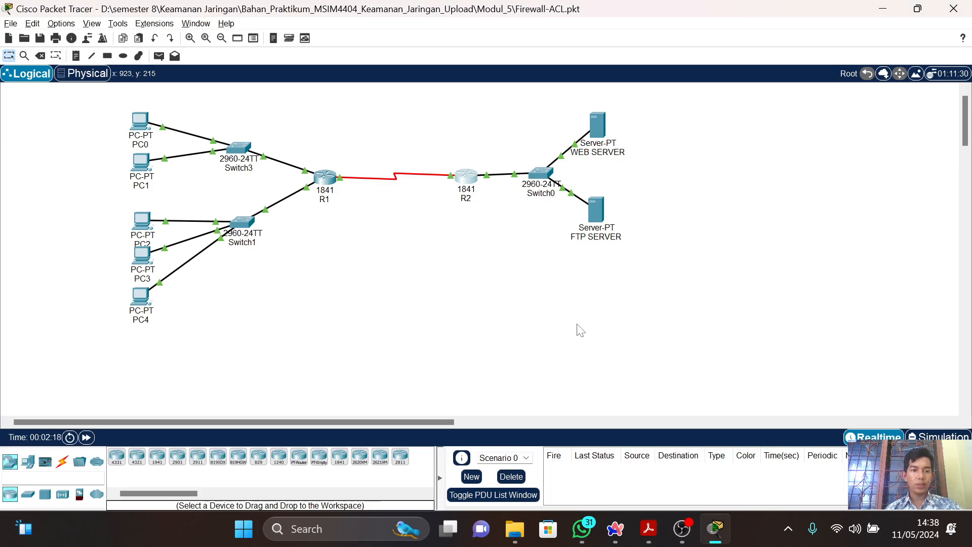
key("alt+Tab")
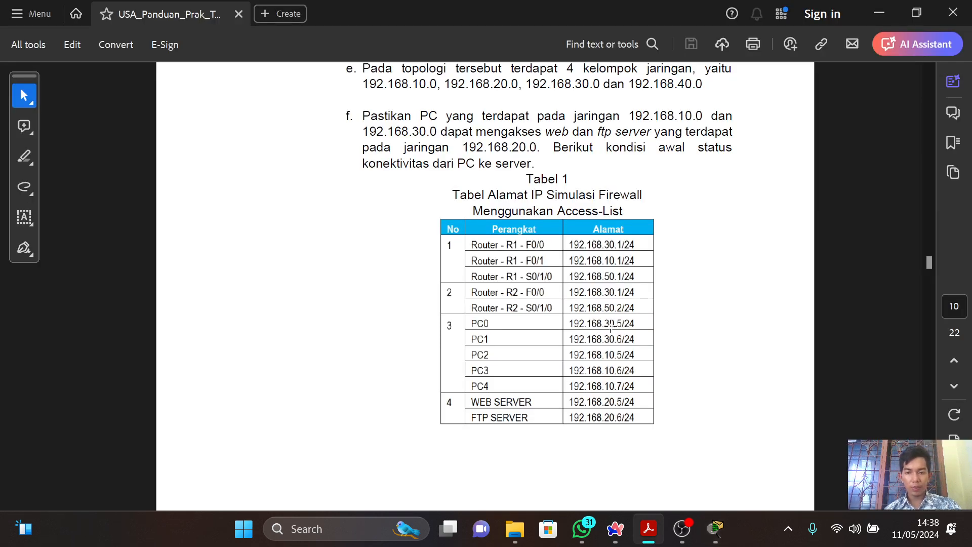
key("alt+Tab")
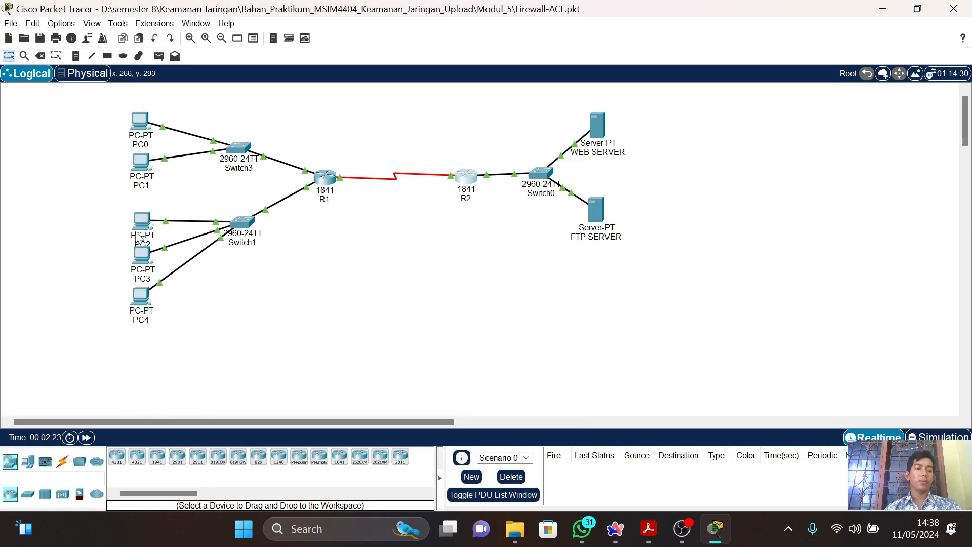
left_click(134, 130)
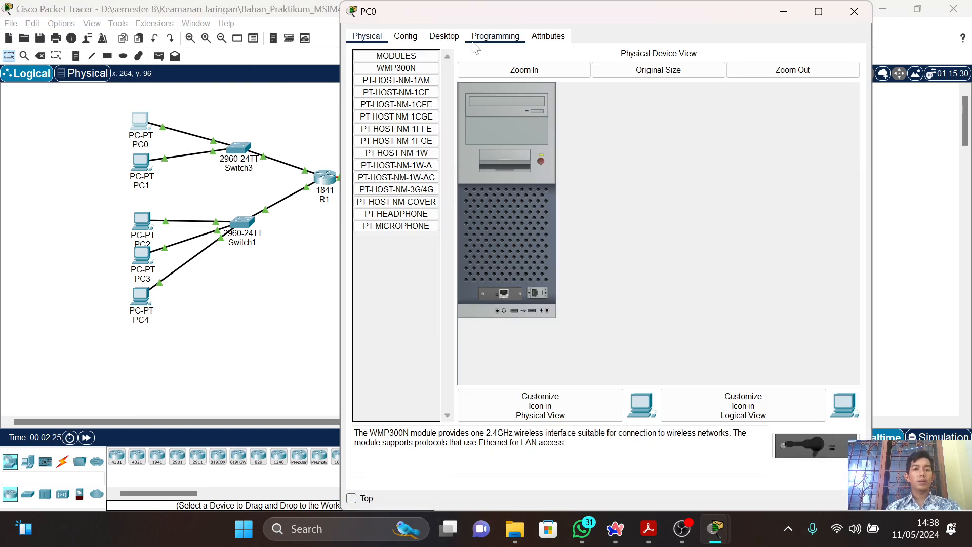
left_click(445, 35)
left_click(386, 83)
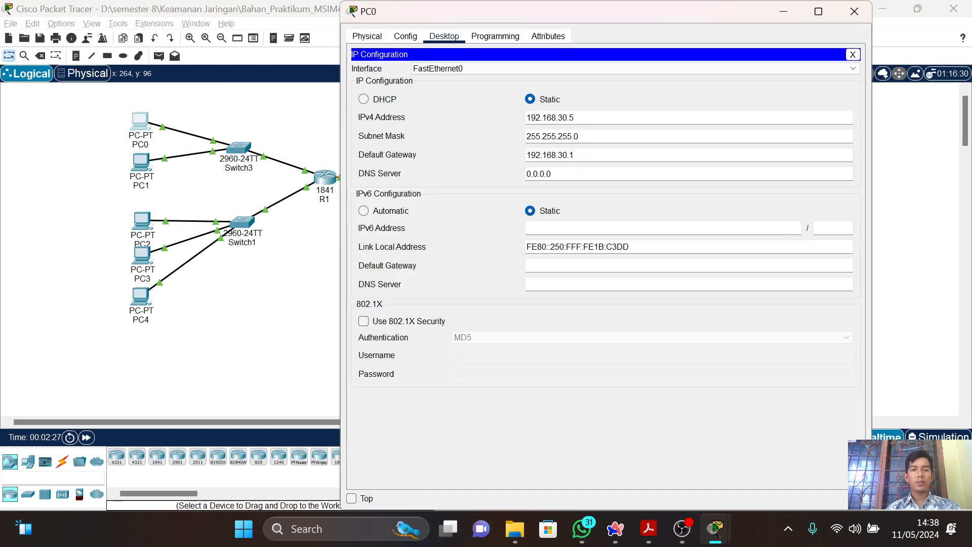
left_click(854, 11)
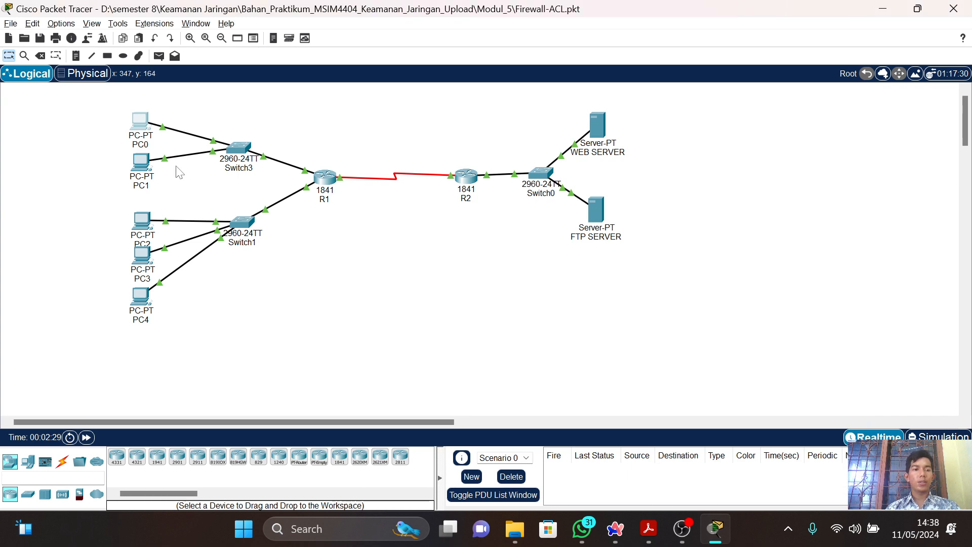
View PC1's IP Configuration to check its static IPv4 address, and close the PC1 window.
left_click(147, 173)
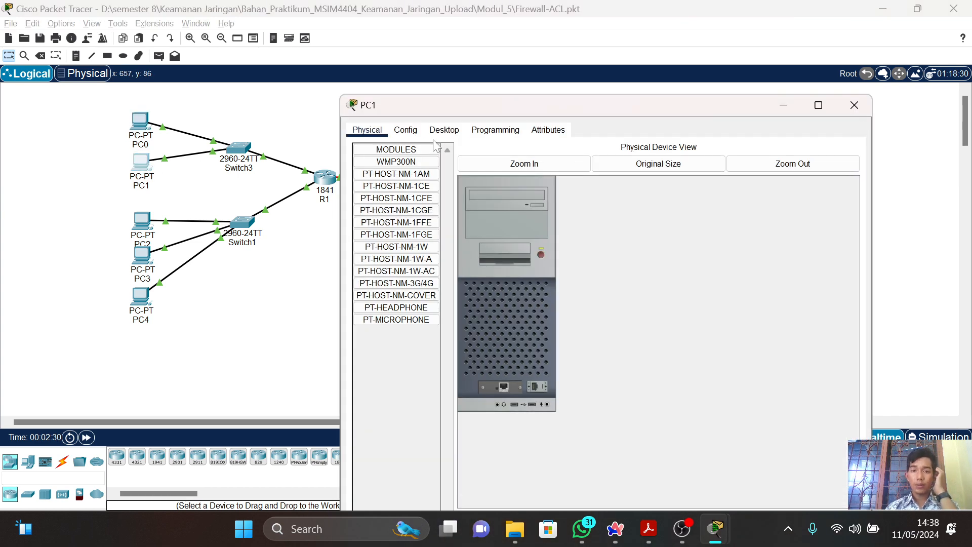
left_click(444, 131)
left_click(400, 168)
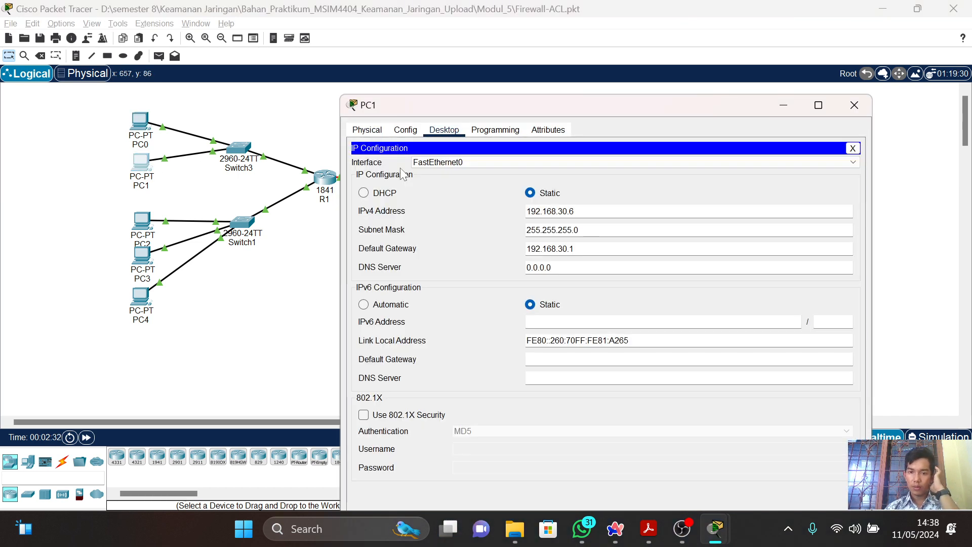
left_click(862, 105)
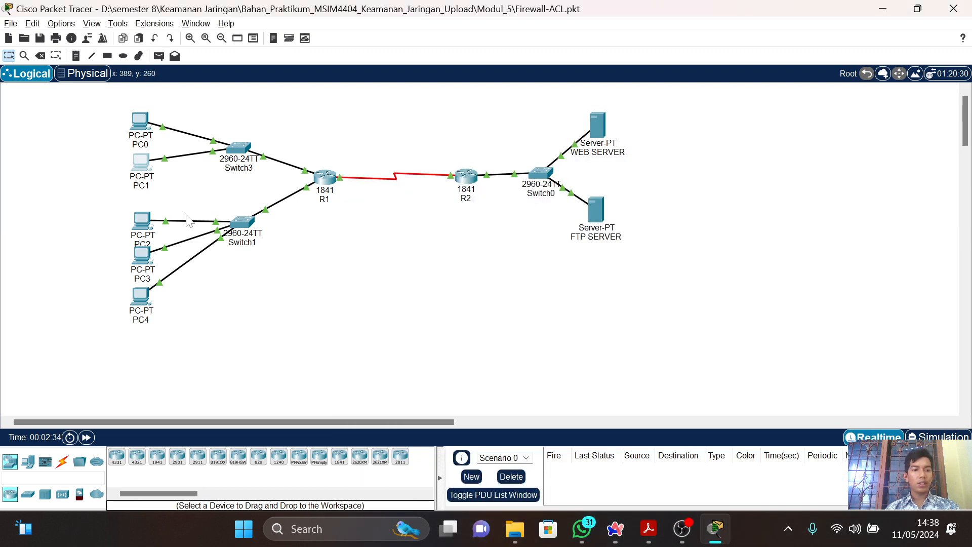
View PC2's IP Configuration, compare its address with Tabel 1 in the PDF guide, and close PC2.
left_click(137, 224)
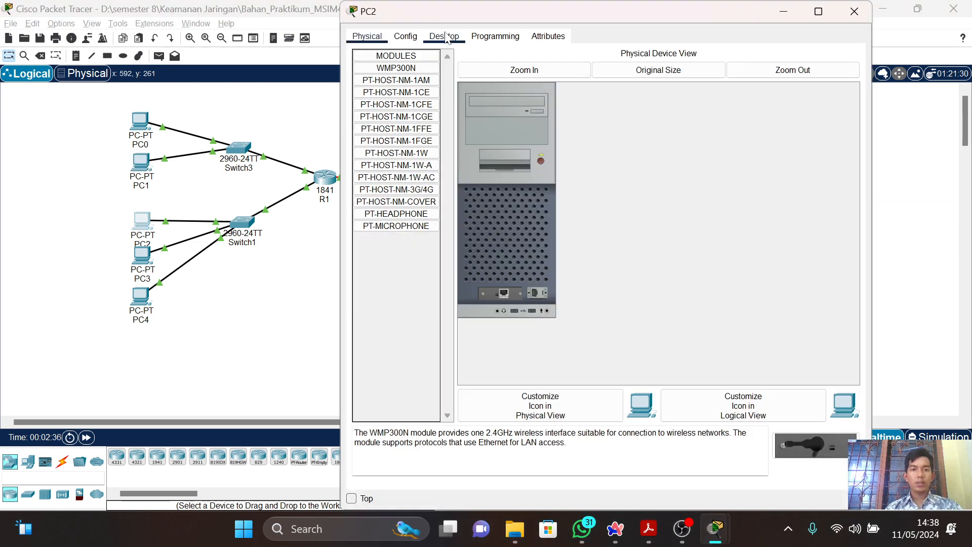
left_click(444, 36)
left_click(399, 81)
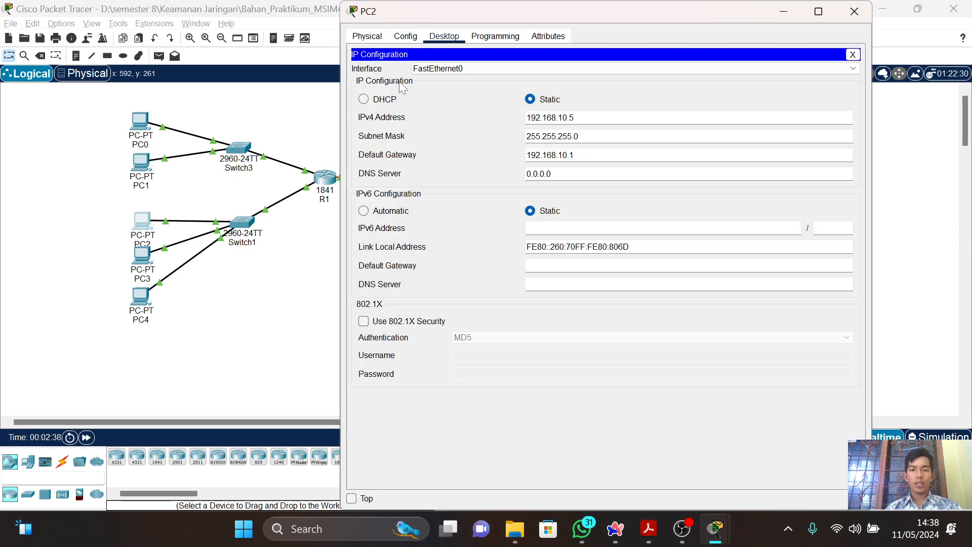
key("alt+Tab")
key("alt+Tab")
key("alt+Tab")
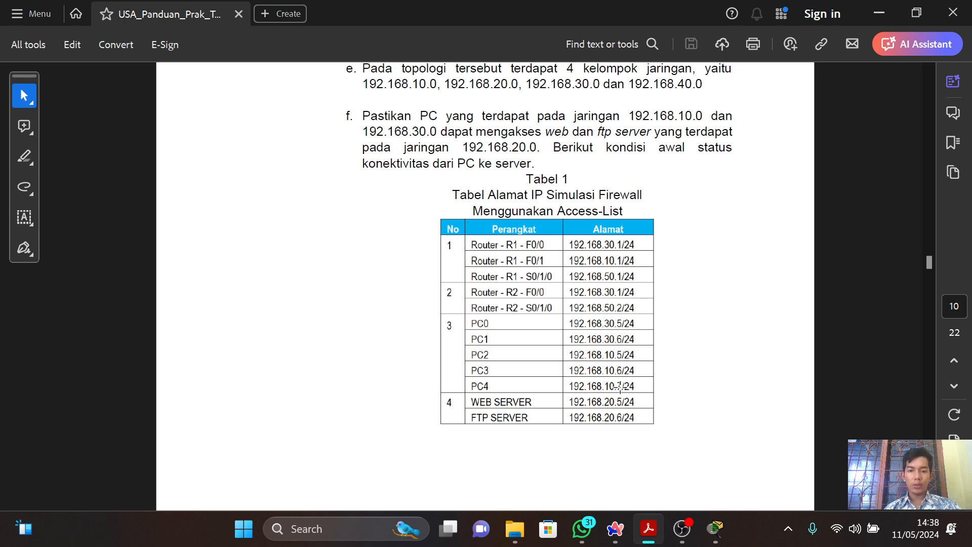
Switch to Packet Tracer, view PC3's IP Configuration to check its static IPv4 address, and close PC3.
key("alt+Tab")
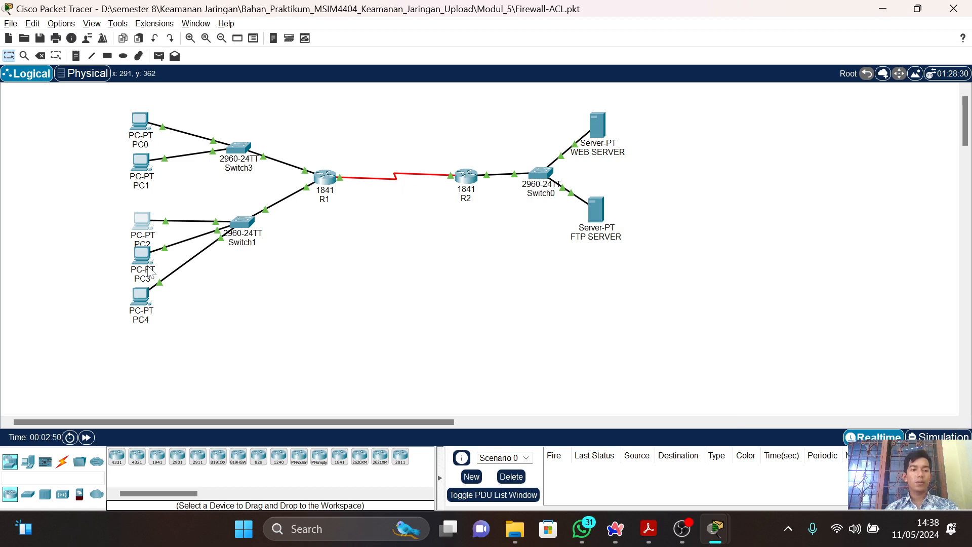
left_click(151, 272)
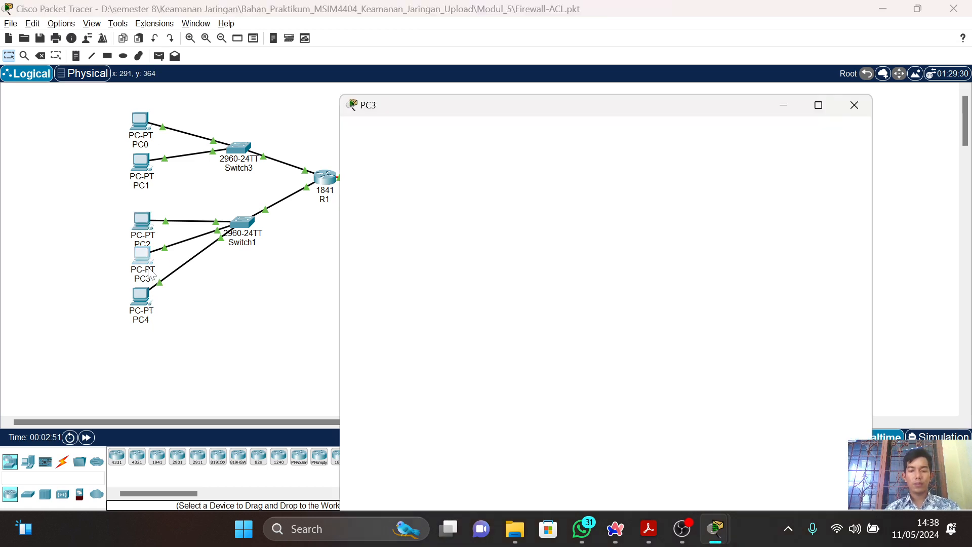
left_click(445, 36)
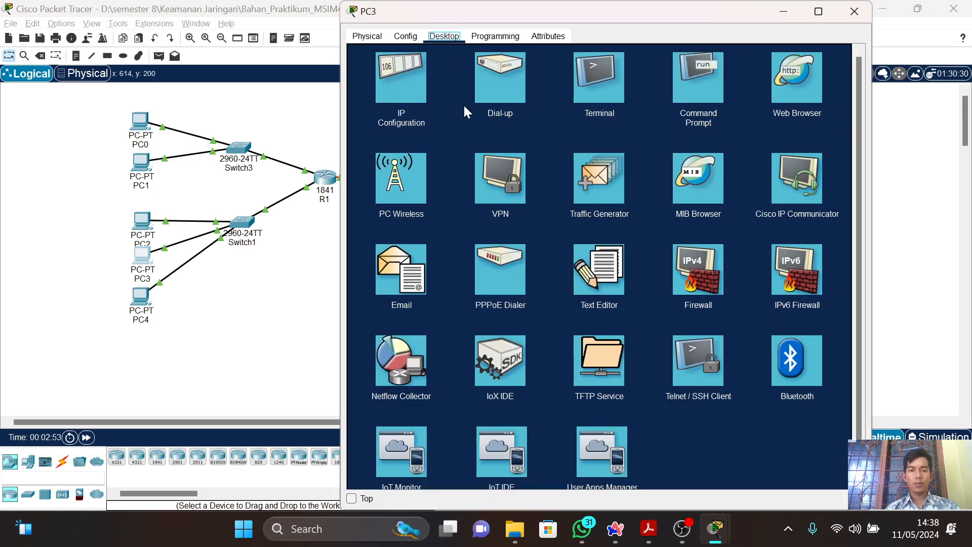
left_click(398, 82)
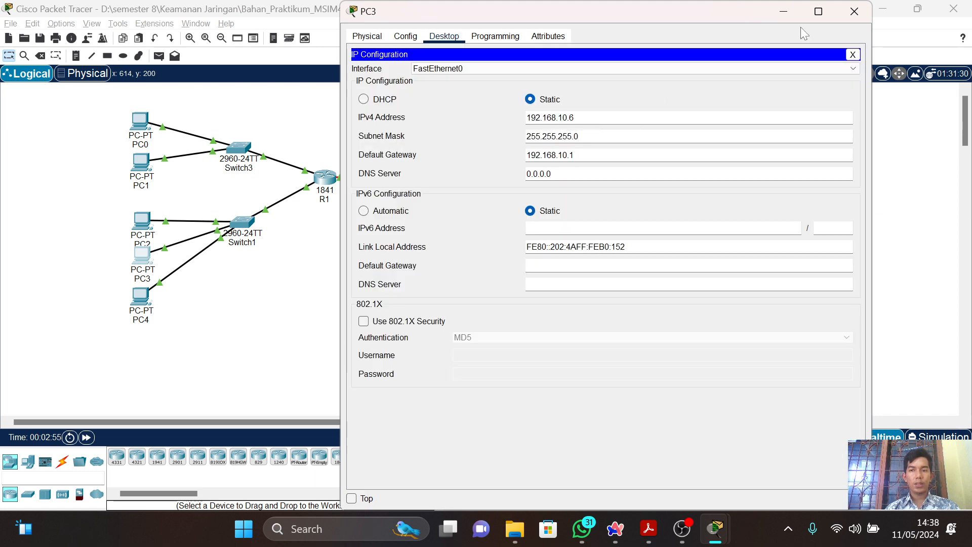
left_click(854, 11)
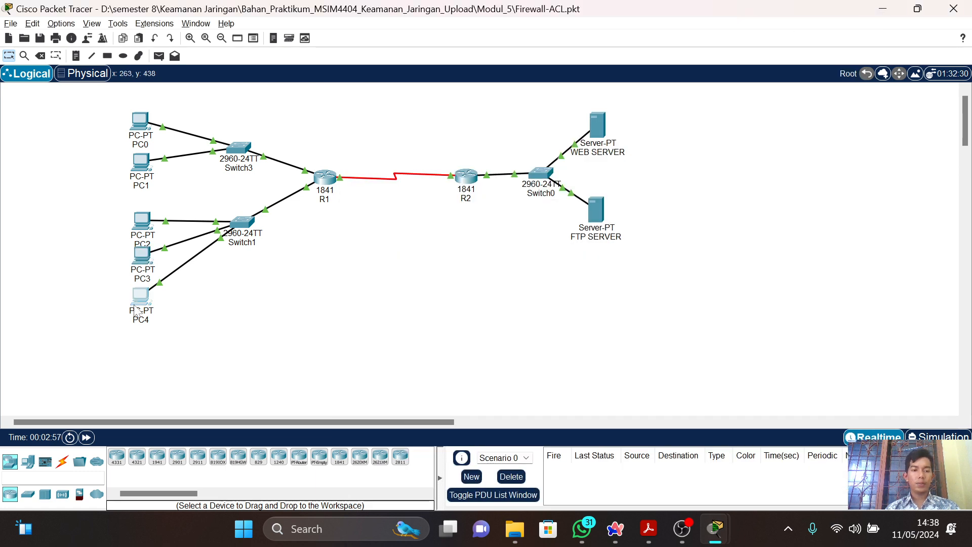
View PC4's IP Configuration to check its static IPv4 address, and close the PC4 window.
left_click(136, 311)
left_click(444, 36)
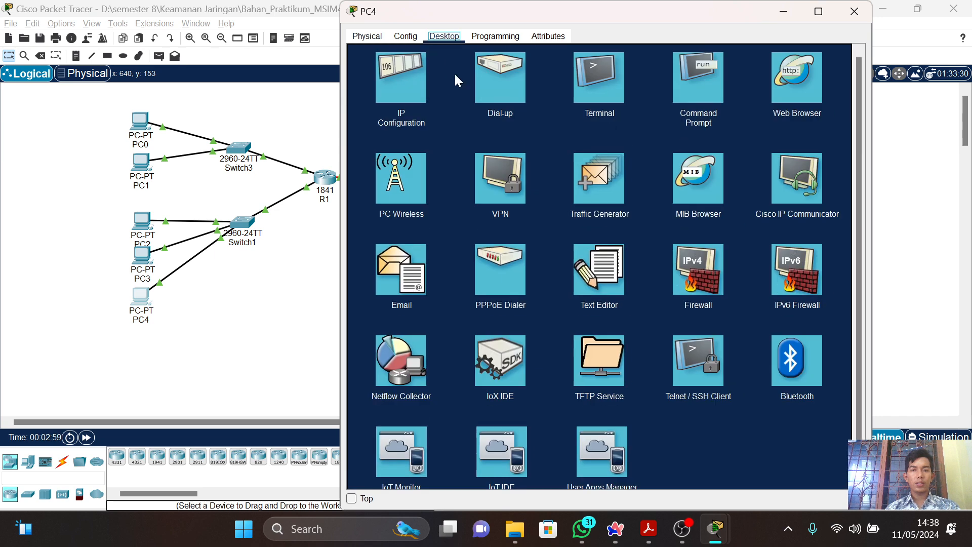
left_click(419, 95)
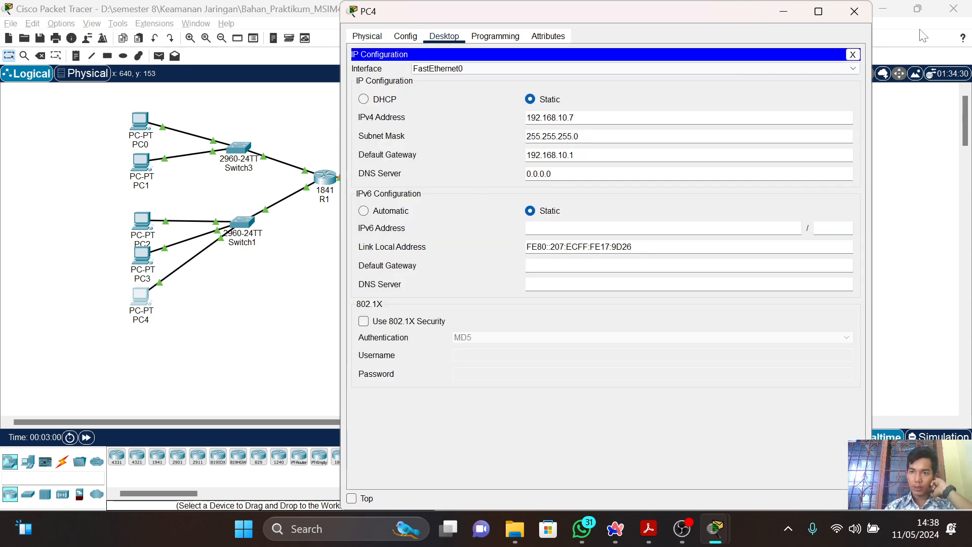
left_click(860, 12)
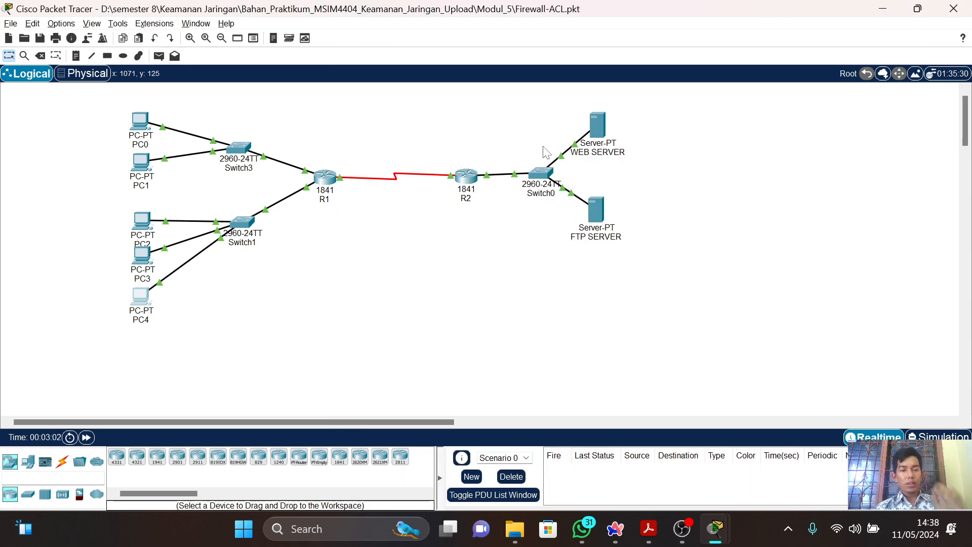
Switch to the PDF guide and read Tabel 2 on service connectivity before the firewall is installed.
key("alt+Tab")
scroll(536, 333, "down", 1)
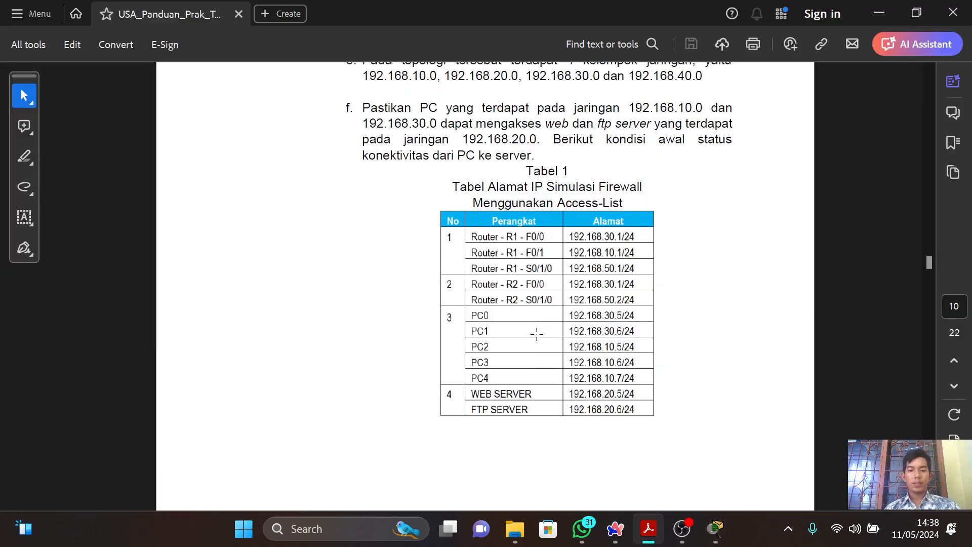
scroll(536, 333, "down", 8)
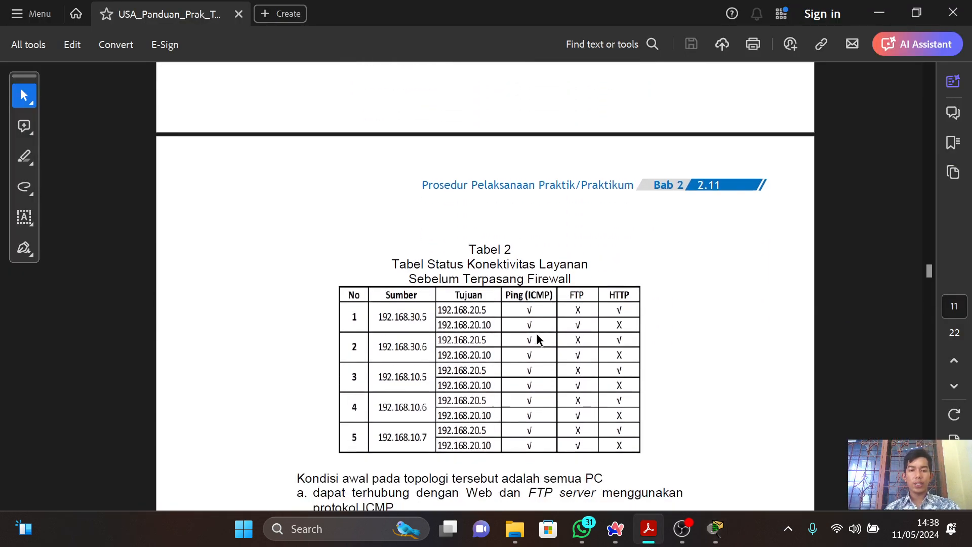
scroll(538, 337, "down", 1)
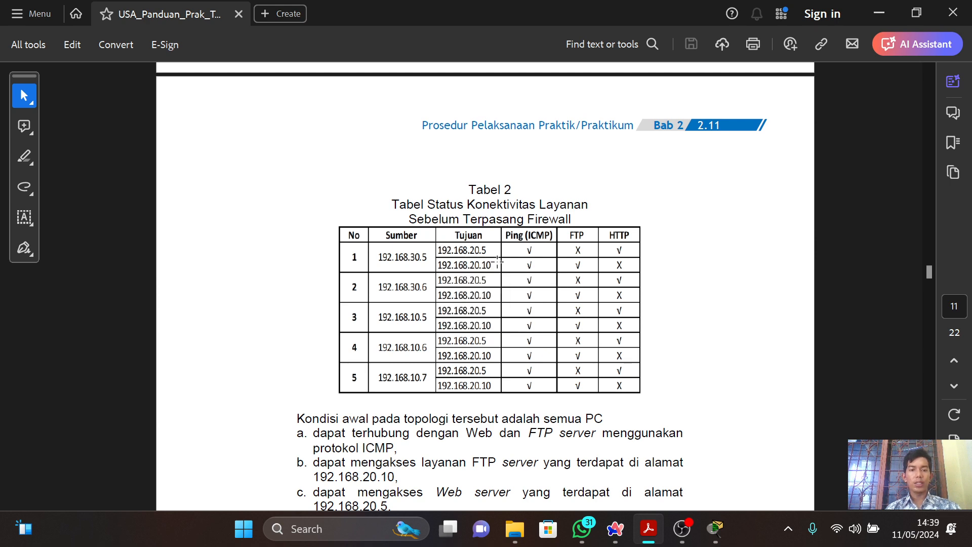
Switch to Packet Tracer and ping 192.168.20.10 from PC0's Command Prompt.
key("alt+Tab")
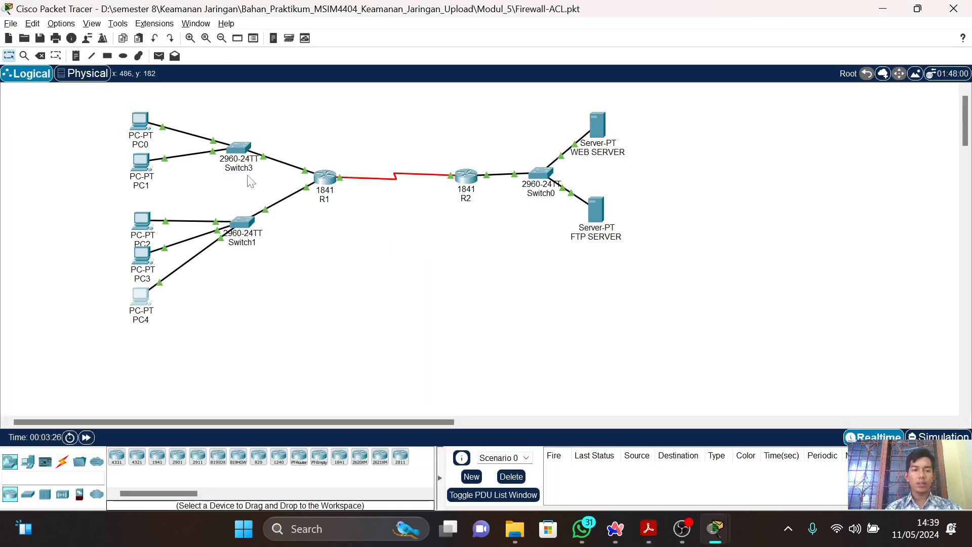
left_click(140, 120)
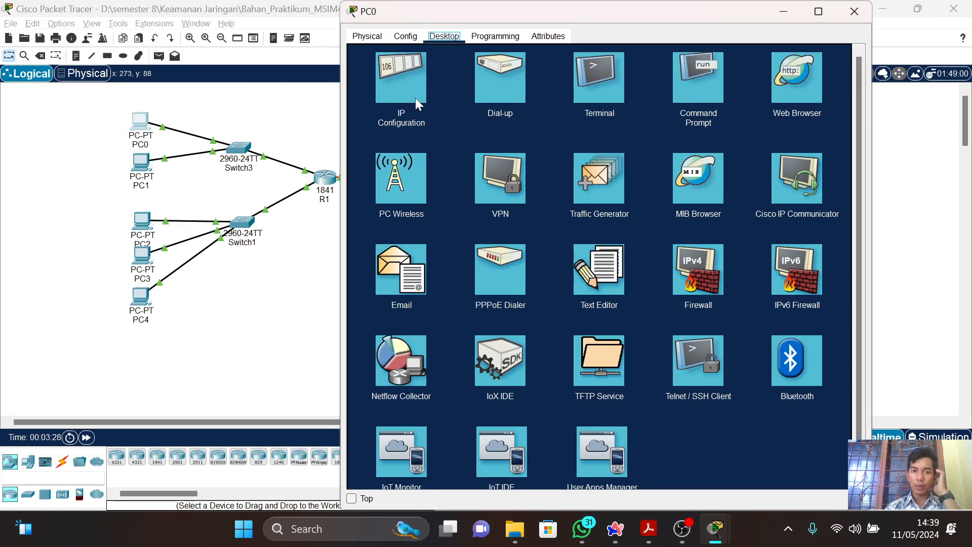
left_click(591, 97)
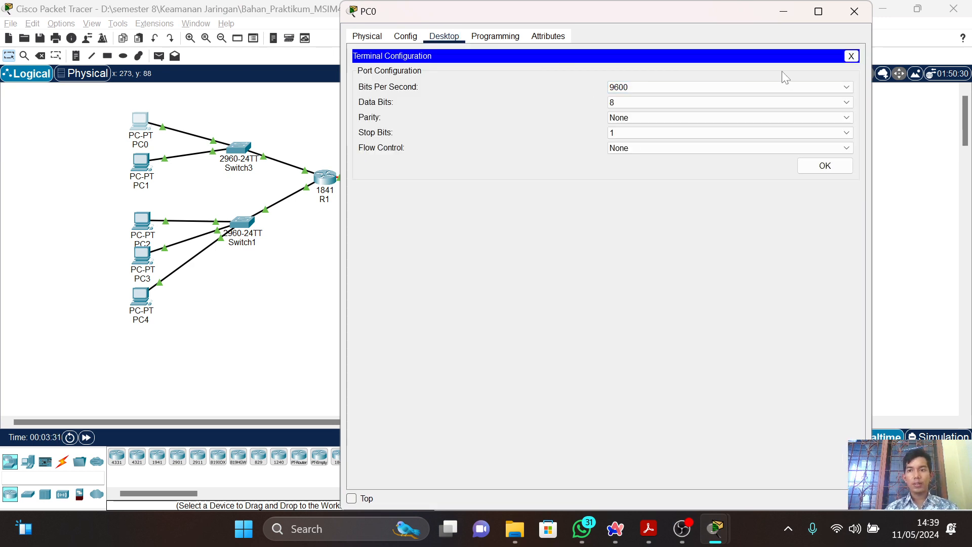
left_click(851, 57)
left_click(707, 83)
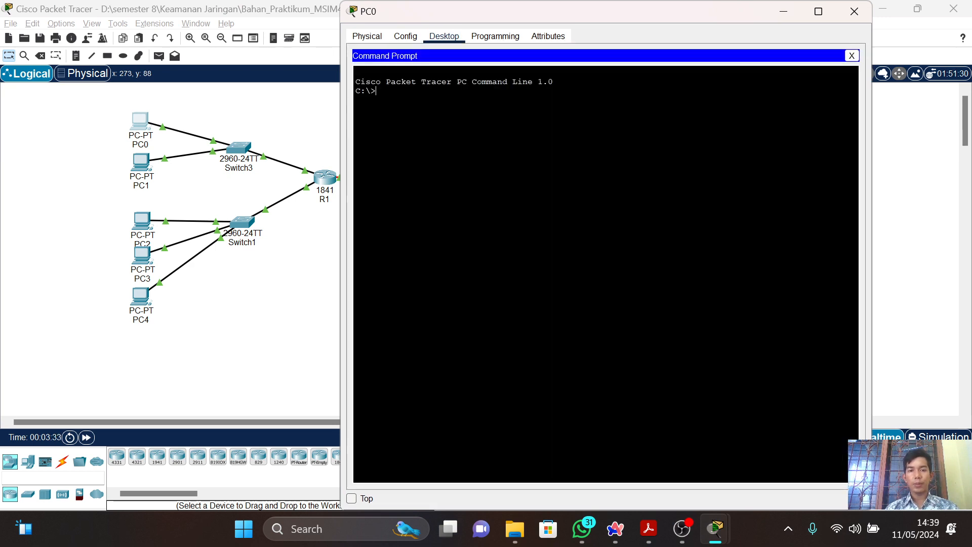
type("pin")
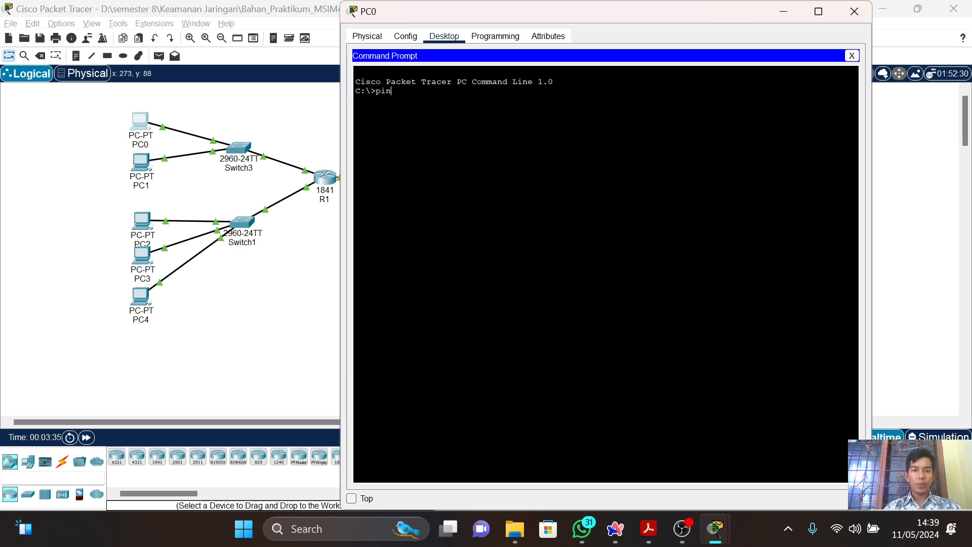
type("g 192.168")
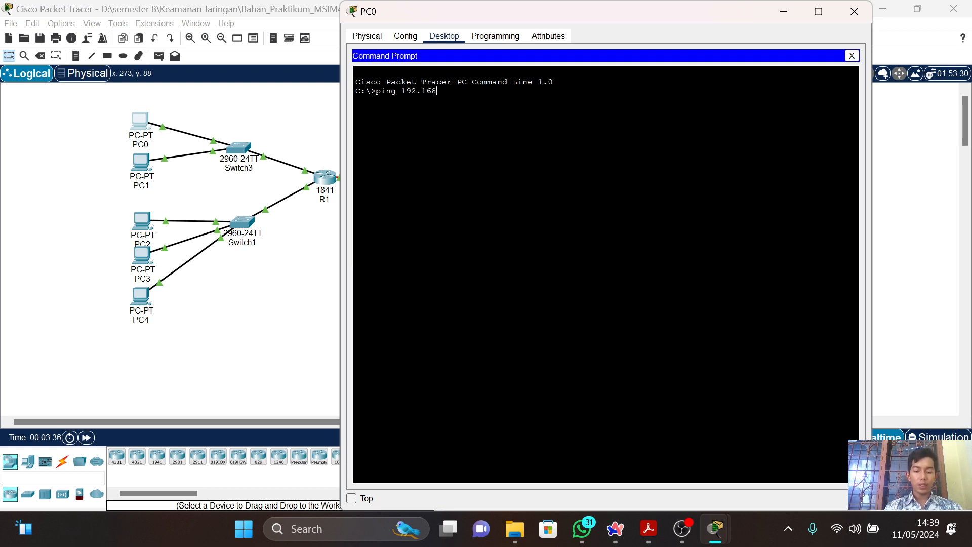
type(".")
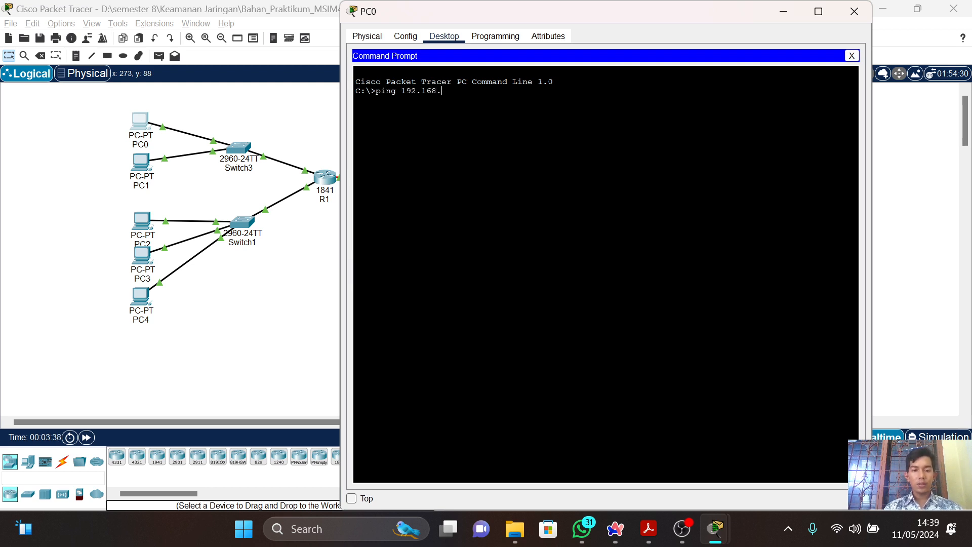
type("20.")
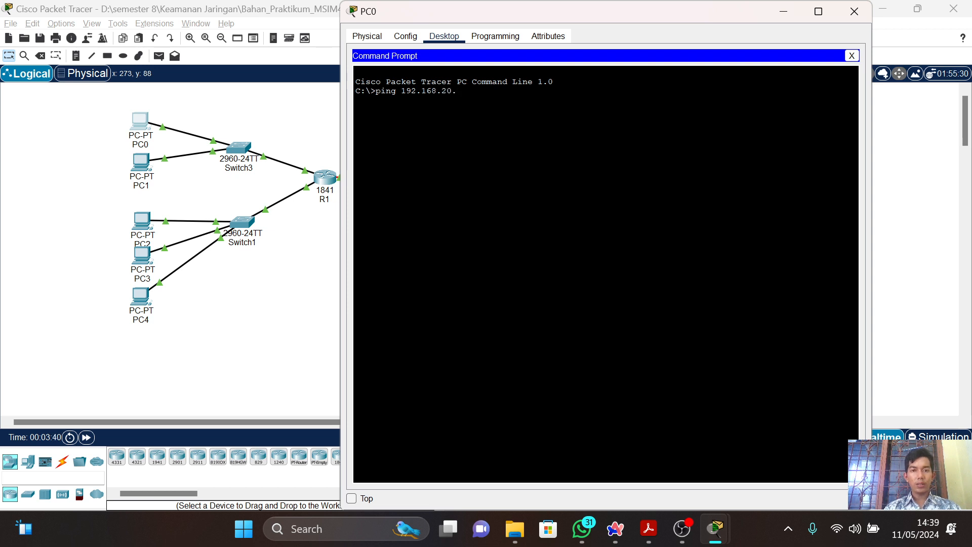
type("10")
key("Return")
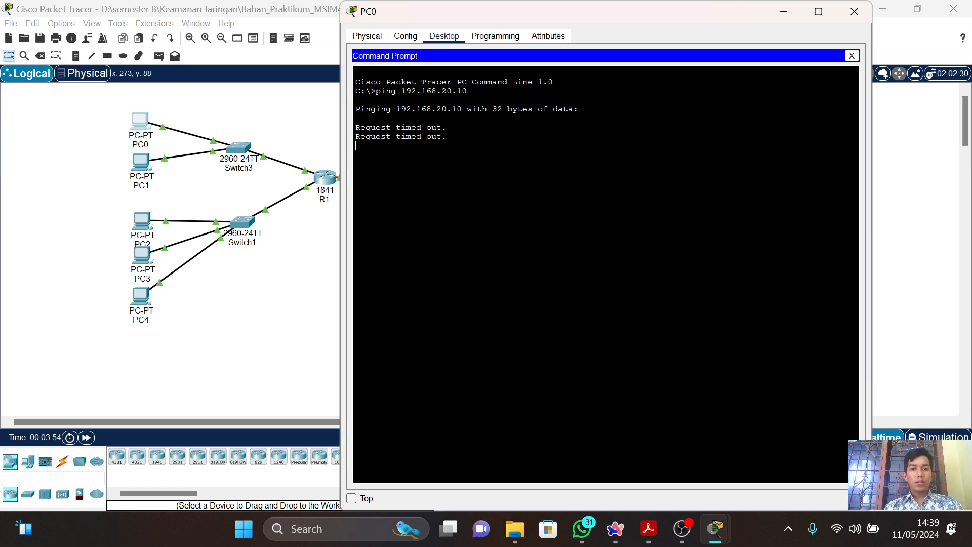
Recheck Tabel 2 in the PDF guide, and ping 192.168.20.5 from PC0's Command Prompt, interrupting the ping before it finishes.
left_click(854, 12)
key("alt+Tab")
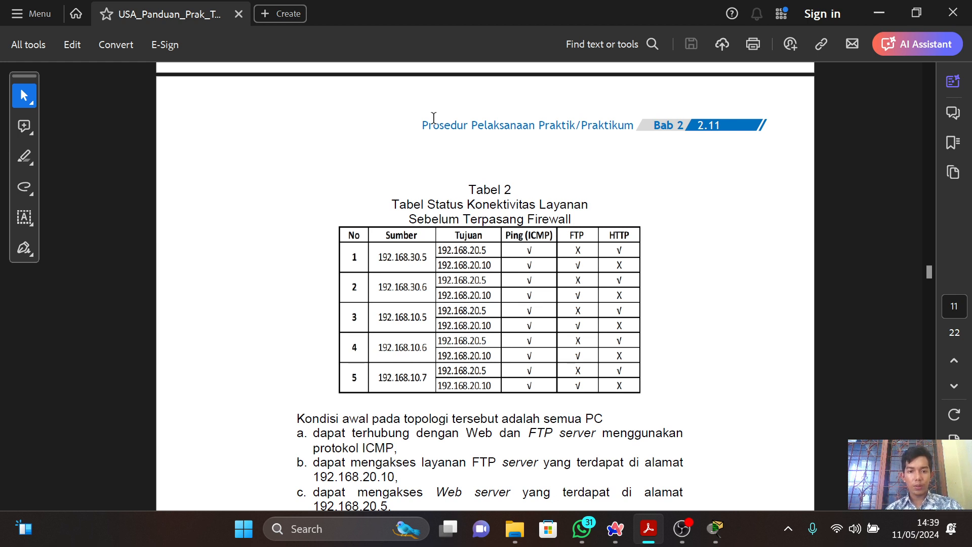
key("alt+Tab")
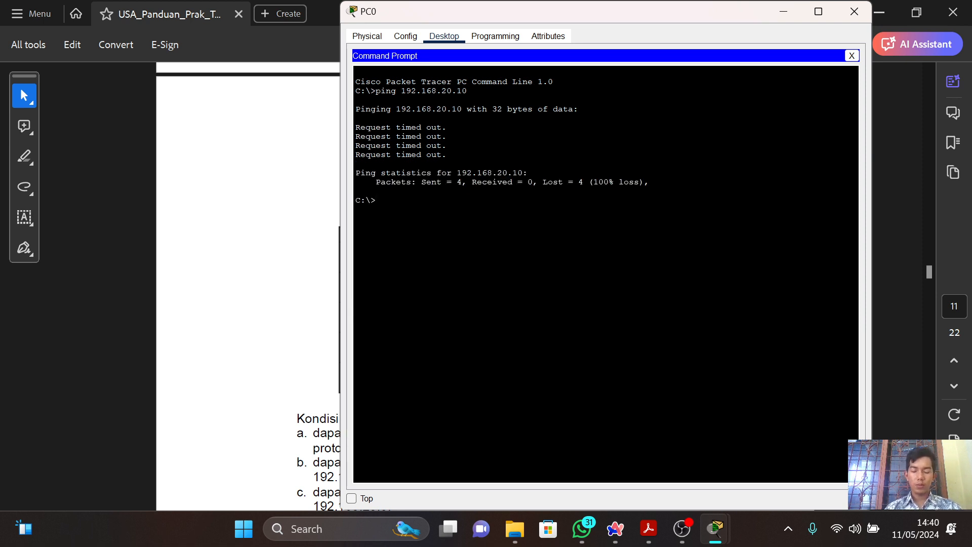
key("Up")
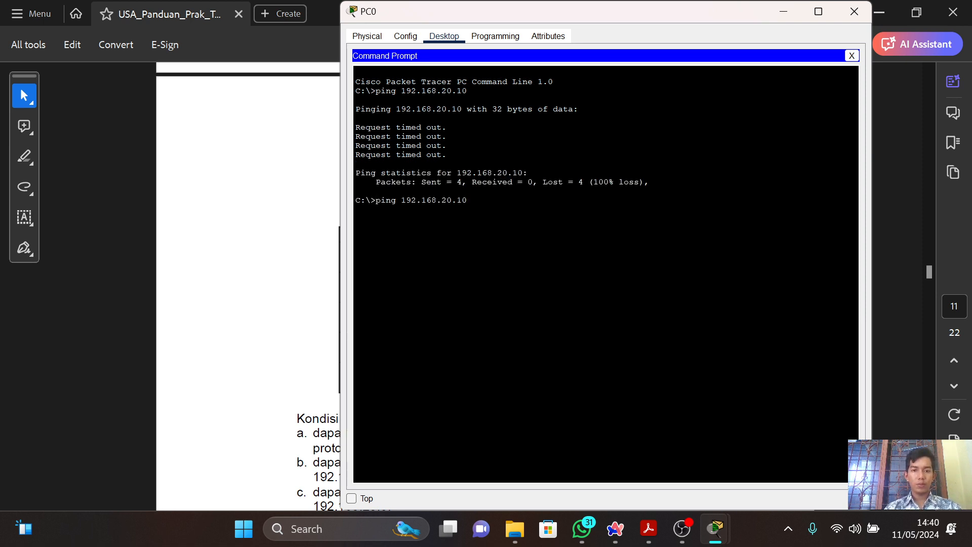
key("BackSpace")
key("BackSpace")
type("5")
key("Return")
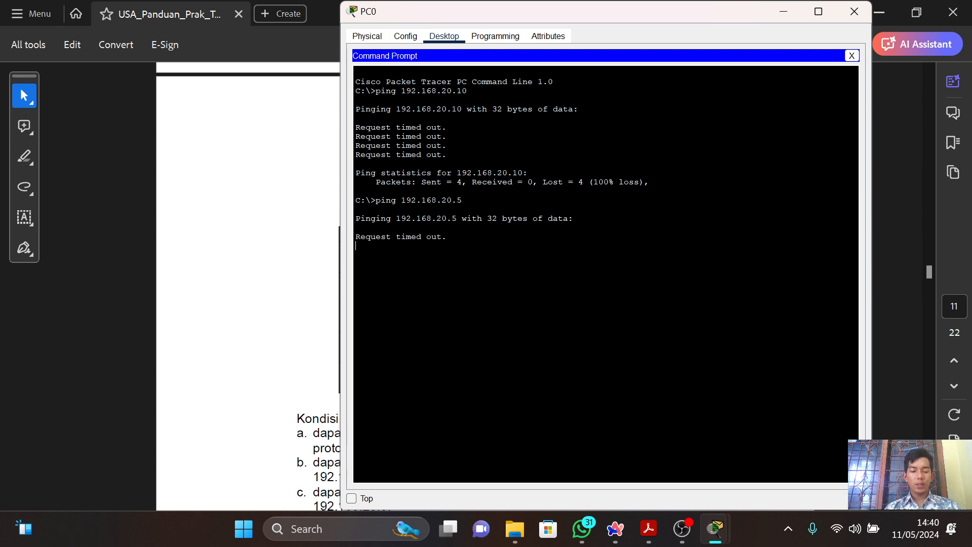
key("ctrl+c")
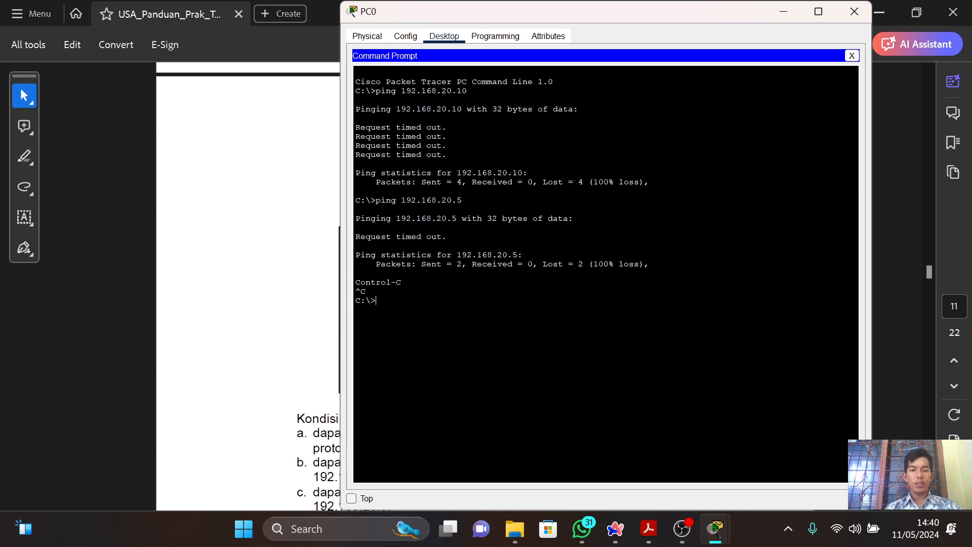
Read the initial PC connectivity conditions and the HTTP access examples in Gambar 2 and Gambar 3 of the PDF guide.
key("alt+Tab")
scroll(495, 208, "down", 2)
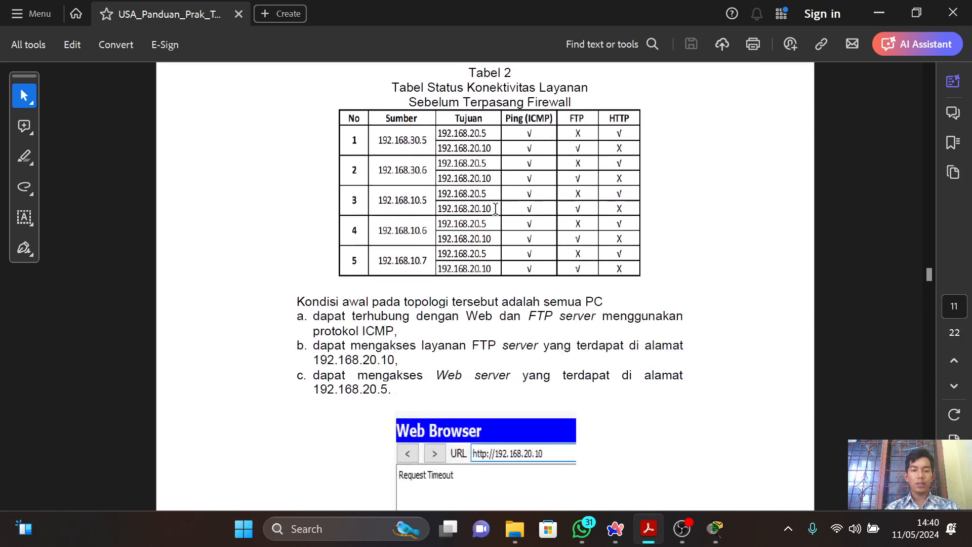
scroll(495, 208, "down", 3)
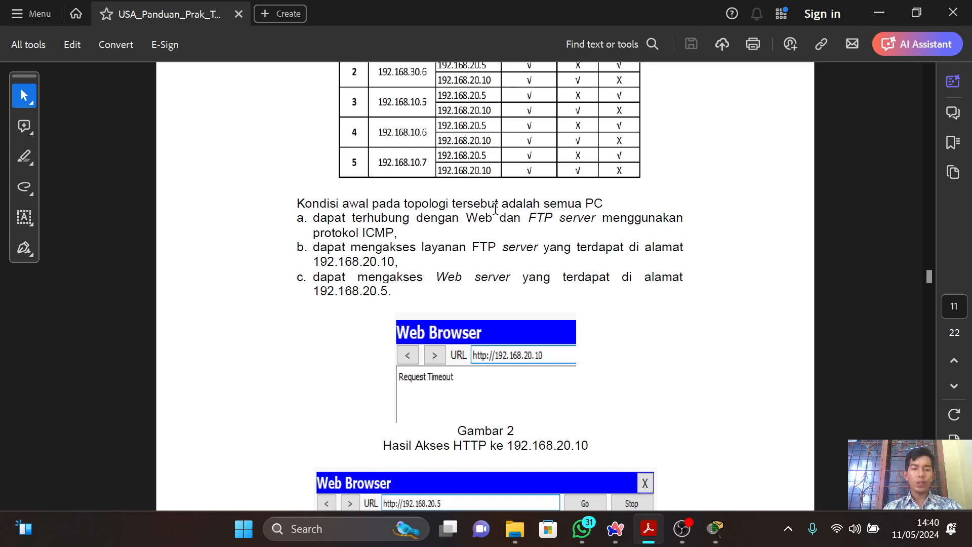
scroll(495, 208, "down", 3)
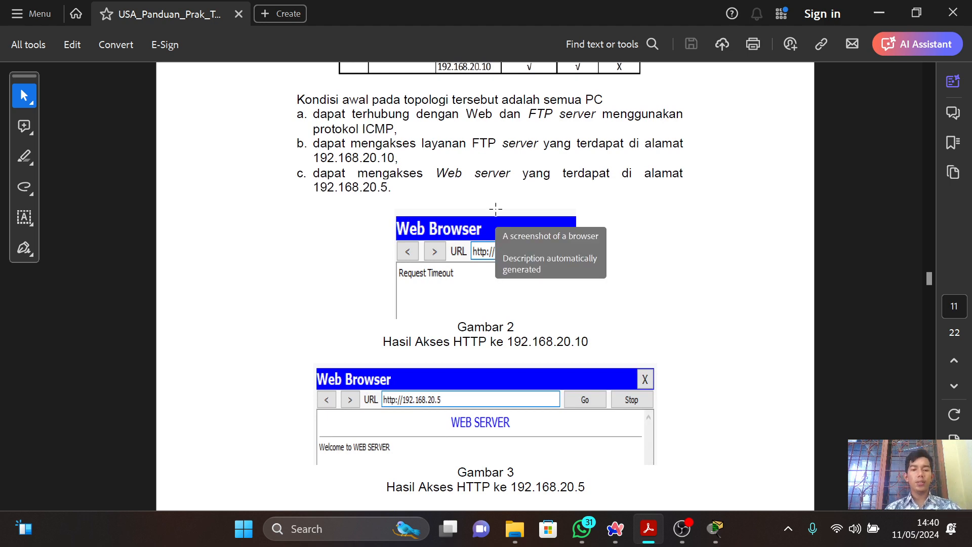
key("alt+Tab")
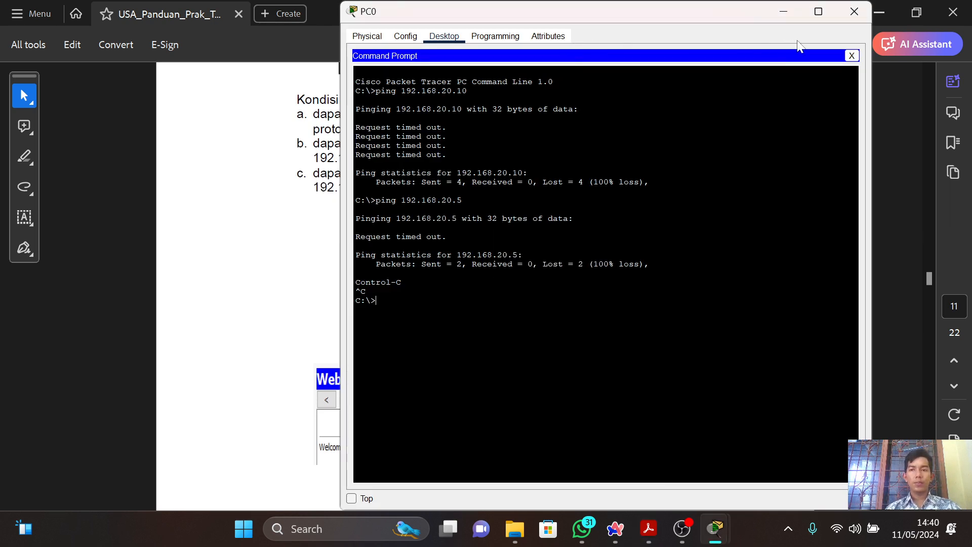
left_click(852, 56)
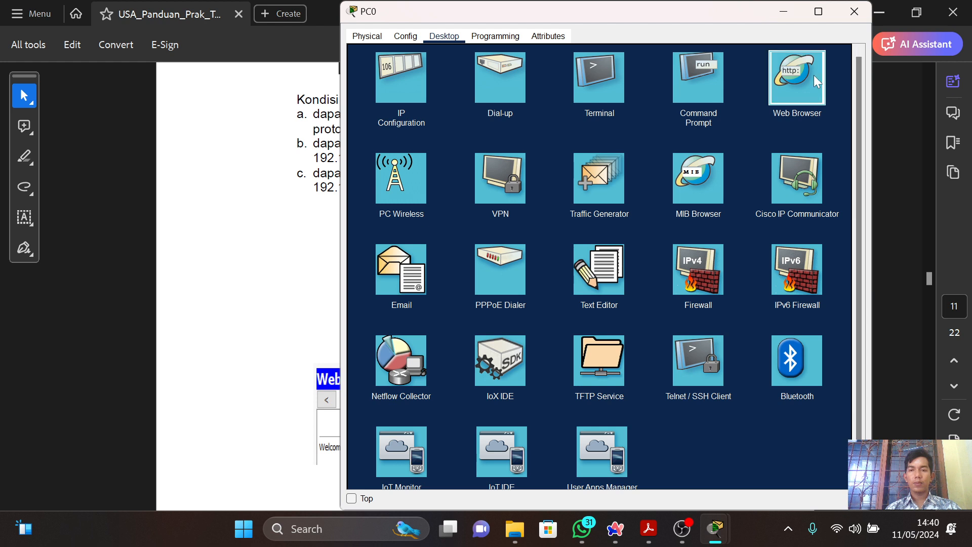
left_click(812, 75)
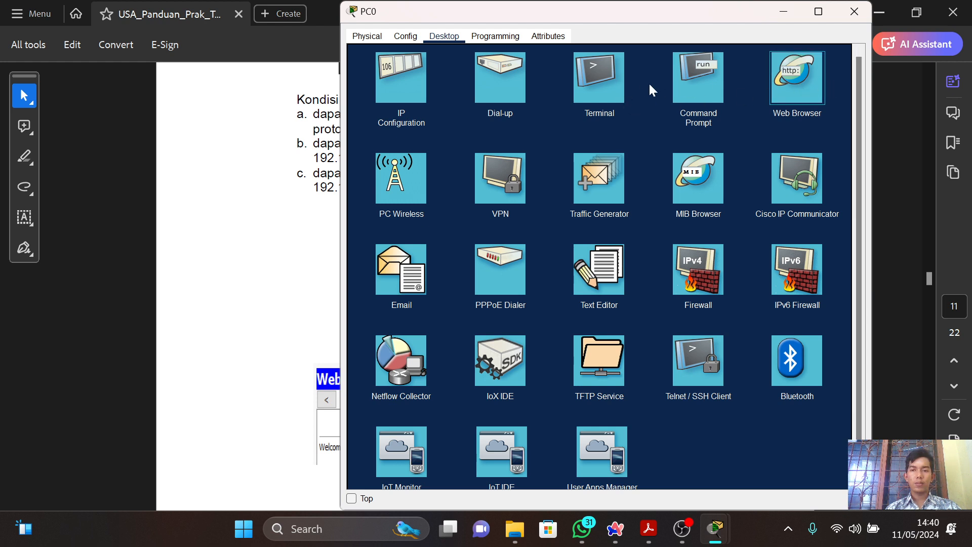
left_click(802, 93)
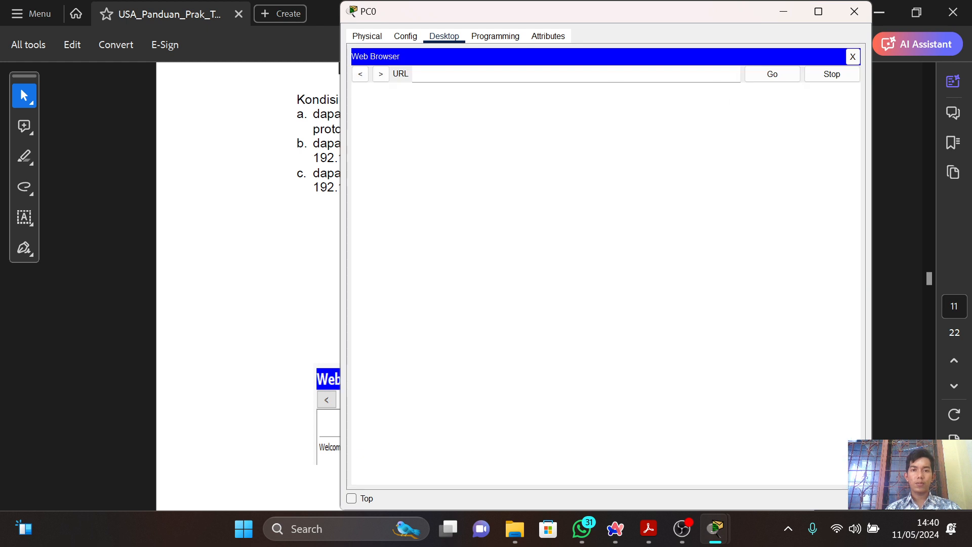
type("http:")
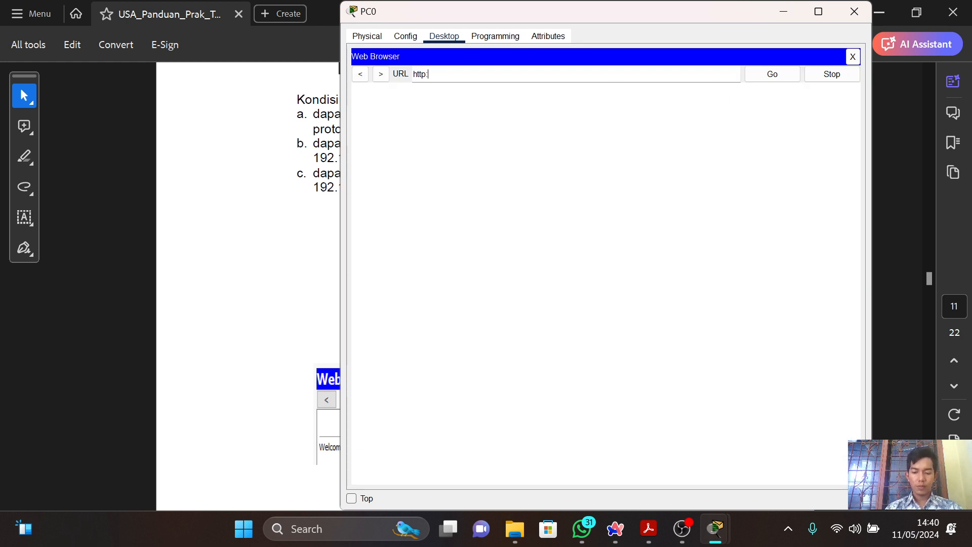
type("//192.")
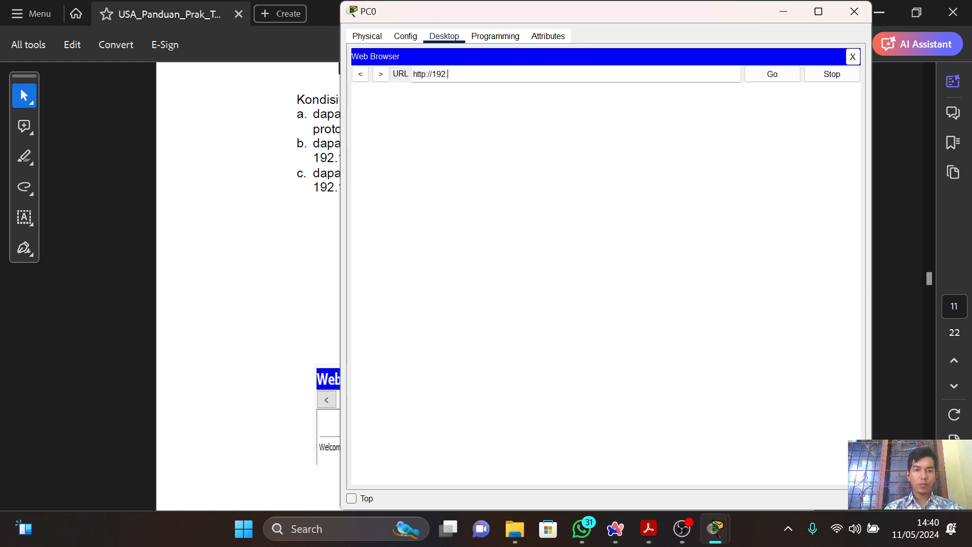
type("168.2")
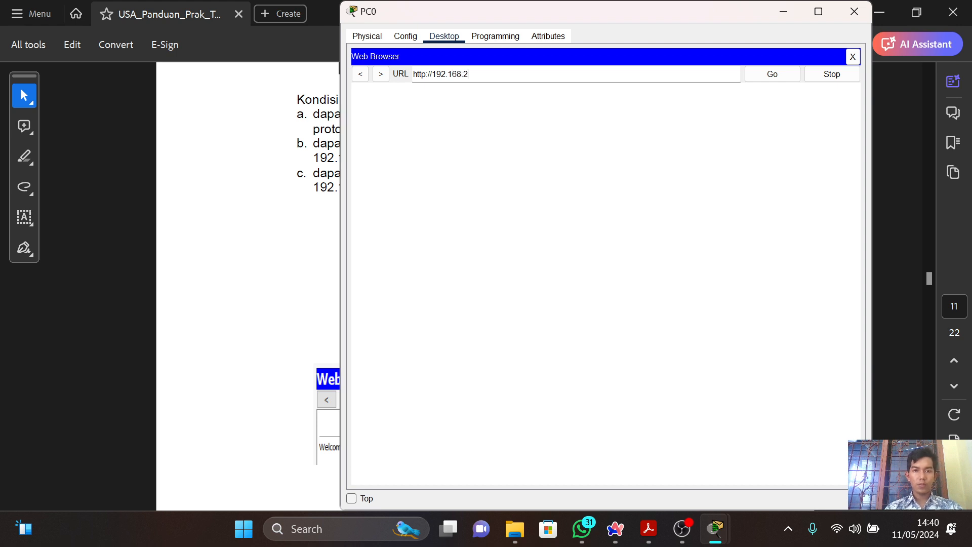
type("0.")
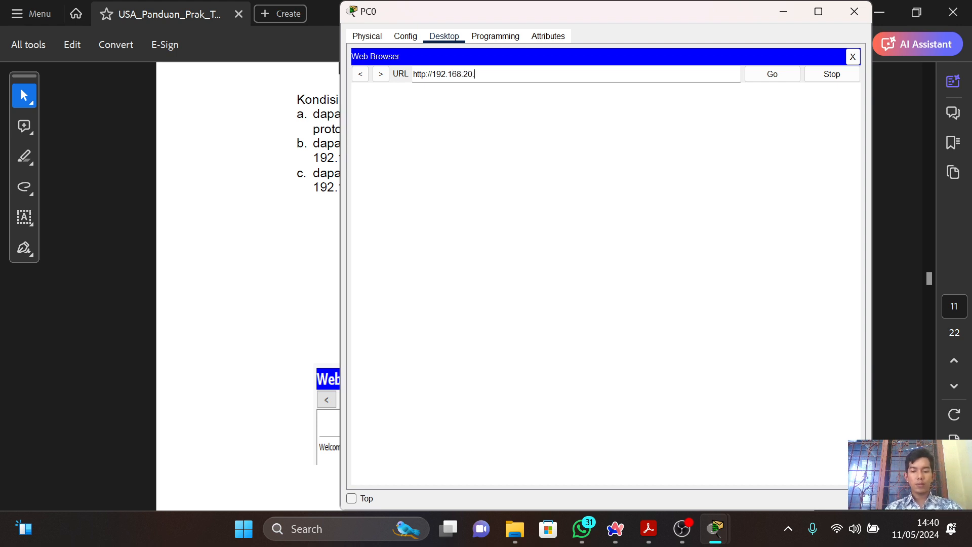
type("5")
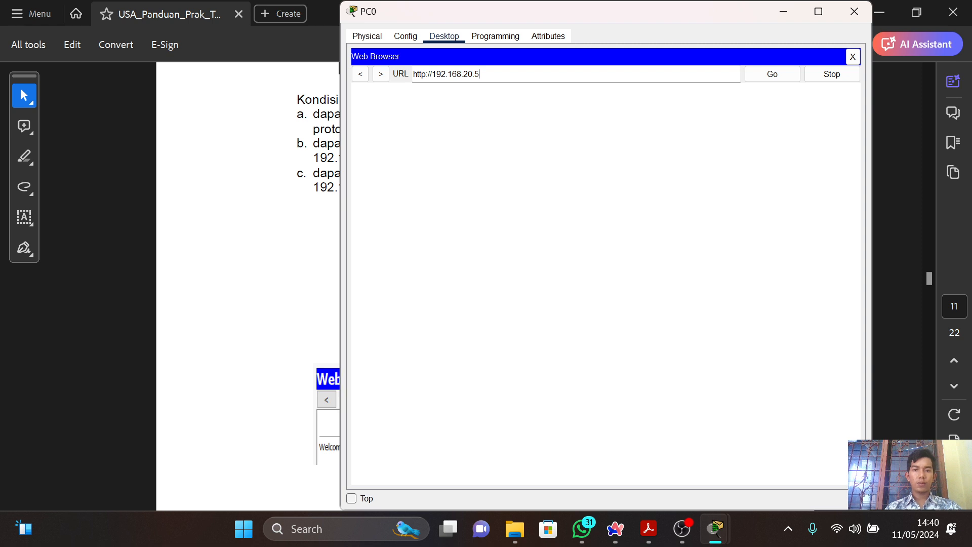
left_click(764, 77)
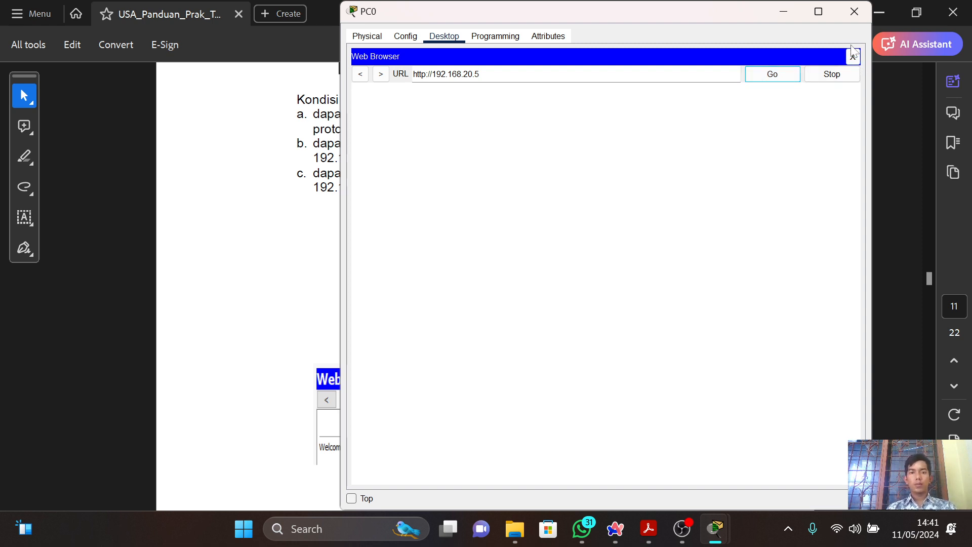
Return to the network topology and open the Web Browser on PC4's desktop.
key("alt+Tab")
key("alt+Tab")
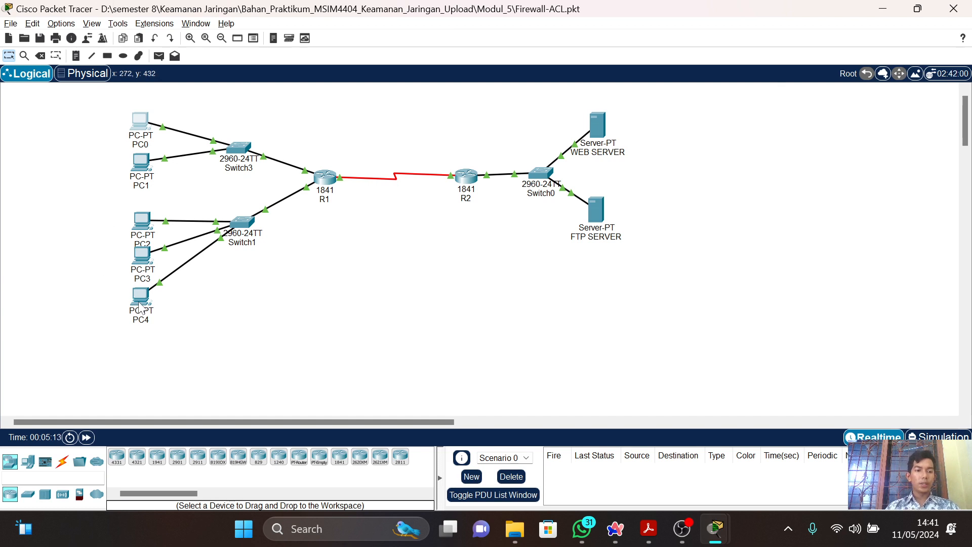
left_click(140, 302)
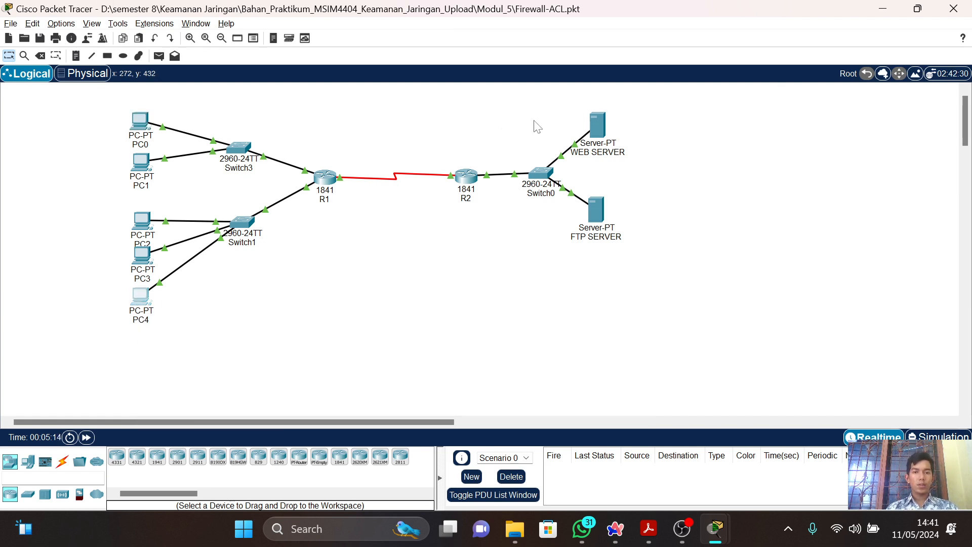
left_click(795, 89)
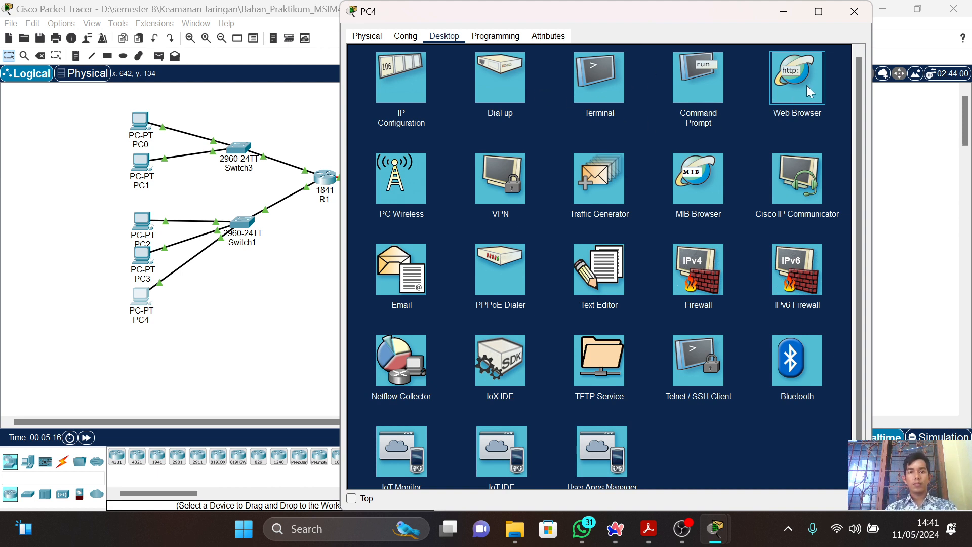
left_click(854, 12)
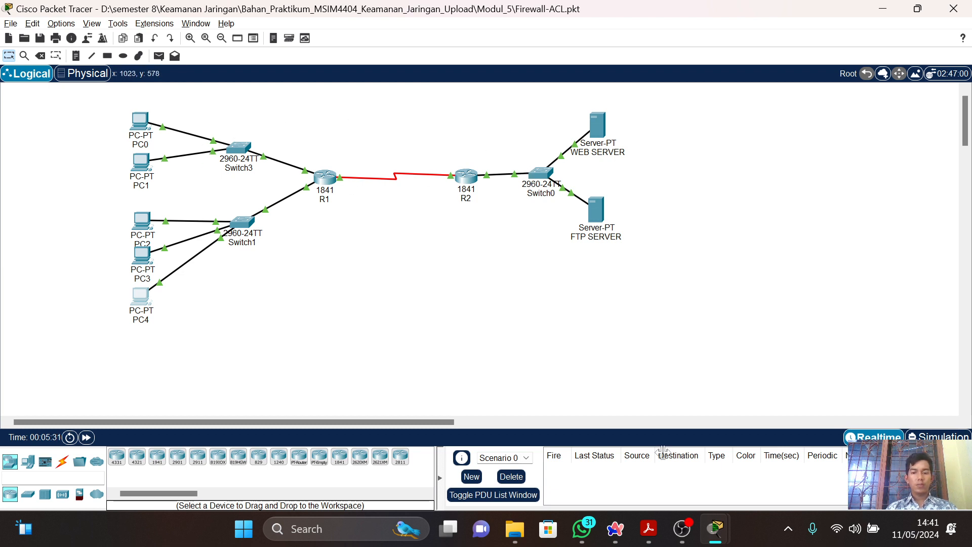
key("alt+Tab")
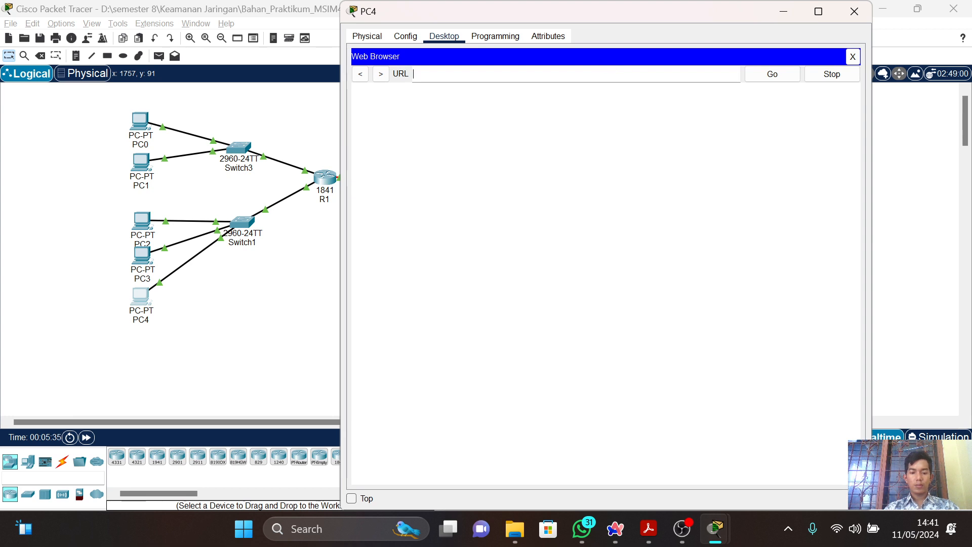
type("http://")
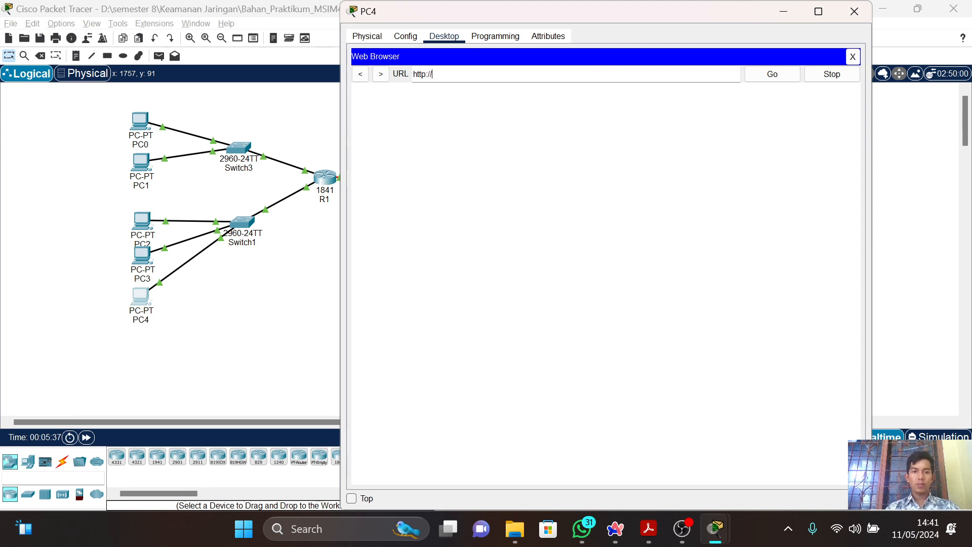
type("192.1")
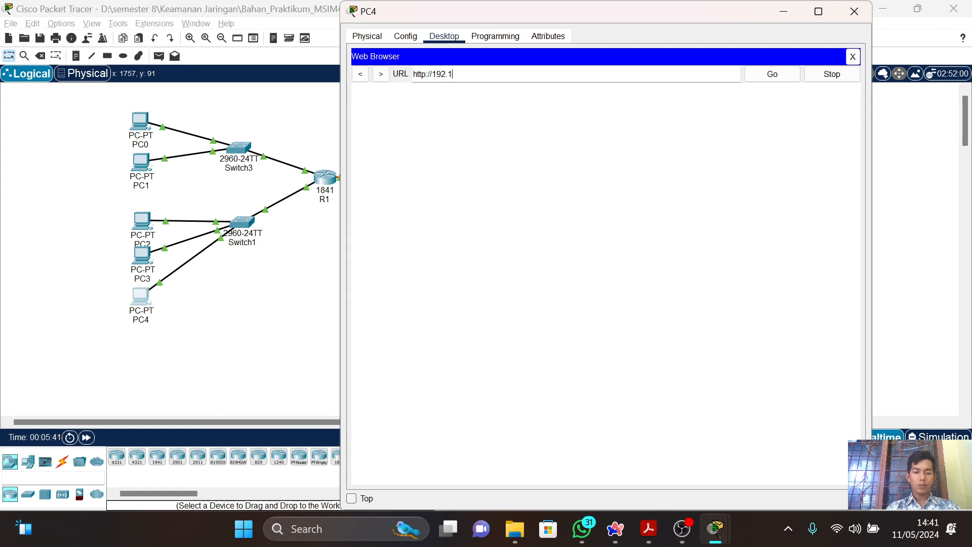
type("68.20.10")
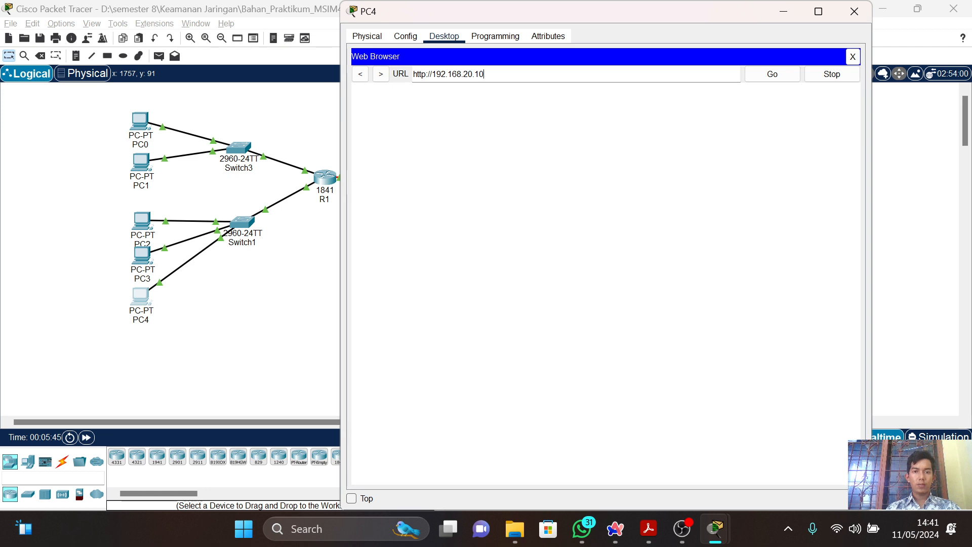
left_click(777, 74)
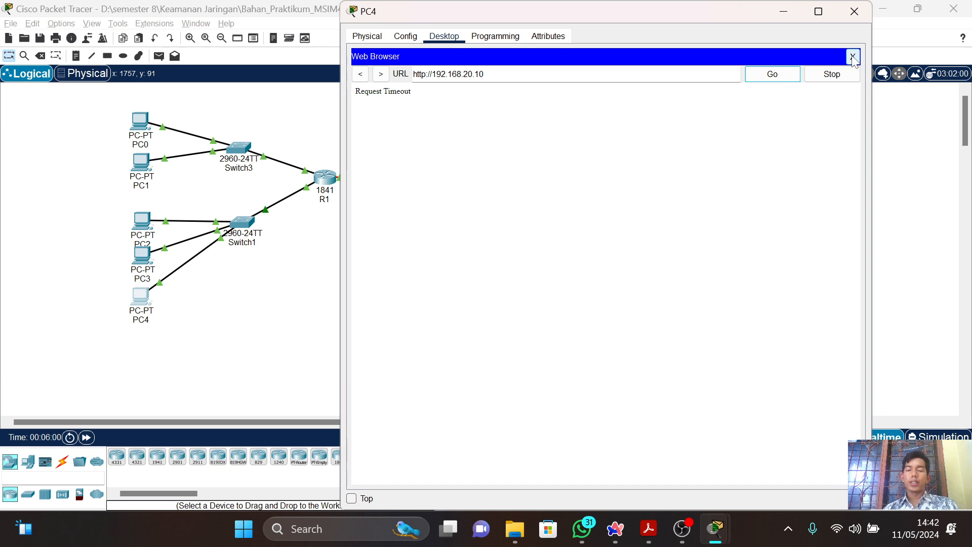
Close the Web Browsers and device windows of PC4 and PC0.
left_click(853, 56)
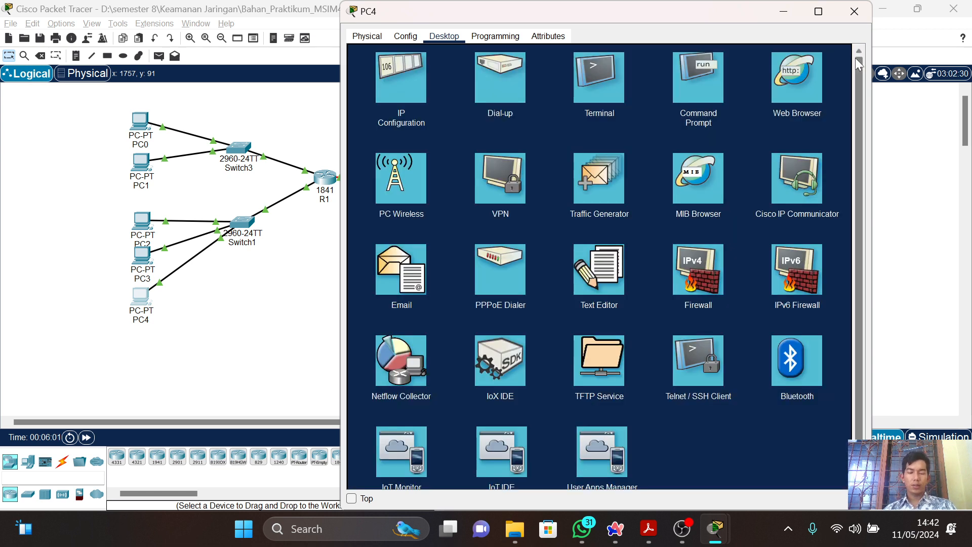
left_click(854, 11)
key("alt+Tab")
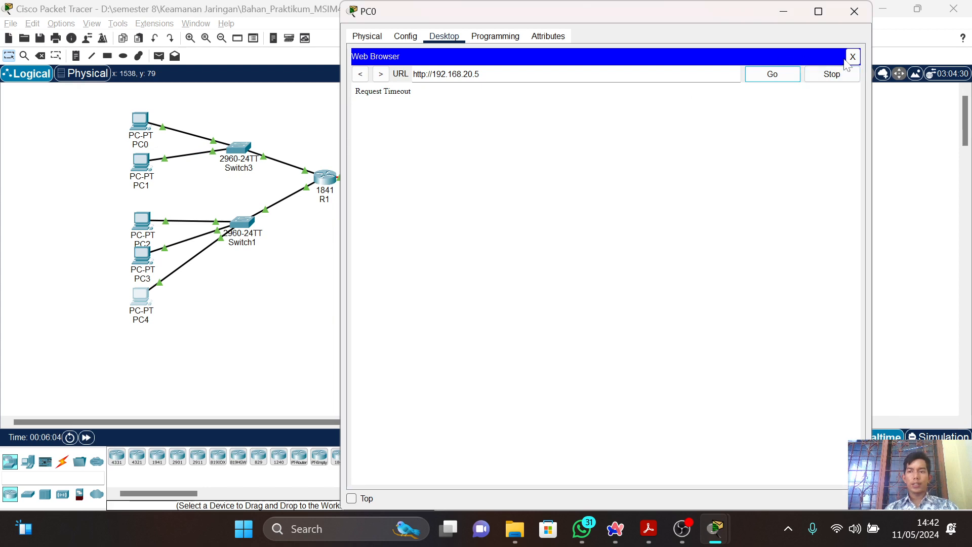
left_click(853, 56)
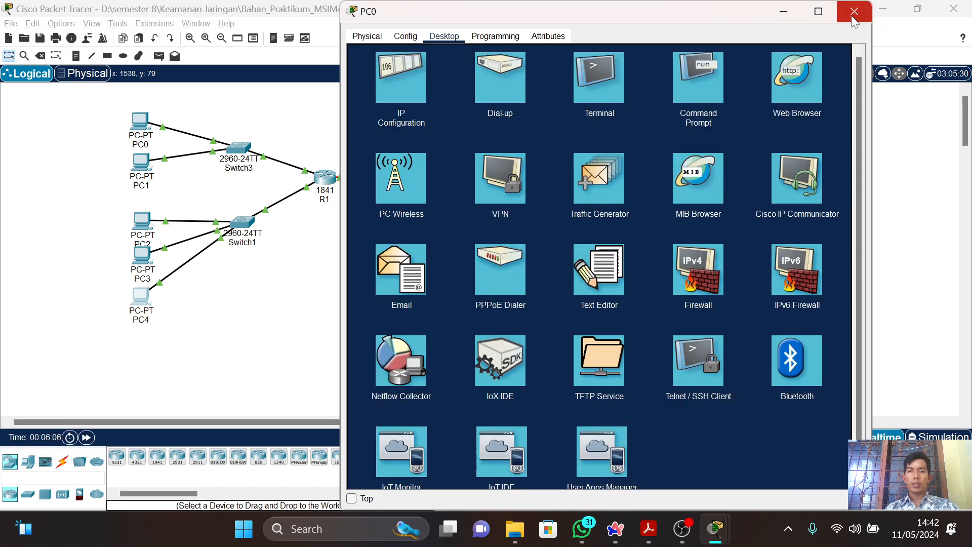
left_click(854, 11)
Switch to the PDF guide and read the FTP access examples in Gambar 4 and Gambar 5.5.
key("alt+Tab")
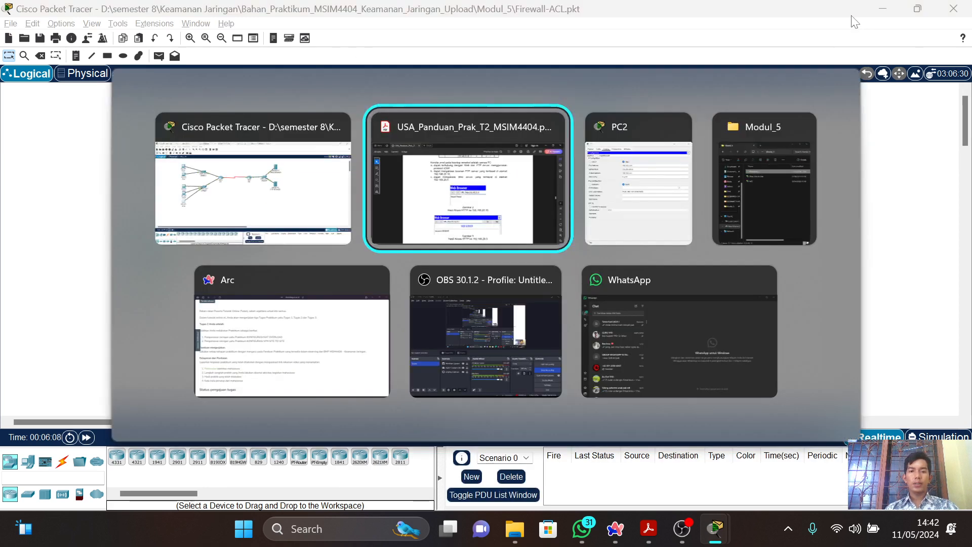
scroll(854, 20, "down", 4)
scroll(854, 20, "down", 6)
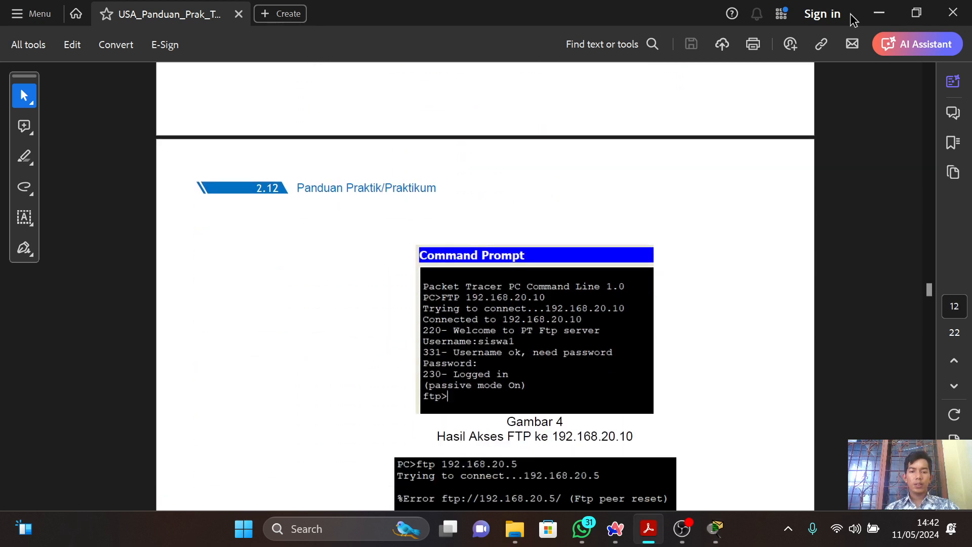
scroll(854, 20, "down", 1)
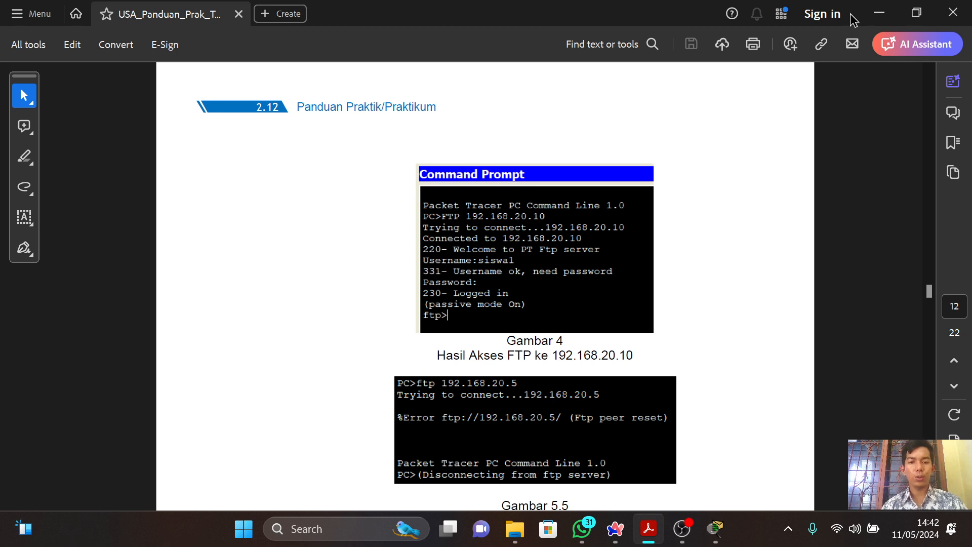
Switch to Packet Tracer, open PC0's Command Prompt, and repeat the ping to 192.168.20.5, interrupting it before it finishes.
key("alt+Tab")
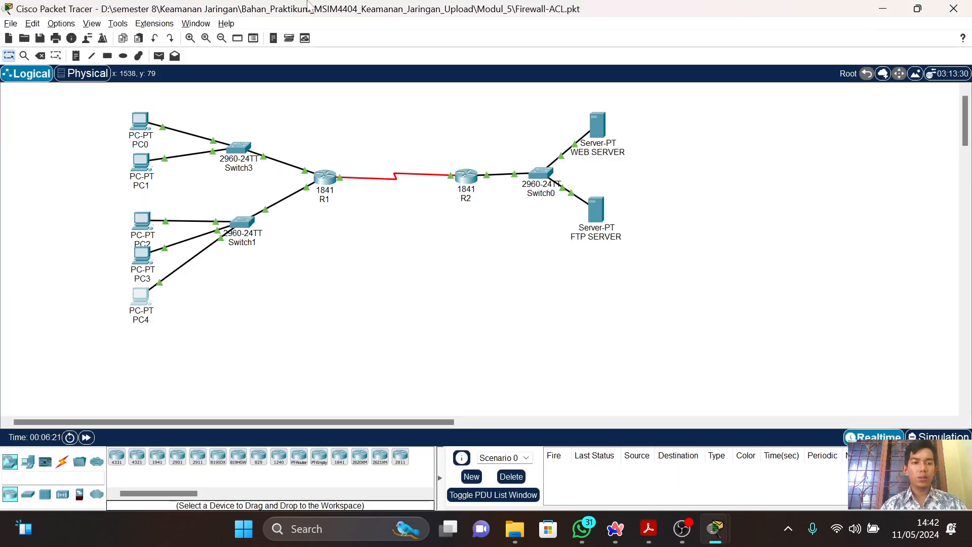
left_click(141, 121)
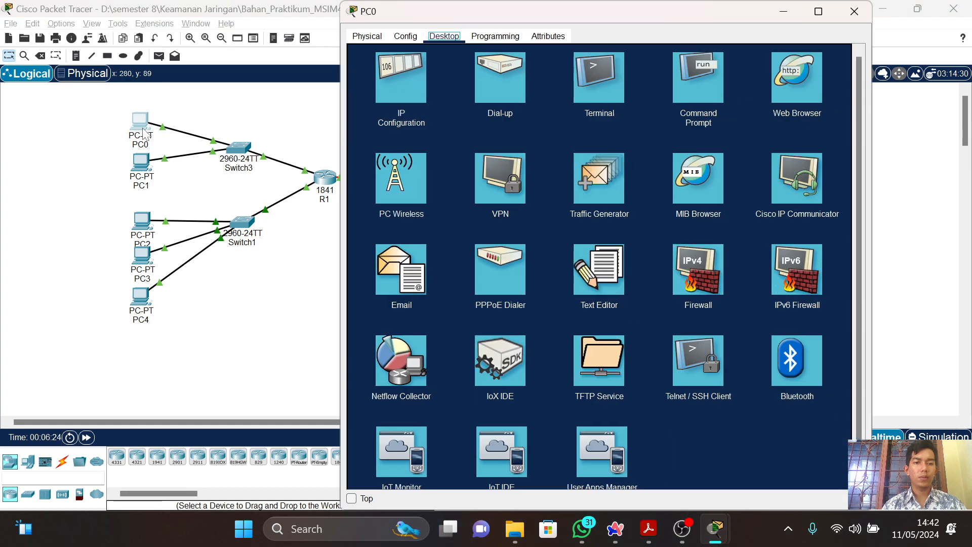
left_click(716, 65)
key("Up")
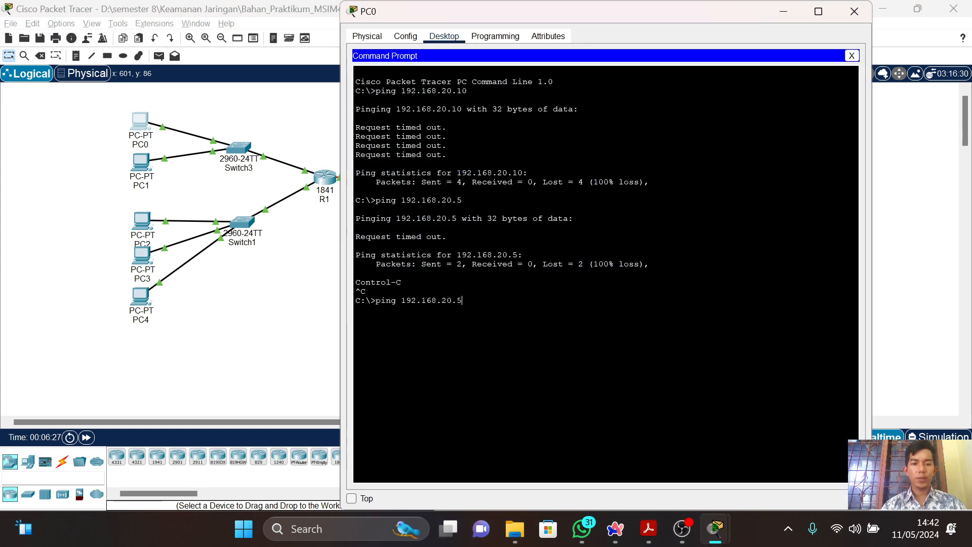
key("Return")
key("ctrl+c")
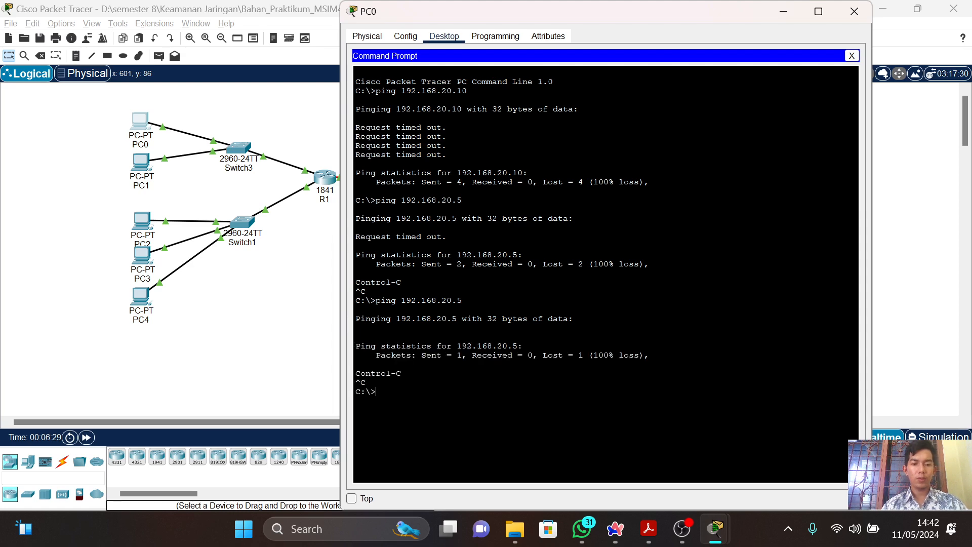
Run ftp 192.168.20.10 from PC0's Command Prompt, rechecking the server address in Gambar 4 of the PDF guide before completing the command.
key("Up")
key("Down")
type("ftp")
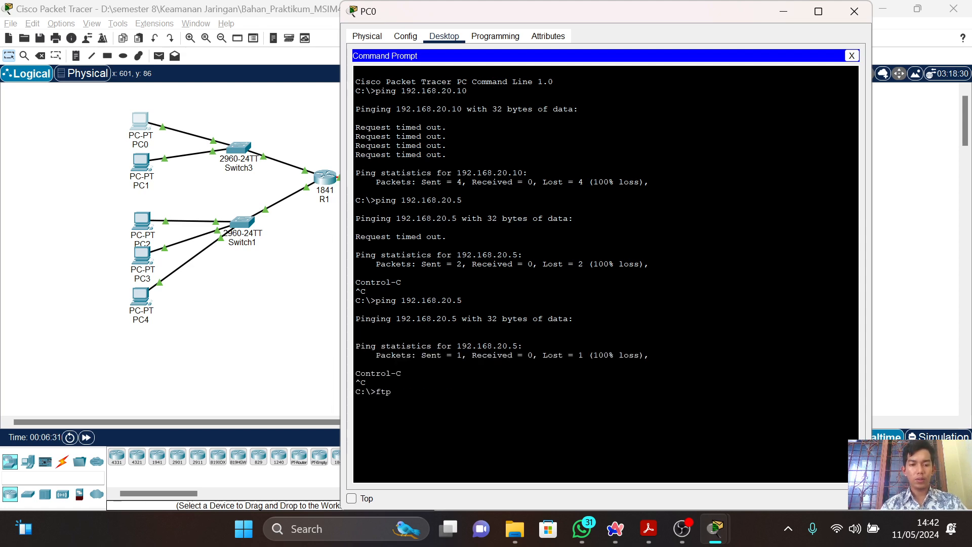
left_click(783, 12)
key("alt+Tab")
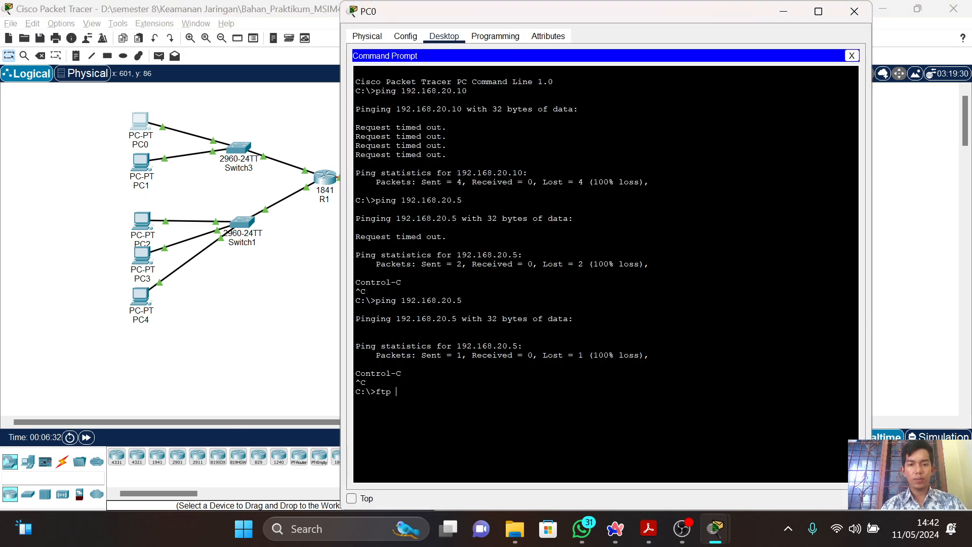
key("alt+Tab")
key("alt+Tab")
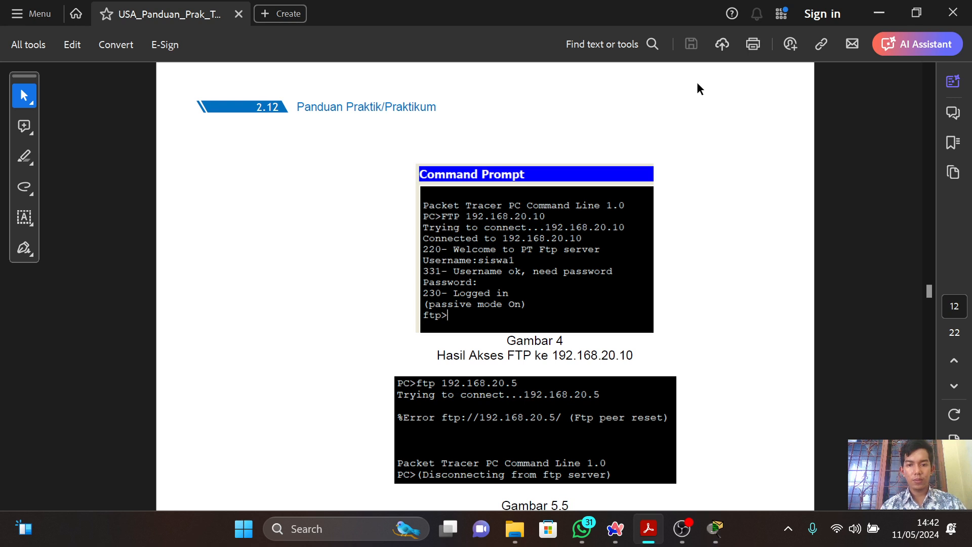
key("alt+Tab")
type("192.1")
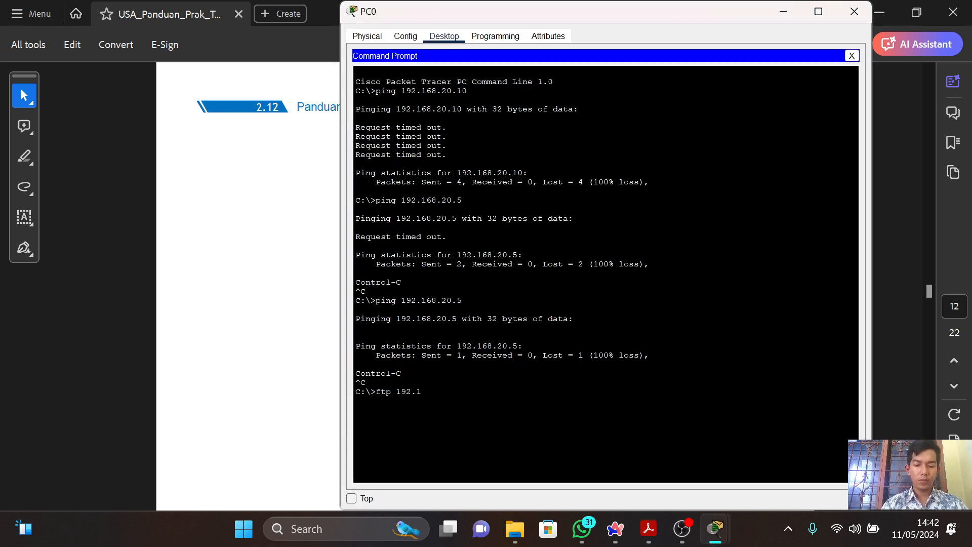
type("68.20.")
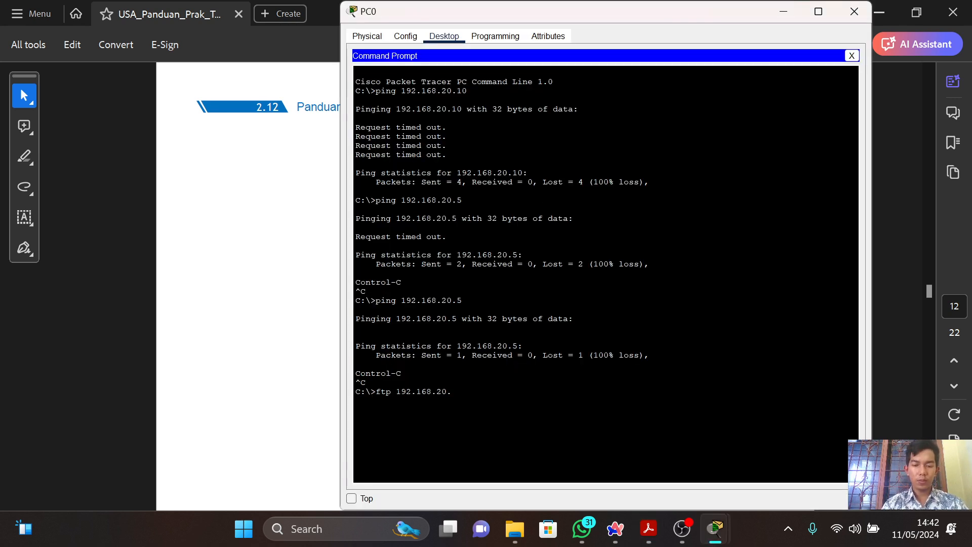
type("10")
key("Return")
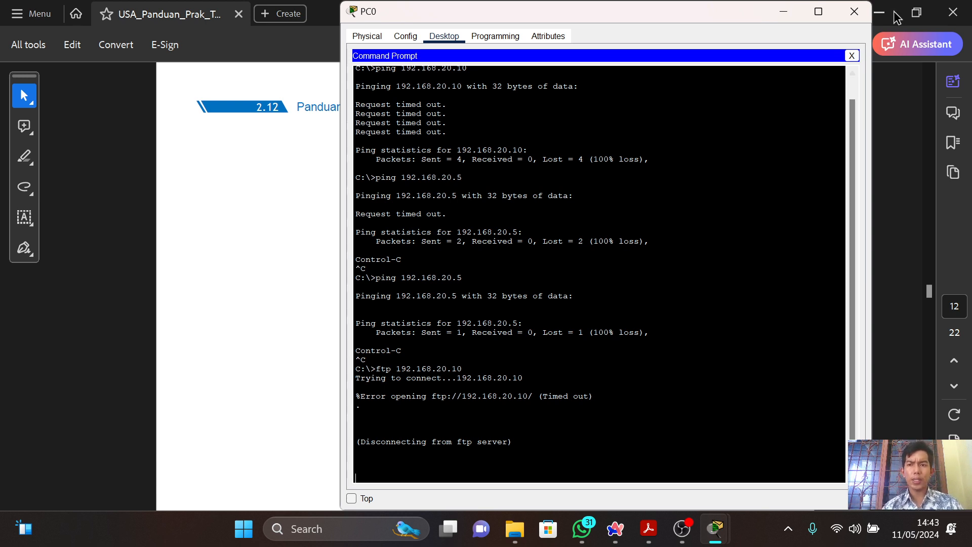
Close PC0's Command Prompt, switch to the PDF guide, and read the firewall scenario under Tahap Konfigurasi.
left_click(853, 57)
key("alt+Tab")
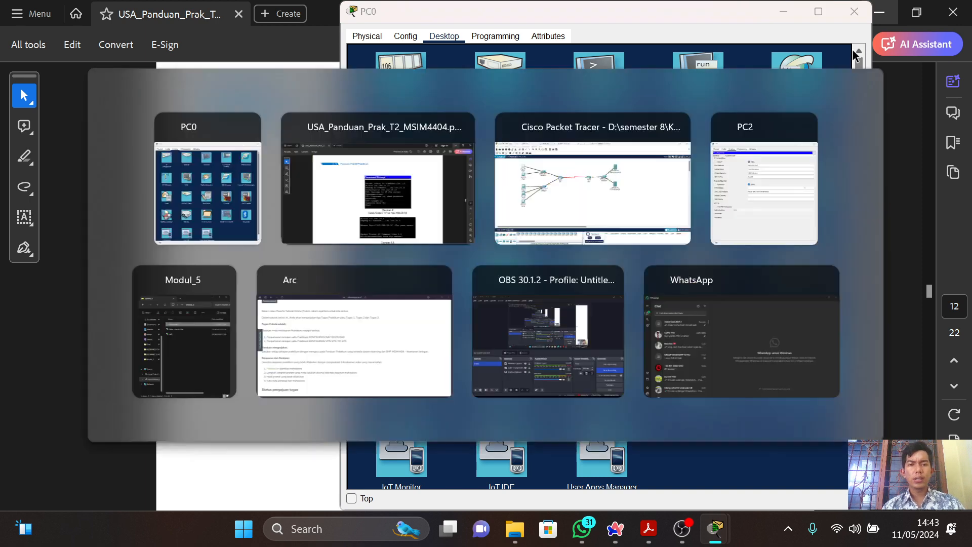
scroll(854, 55, "down", 1)
scroll(854, 55, "down", 3)
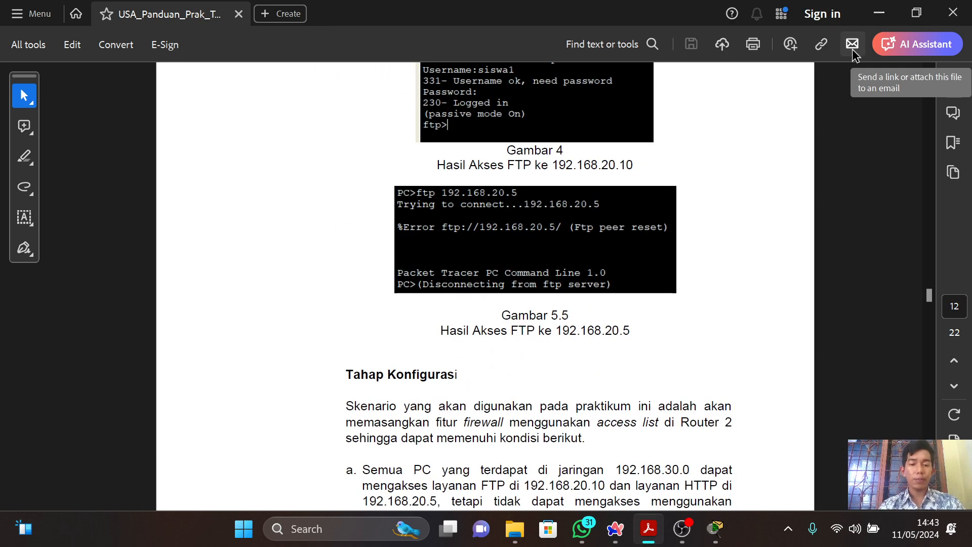
scroll(855, 55, "down", 3)
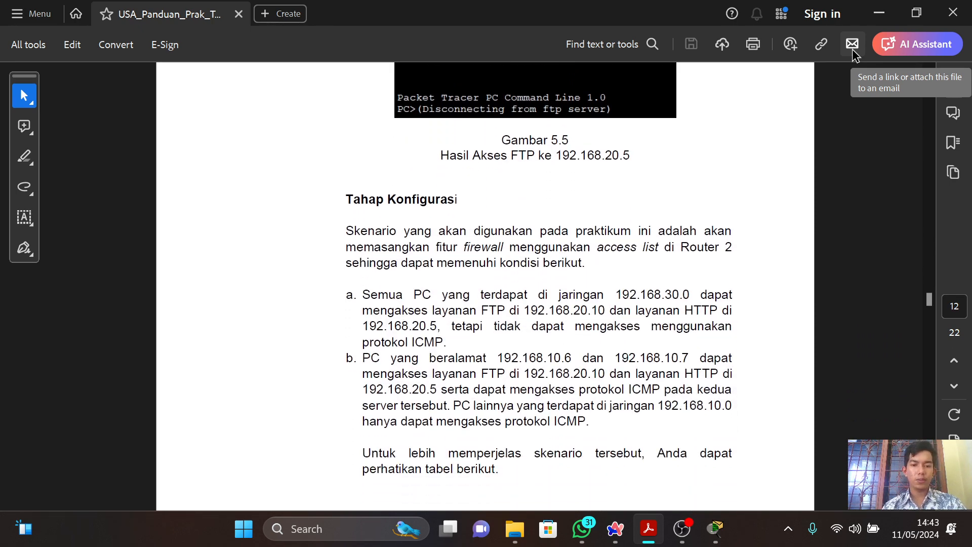
scroll(855, 55, "down", 2)
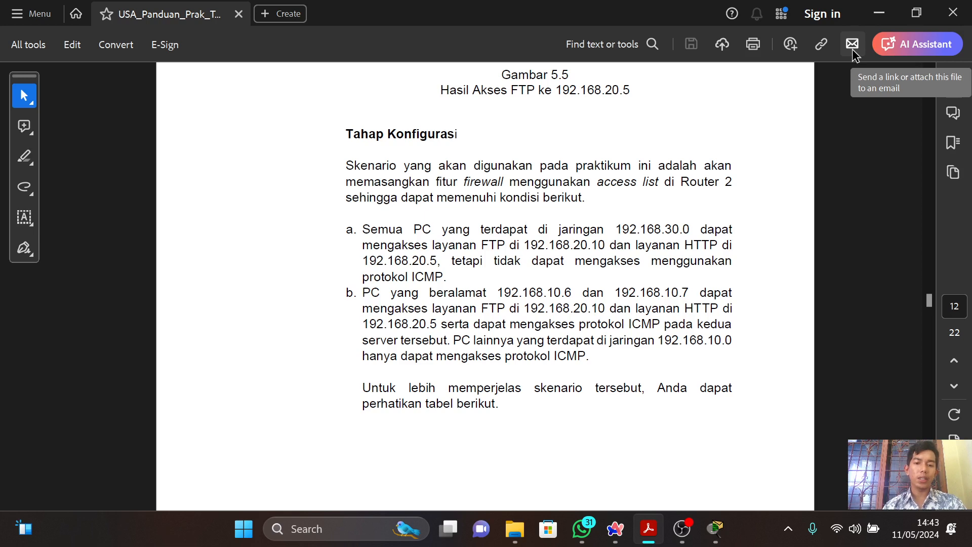
key("Down")
key("Down")
key("Down")
key("Down")
key("Down")
key("Down")
key("Down")
key("Down")
key("Down")
key("Down")
key("Down")
key("Down")
key("Down")
key("Down")
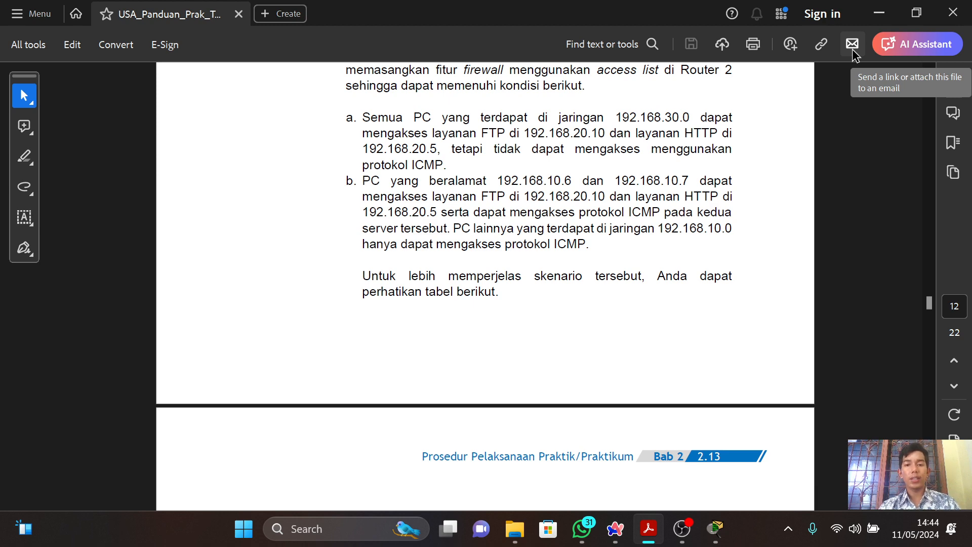
Switch to Packet Tracer, close PC0's window, and open PC4's, rechecking the access conditions in the PDF guide.
key("alt+Tab")
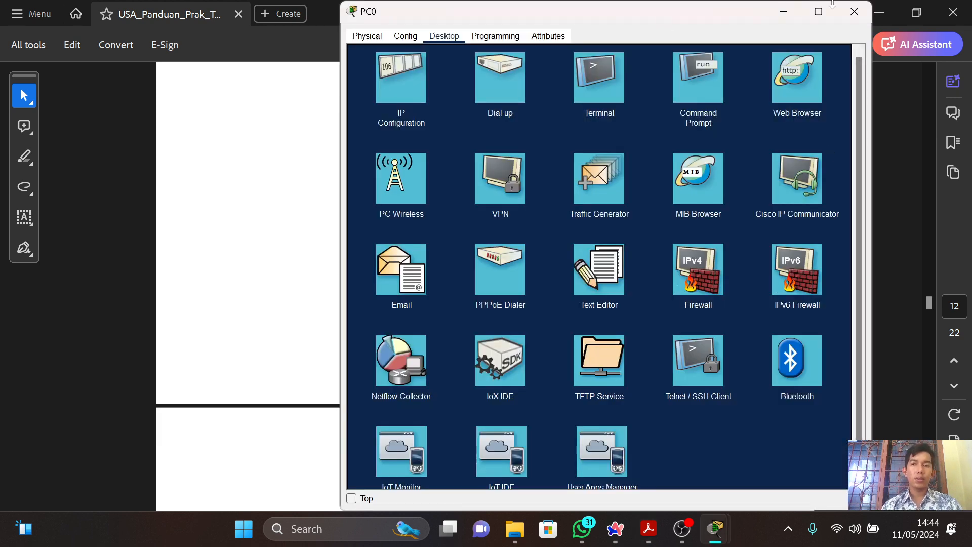
left_click(861, 14)
key("alt+Tab")
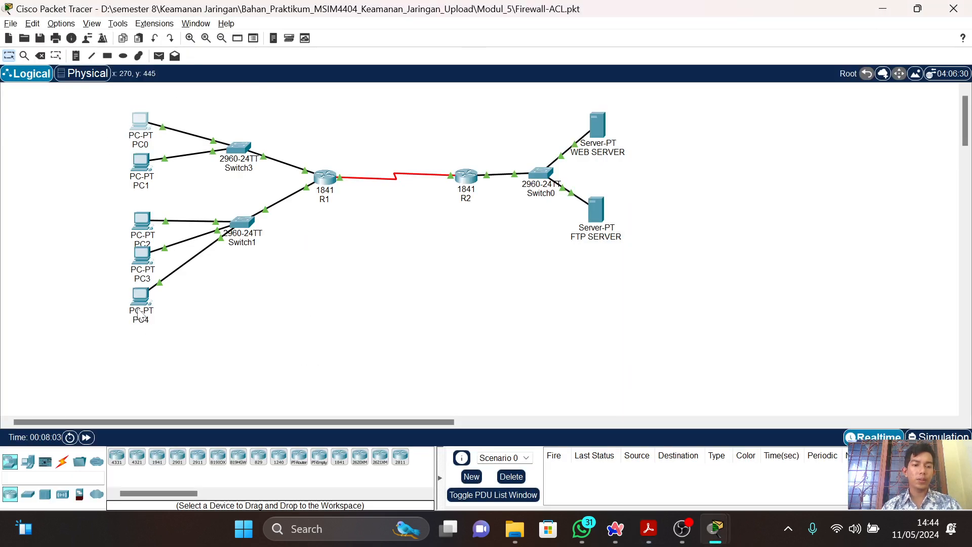
left_click(139, 313)
key("alt+Tab")
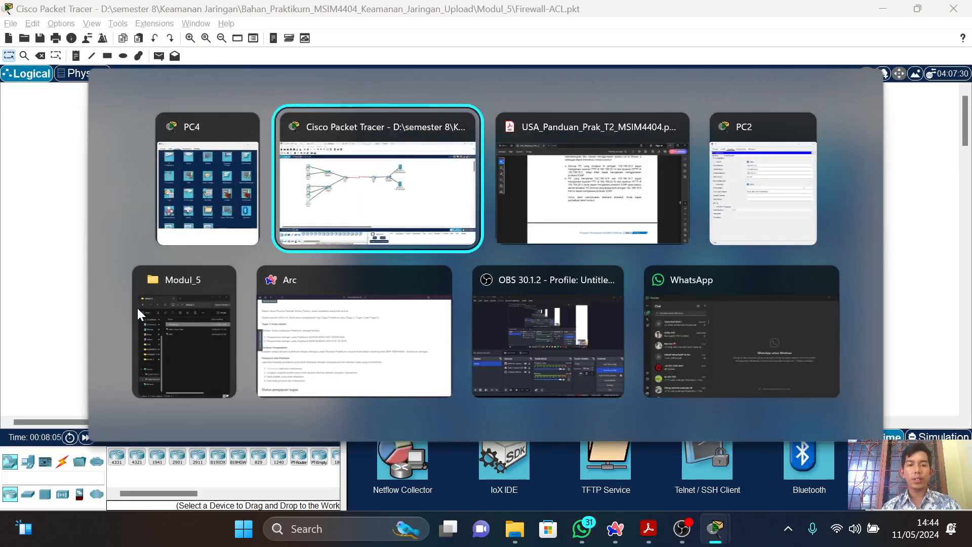
key("alt+Tab")
key("alt+Tab")
key("alt+Tab")
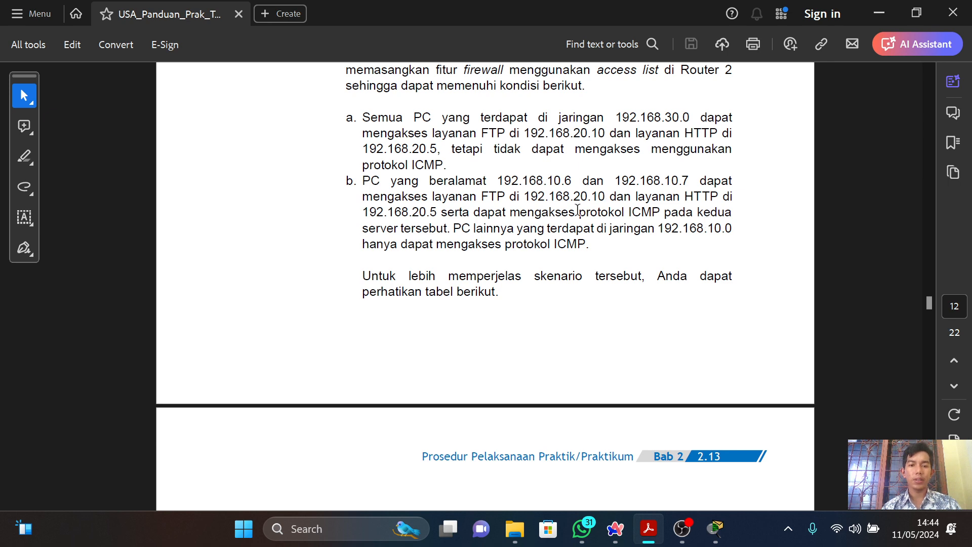
key("alt+Tab")
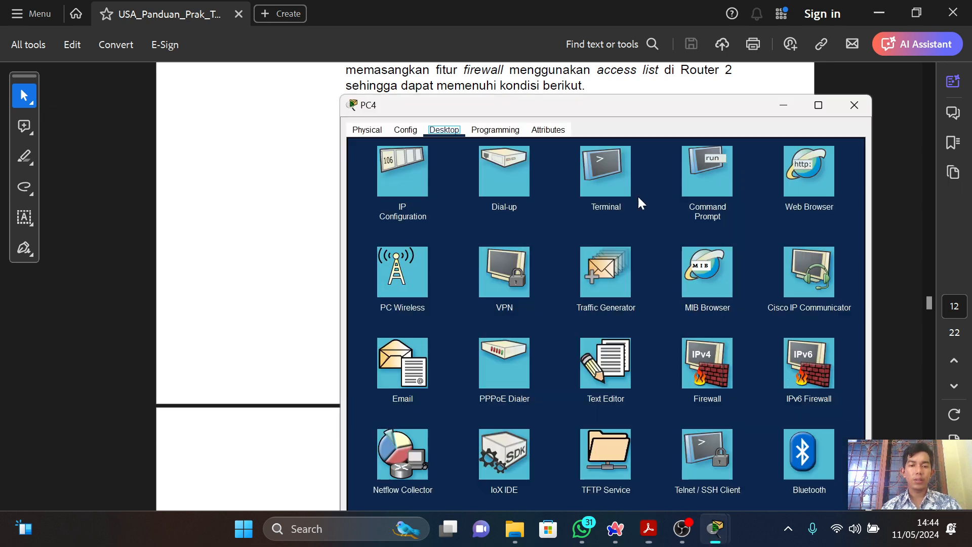
left_click(791, 185)
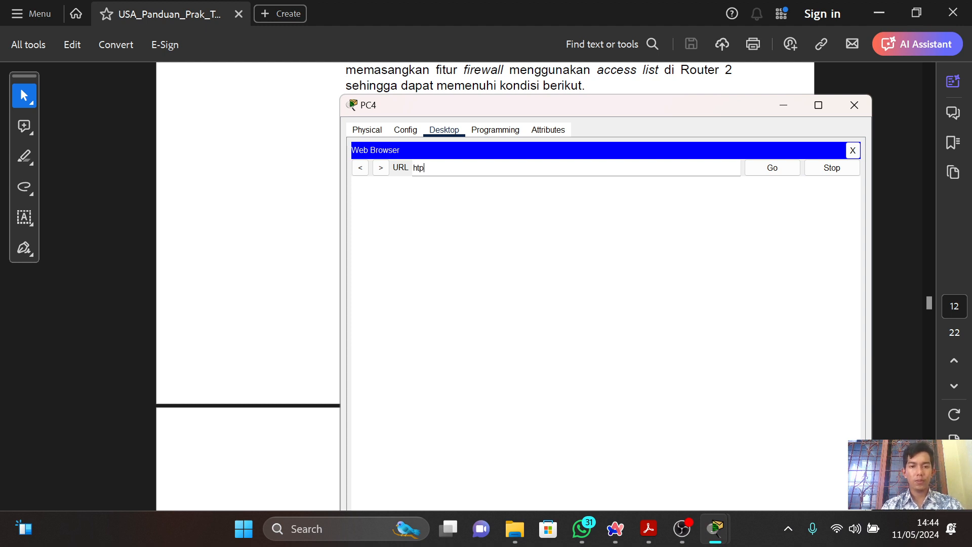
key("BackSpace")
type("tp://")
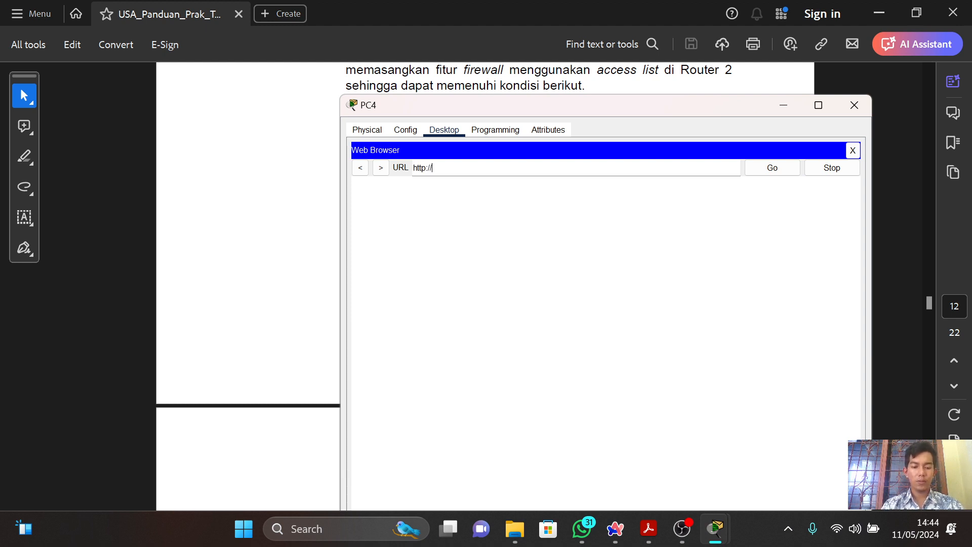
type("192.168")
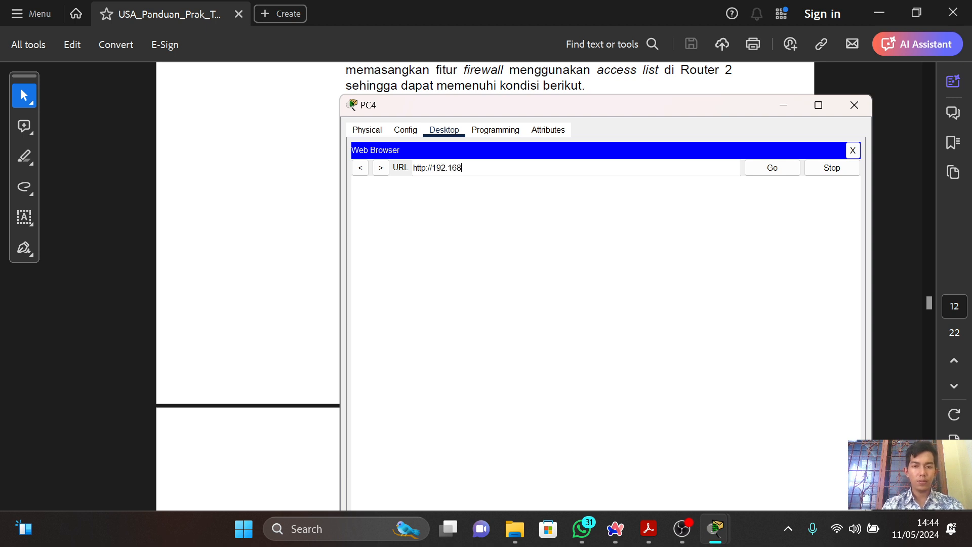
type(".20.10")
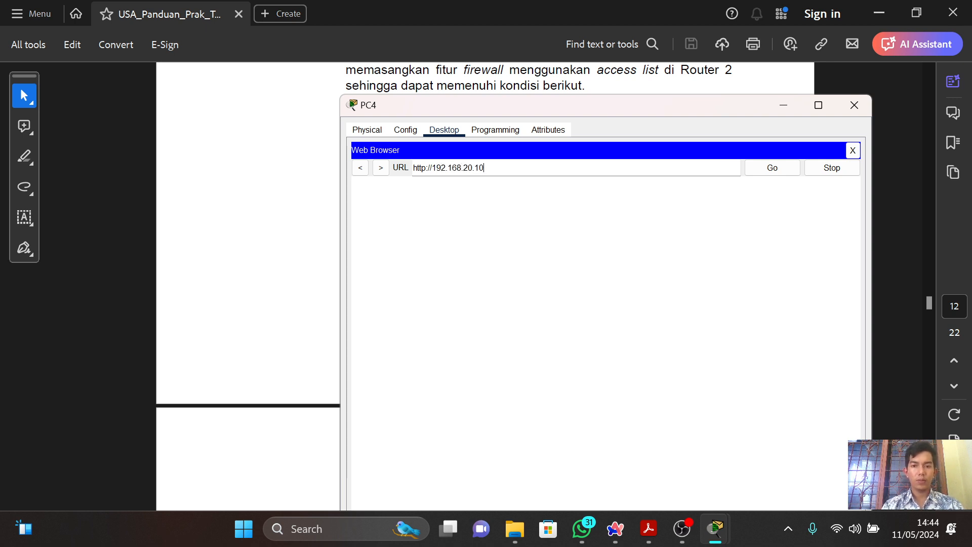
left_click(766, 174)
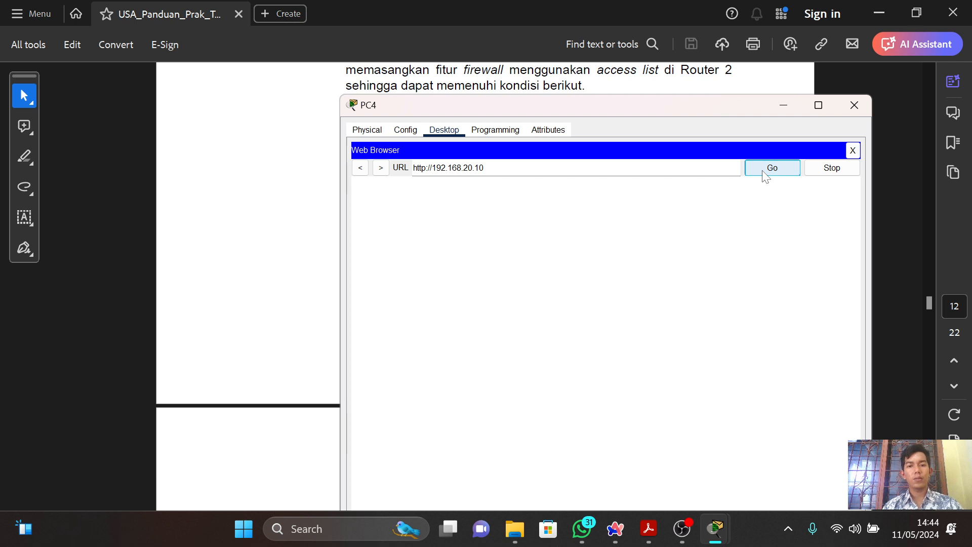
key("alt+Tab")
key("alt+Tab")
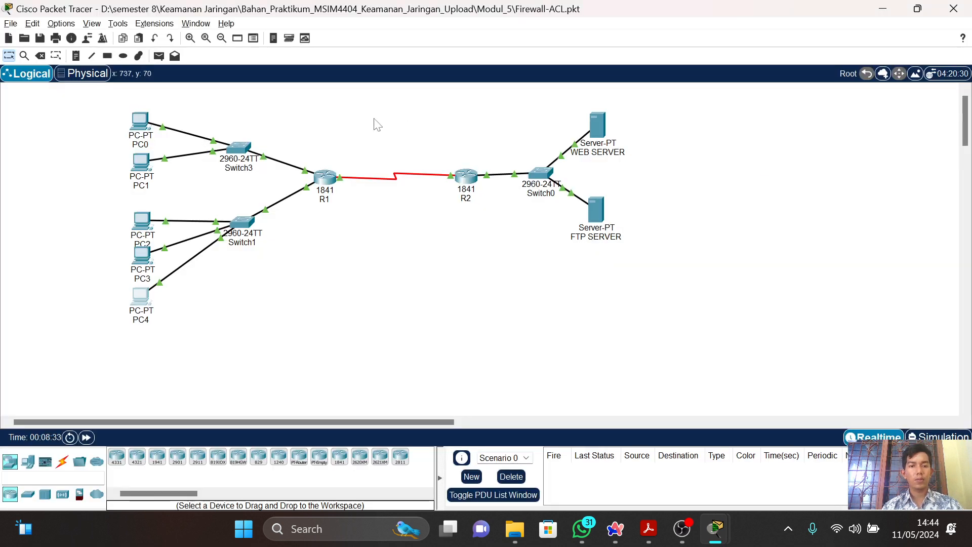
left_click(142, 255)
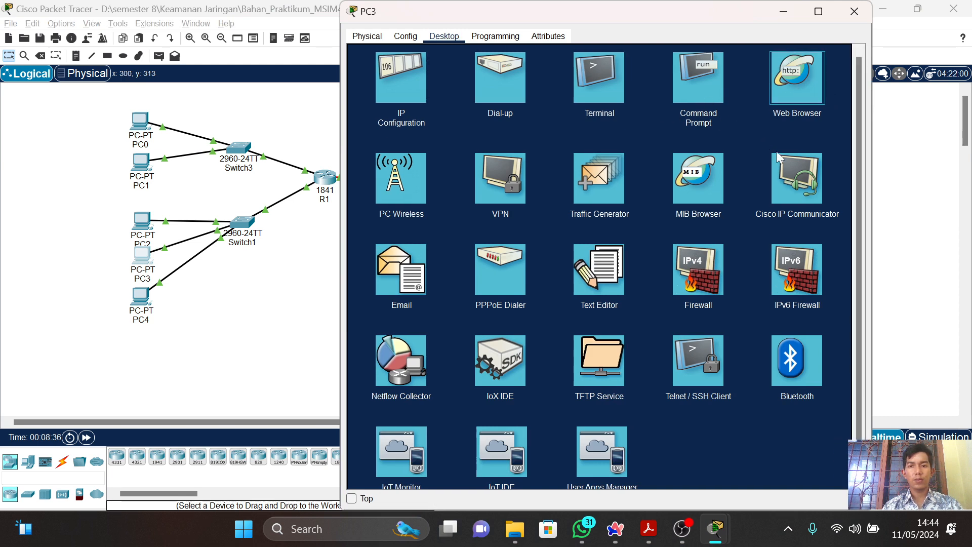
left_click(788, 80)
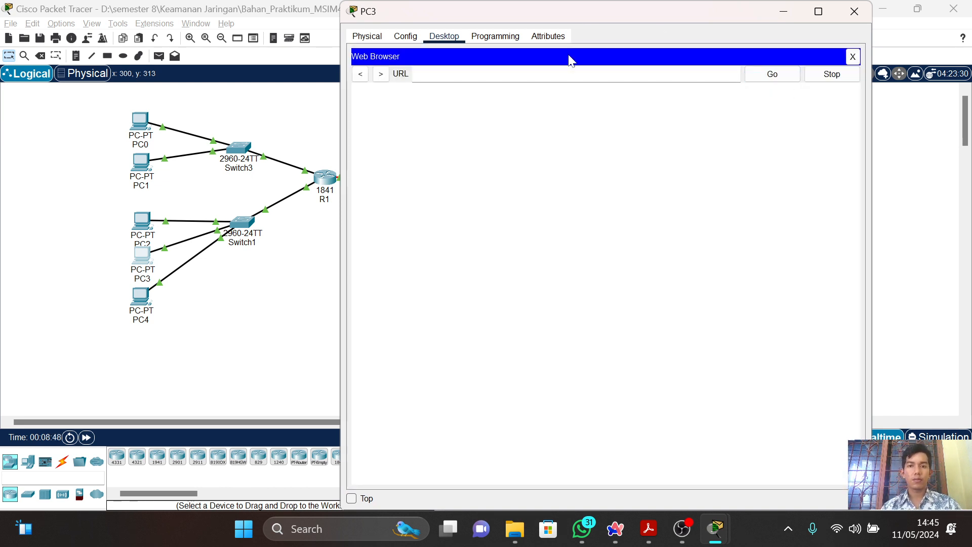
type("http")
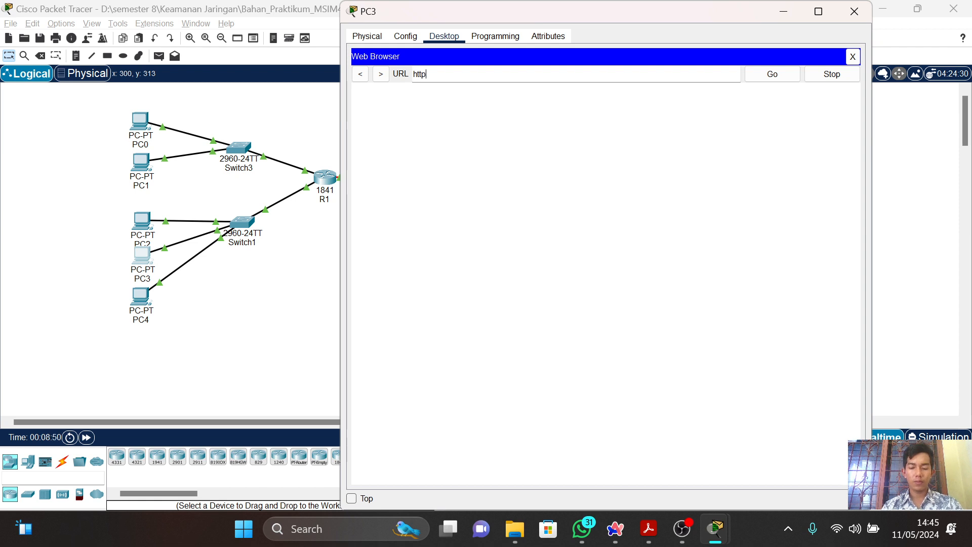
type("://192")
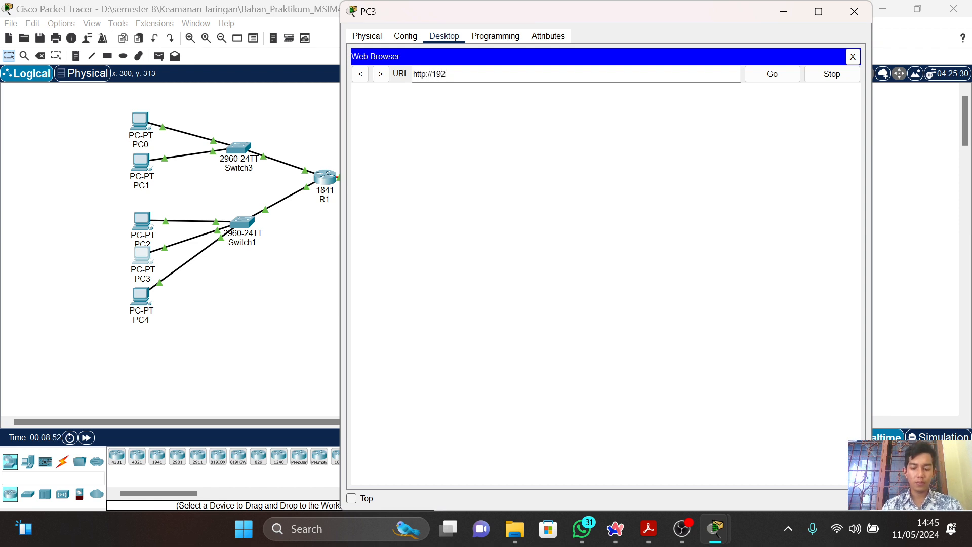
type(".68.")
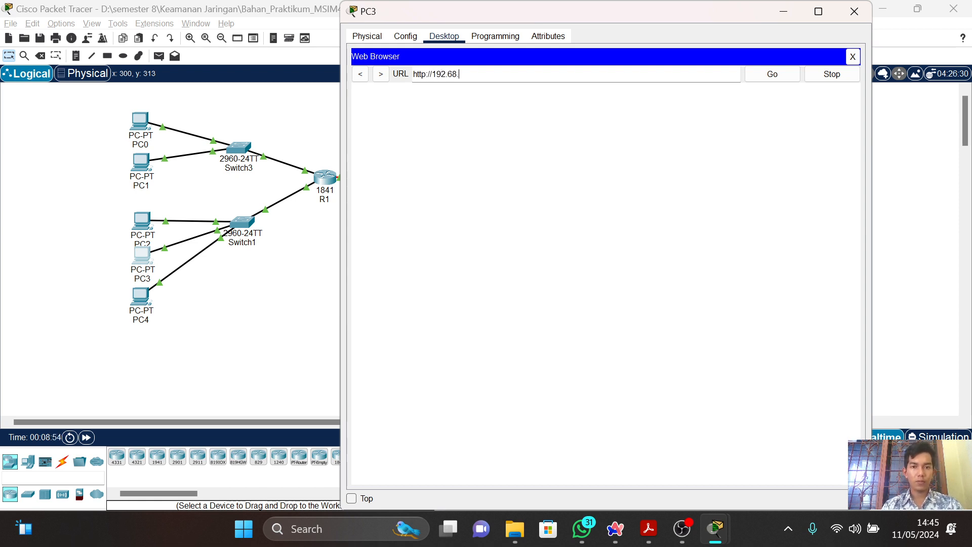
key("BackSpace")
key("BackSpace")
type("1")
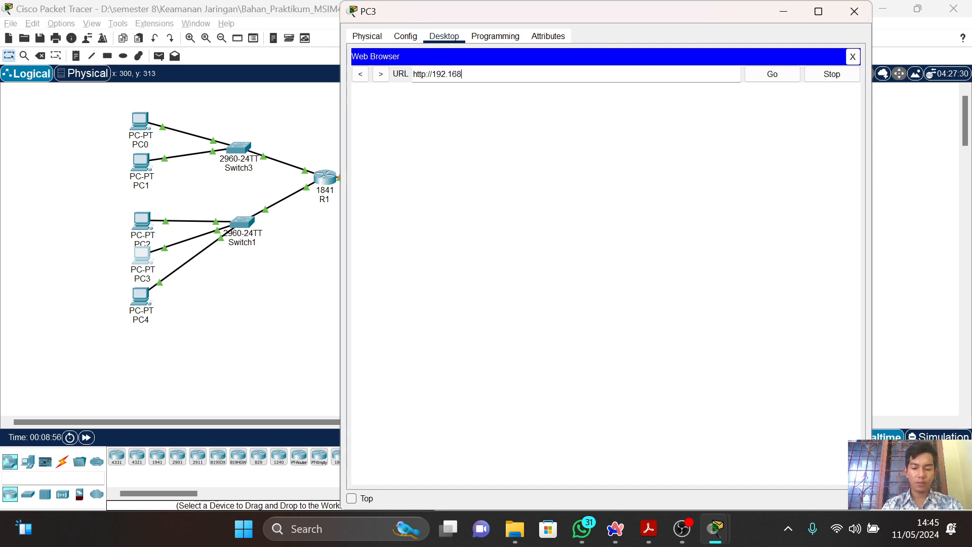
type("68.20.5")
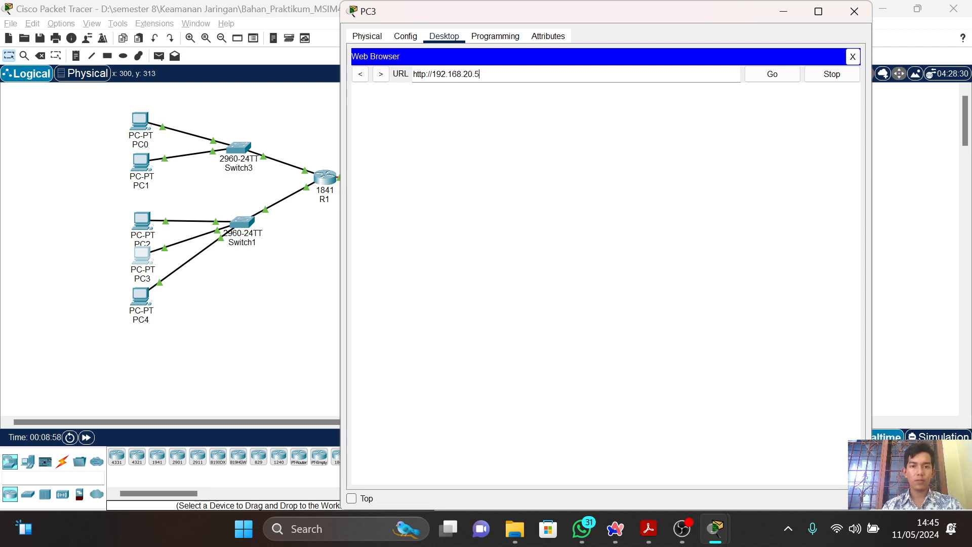
left_click(784, 77)
Check the responses to the HTTP requests in the Web Browsers of PC4 and PC3.
key("alt+Tab")
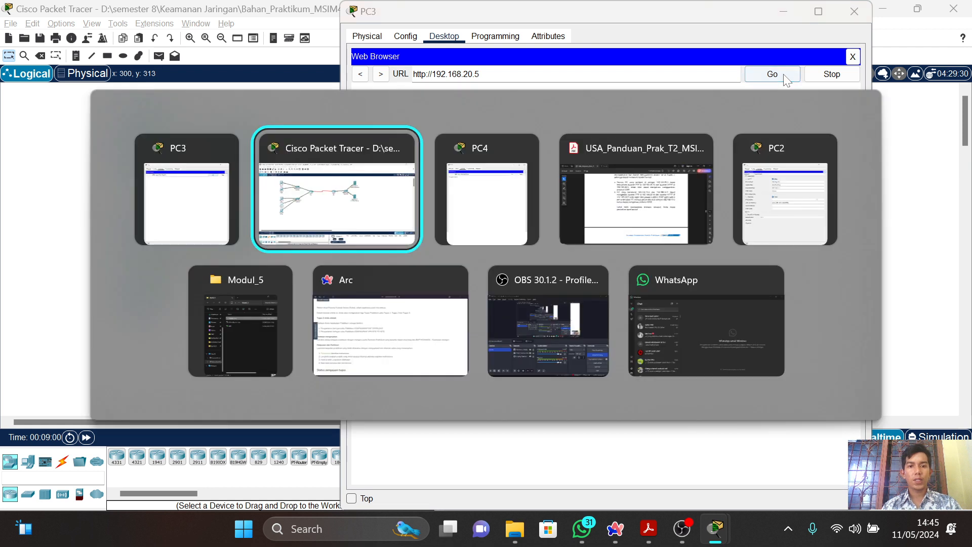
key("alt+Tab")
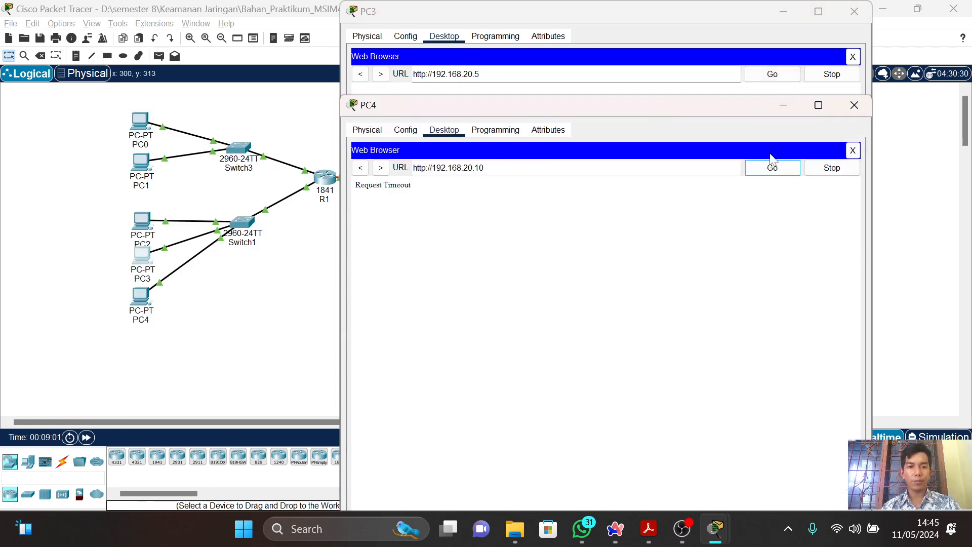
left_click(599, 56)
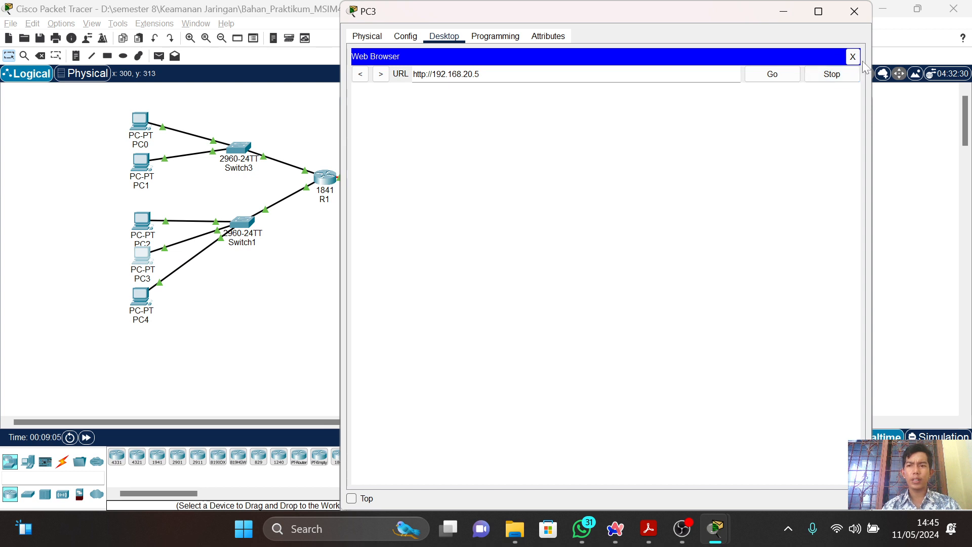
key("alt+Tab")
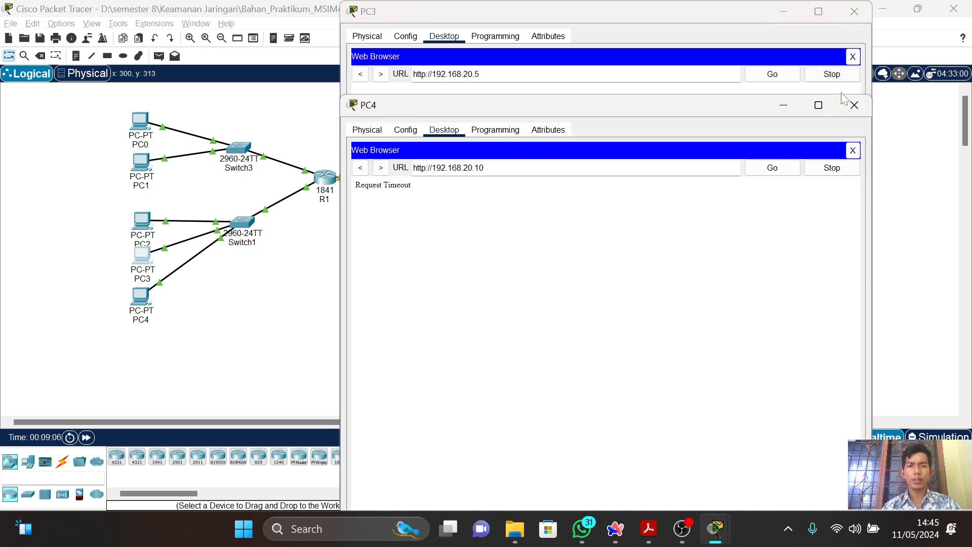
Close the Web Browsers of PC4 and PC3 and the device windows of PC4, PC3 and PC2.
left_click(853, 150)
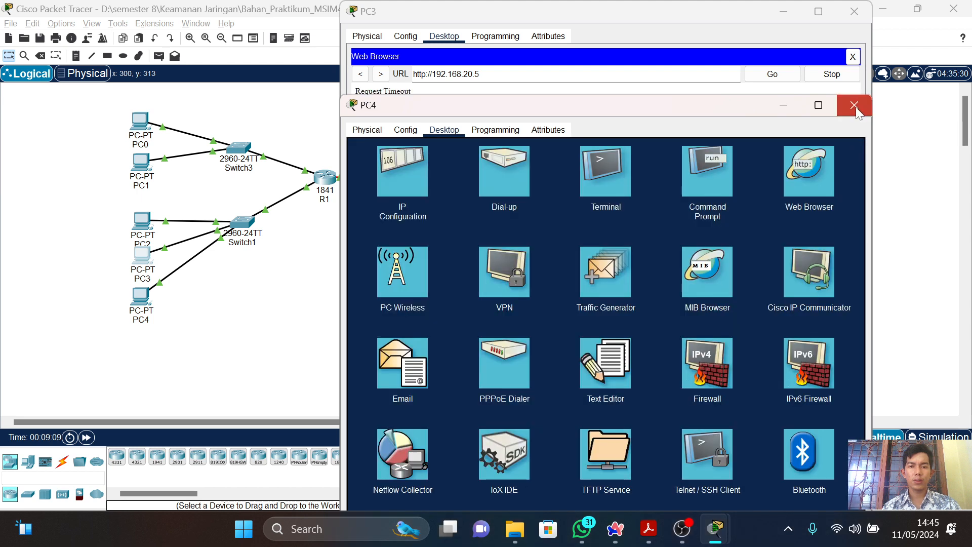
left_click(855, 106)
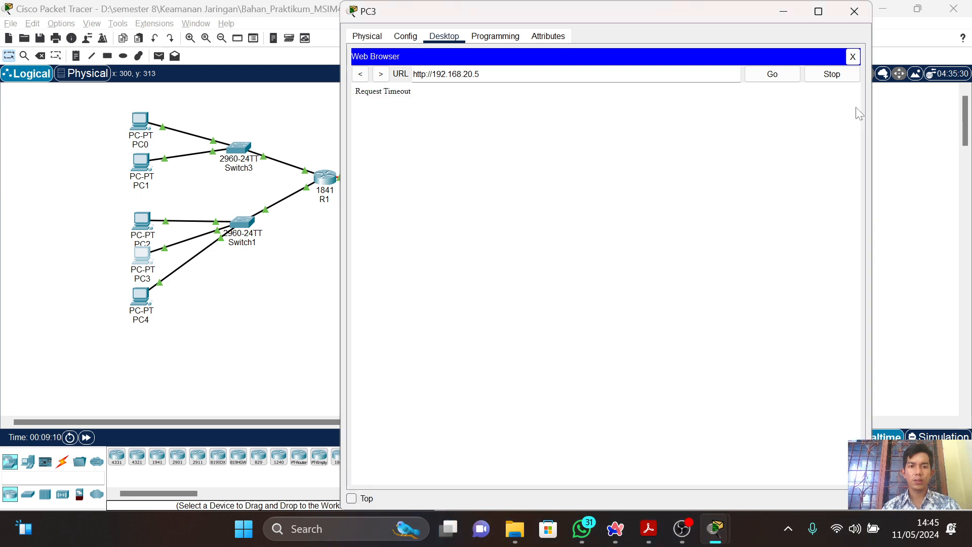
left_click(854, 56)
left_click(855, 13)
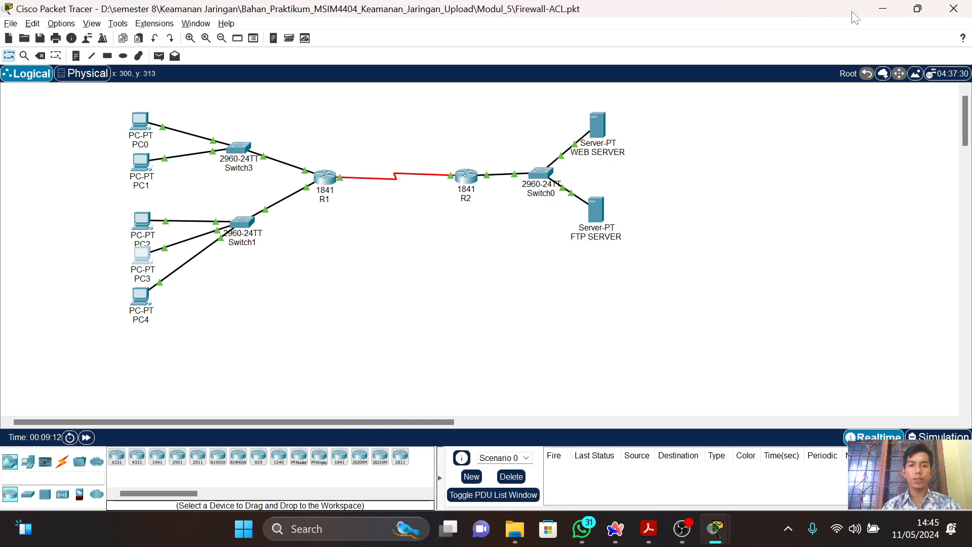
key("alt+Tab")
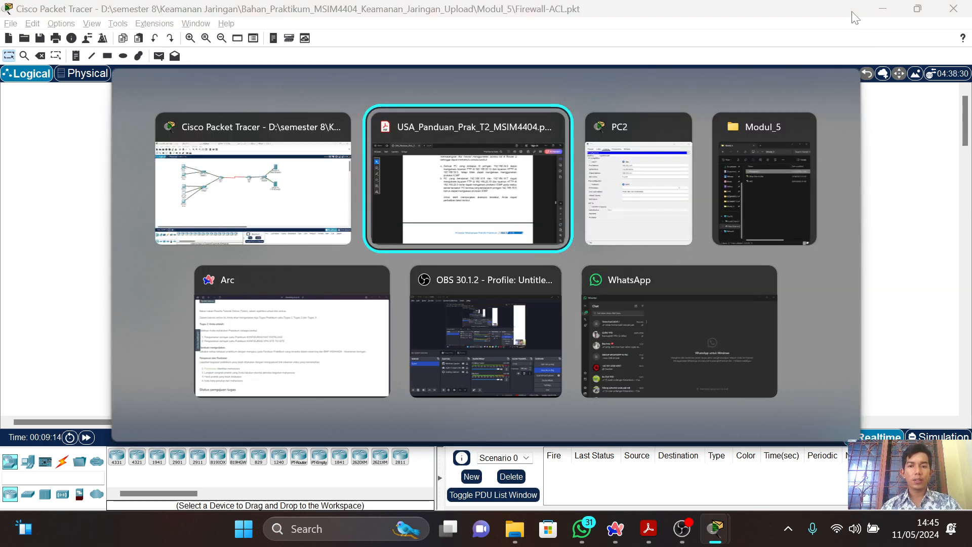
key("alt+Tab")
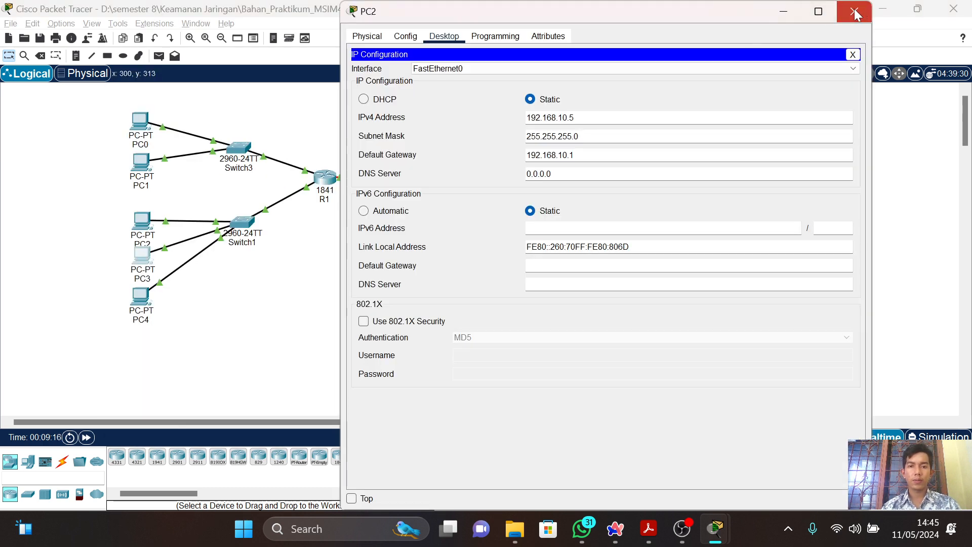
left_click(855, 13)
Switch to the PDF guide and read Tabel 3 and the Router 2 access-list 100 configuration commands.
key("alt+Tab")
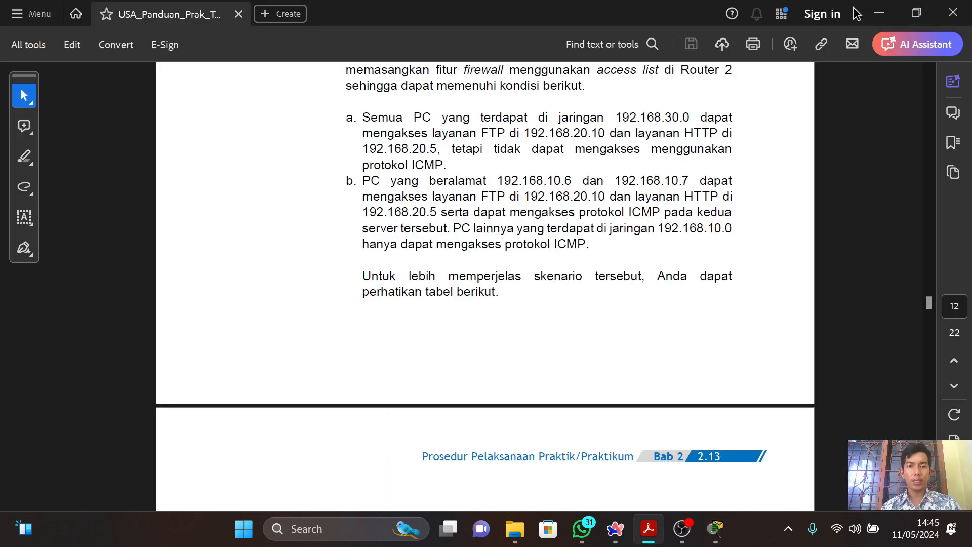
scroll(855, 14, "down", 8)
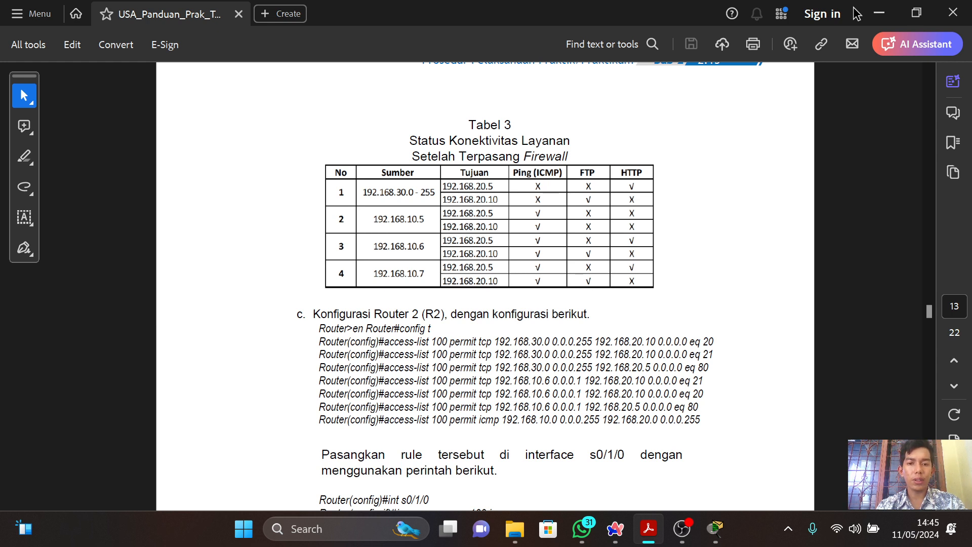
scroll(855, 14, "down", 2)
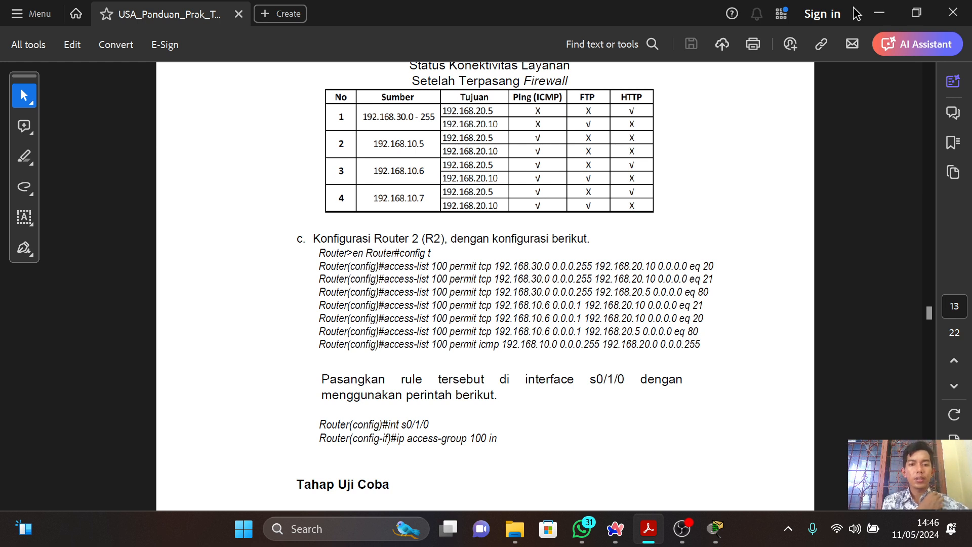
Switch to Cisco Packet Tracer, open R2's command line, and exit the interface and global configuration modes.
scroll(855, 14, "down", 2)
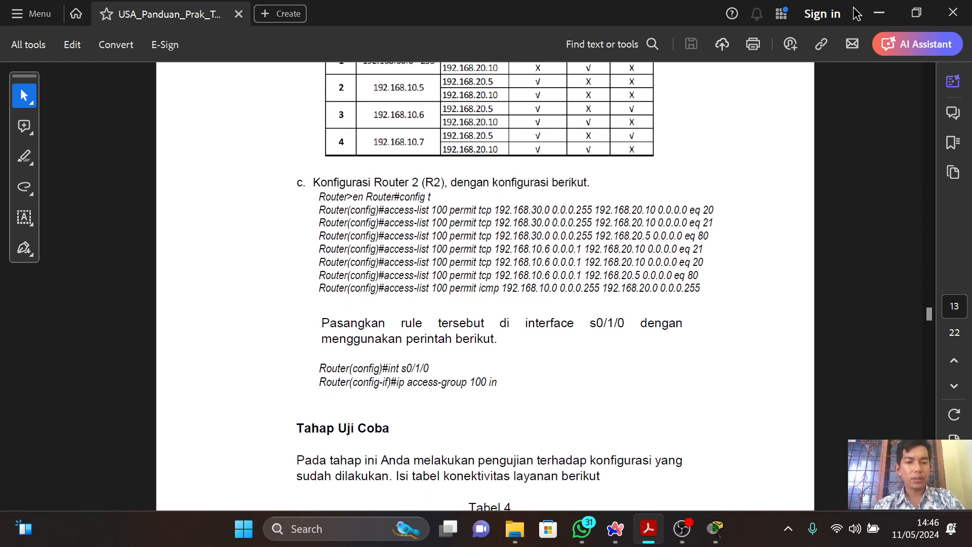
key("alt+Tab")
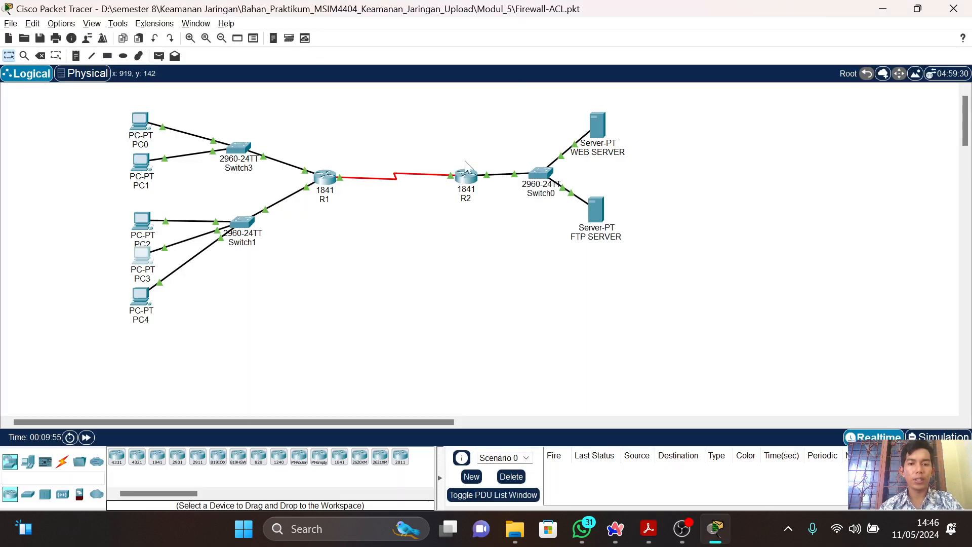
left_click(466, 176)
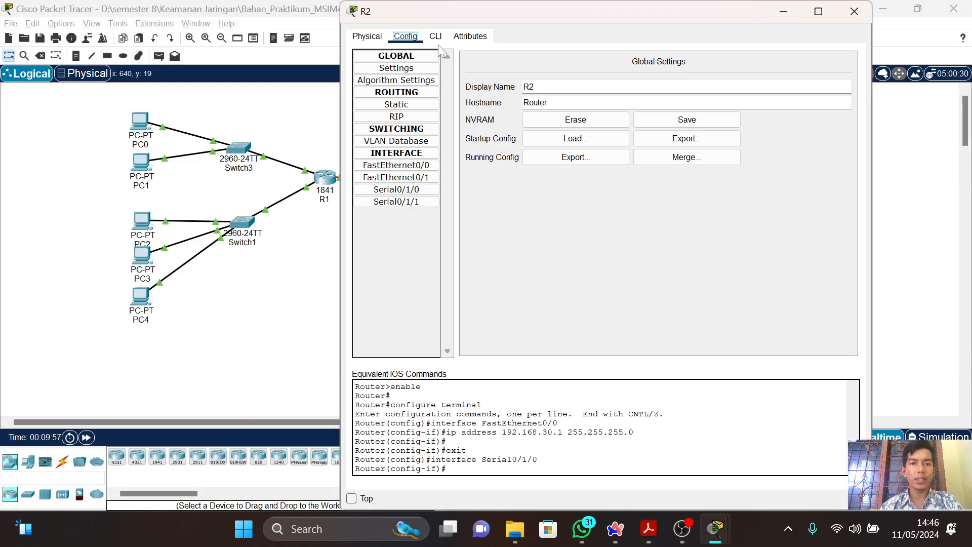
left_click(437, 37)
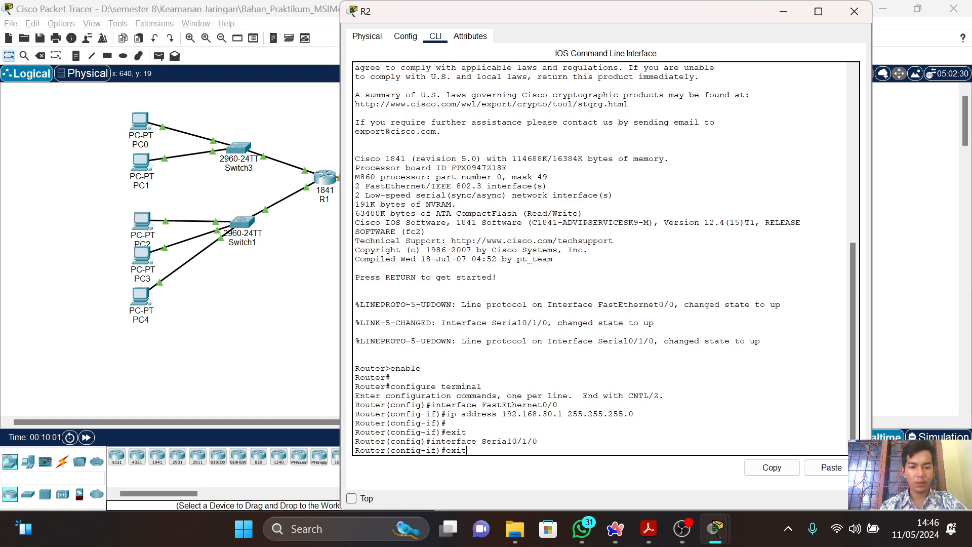
key("Return")
type("ex")
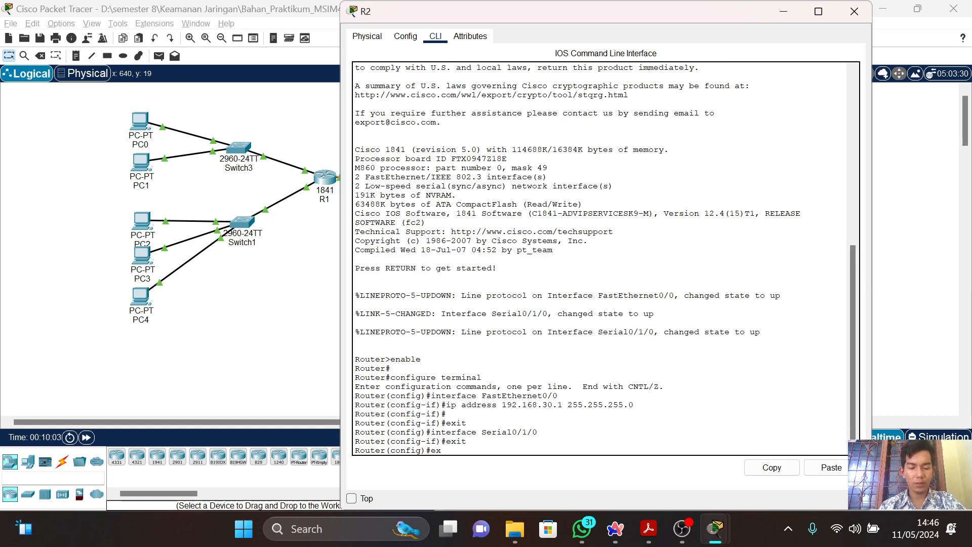
type("it")
key("Return")
Run en and config t in R2's command line to enter global configuration mode.
key("Return")
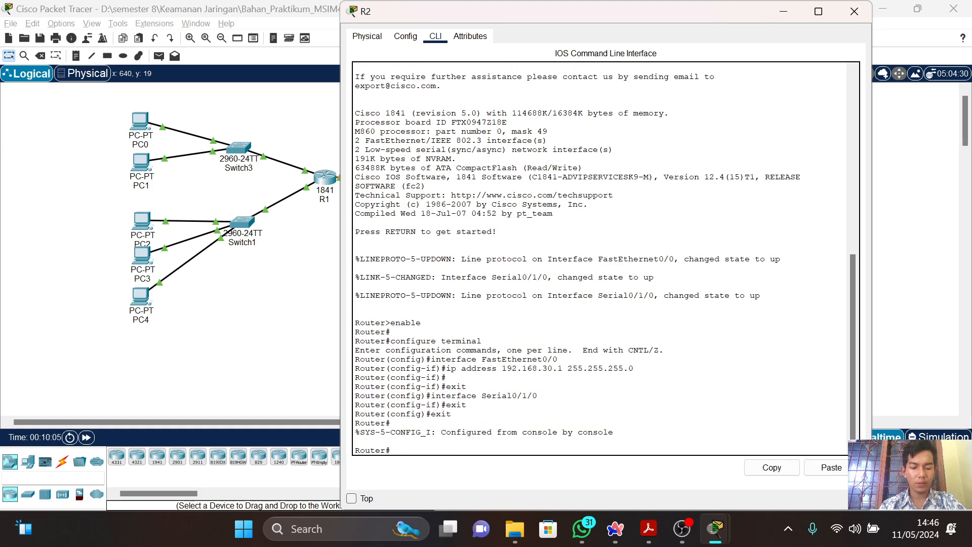
type("en")
key("Return")
type("c")
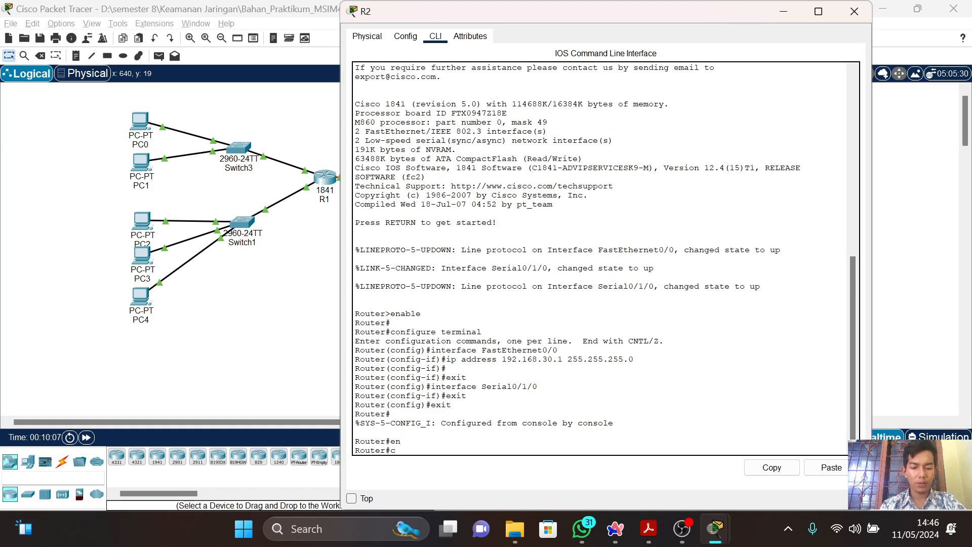
type("onfig")
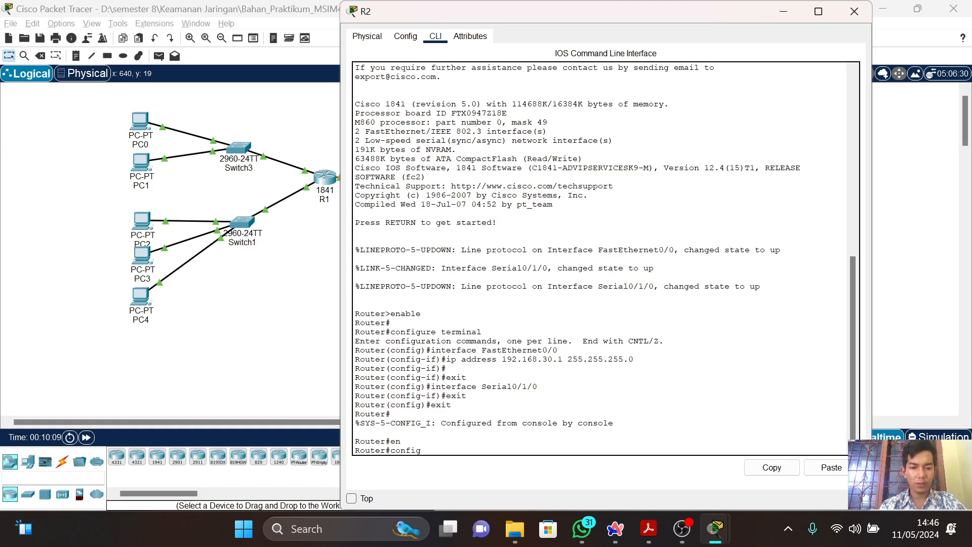
type(" t")
key("Return")
Copy the guide's first rule into R2's CLI and run it: access-list 100 permit tcp 192.168.30.0 0.0.0.255 192.168.20.10 0.0.0.0 eq 20.
key("alt+Tab")
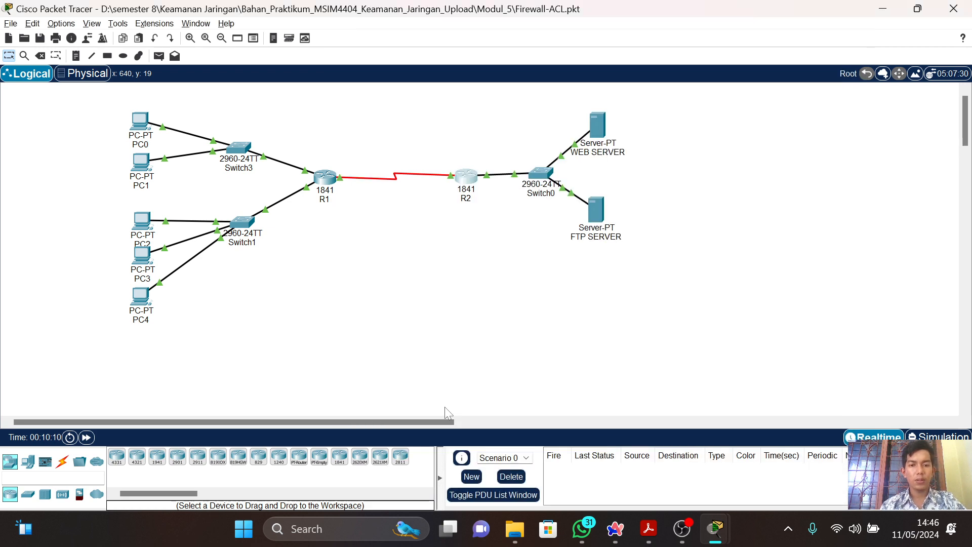
key("alt+Tab")
key("alt+Tab")
key("Tab")
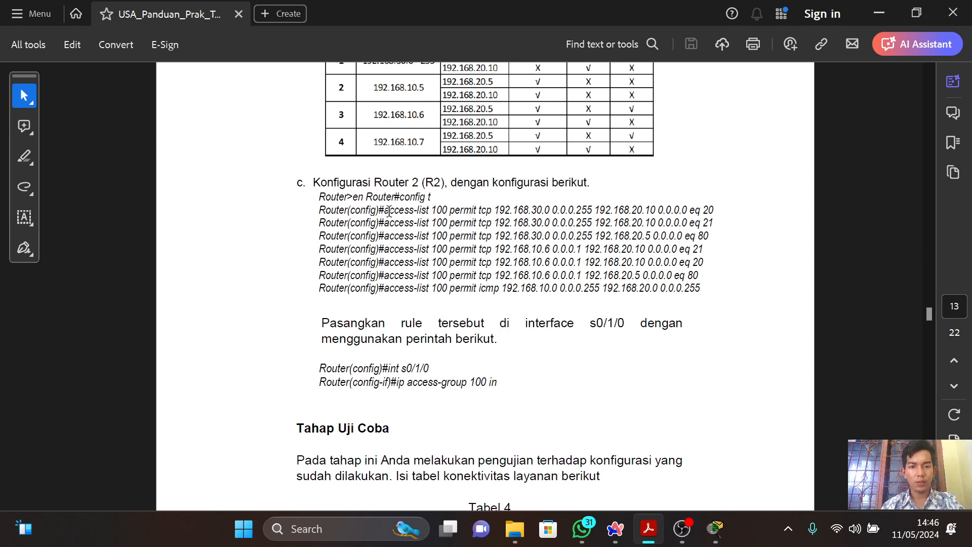
left_click_drag(384, 210, 719, 208)
key("ctrl+c")
key("alt+Tab")
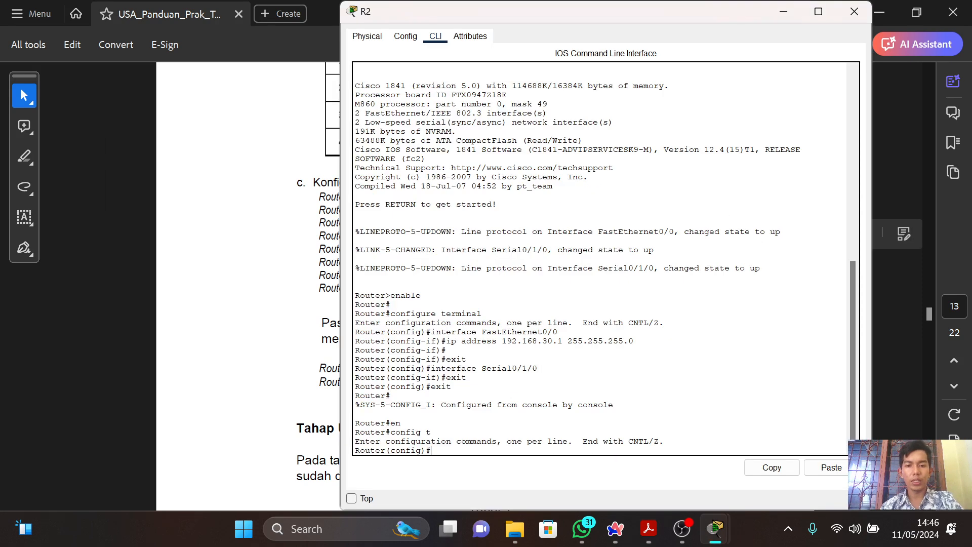
left_click(839, 468)
key("Return")
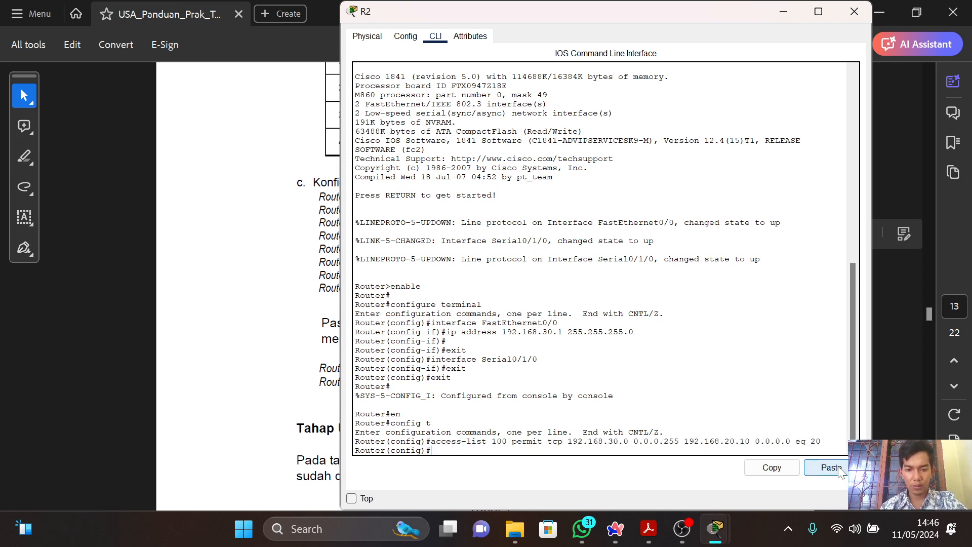
Copy the second rule from the PDF guide and run it on R2: access-list 100 permit tcp 192.168.30.0 0.0.0.255 192.168.20.10 0.0.0.0 eq 21.
key("alt+Tab")
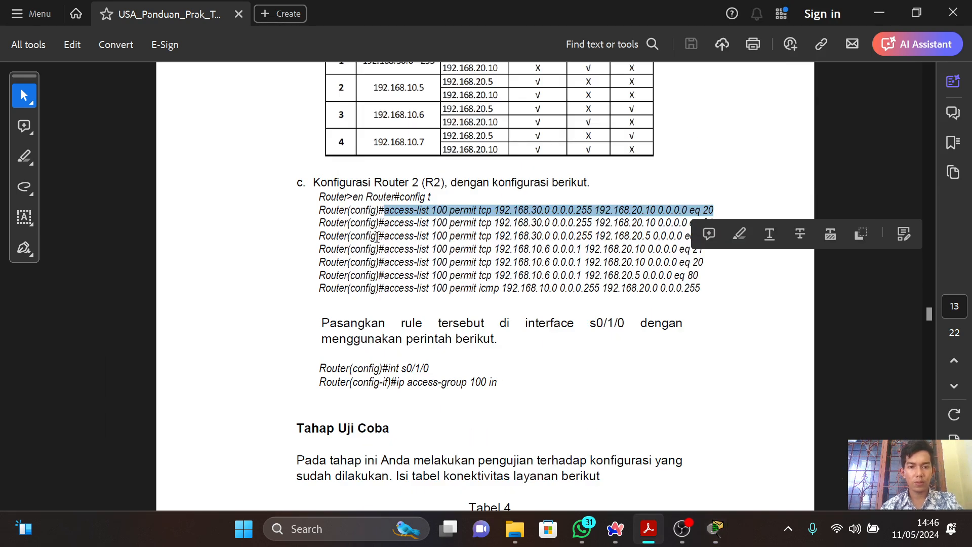
left_click_drag(385, 226, 718, 229)
key("ctrl+c")
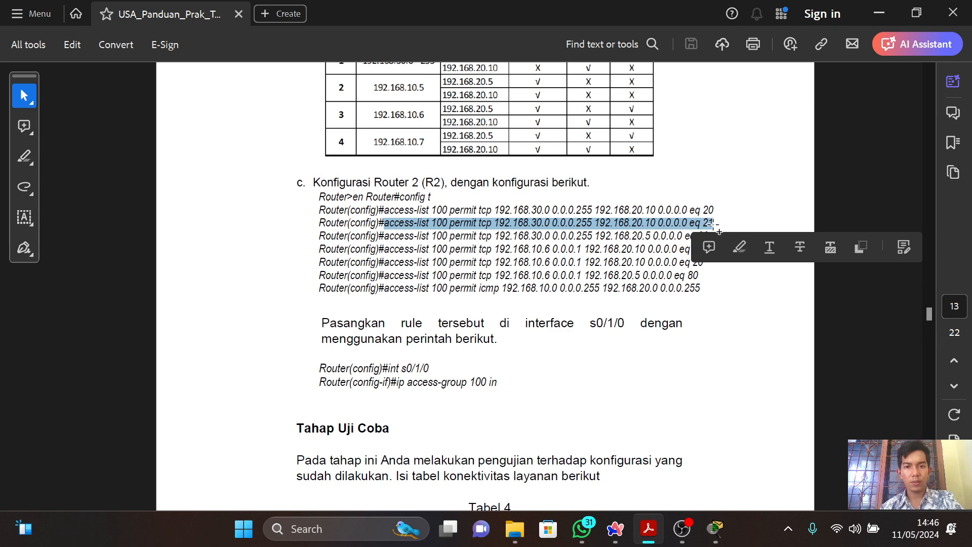
key("alt+Tab")
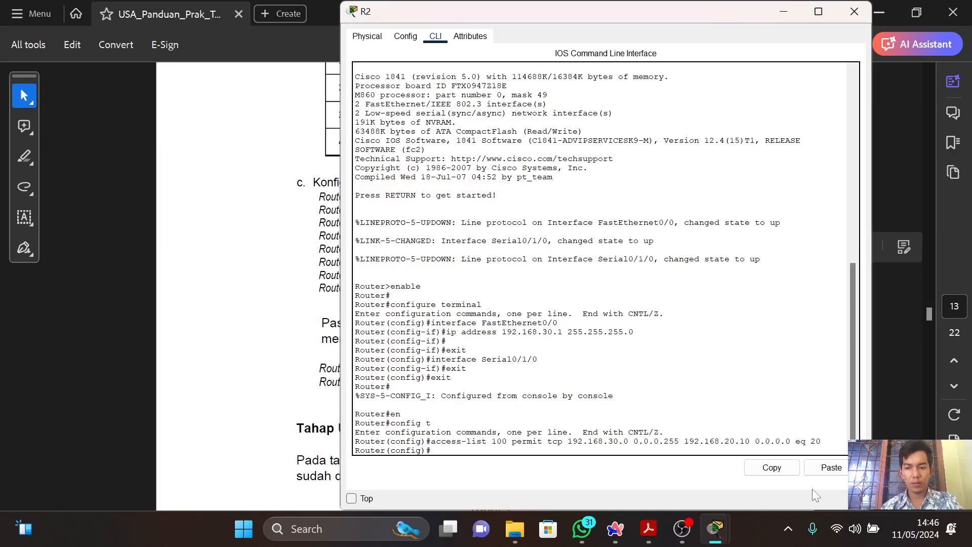
left_click(825, 470)
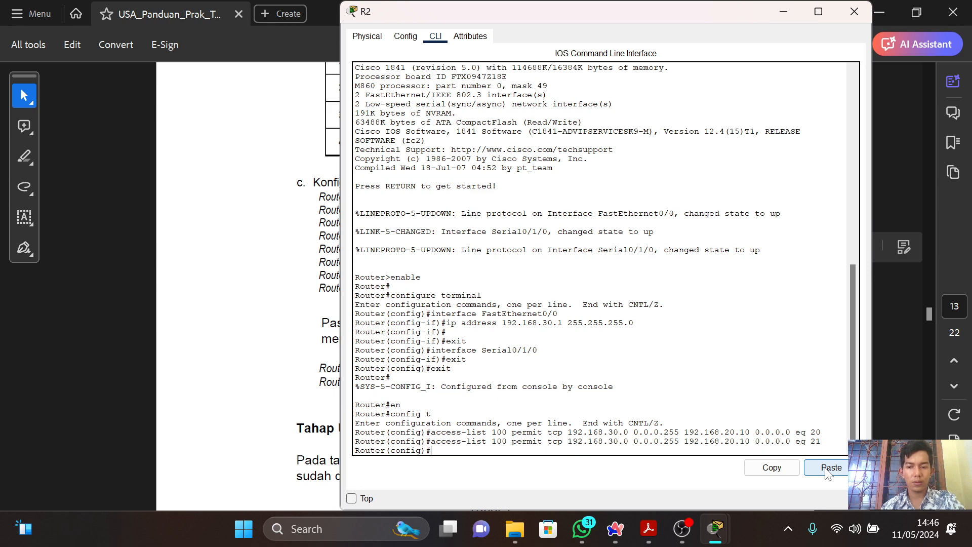
Copy the third rule from the PDF guide and run it on R2: access-list 100 permit tcp 192.168.30.0 0.0.0.255 192.168.20.5 0.0.0.0 eq 80.
key("alt+Tab")
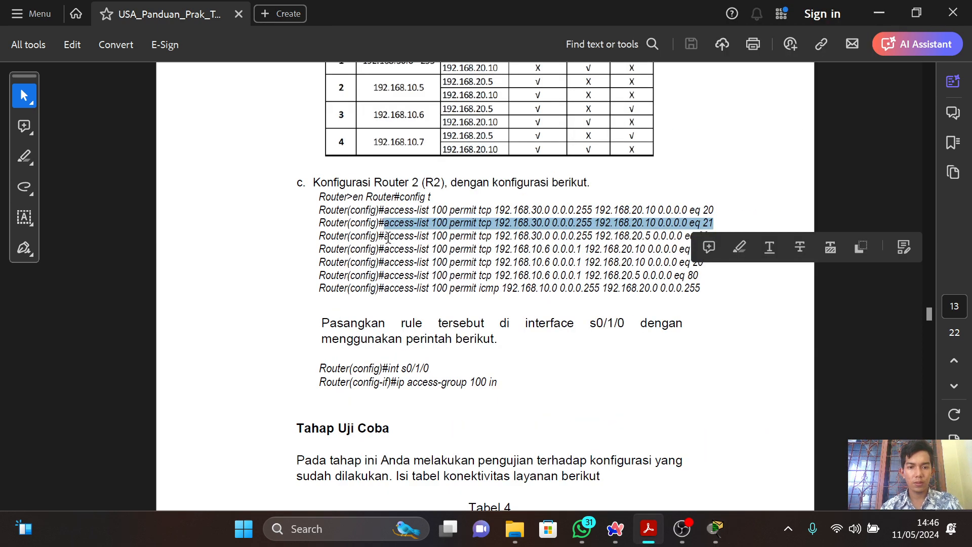
left_click_drag(388, 237, 709, 233)
key("ctrl+c")
key("alt+Tab")
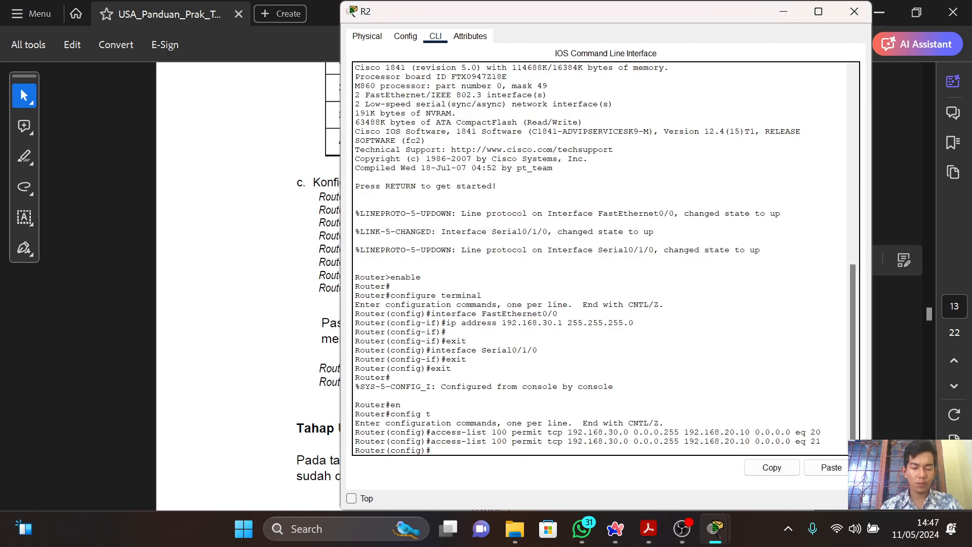
left_click(832, 466)
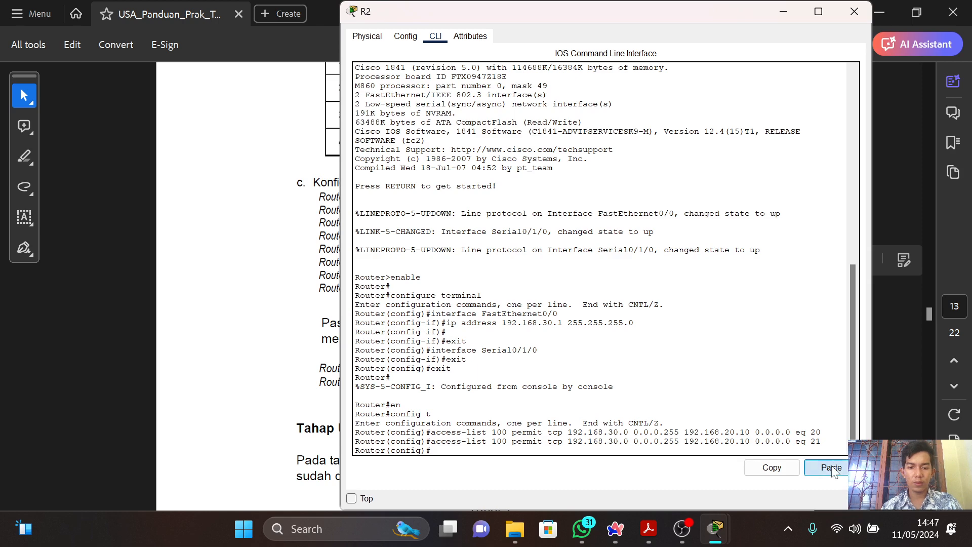
Copy the fourth rule from the PDF guide and run it on R2: access-list 100 permit tcp 192.168.10.6 0.0.0.1 192.168.20.10 0.0.0.0 eq 21.
key("alt+Tab")
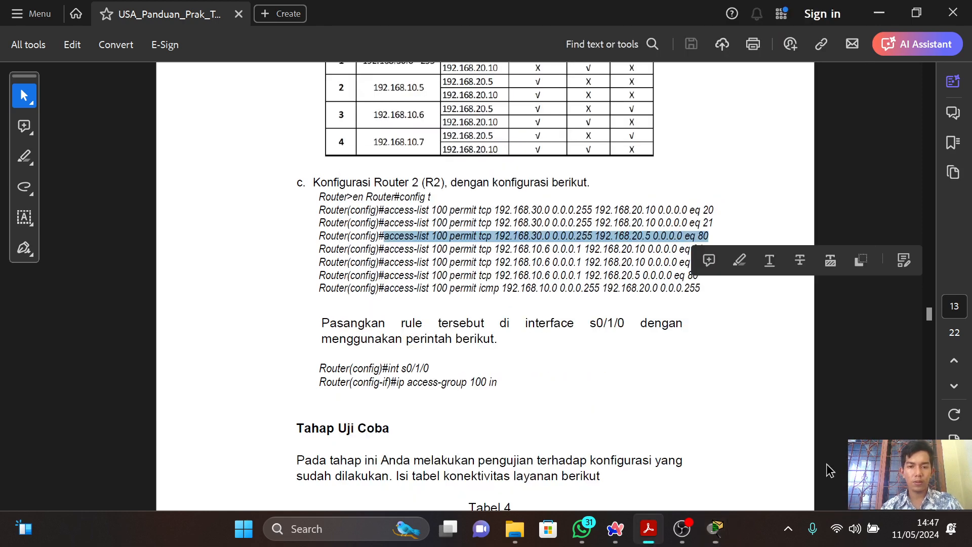
left_click_drag(384, 249, 705, 253)
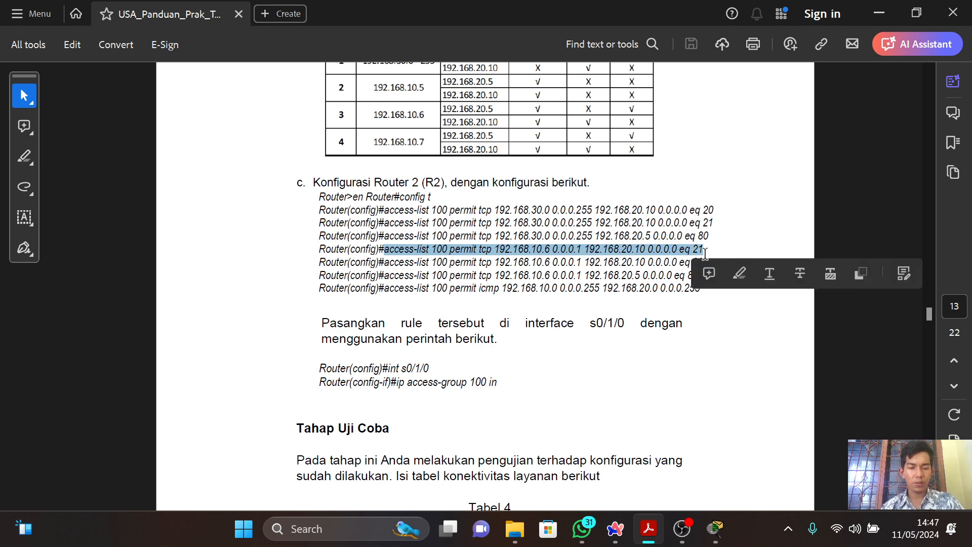
key("alt+Tab")
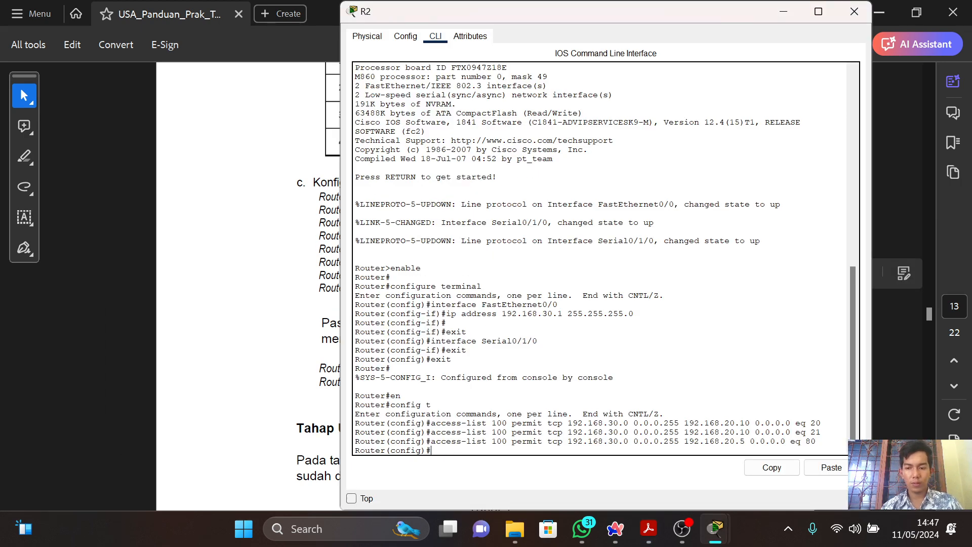
left_click(830, 467)
key("Return")
Copy the fifth rule from the PDF guide and run it on R2: access-list 100 permit tcp 192.168.10.6 0.0.0.1 192.168.20.10 0.0.0.0 eq 20.
key("alt+Tab")
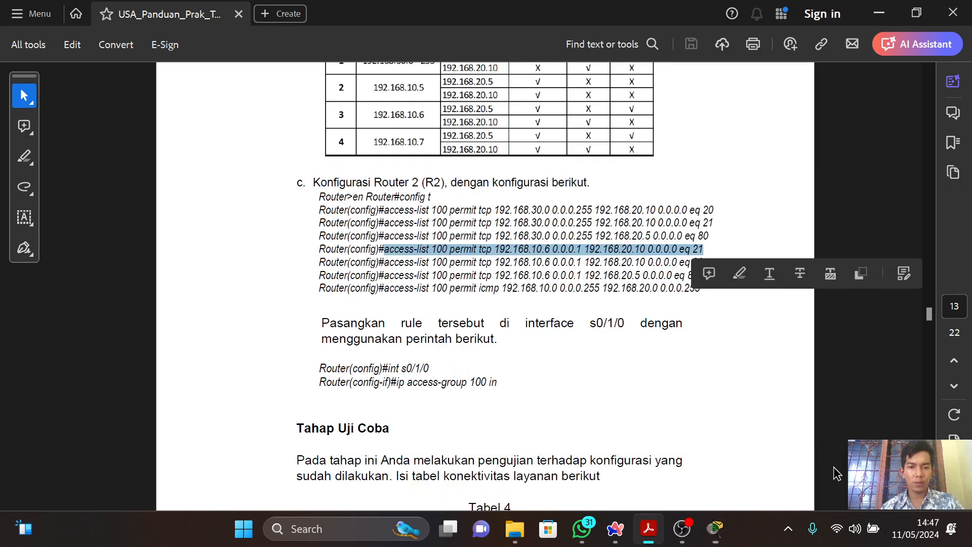
left_click_drag(384, 262, 708, 261)
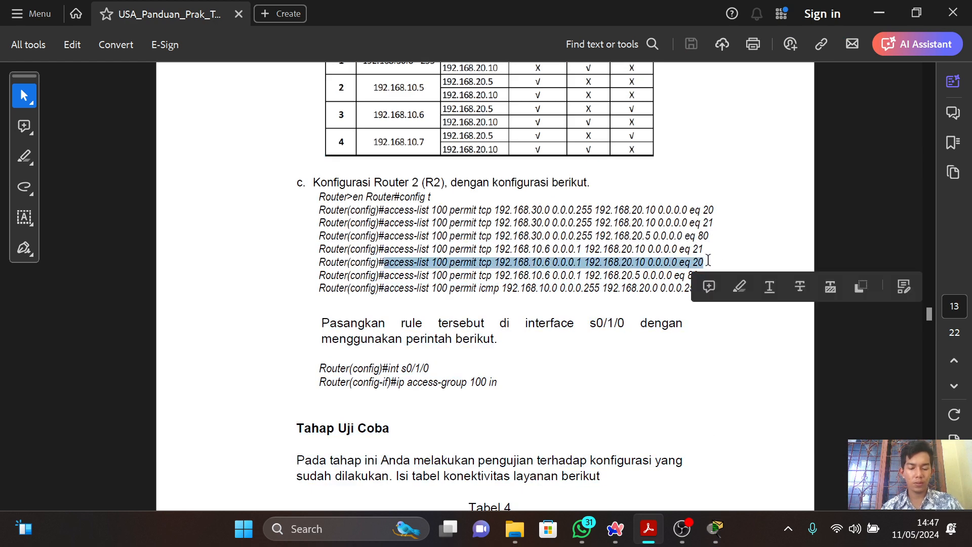
key("alt+Tab")
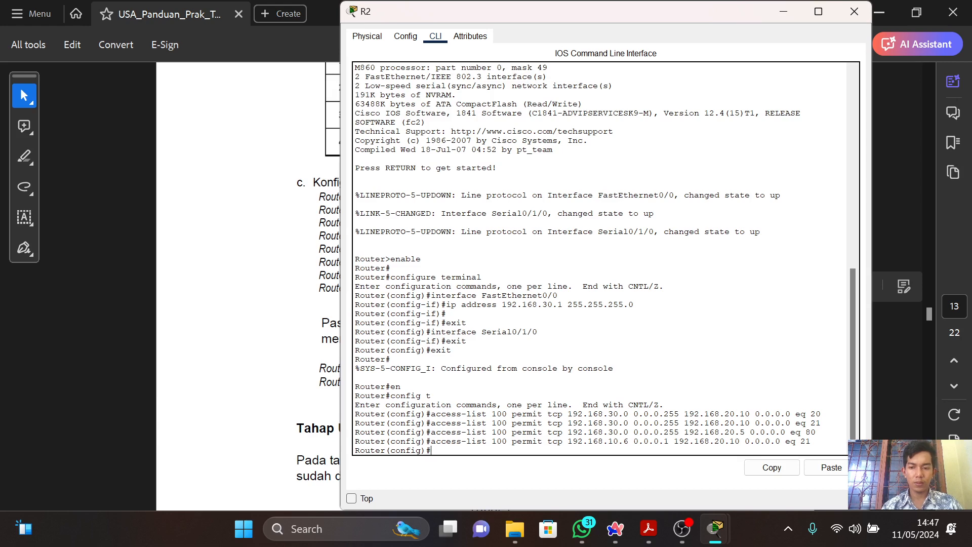
left_click(830, 468)
key("Return")
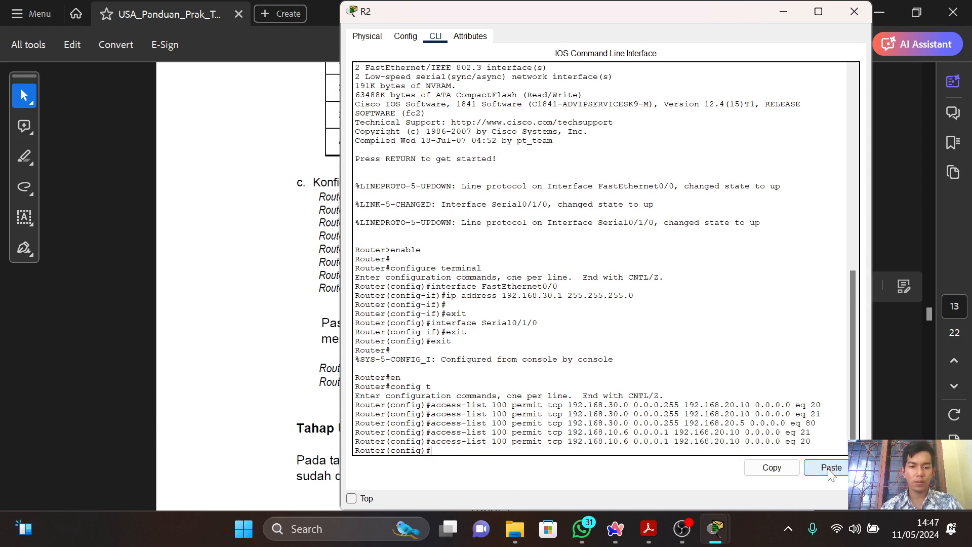
Copy the sixth rule from the PDF guide and run it on R2: access-list 100 permit tcp 192.168.10.6 0.0.0.1 192.168.20.5 0.0.0.0 eq 80.
key("alt+Tab")
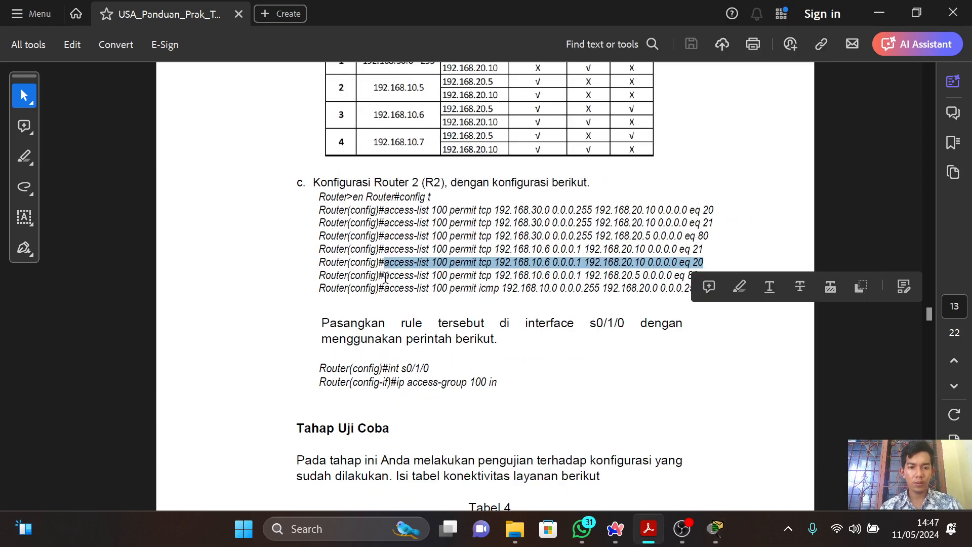
mouse_move(385, 277)
left_mouse_down()
mouse_move(682, 260)
mouse_move(696, 277)
left_mouse_up()
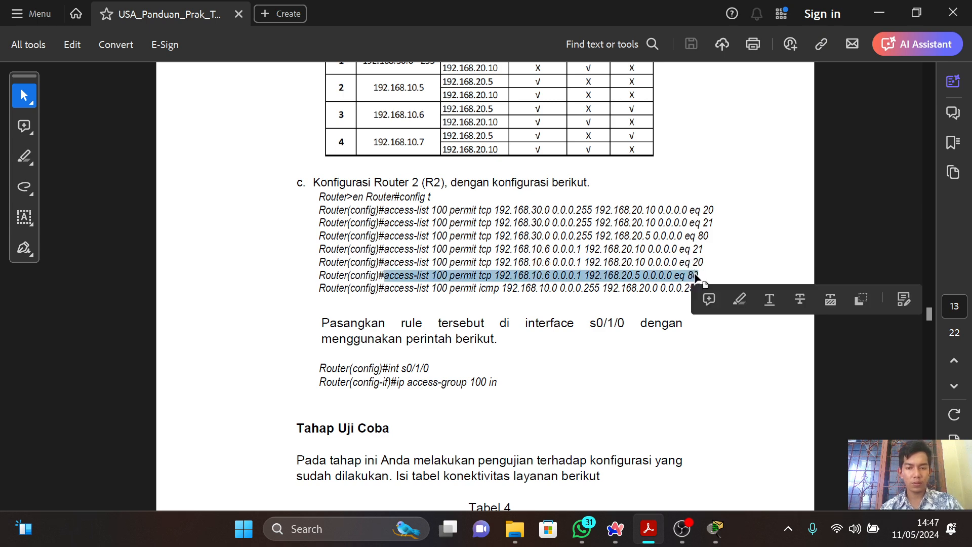
key("alt+Tab")
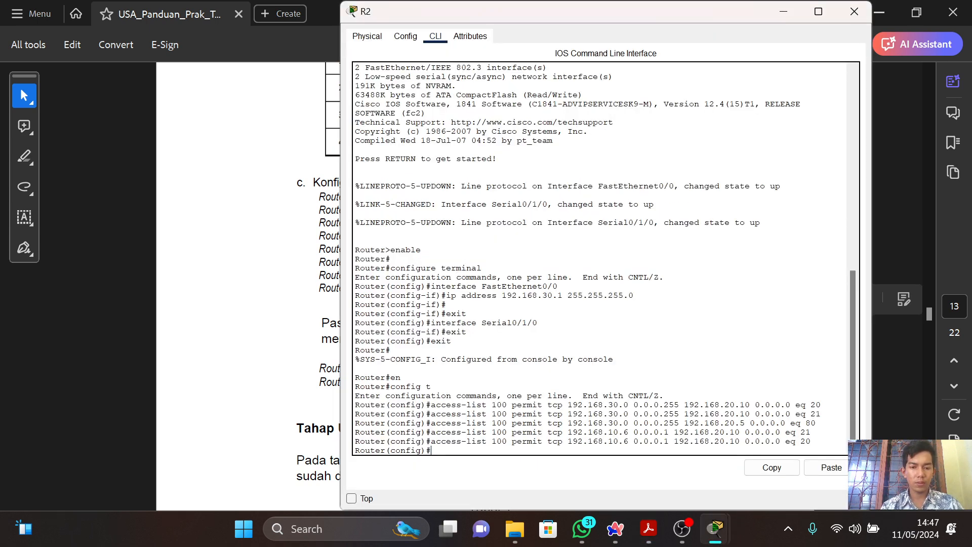
left_click(830, 466)
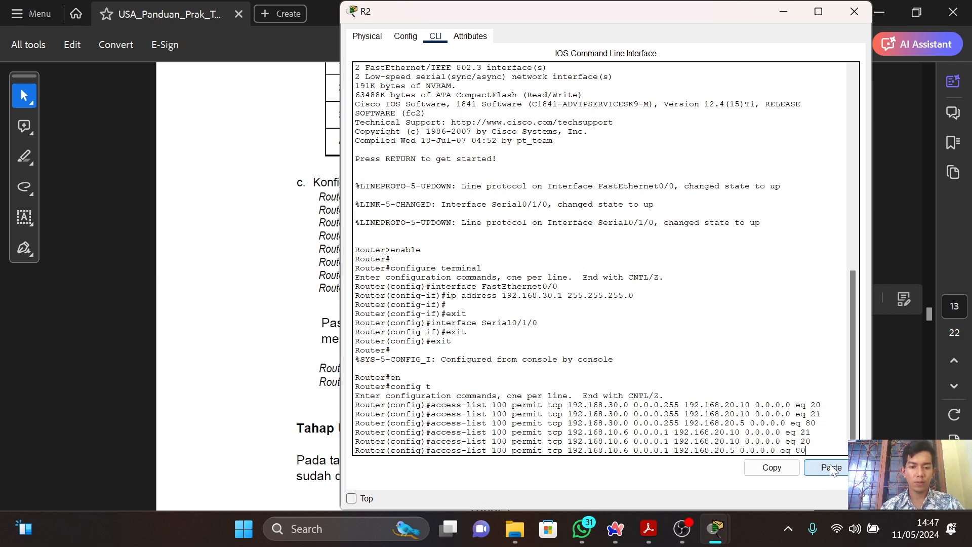
key("Return")
Copy the guide's ICMP rule into R2's CLI, access-list 100 permit icmp 192.168.10.0 0.0.0.255 192.168.20.0 0.0.0.255, and return to the guide.
key("alt+Tab")
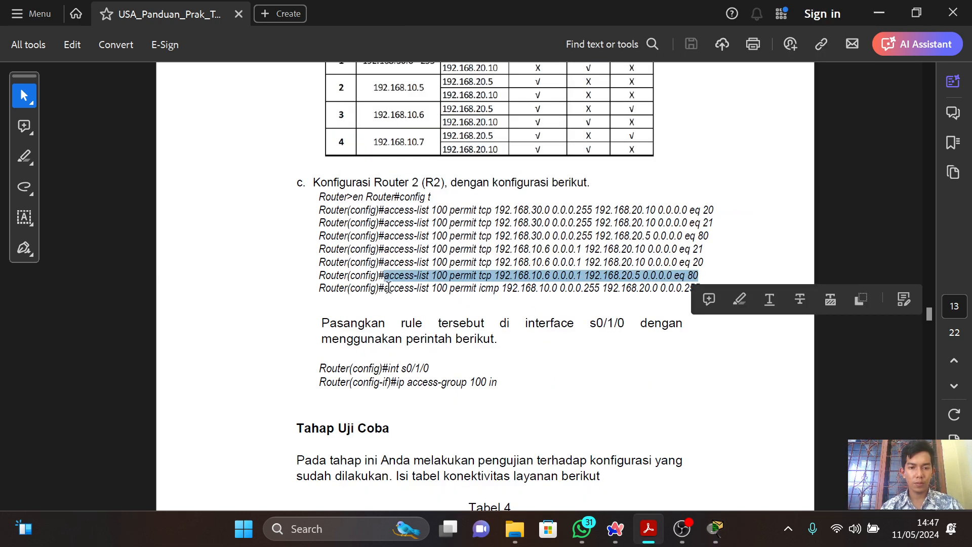
left_click_drag(385, 288, 707, 285)
key("ctrl+c")
key("alt+Tab")
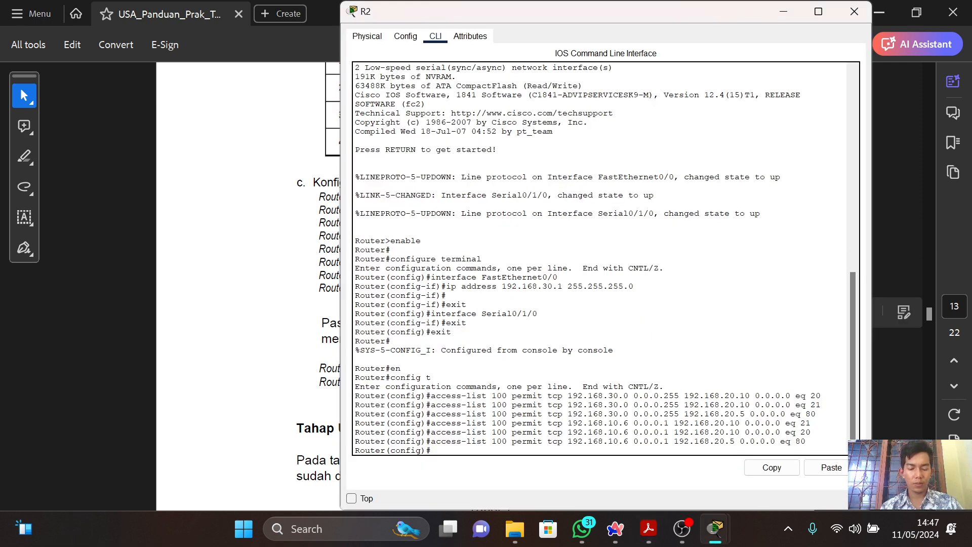
left_click(830, 468)
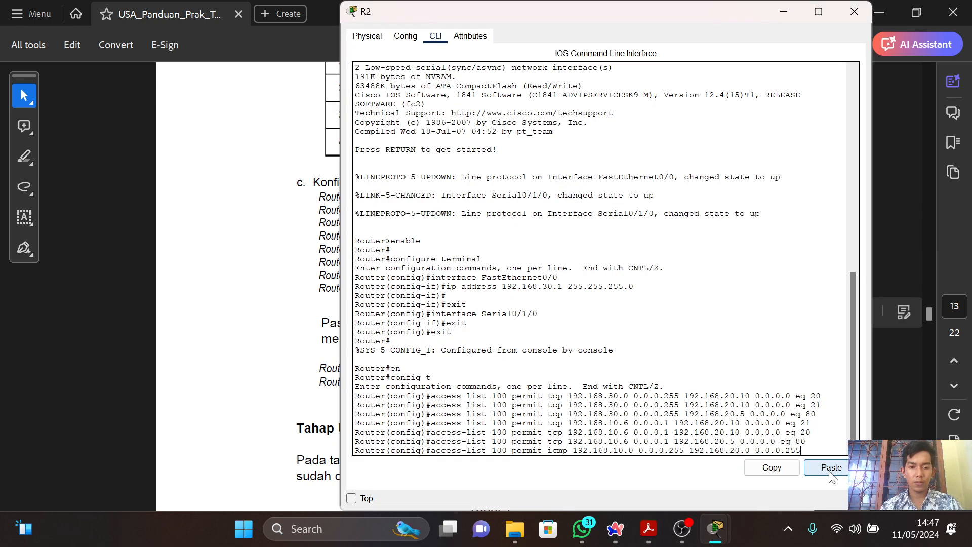
key("alt+Tab")
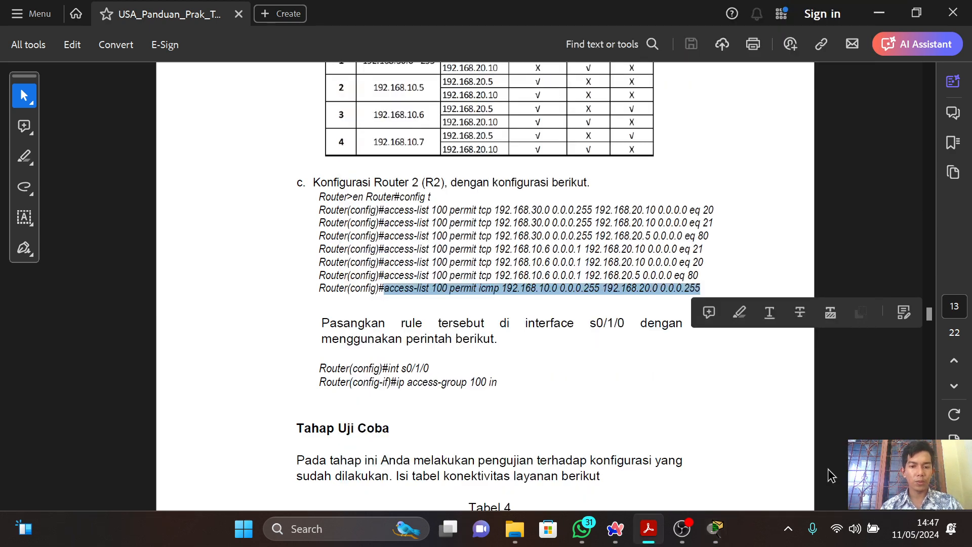
left_click(832, 475)
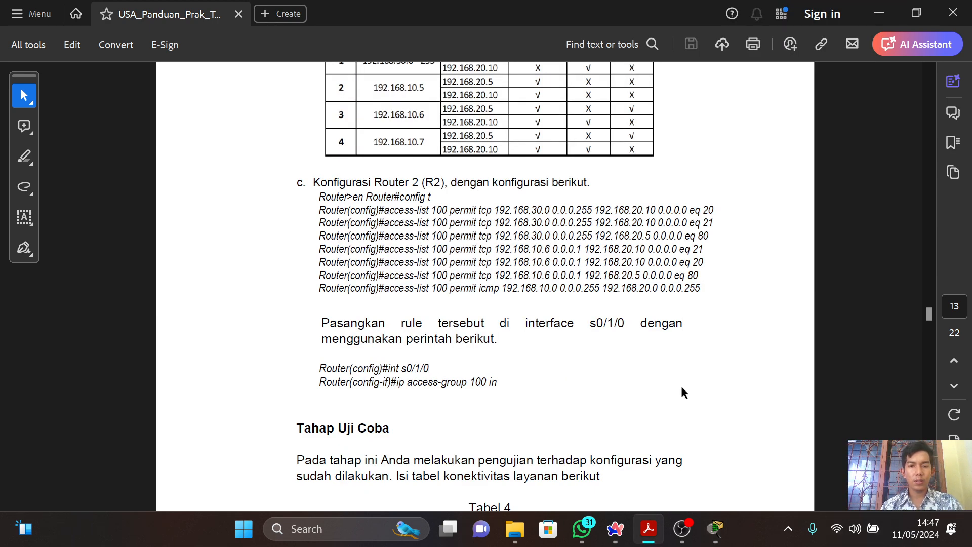
Check the guide's interface commands and enter configuration mode for that interface in R2's CLI with int s0/1/0.
scroll(682, 391, "down", 5)
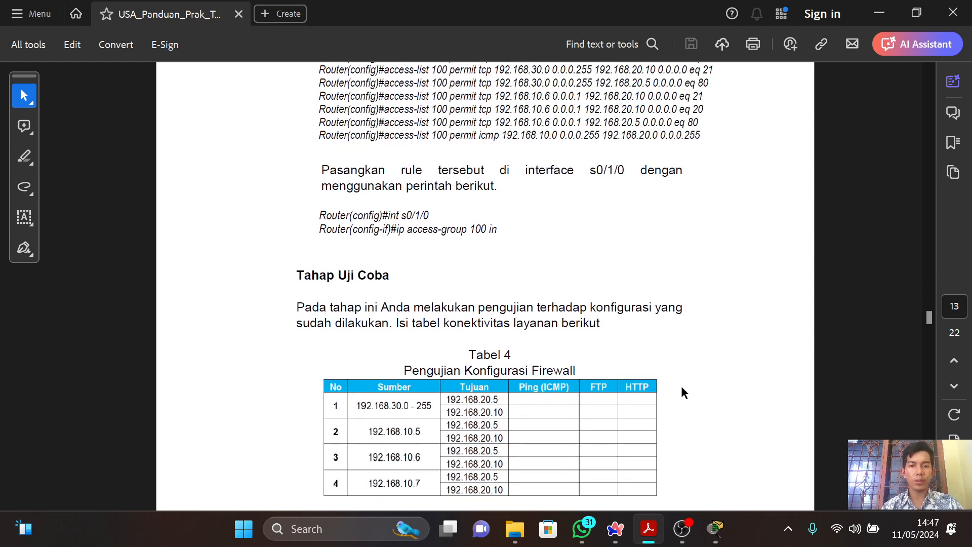
scroll(682, 387, "up", 3)
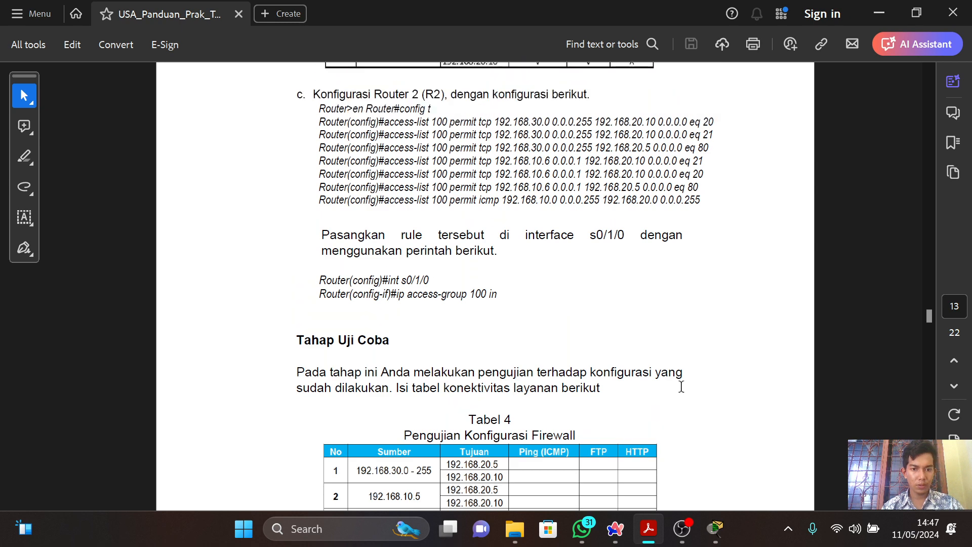
key("alt+Tab")
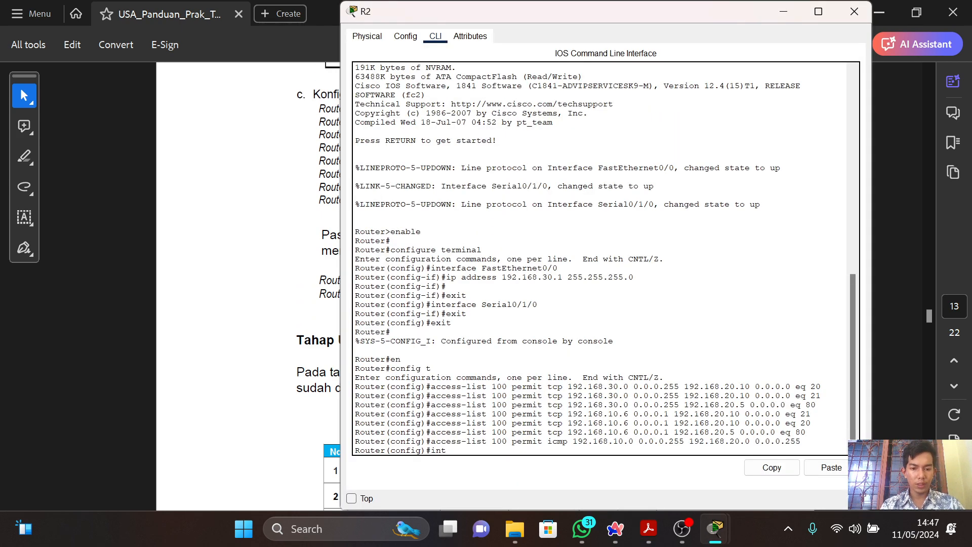
key("alt+Tab")
key("alt+Tab")
type("int s")
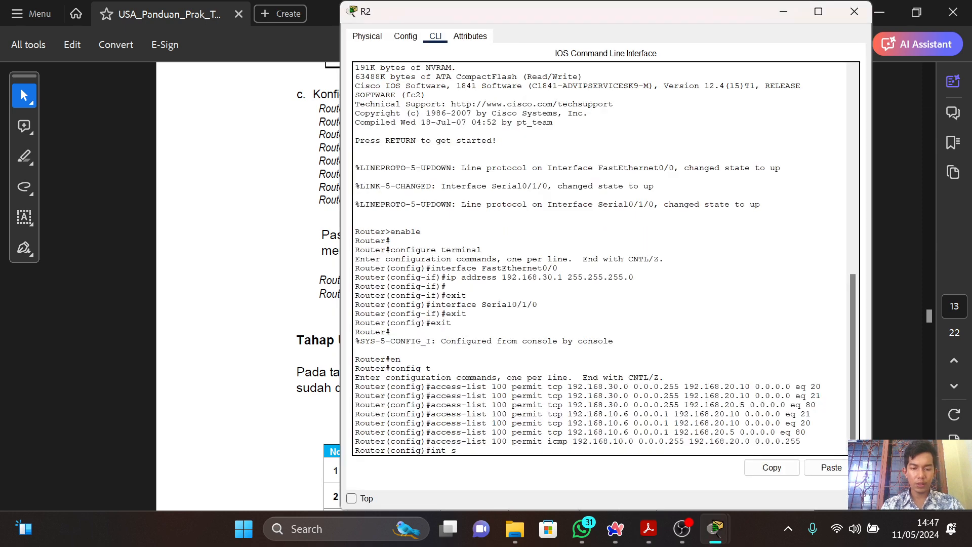
type("0/1")
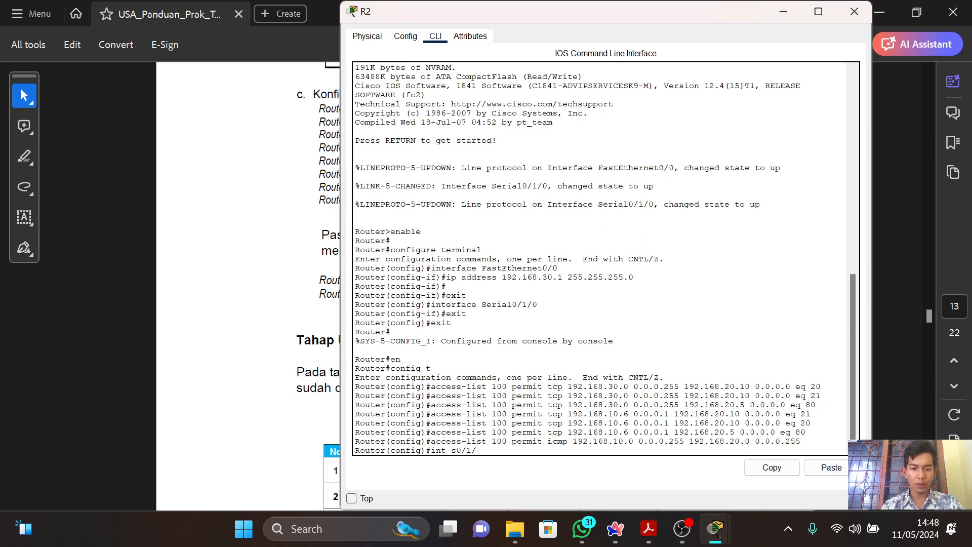
type("/0")
key("Return")
Apply access list 100 to inbound traffic on R2's s0/1/0 interface with ip access-group 100 in, following the guide.
key("alt+Tab")
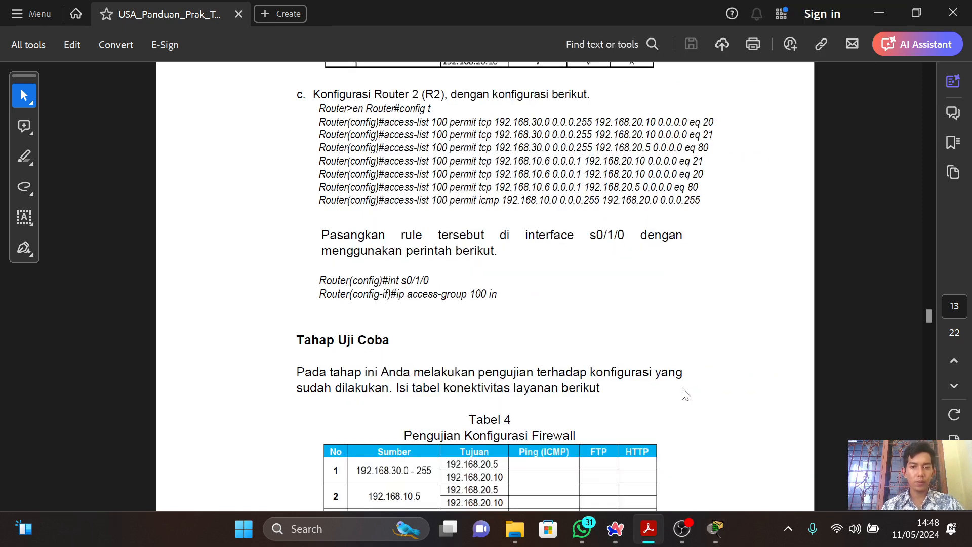
key("alt+Tab")
type("ip access")
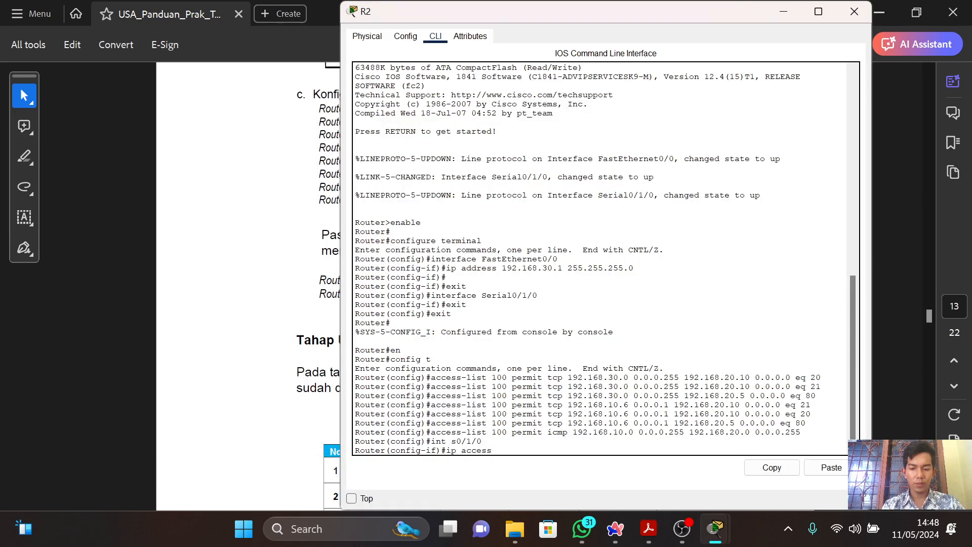
type("=group")
key("alt+Tab")
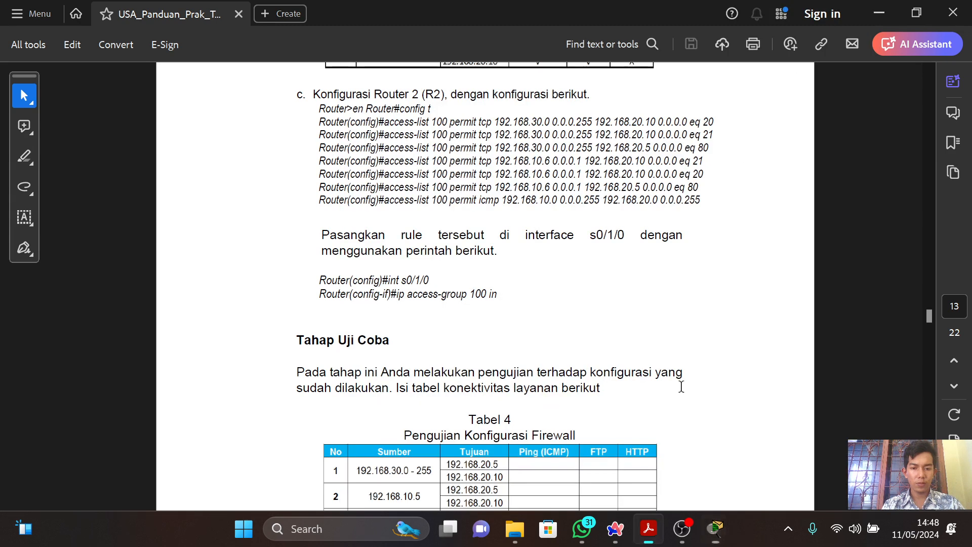
key("alt+Tab")
key("BackSpace")
key("BackSpace")
key("BackSpace")
key("BackSpace")
key("BackSpace")
key("BackSpace")
key("BackSpace")
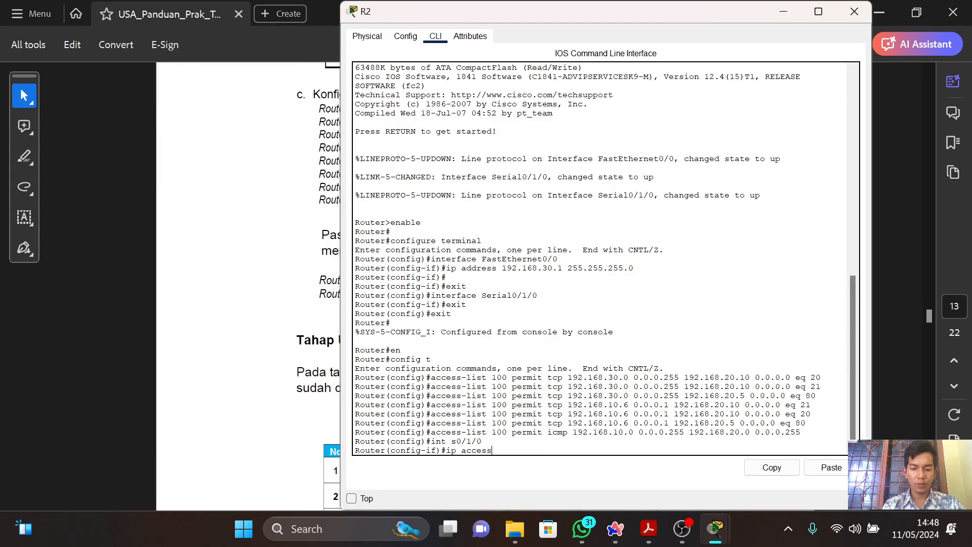
type("-group")
key("alt+Tab")
key("alt+Tab")
type("10")
key("alt+Tab")
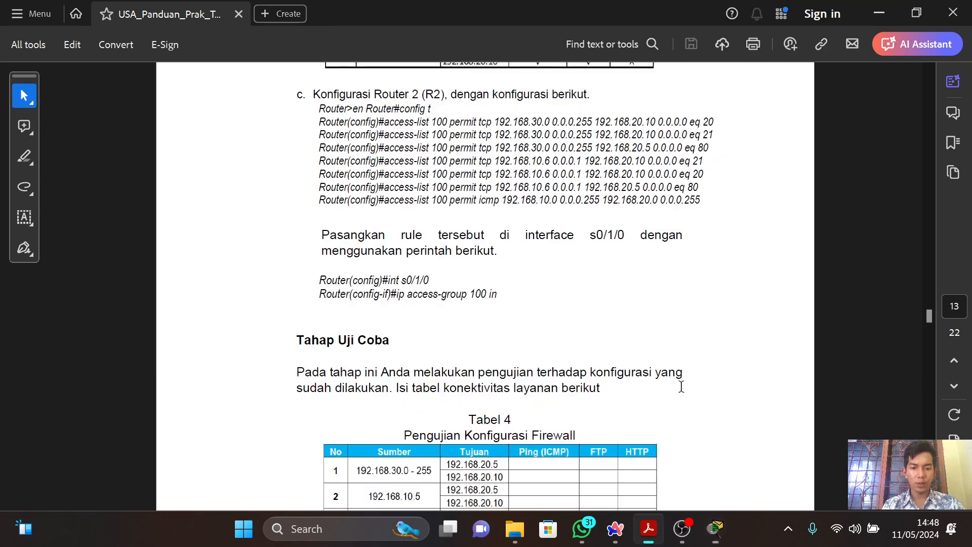
key("alt+Tab")
type("0 in")
key("Return")
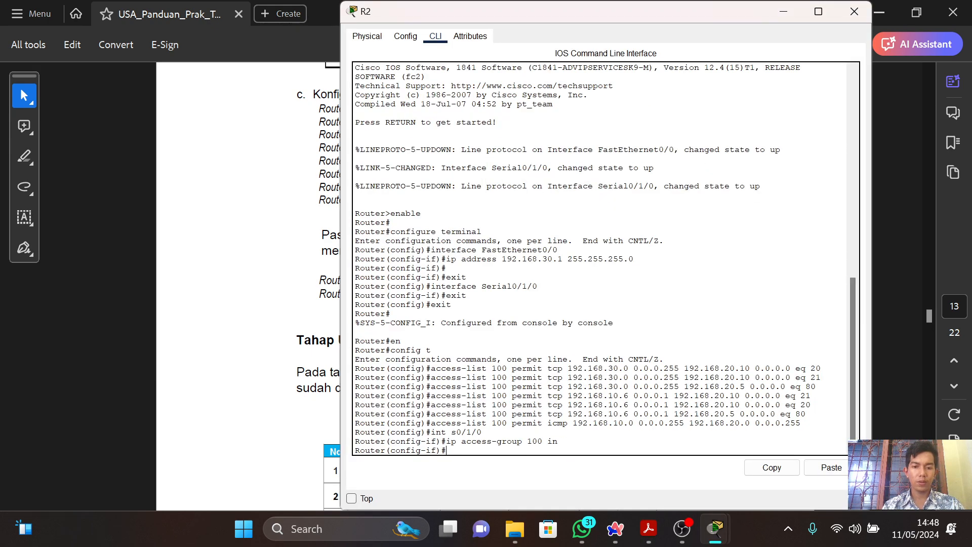
Read the guide's Tahap Uji Coba section with Tabel 4, then return to Packet Tracer and close R2's window.
key("alt+Tab")
scroll(681, 386, "down", 3)
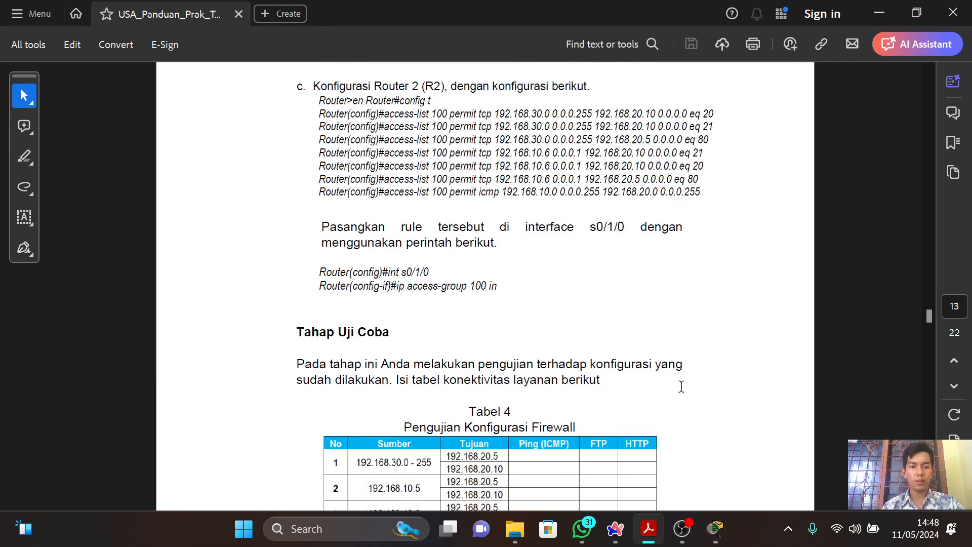
scroll(681, 386, "down", 2)
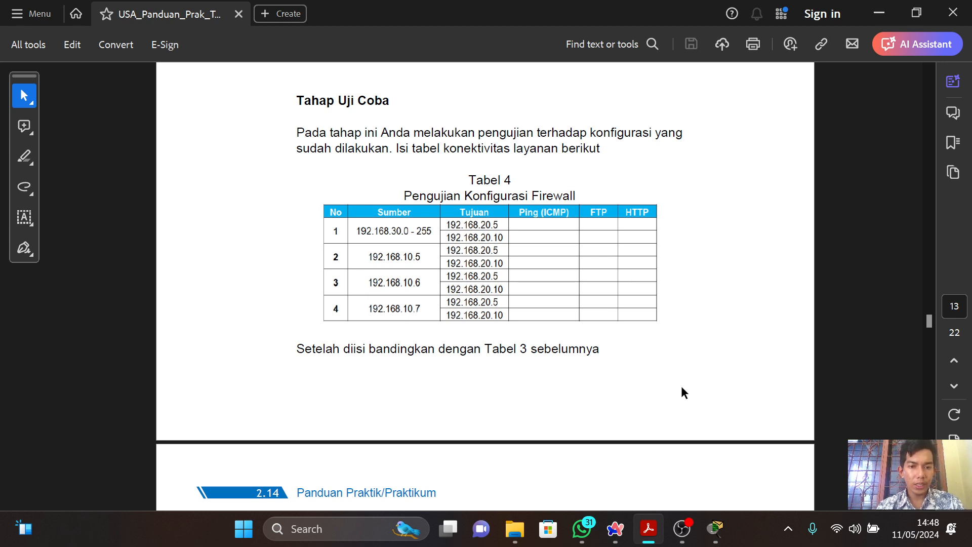
scroll(681, 387, "down", 5)
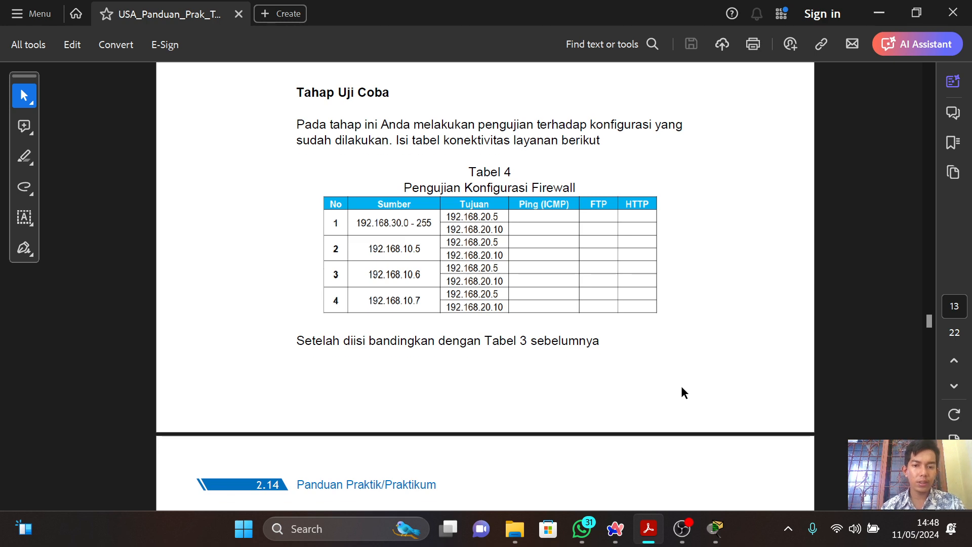
scroll(681, 387, "up", 6)
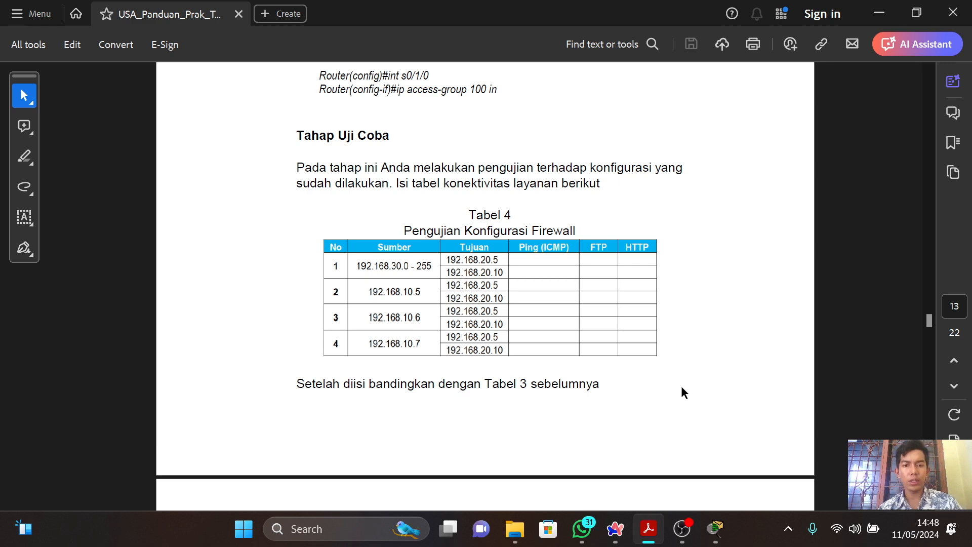
key("alt+Tab")
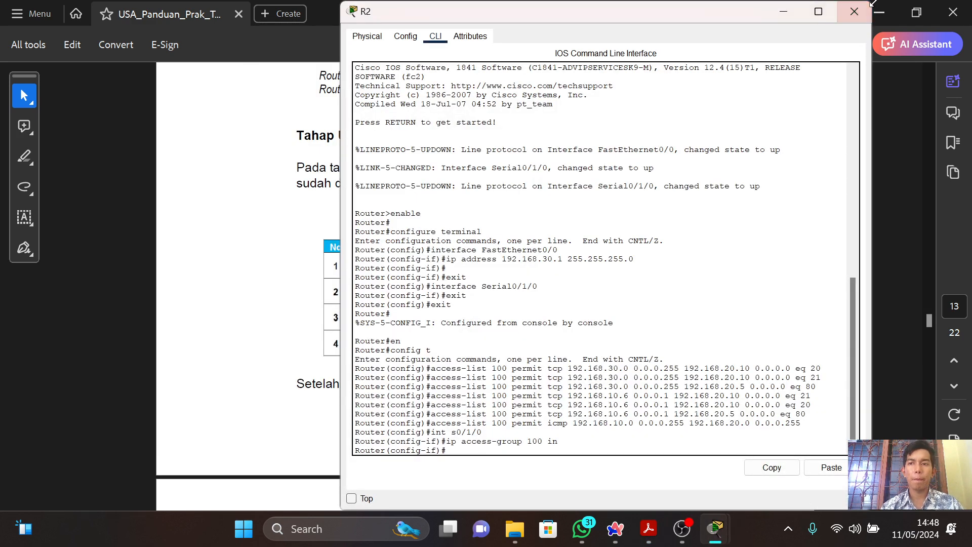
left_click(854, 11)
key("alt+Tab")
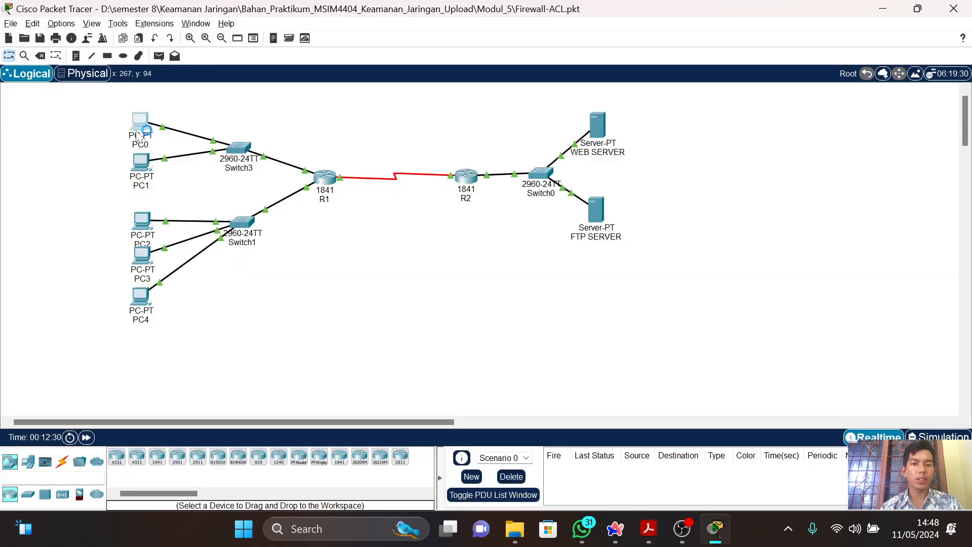
Ping 192.168.20.5 from PC0's Command Prompt to test the firewall, then close PC0's window.
double_click(141, 127)
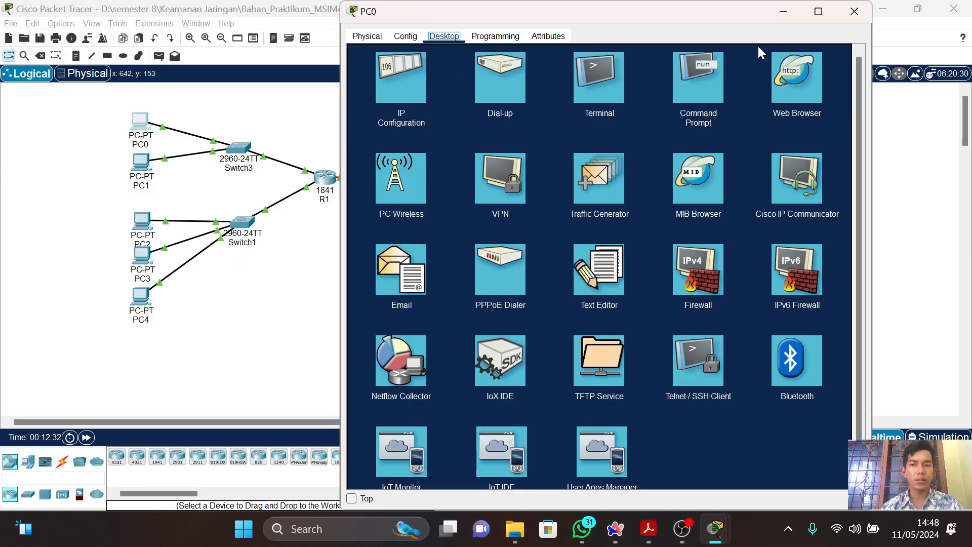
left_click(709, 90)
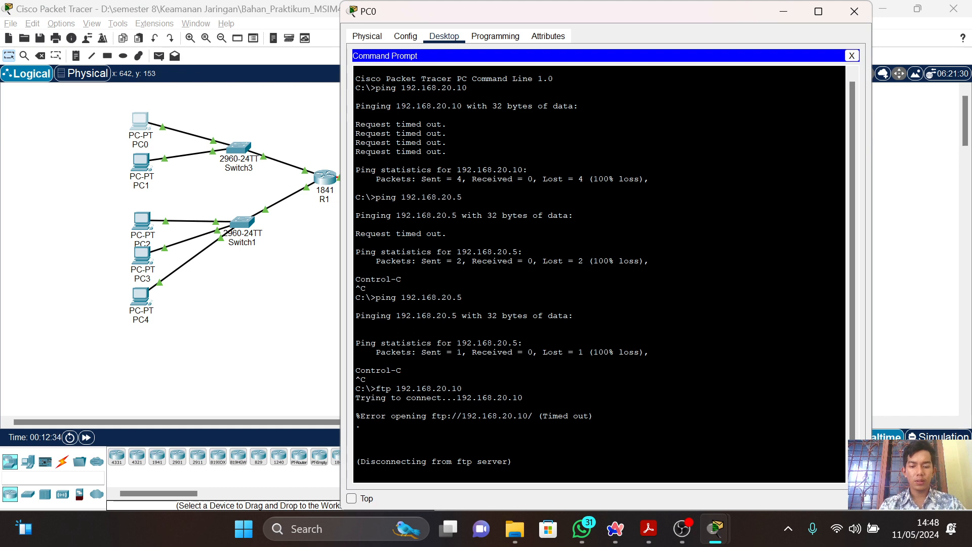
type("ping ")
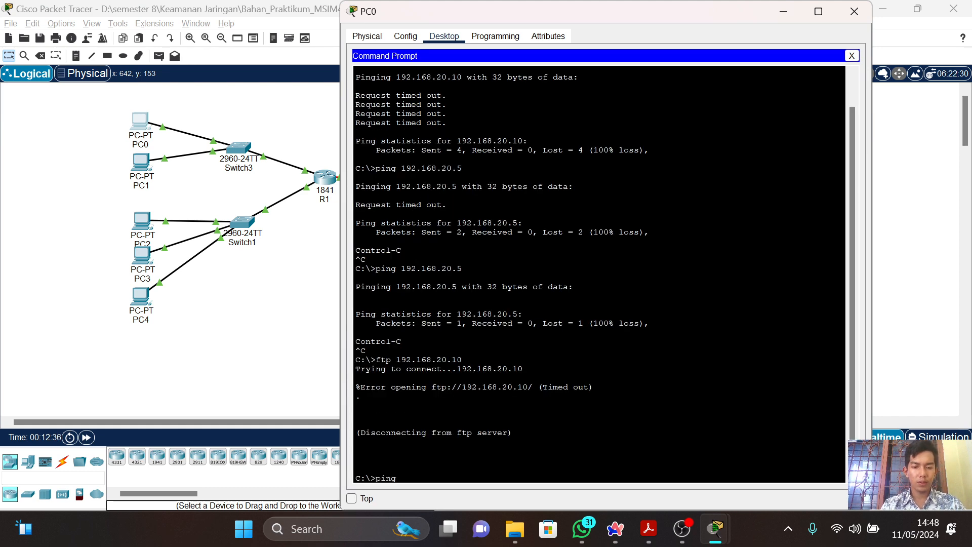
type("192.16")
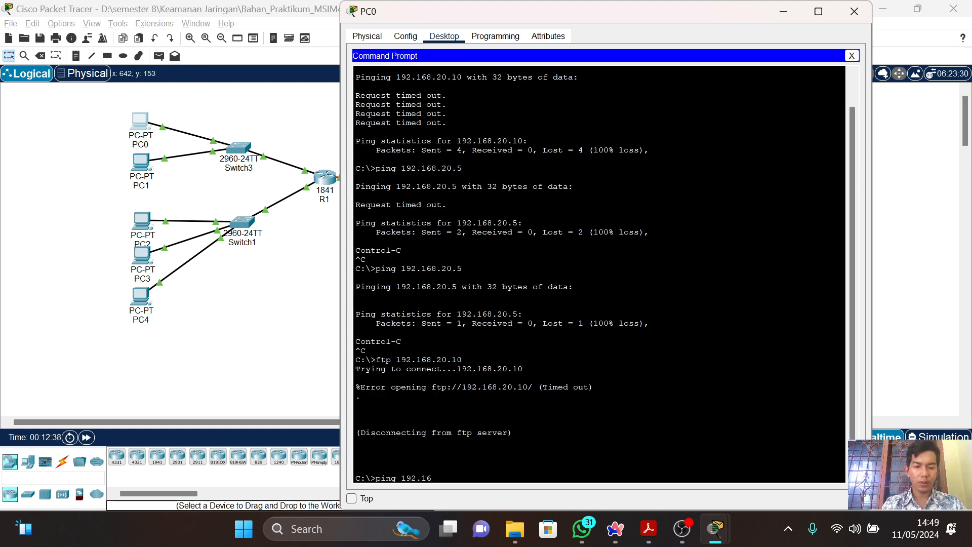
type("8.20.5")
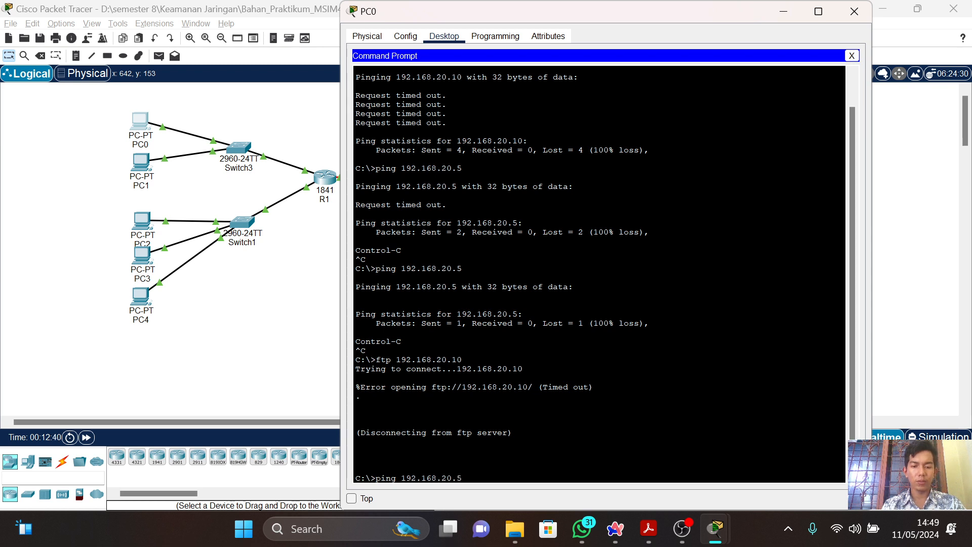
key("Return")
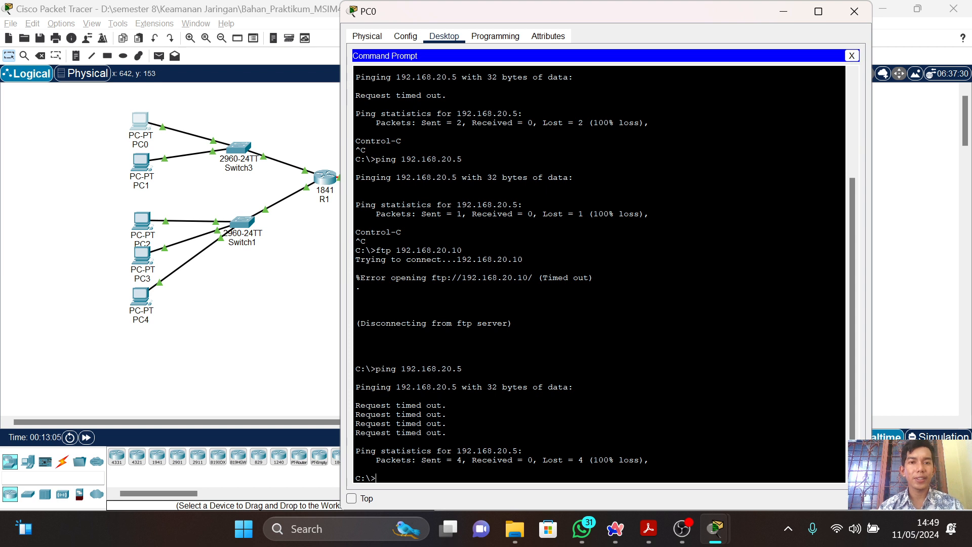
left_click(854, 12)
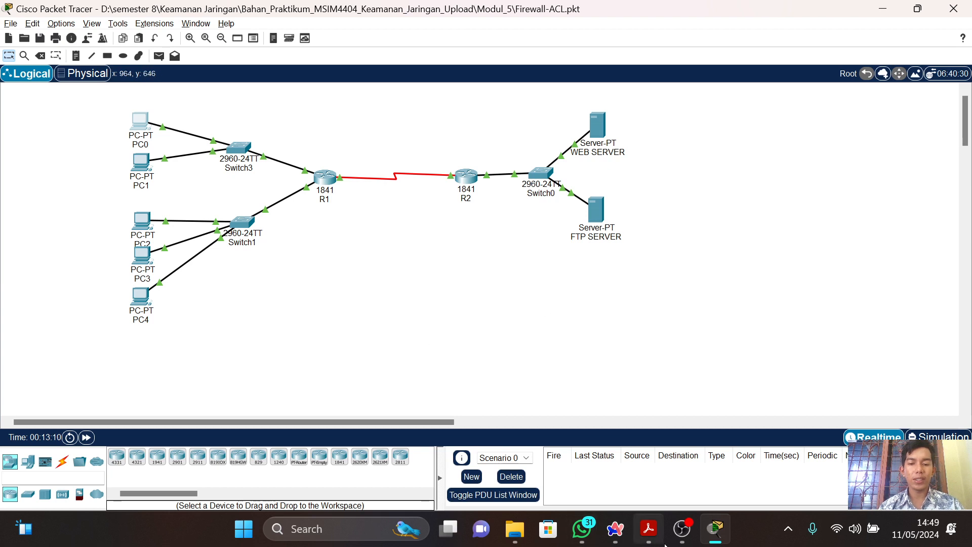
Review the Tugas 2 instructions on the e-learning page, then close the Firewall-ACL.pkt project in Packet Tracer.
mouse_move(654, 534)
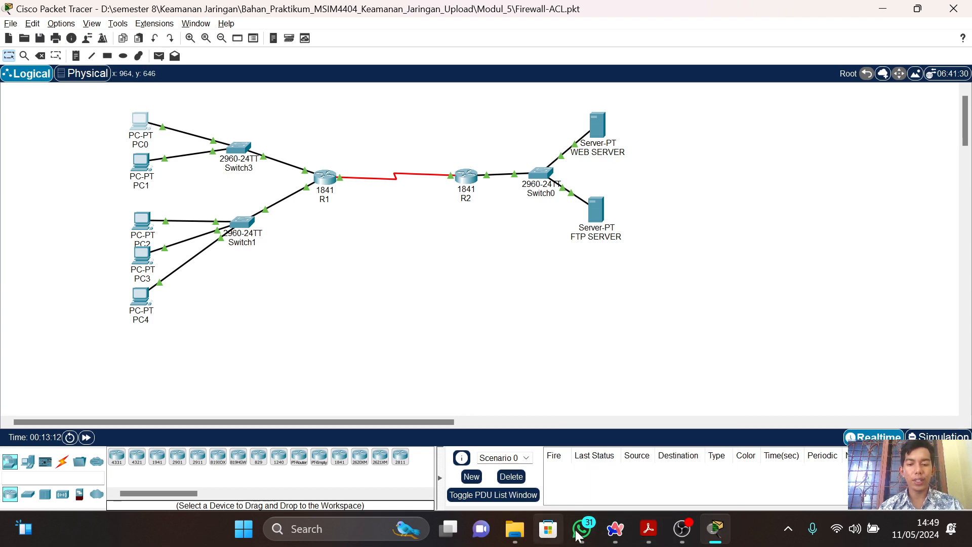
key("alt+Tab")
key("alt+Tab")
key("alt+Tab")
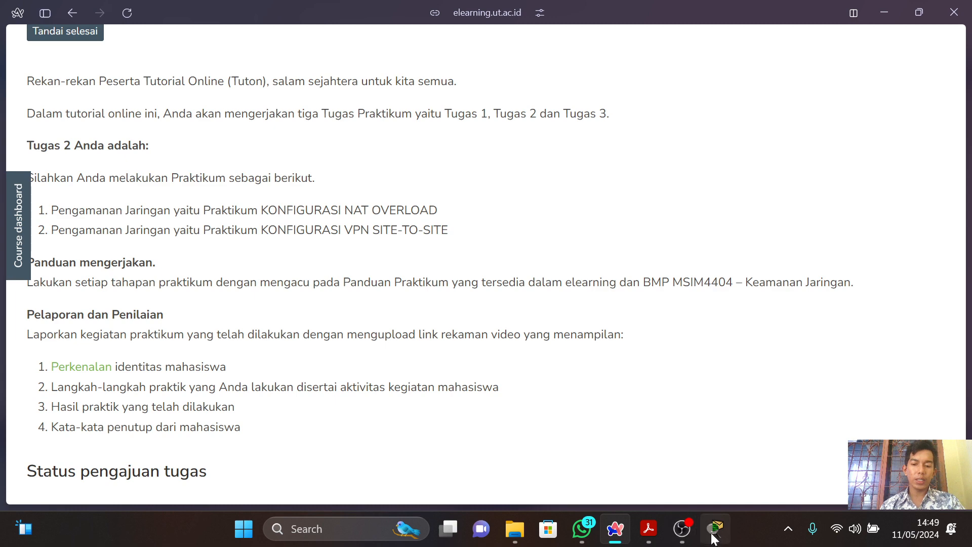
left_click(715, 528)
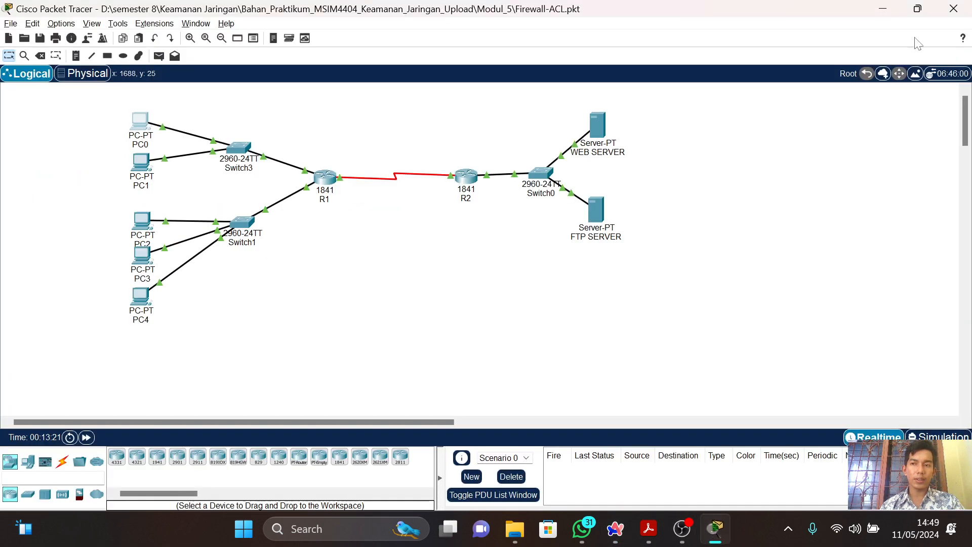
left_click(964, 8)
key("Return")
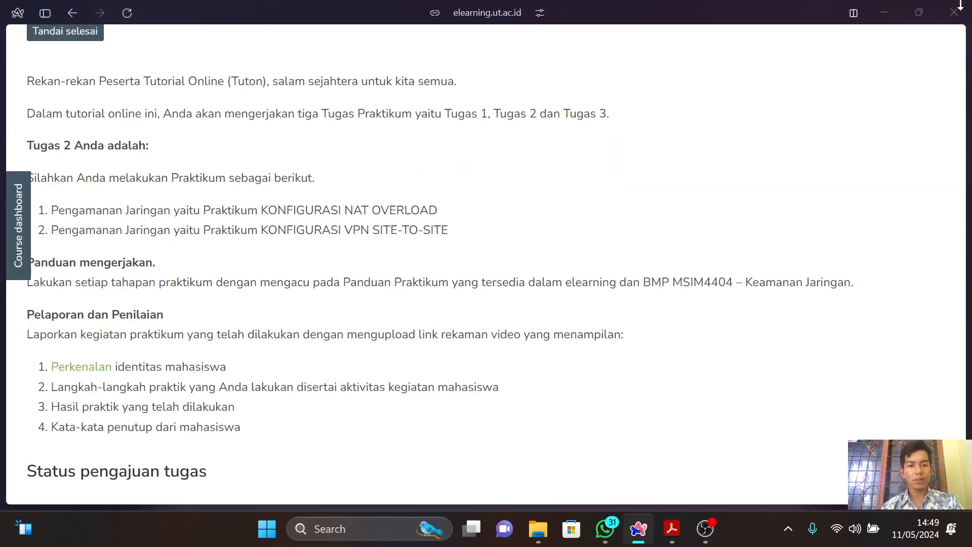
Open the IPSec Site-to-Site file from the Modul_5 folder and bring its Packet Tracer window to the front.
key("alt+Tab")
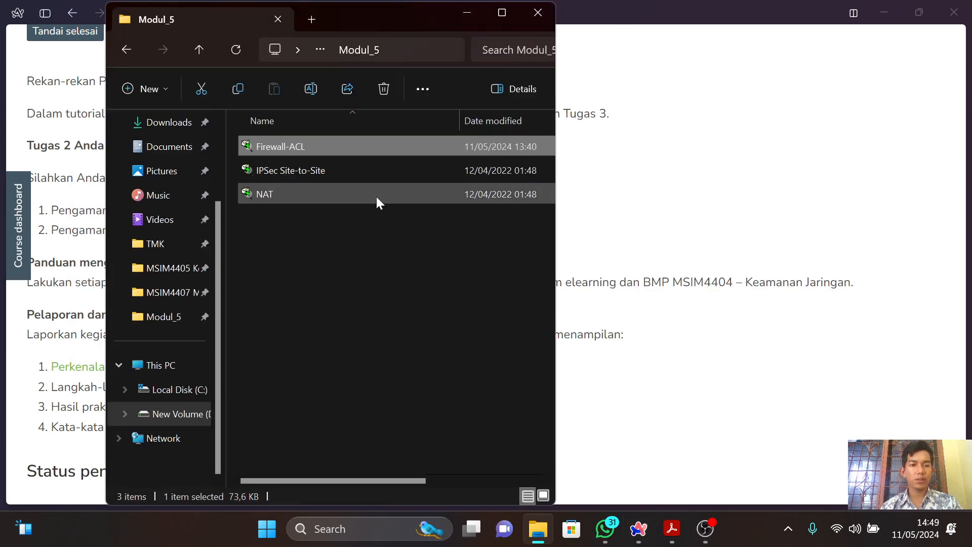
left_click(369, 170)
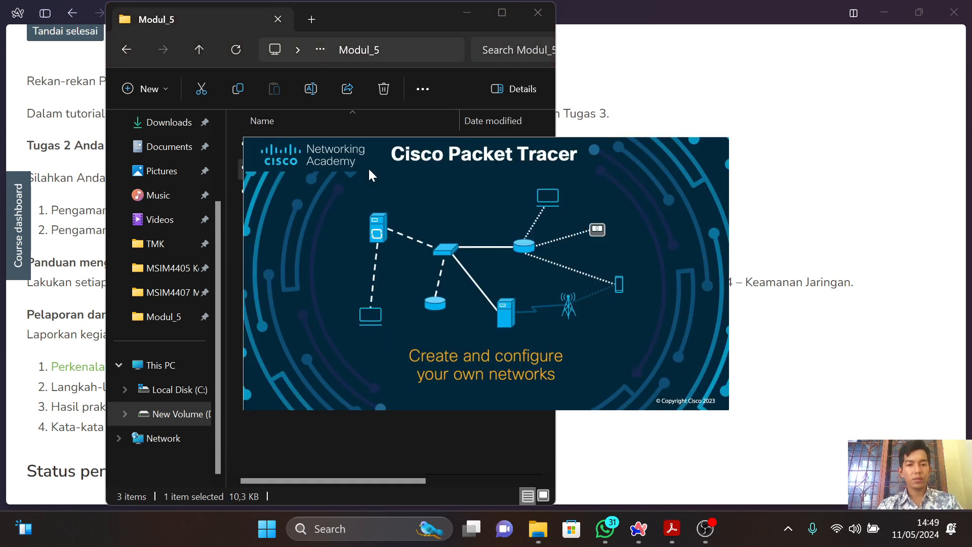
key("alt+Tab")
key("alt+Tab")
key("alt+Tab")
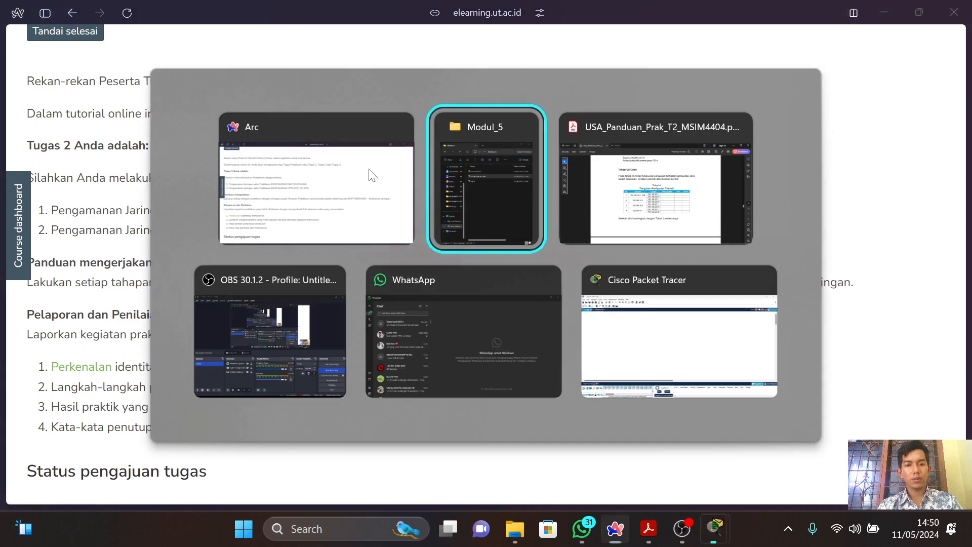
key("Tab")
key("Tab")
key("Tab")
key("Tab")
key("Tab")
key("Tab")
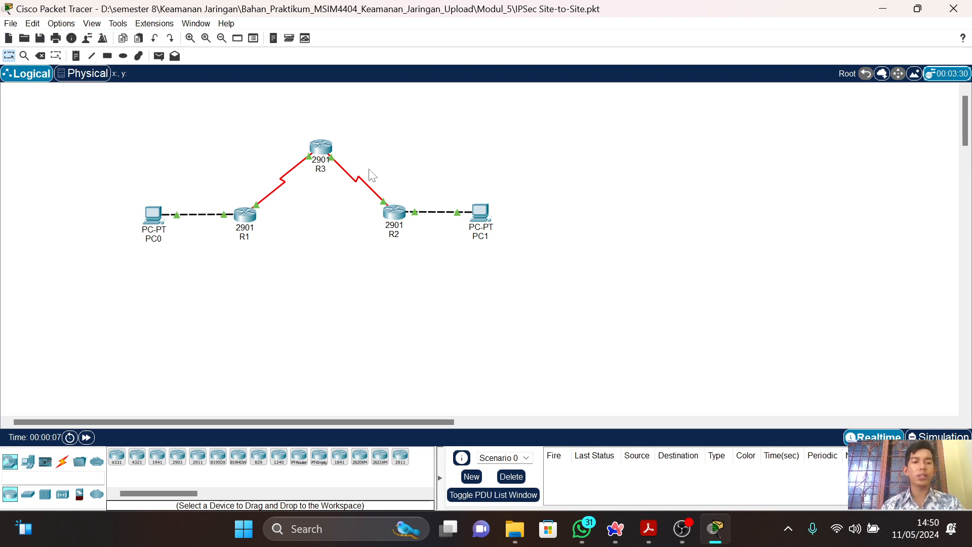
Switch to the PDF guide and read section 2.2.1 on VPN Site-to-Site configuration, including the preparation stage, topology figure and Tabel 5.6.
key("alt+Tab")
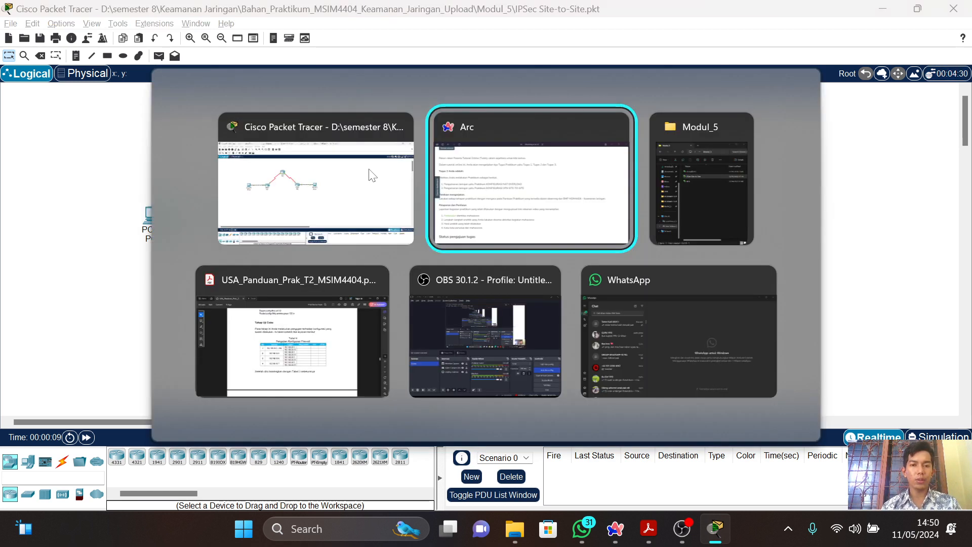
key("alt+Tab")
key("alt+Tab")
scroll(367, 168, "down", 20)
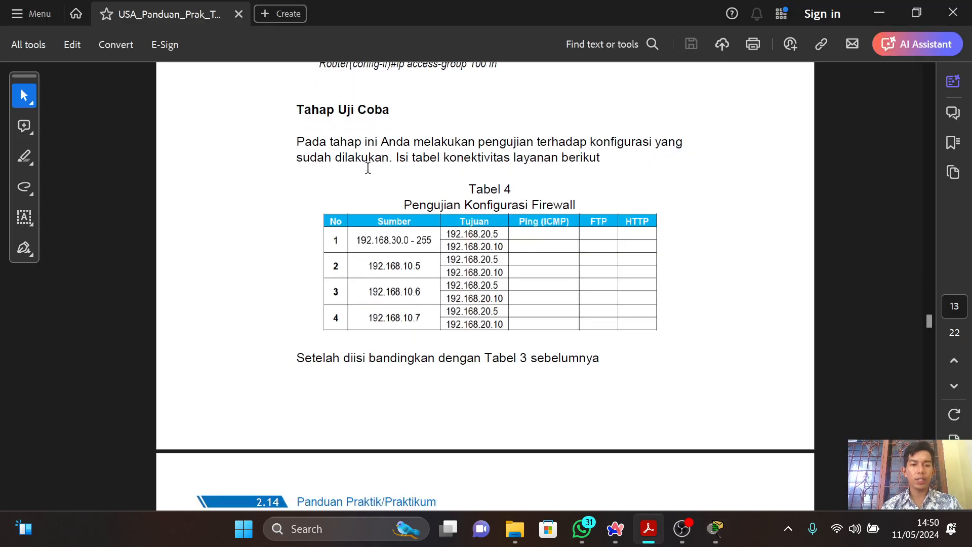
scroll(368, 168, "down", 20)
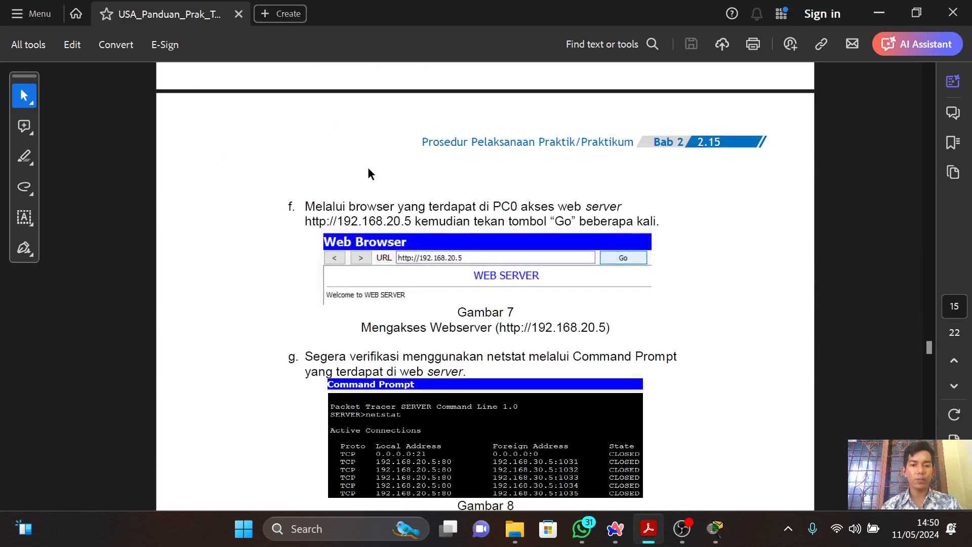
scroll(368, 167, "down", 20)
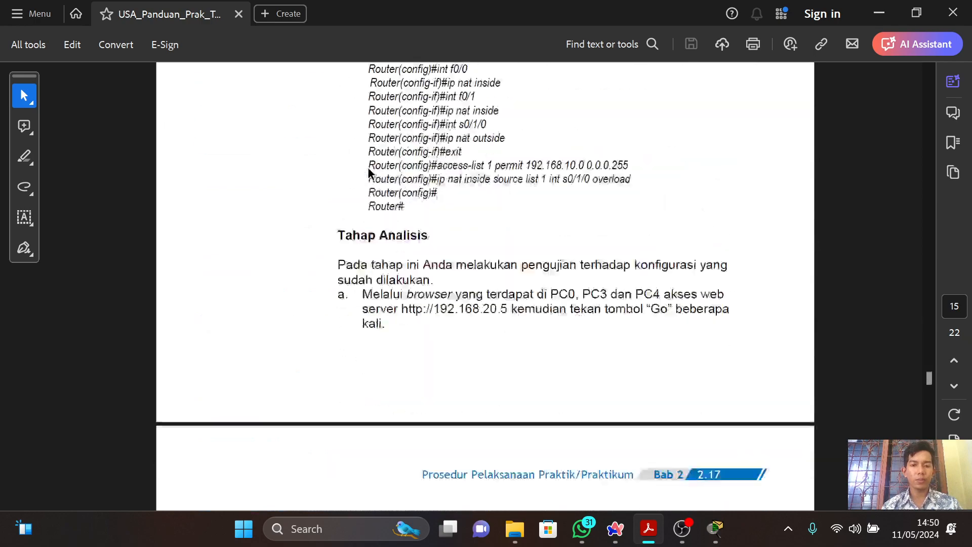
scroll(367, 166, "up", 10)
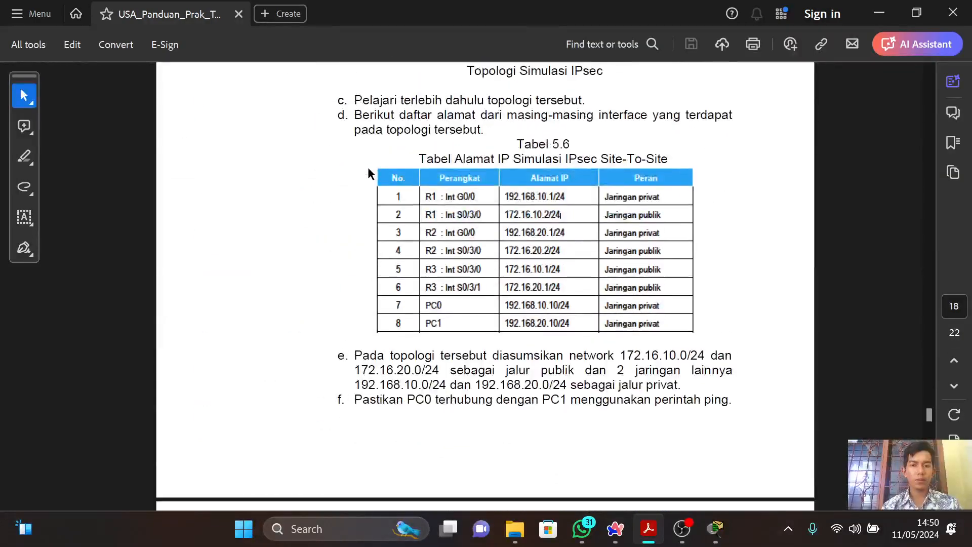
scroll(368, 168, "down", 5)
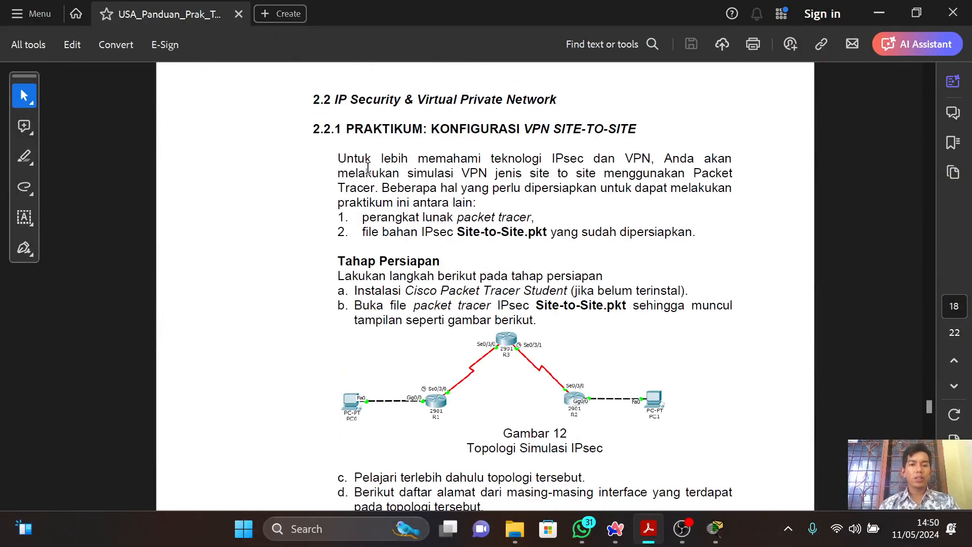
scroll(367, 167, "down", 2)
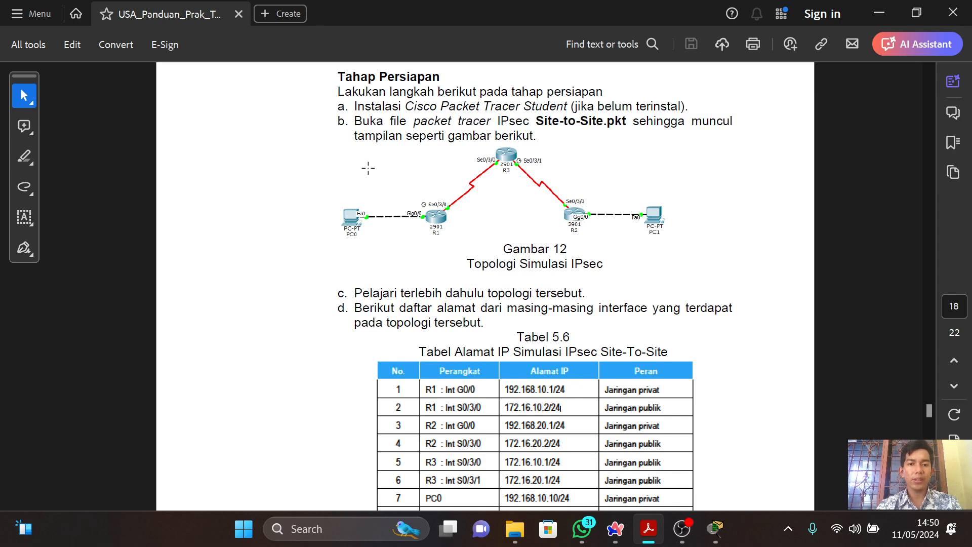
scroll(368, 169, "down", 5)
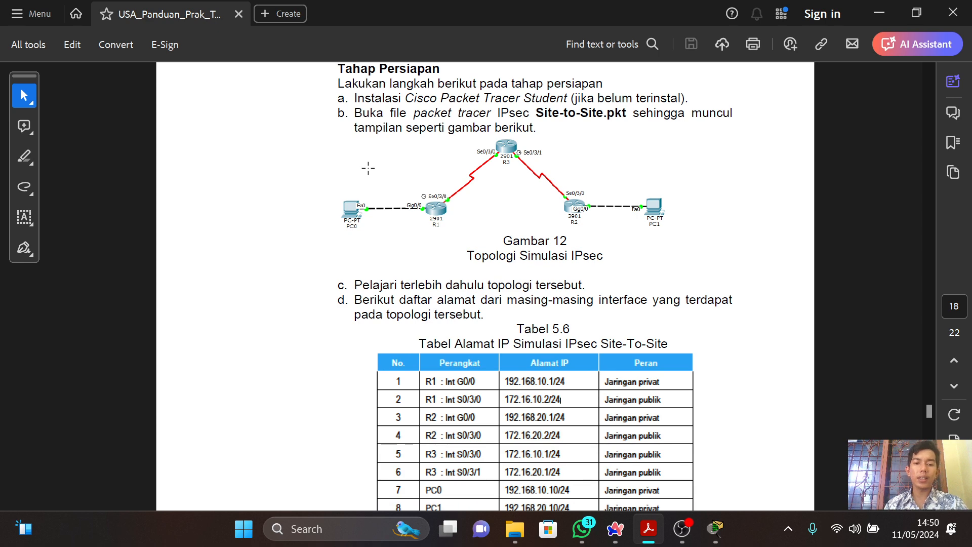
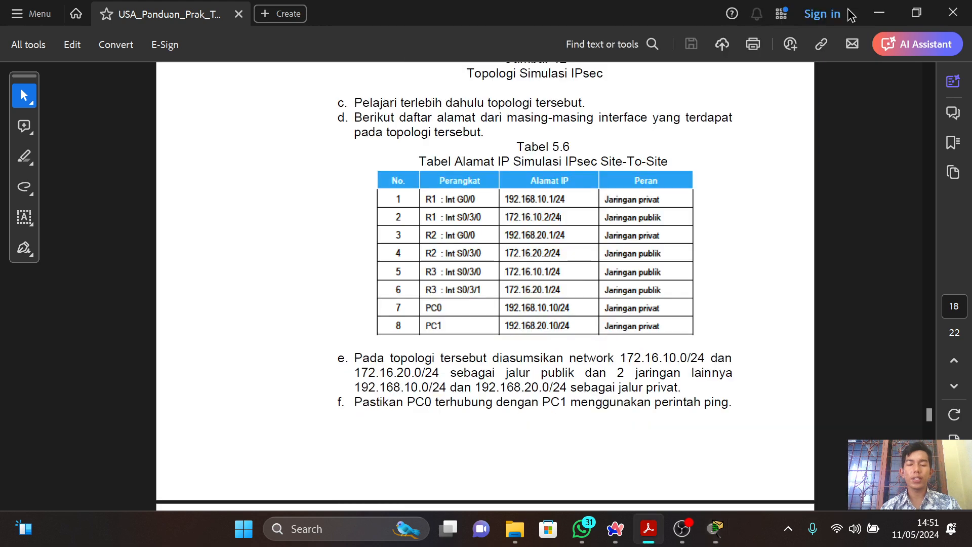
Switch to Packet Tracer and inspect router R3's GigabitEthernet0/0 and Serial0/3/0 interface configuration.
key("alt+Tab")
left_click(321, 154)
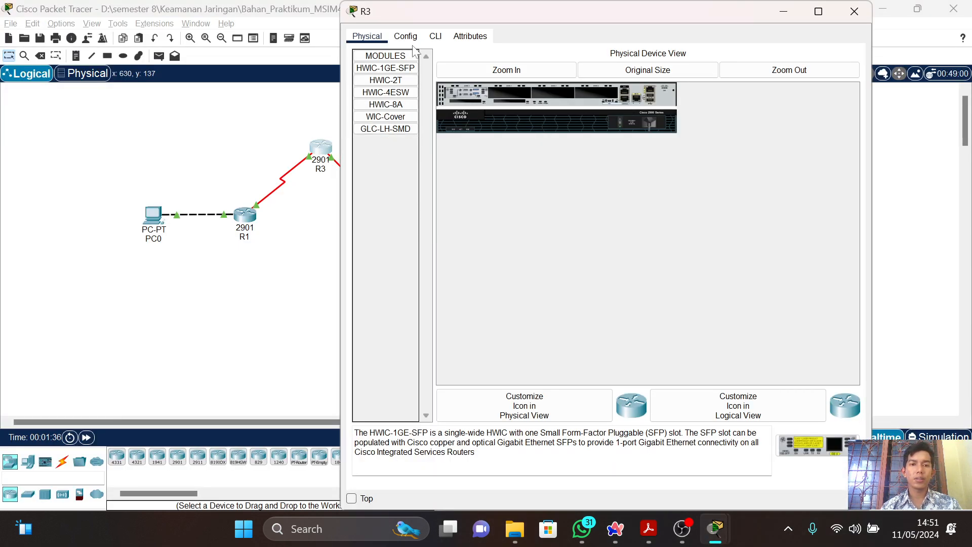
left_click(407, 37)
left_click(415, 167)
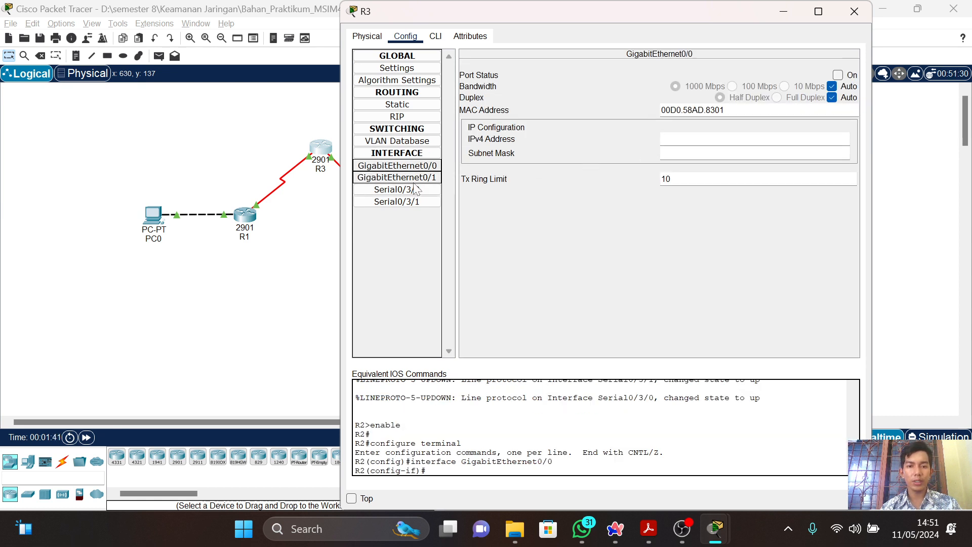
left_click(414, 190)
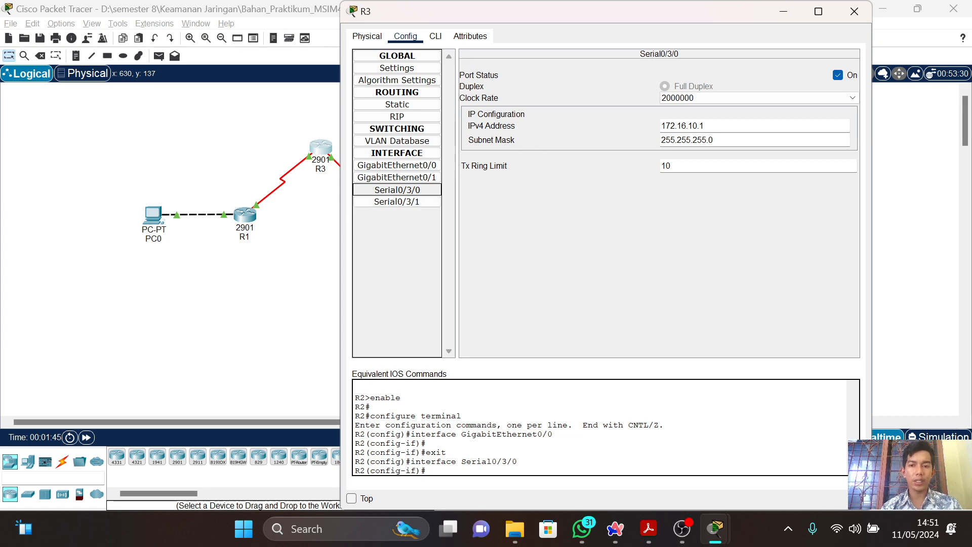
Compare R3's Serial0/3/1 configuration with Tabel 5.6 in the PDF guide, then close R3's window.
key("alt+Tab")
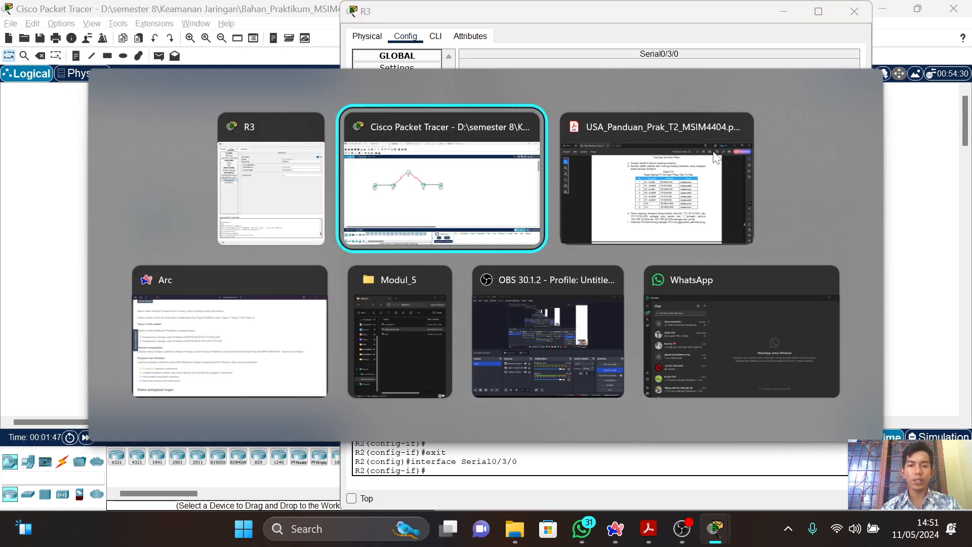
left_click(714, 154)
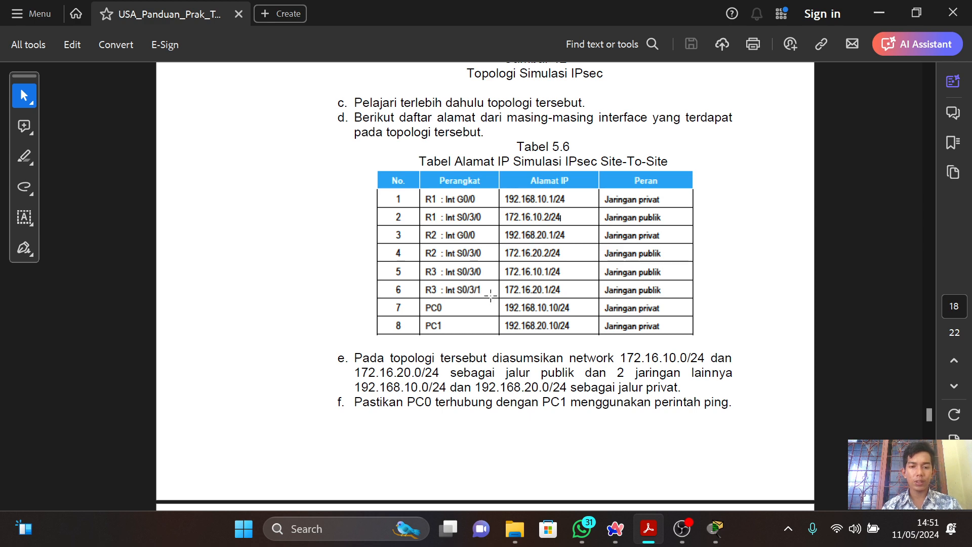
key("alt+Tab")
left_click(397, 203)
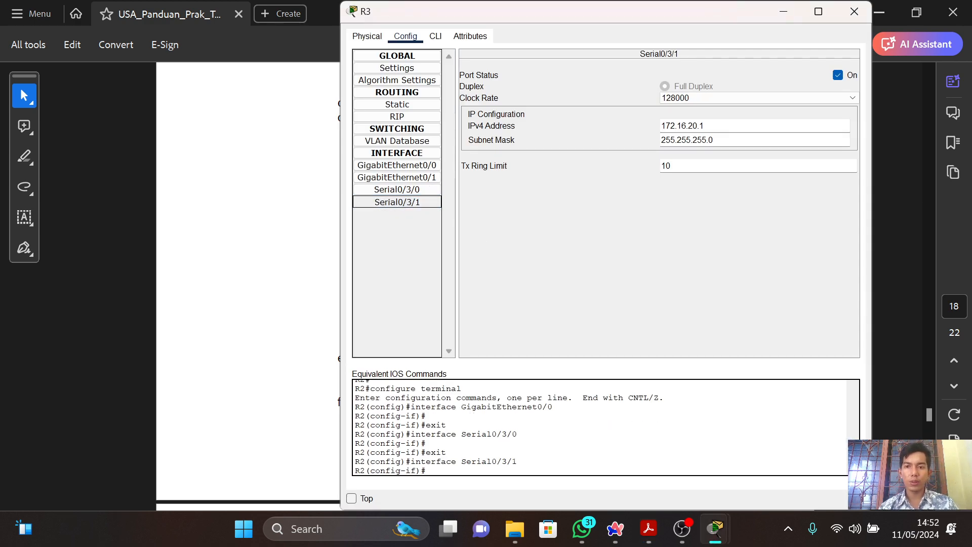
key("alt+Tab")
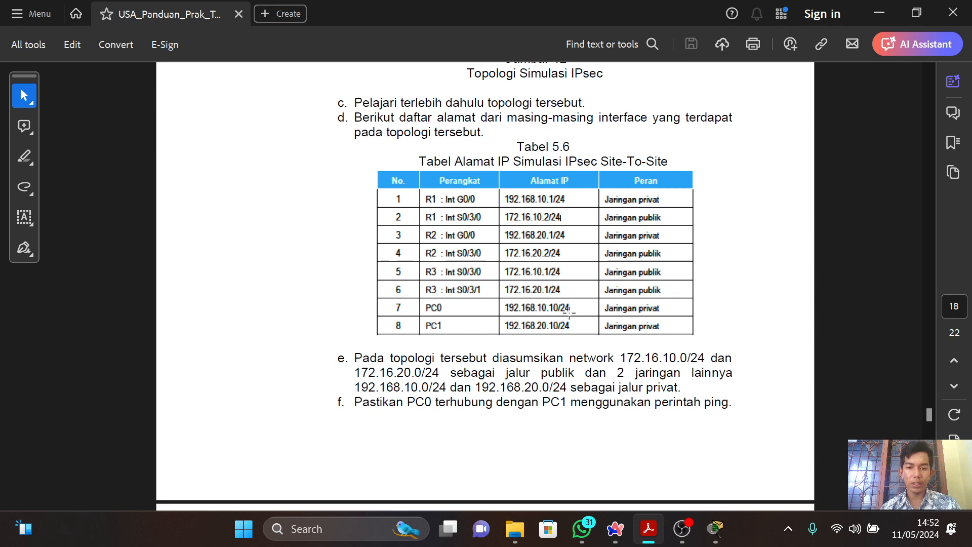
key("alt+Tab")
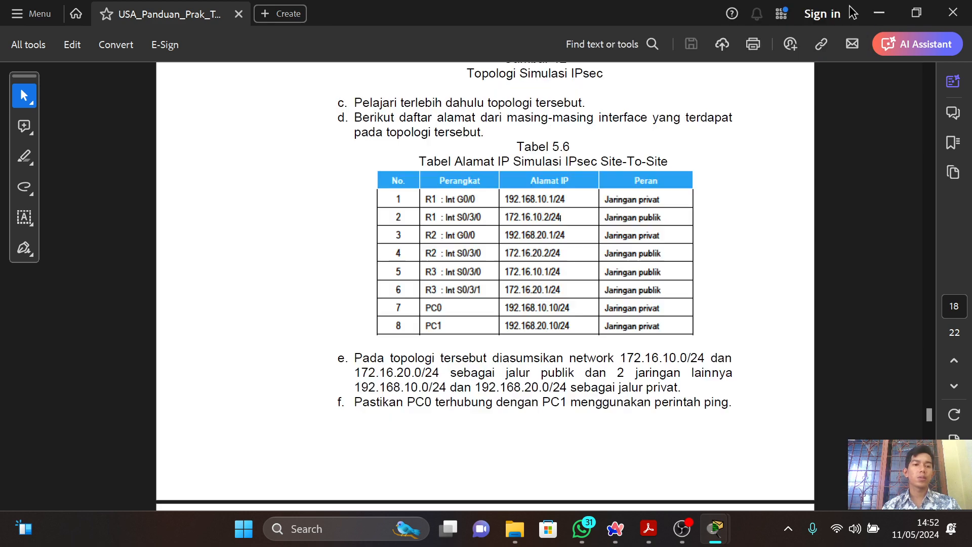
left_click(854, 11)
Inspect PC0's default gateway and FastEthernet0 IP configuration in Packet Tracer, then close its window.
key("alt+Tab")
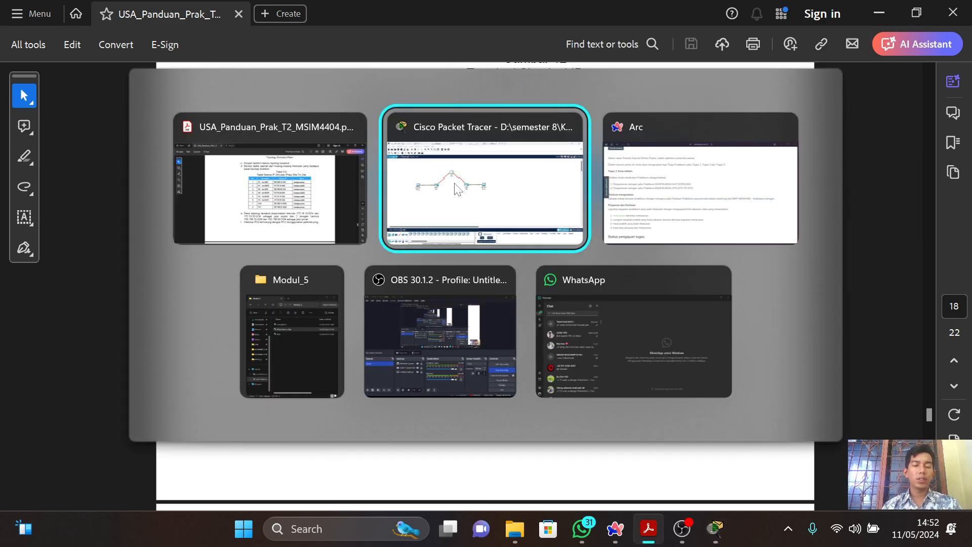
left_click(150, 225)
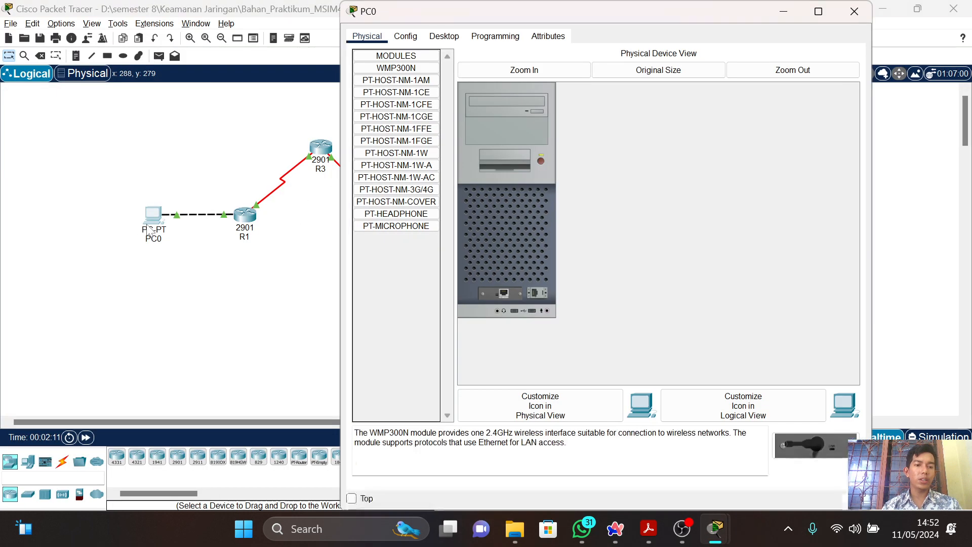
left_click(411, 40)
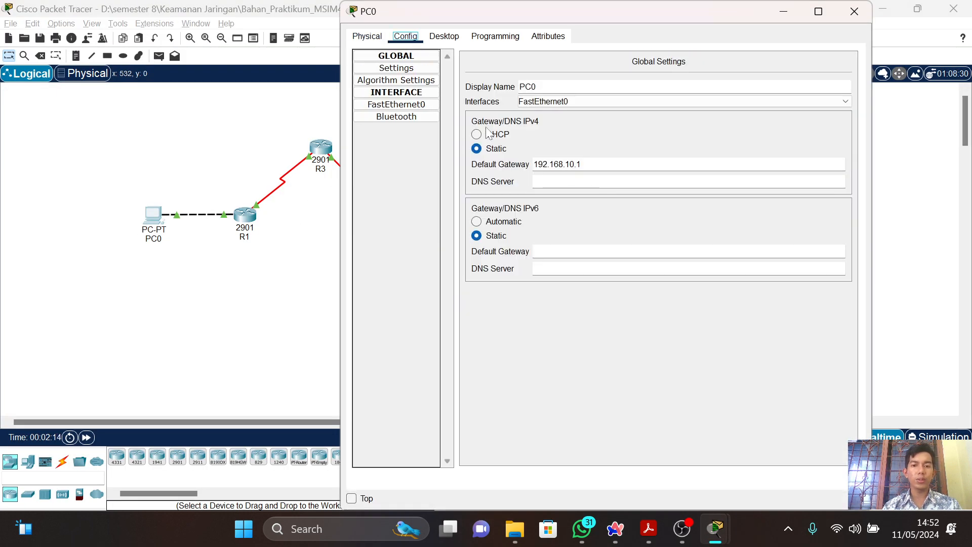
left_click(383, 108)
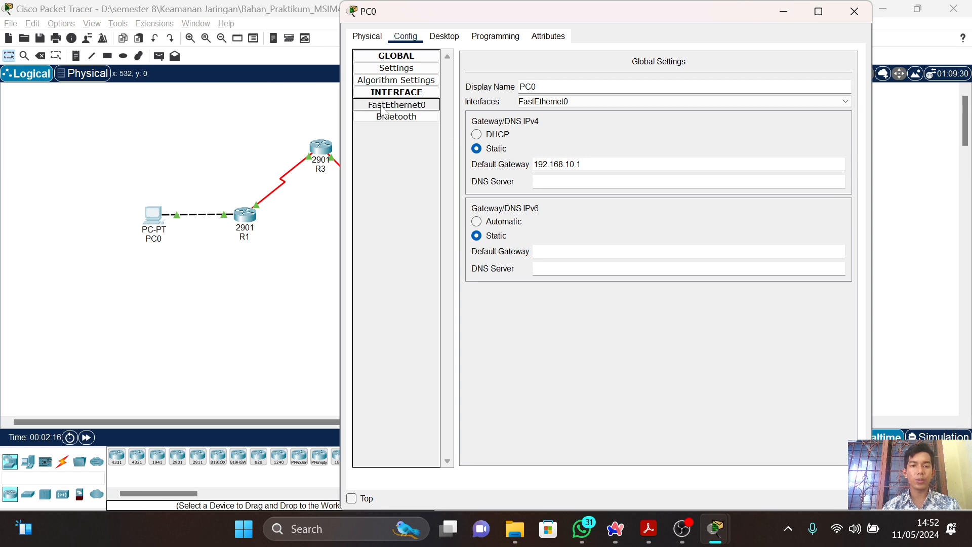
left_click(855, 12)
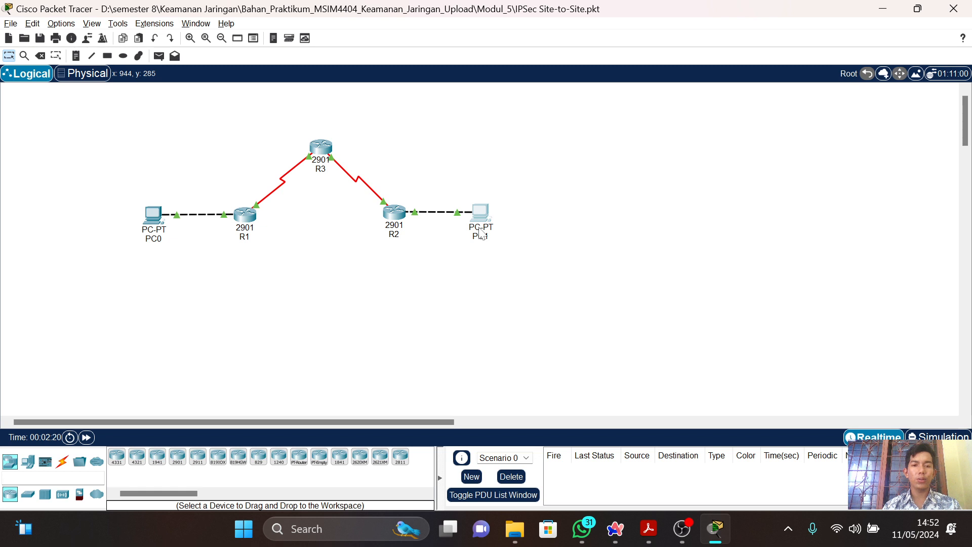
Inspect PC1's default gateway and FastEthernet0 IP configuration, then close its window.
left_click(479, 228)
left_click(411, 131)
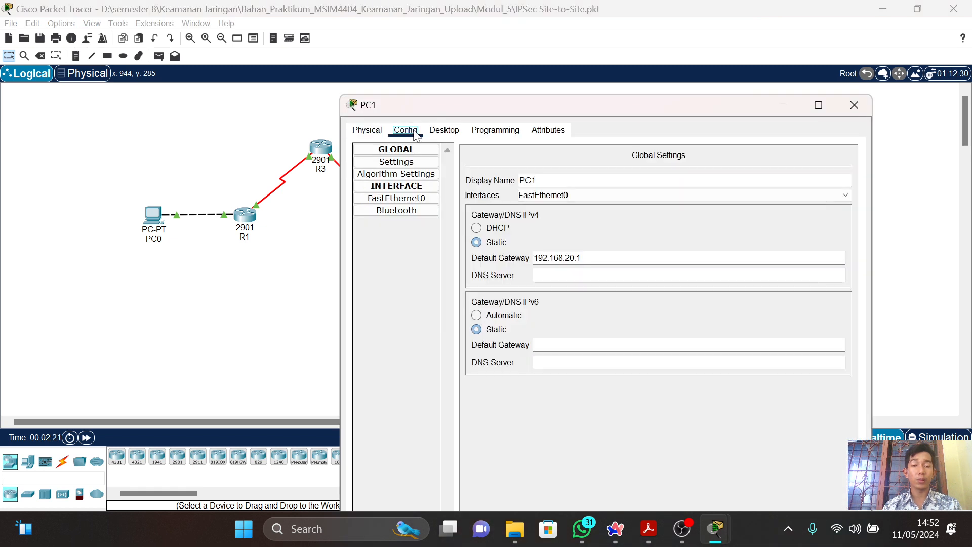
left_click(396, 200)
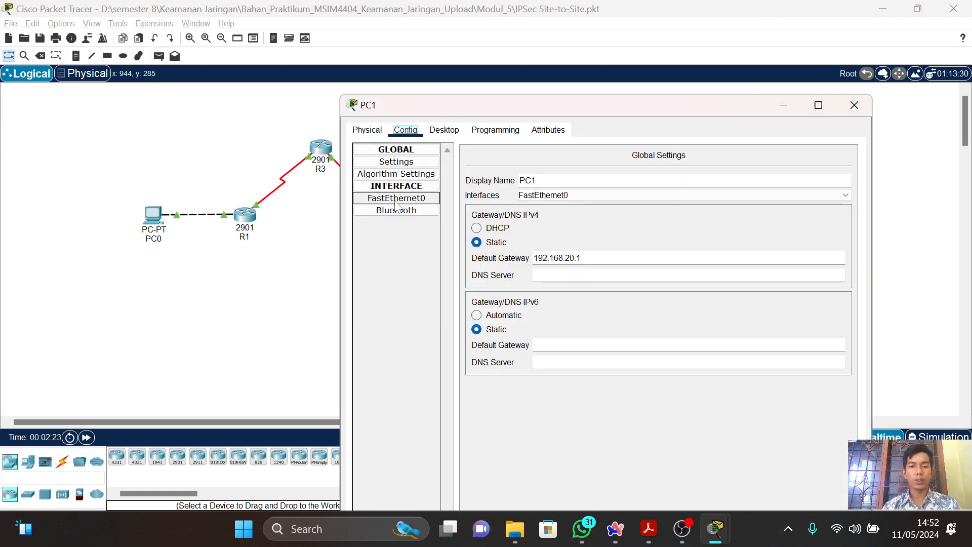
left_click(397, 199)
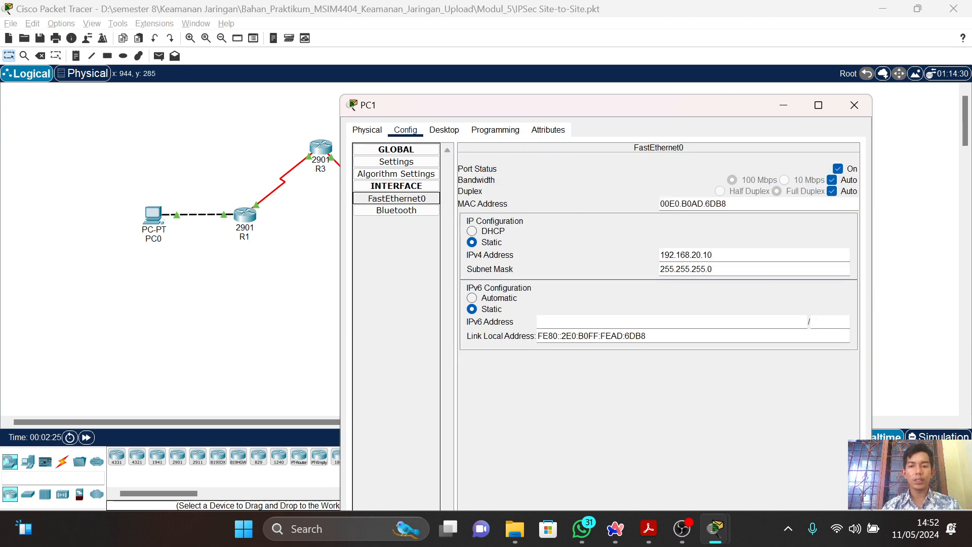
left_click(854, 105)
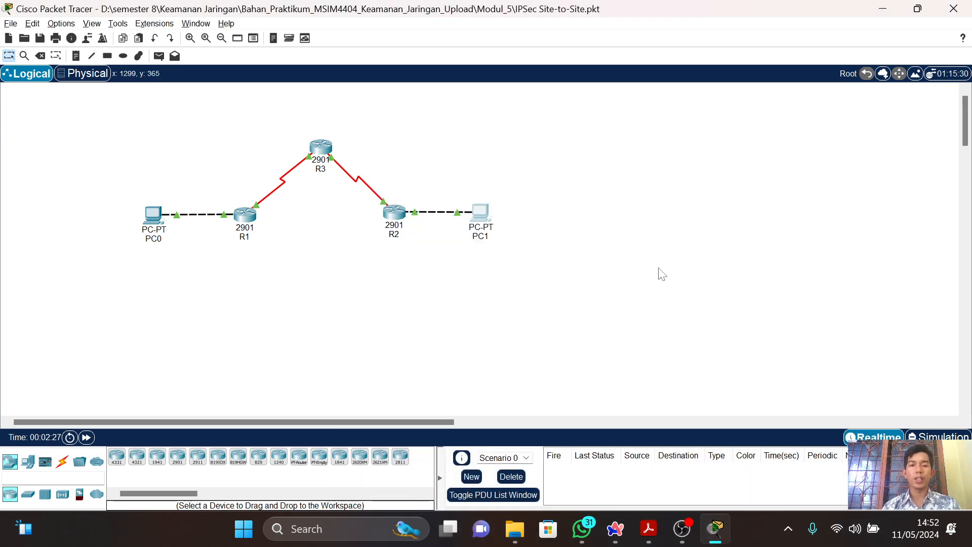
Switch to the PDF guide and read items e and f below Tabel 5.6 about the networks and ping check.
key("alt+Tab")
scroll(658, 266, "down", 2)
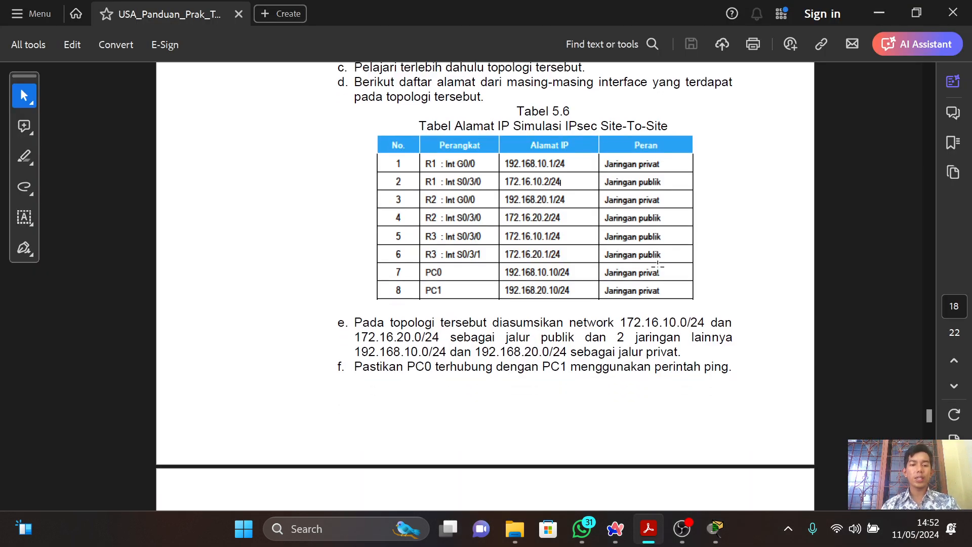
scroll(658, 266, "down", 1)
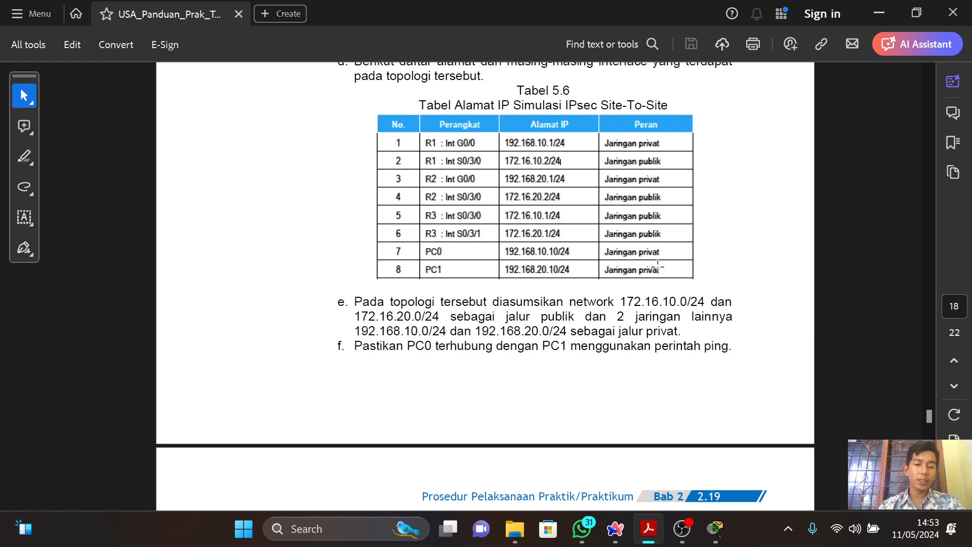
scroll(657, 264, "down", 3)
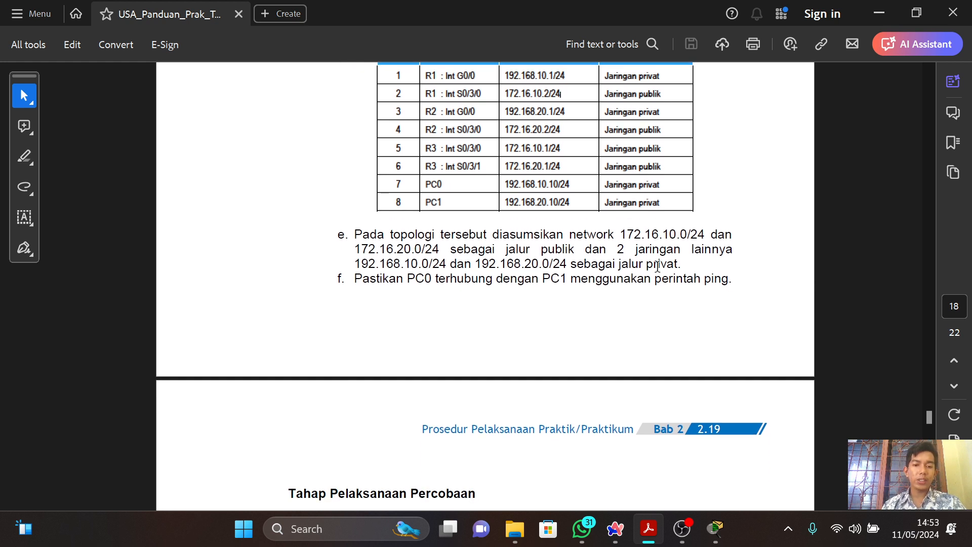
scroll(657, 266, "down", 1)
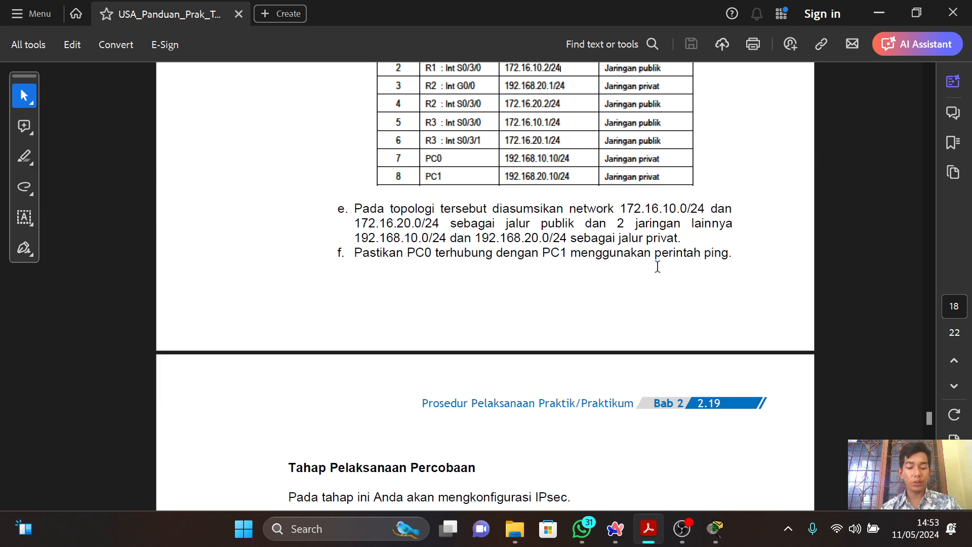
Switch to Packet Tracer and ping PC1 at 192.168.20.10 from PC0's Command Prompt.
key("alt+Tab")
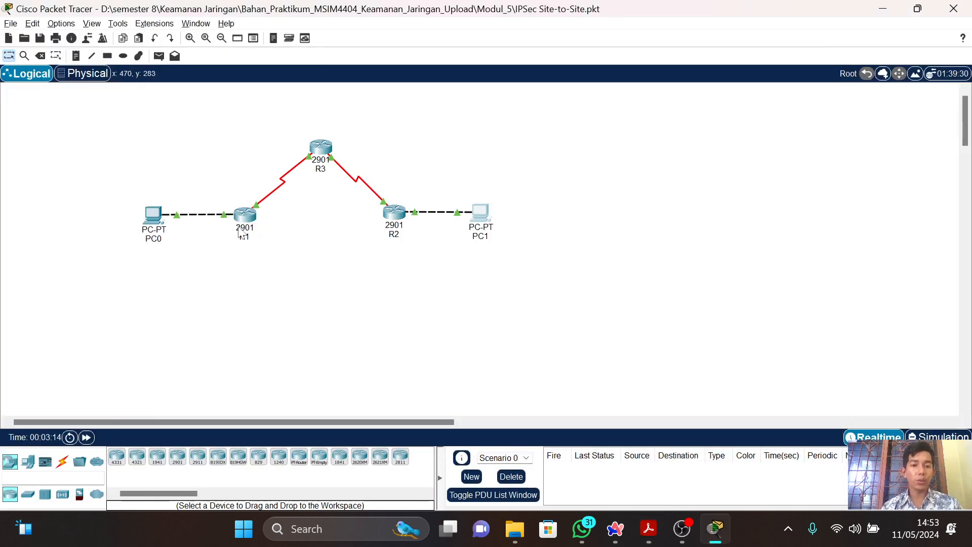
left_click(154, 215)
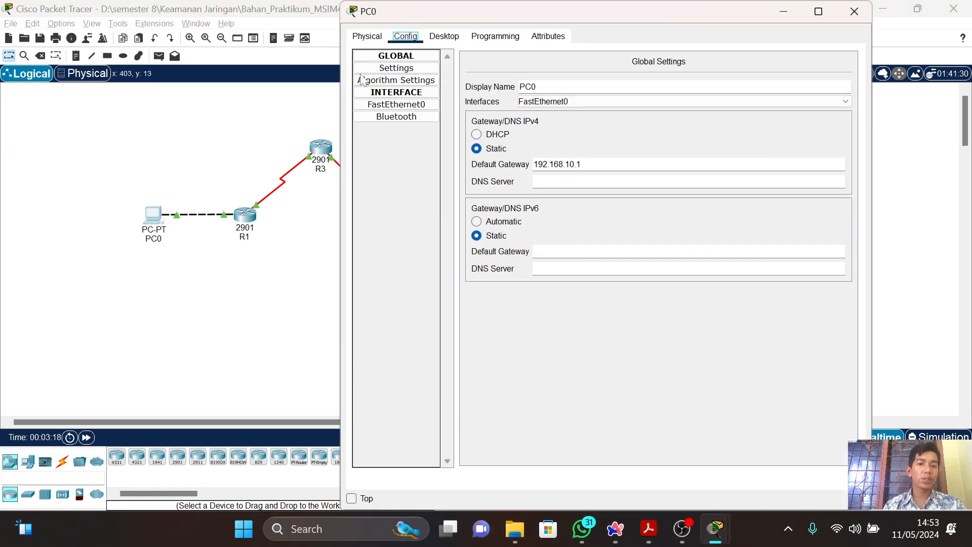
left_click(446, 36)
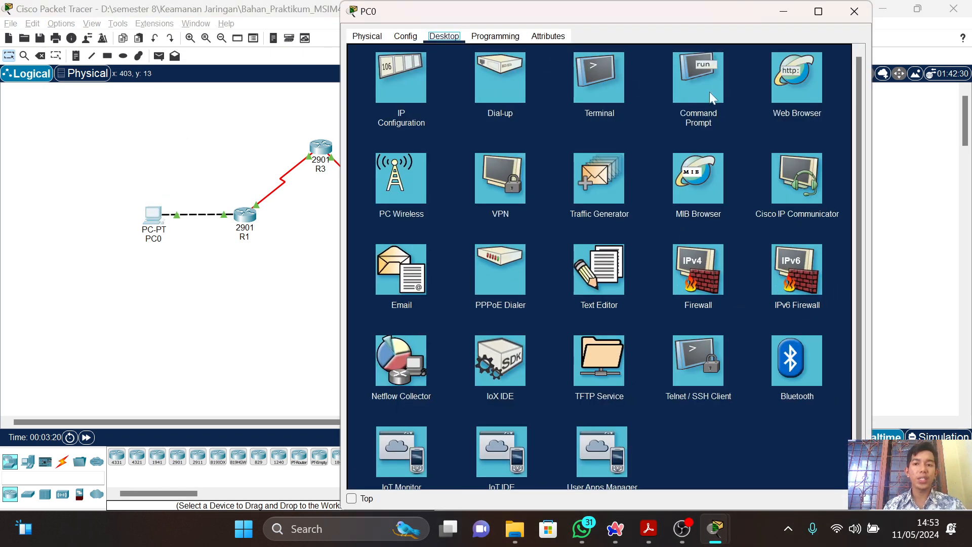
left_click(692, 86)
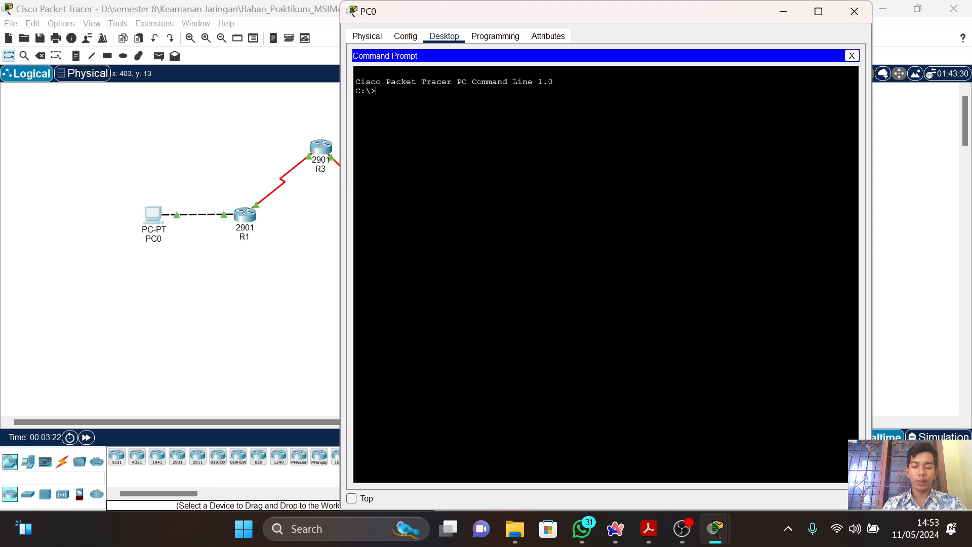
type("ping 192.")
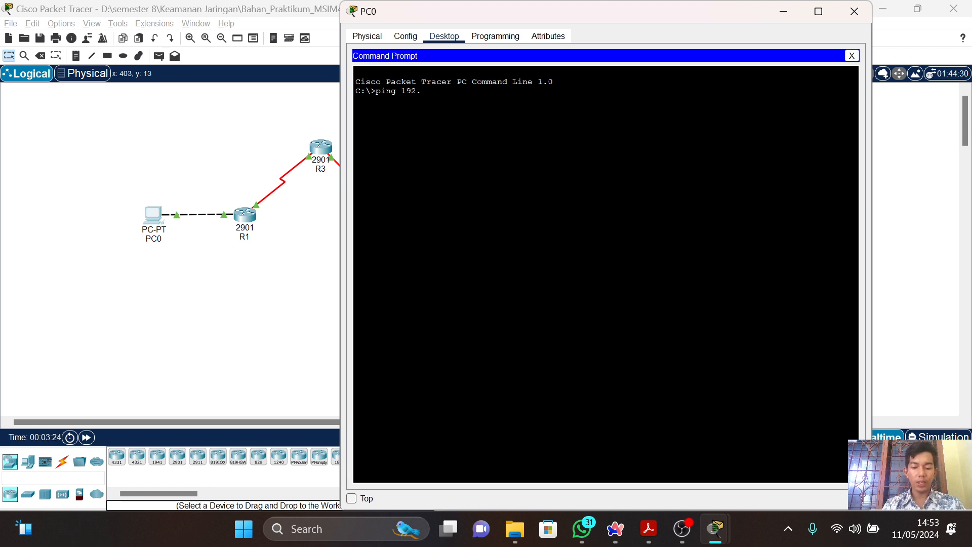
type("168.20.10.")
key("BackSpace")
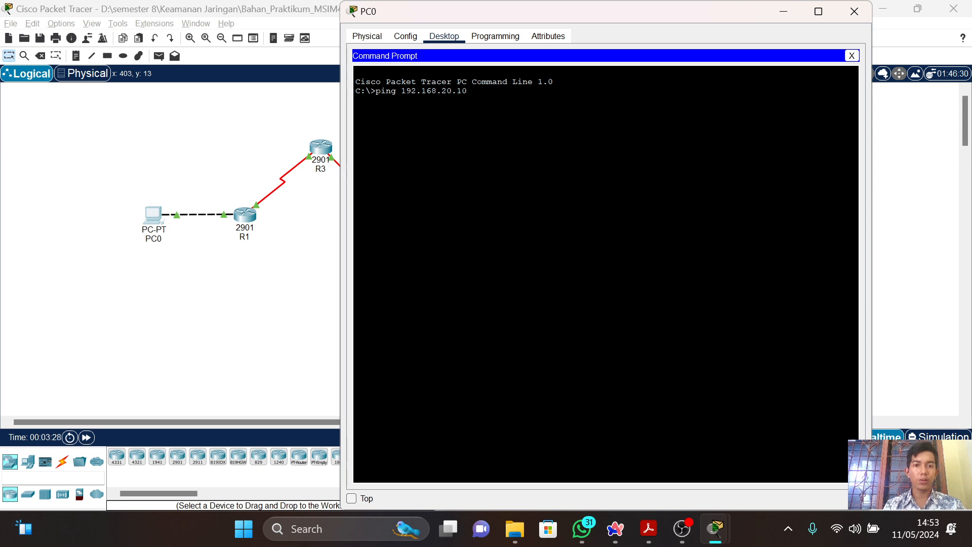
key("Return")
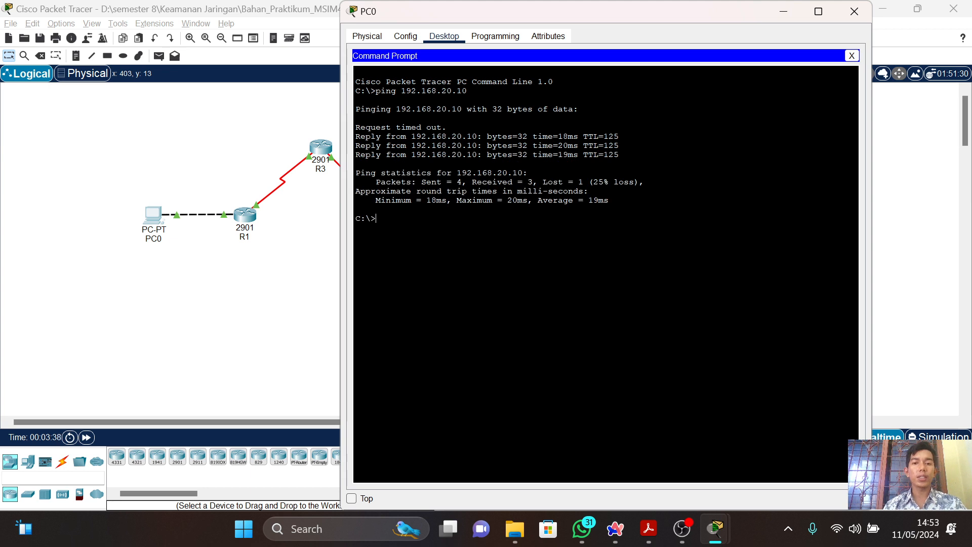
Repeat the ping to 192.168.20.10, then close the Command Prompt and PC0's window.
key("Up")
key("Return")
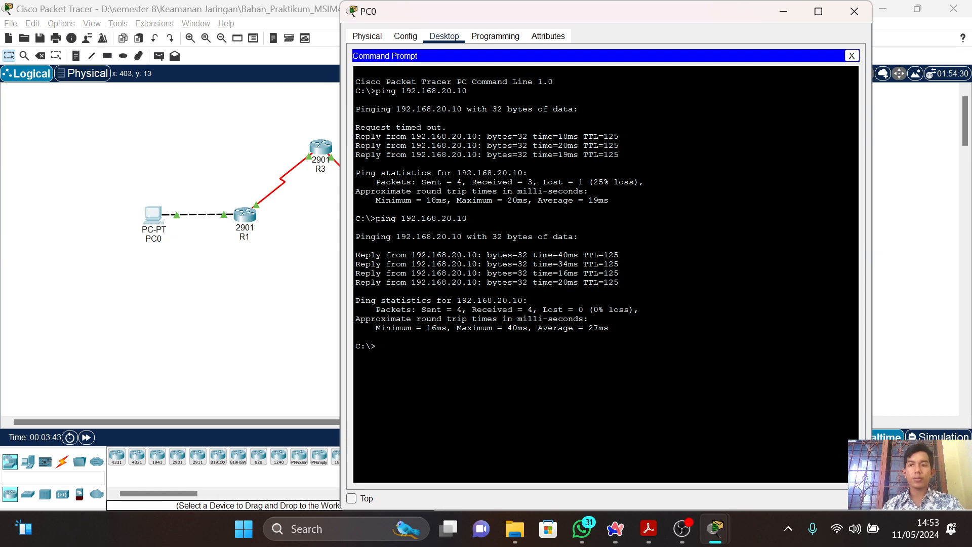
left_click(851, 56)
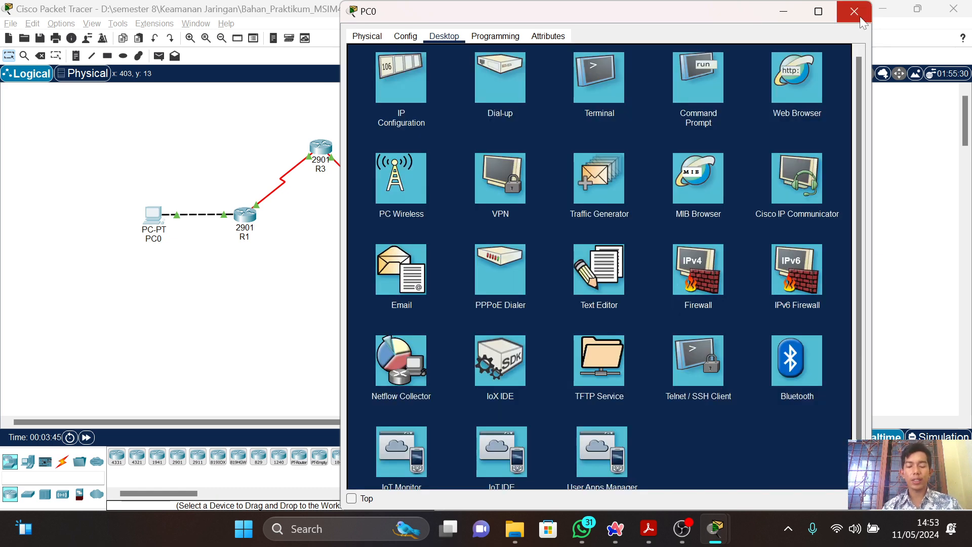
left_click(861, 18)
Switch to the PDF guide and copy the command "license boot module c2900 technology-package securityk9" from step a of Tahap Pelaksanaan Percobaan.
key("alt+Tab")
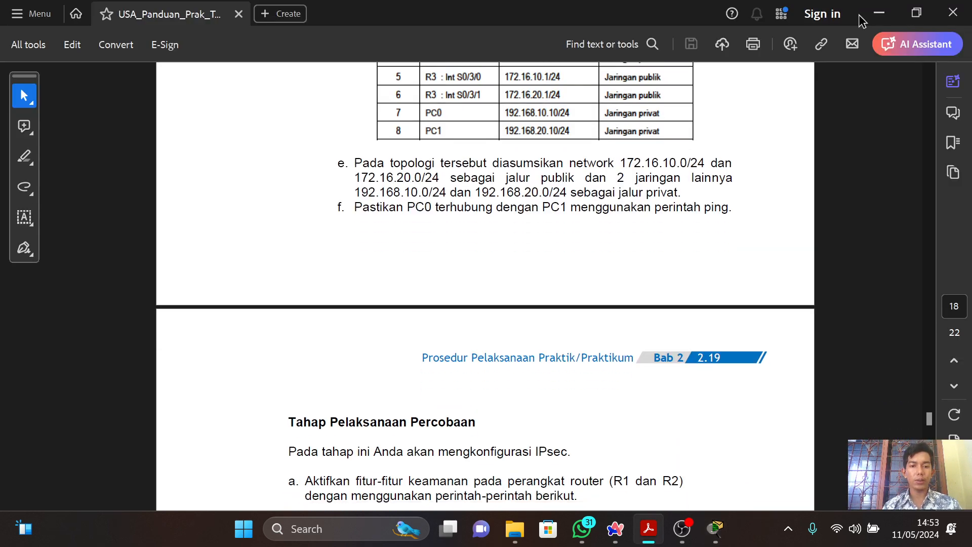
key("Down")
key("Down")
key("Down")
key("Down")
key("Down")
key("Down")
key("Down")
key("Down")
key("Down")
key("Down")
key("Down")
key("Down")
key("Down")
key("Down")
key("Down")
key("Down")
key("Down")
key("Down")
key("Down")
key("Down")
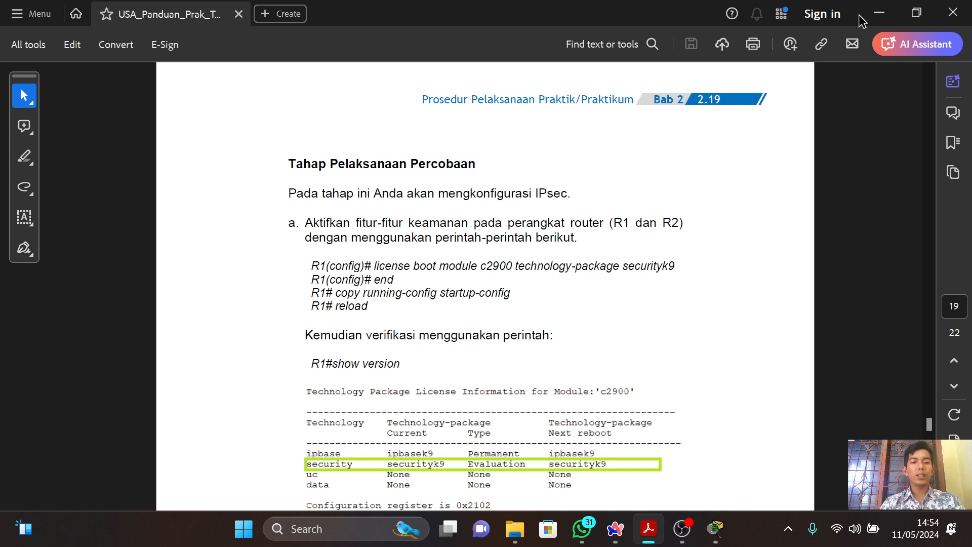
key("Down")
key("Down")
key("Down")
key("Down")
key("Down")
key("Down")
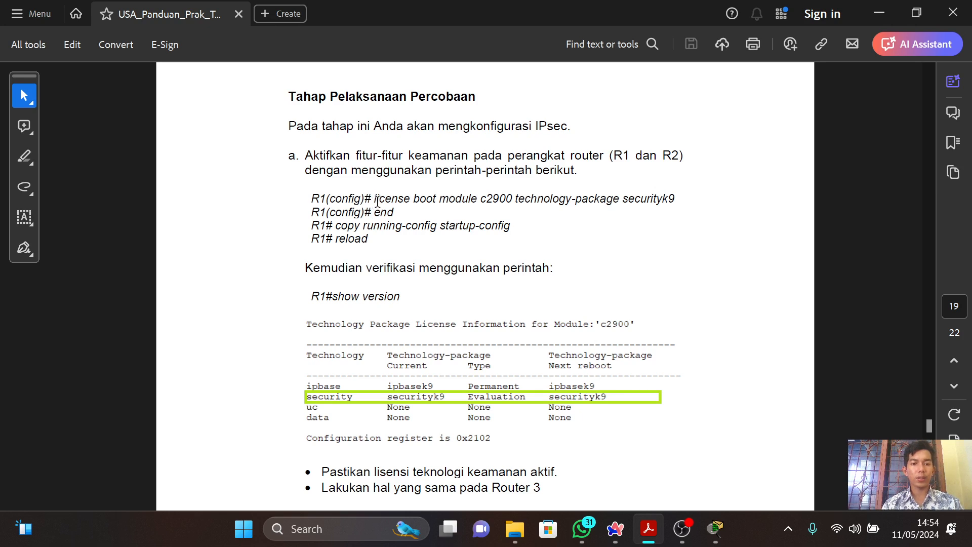
left_click_drag(375, 202, 541, 488)
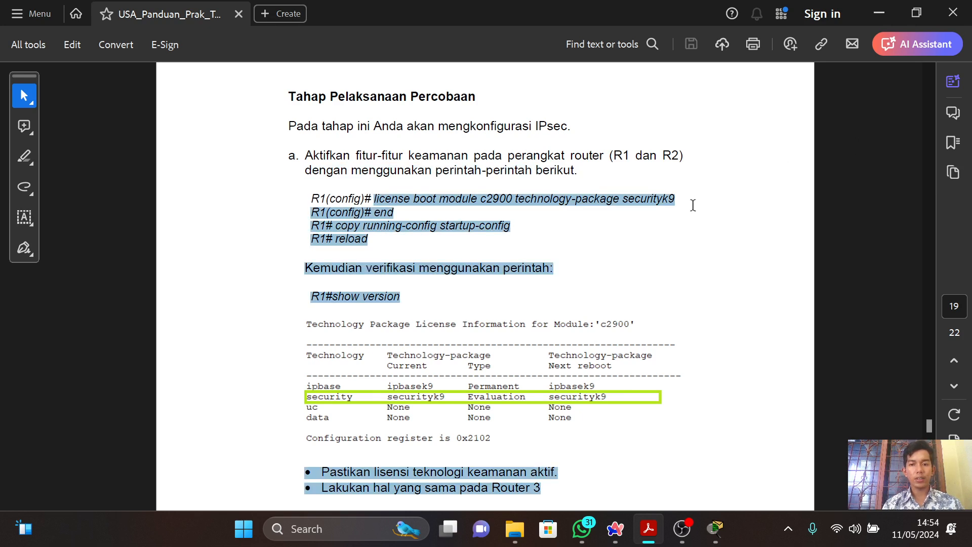
left_click_drag(693, 205, 678, 202)
key("ctrl+c")
Switch to Packet Tracer, open R1's command line and exit the Serial0/3/0 interface mode to global configuration.
key("alt+Tab")
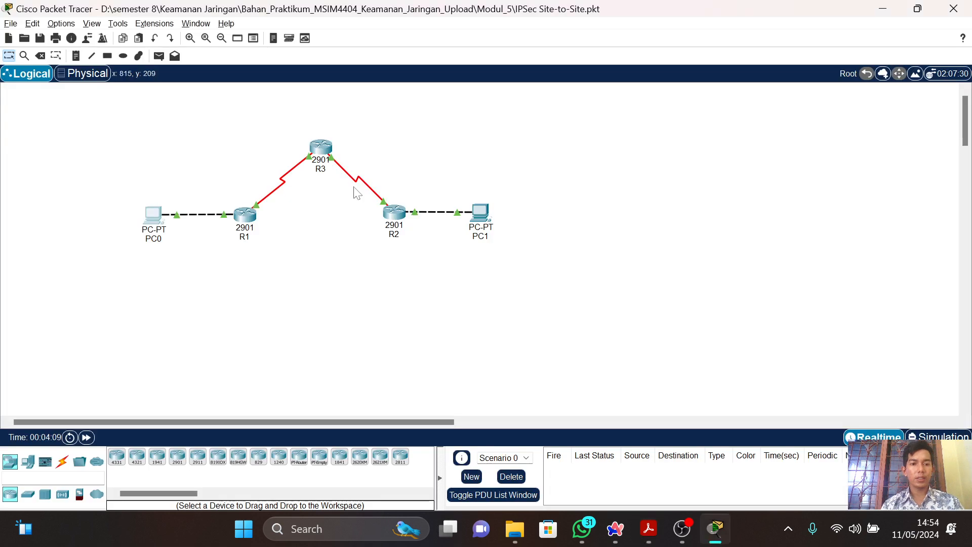
left_click(245, 215)
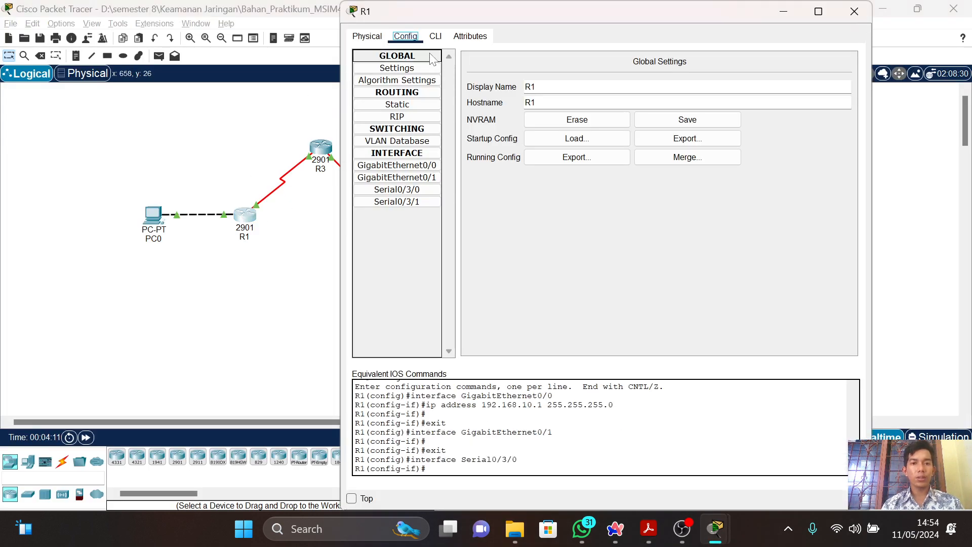
left_click(436, 37)
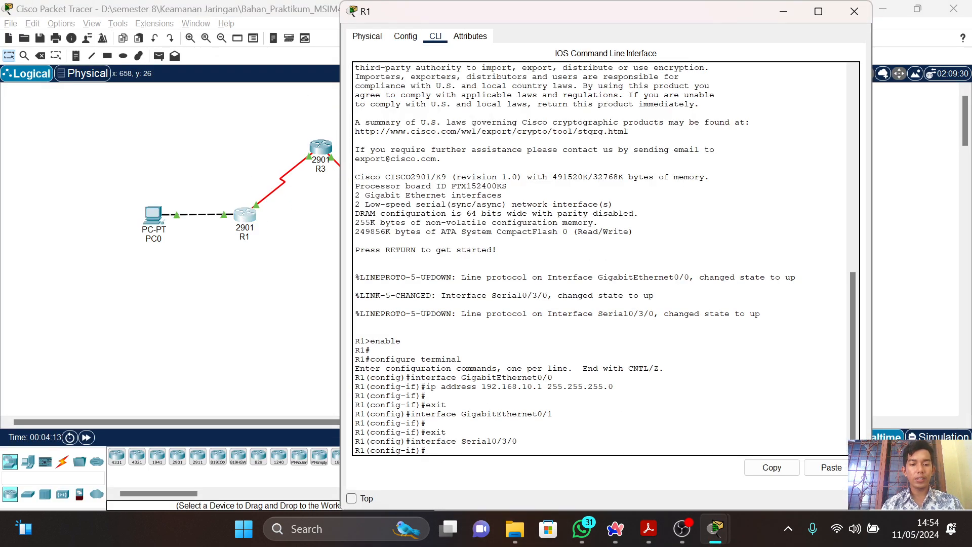
type("exit")
key("Return")
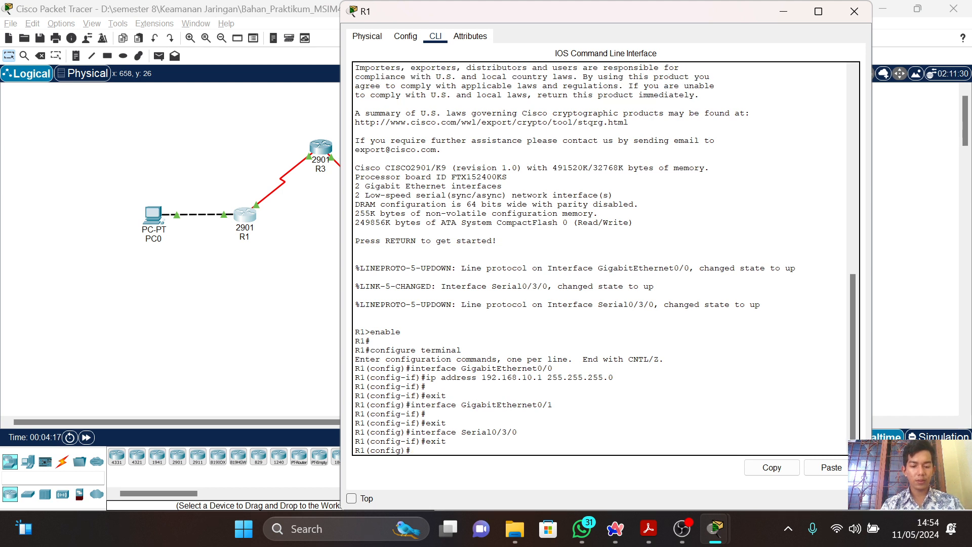
Run the copied securityk9 license boot command on R1 and accept the license agreement with yes.
left_click(831, 468)
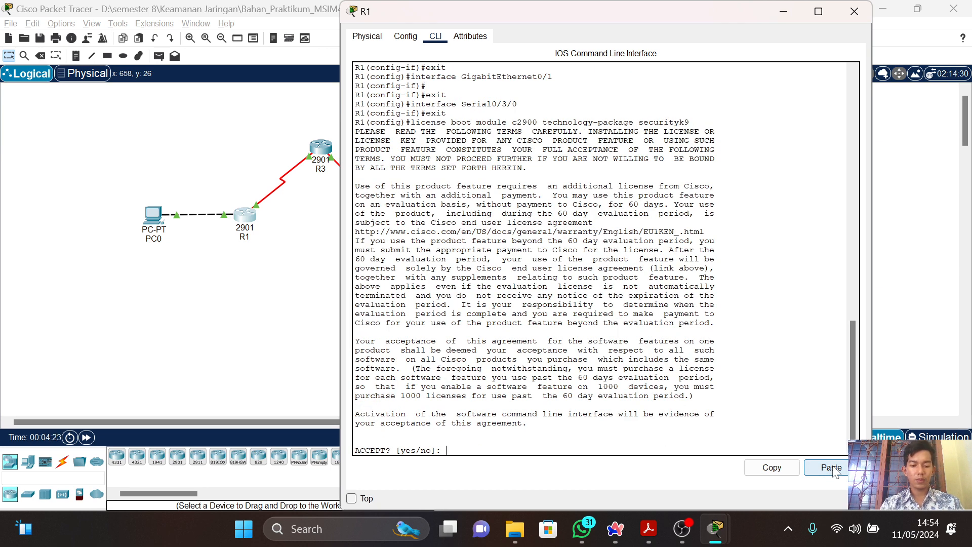
type("yes")
key("Return")
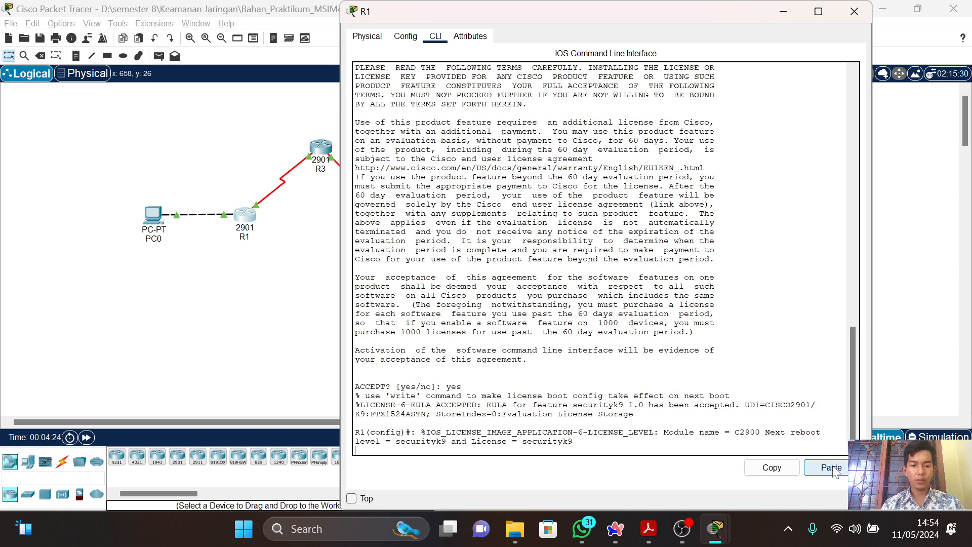
key("Return")
key("Return")
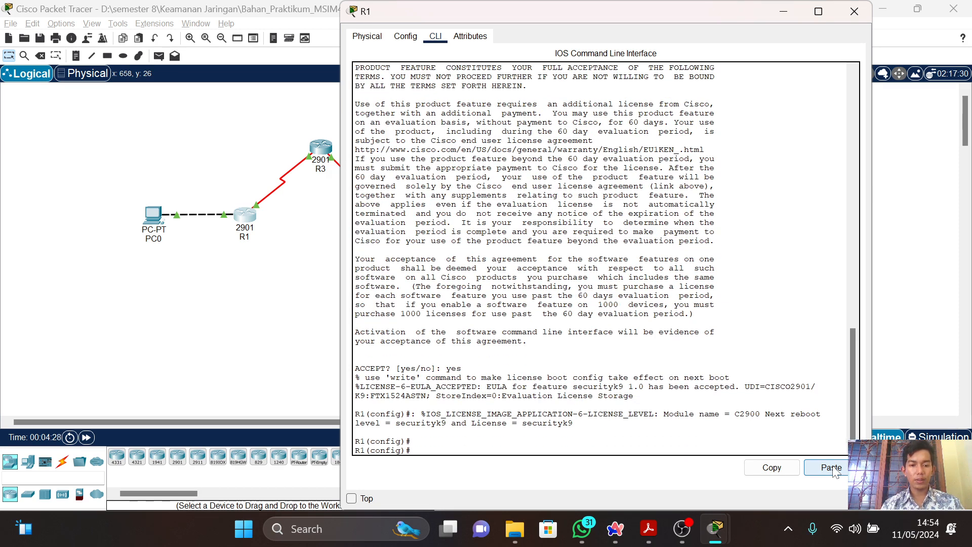
Check the guide's next command, then leave R1's configuration mode with end.
key("alt+Tab")
key("alt+Tab")
key("alt+Tab")
key("Tab")
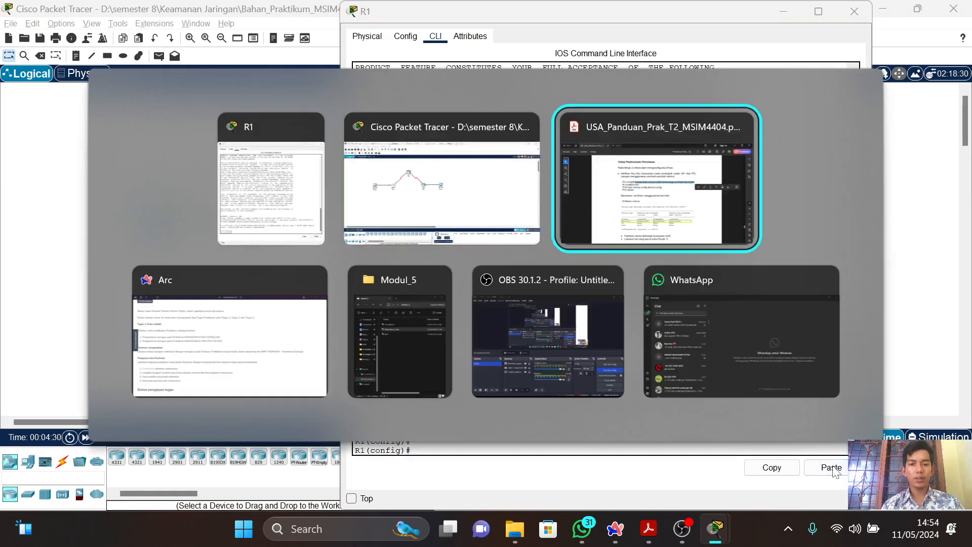
Save R1's configuration with "copy running-config startup-config", following the guide and accepting the default destination filename.
key("alt+Tab")
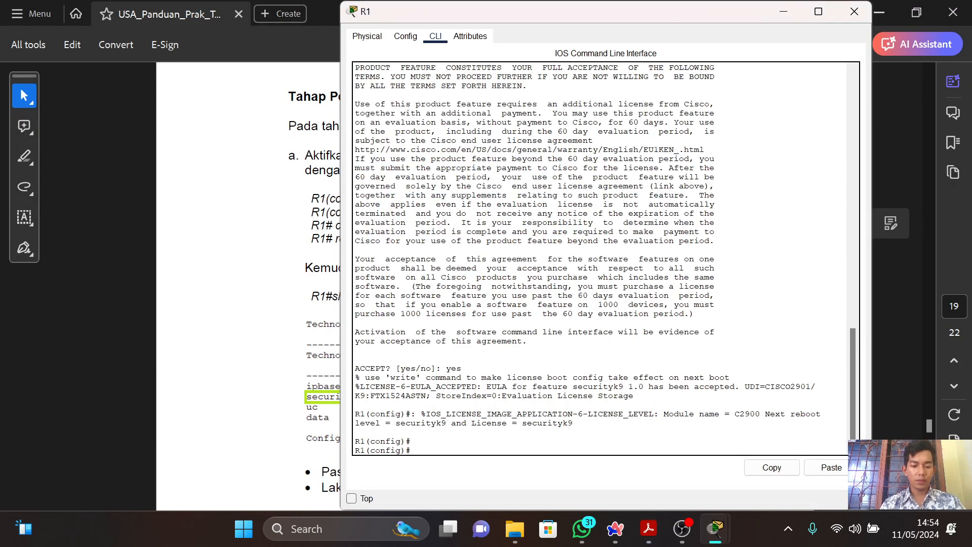
type("end")
key("Return")
key("alt+Tab")
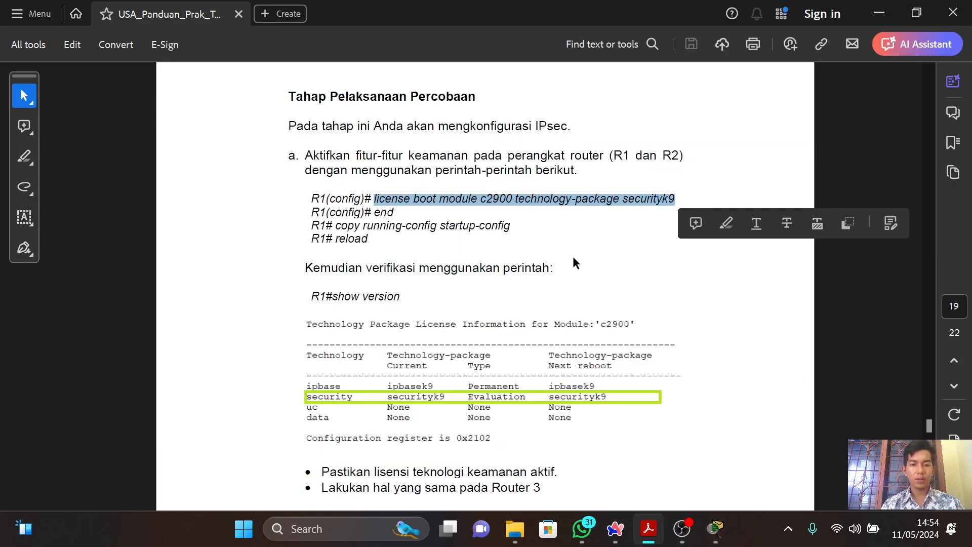
key("alt+Tab")
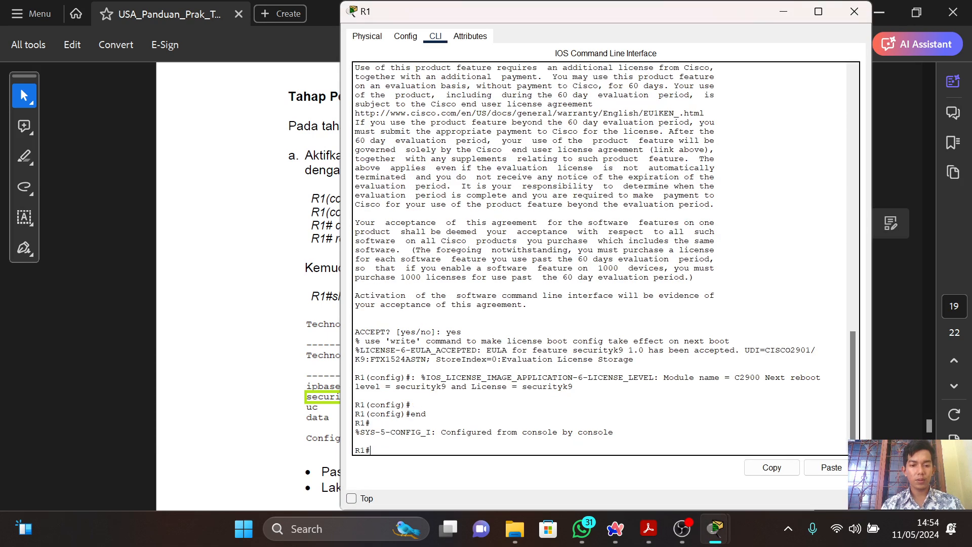
key("alt+Tab")
key("alt+Tab")
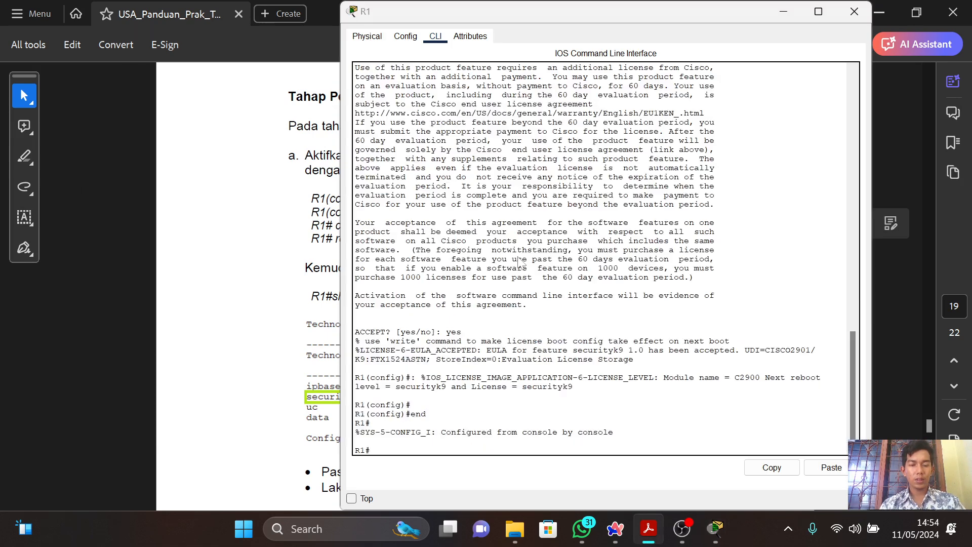
type("copy running")
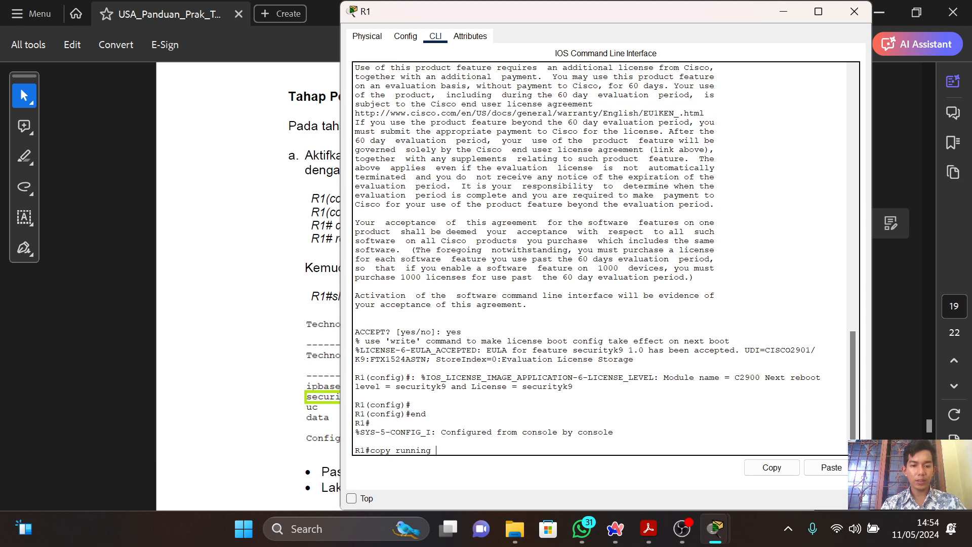
key("alt+Tab")
key("alt+Tab")
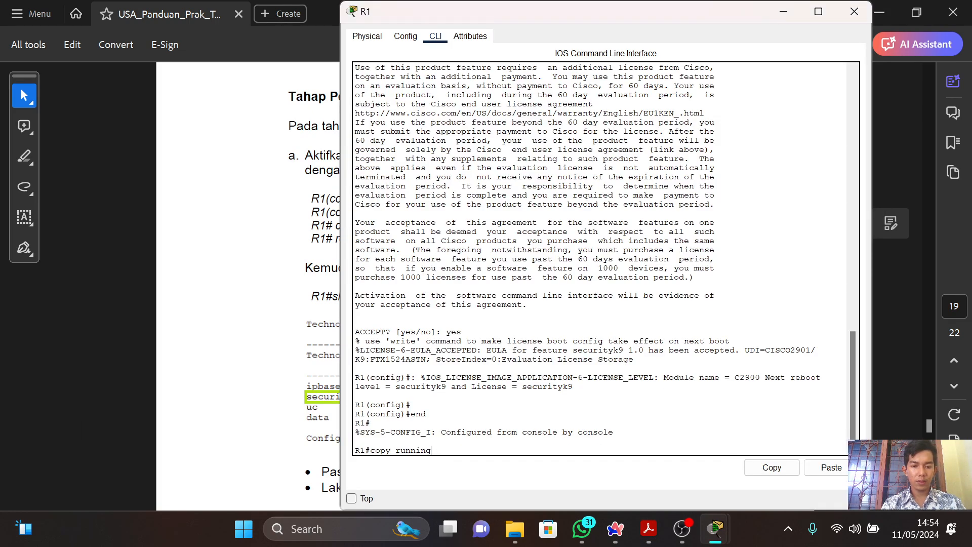
type("-conif")
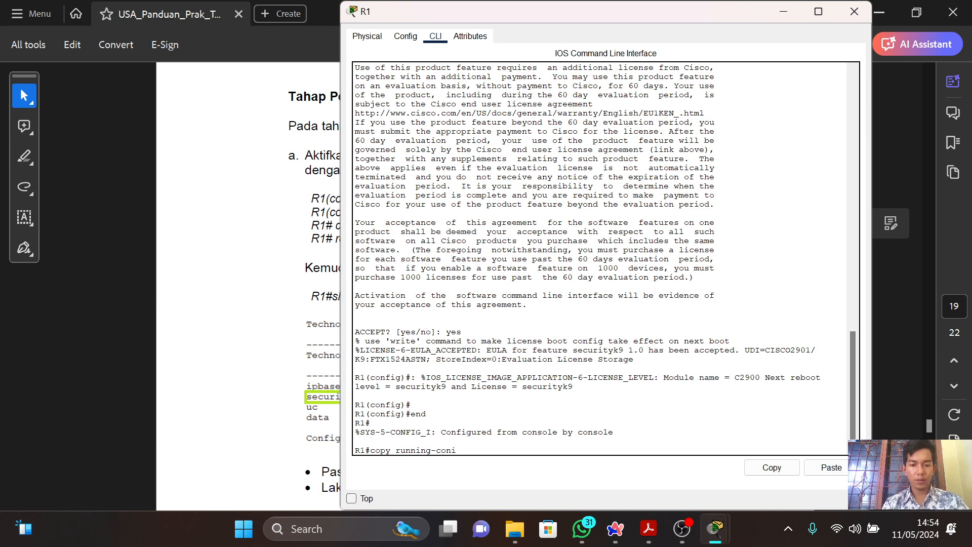
key("BackSpace")
type("fig s")
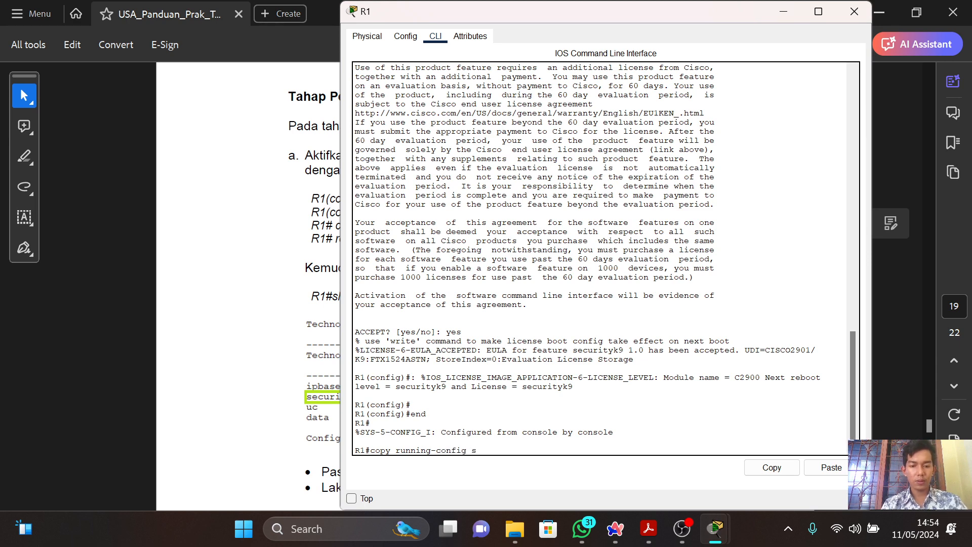
type("tar")
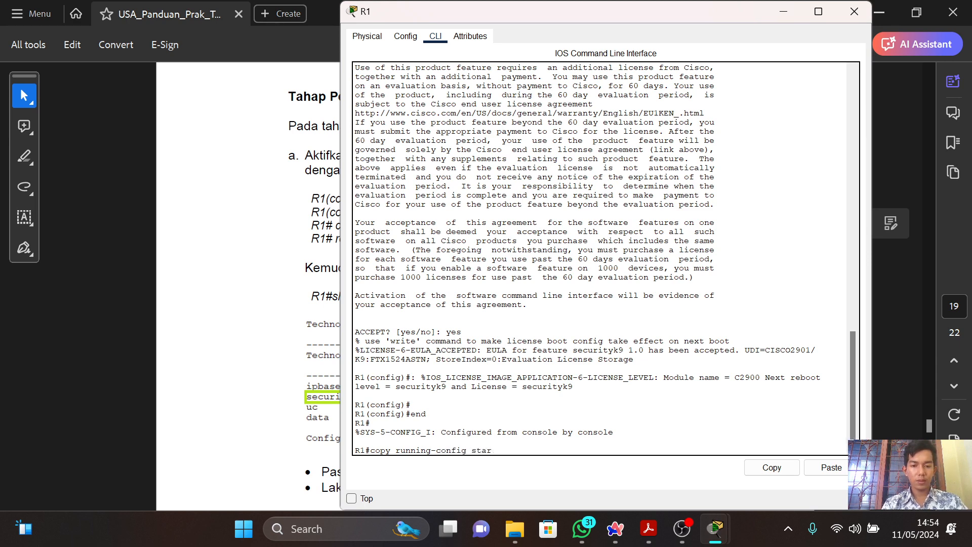
type("t")
type("up")
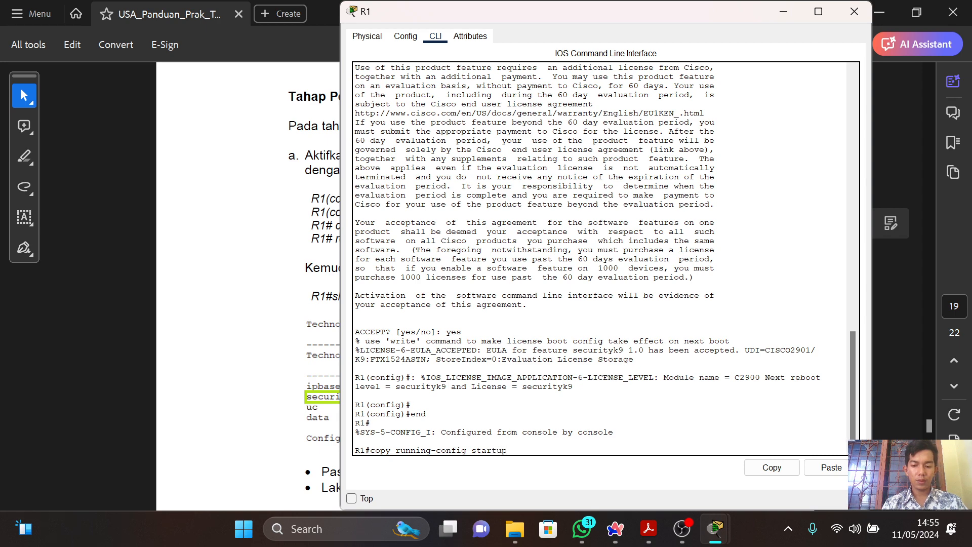
type("-config")
key("Return")
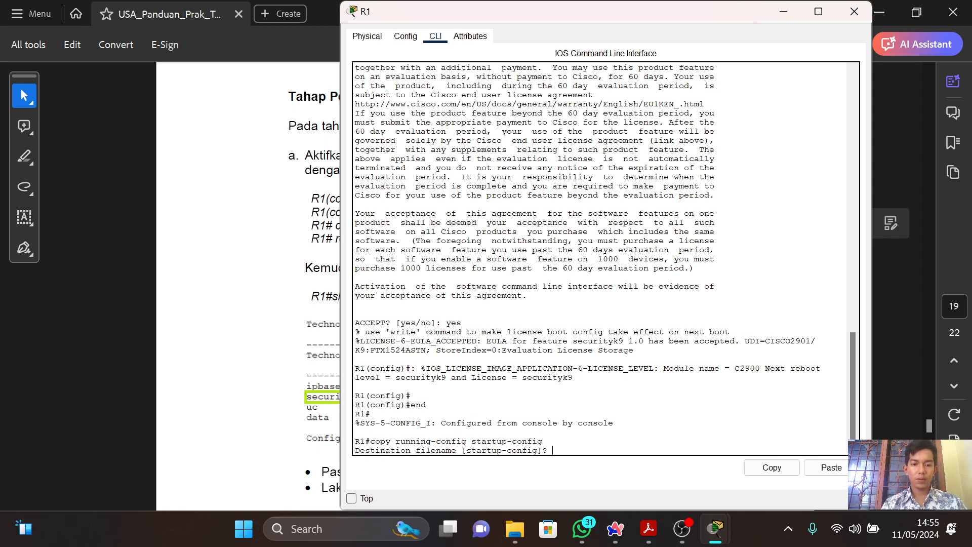
key("Return")
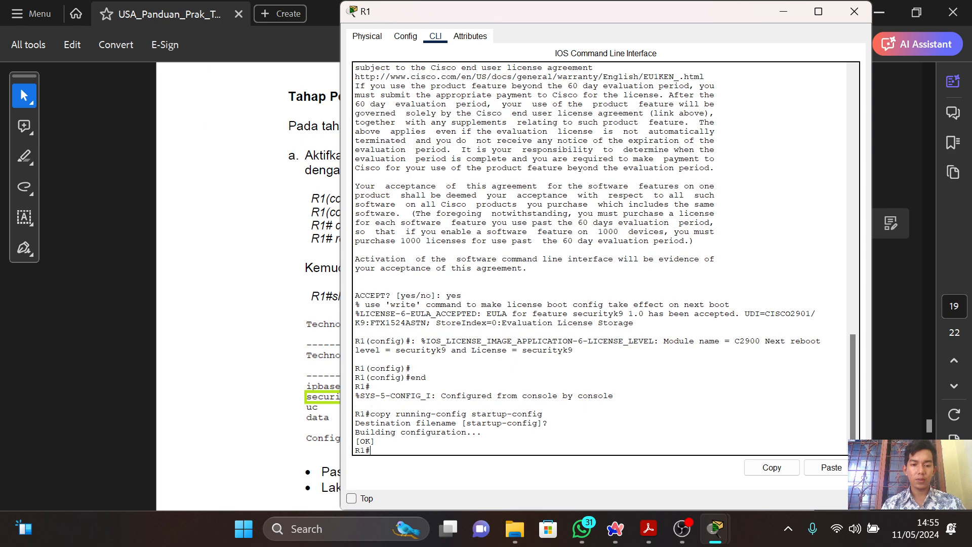
Restart R1 with the reload command, confirm it, and return to the router prompt after booting.
key("alt+Tab")
key("alt+Tab")
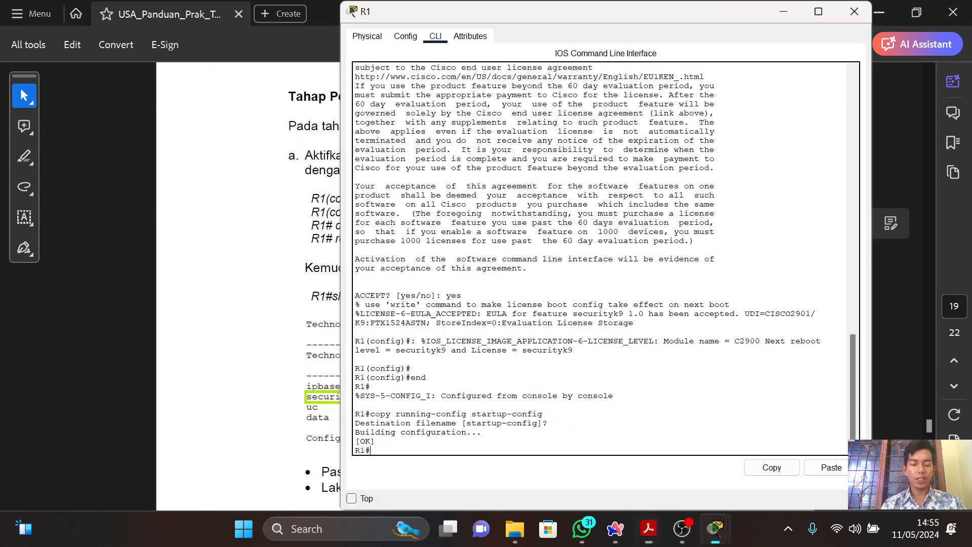
type("reload")
key("Return")
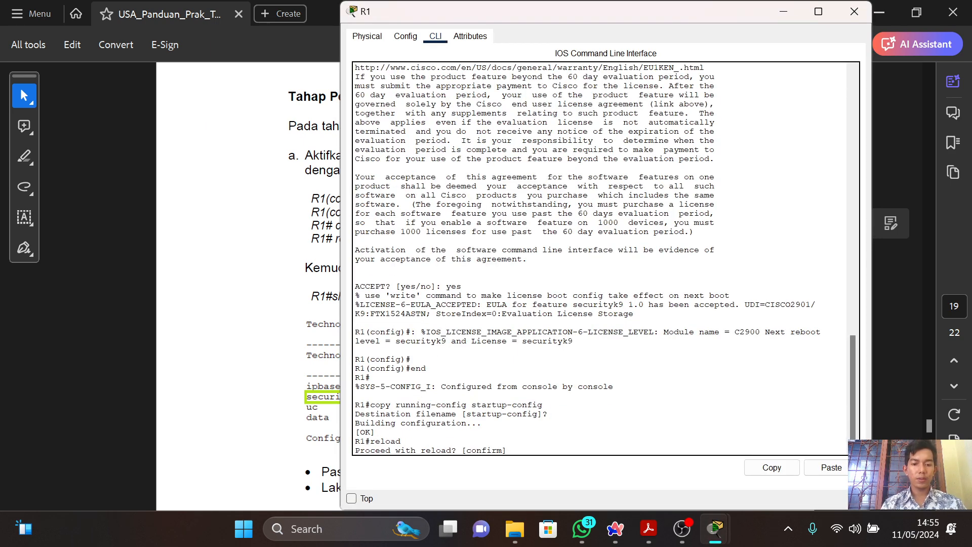
key("Return")
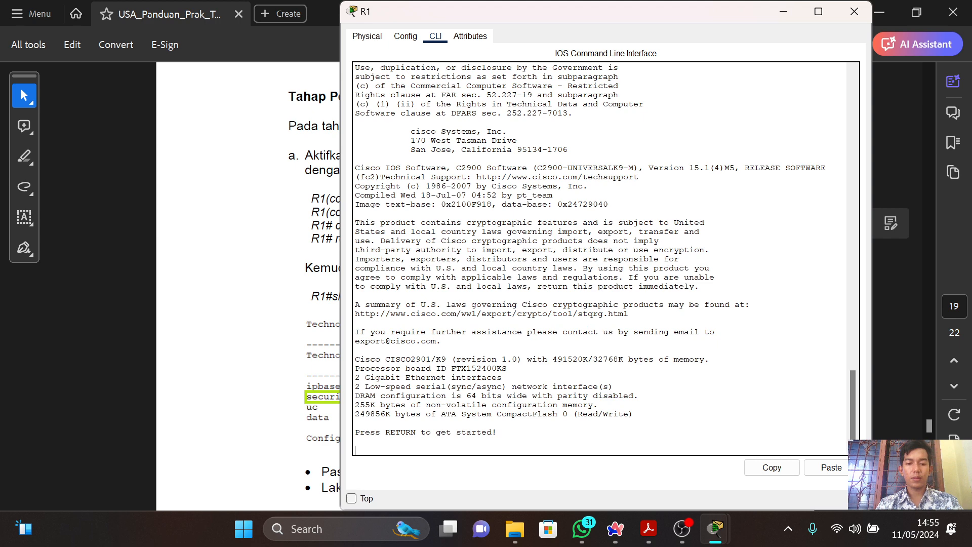
key("Return")
Check the guide's verification command and run "sh version" on R1.
key("alt+Tab")
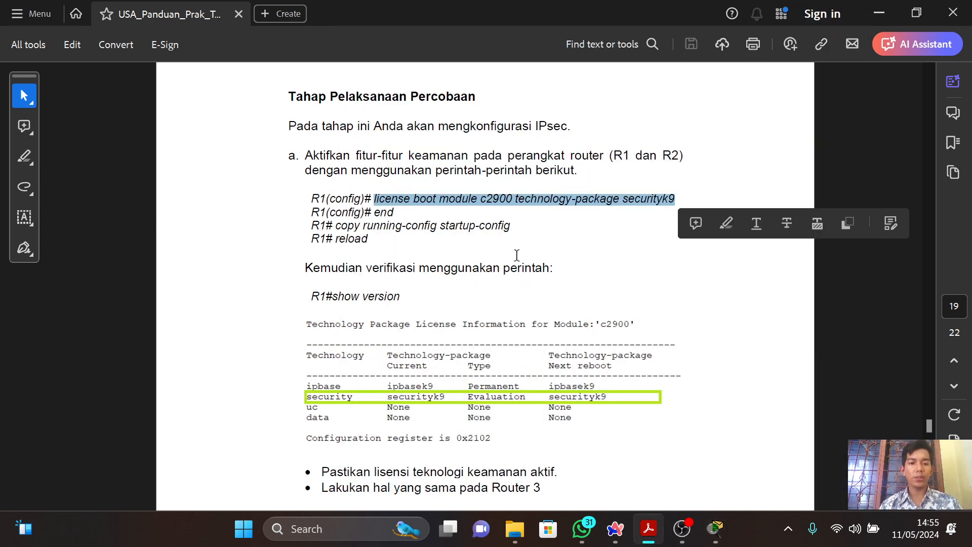
key("alt+Tab")
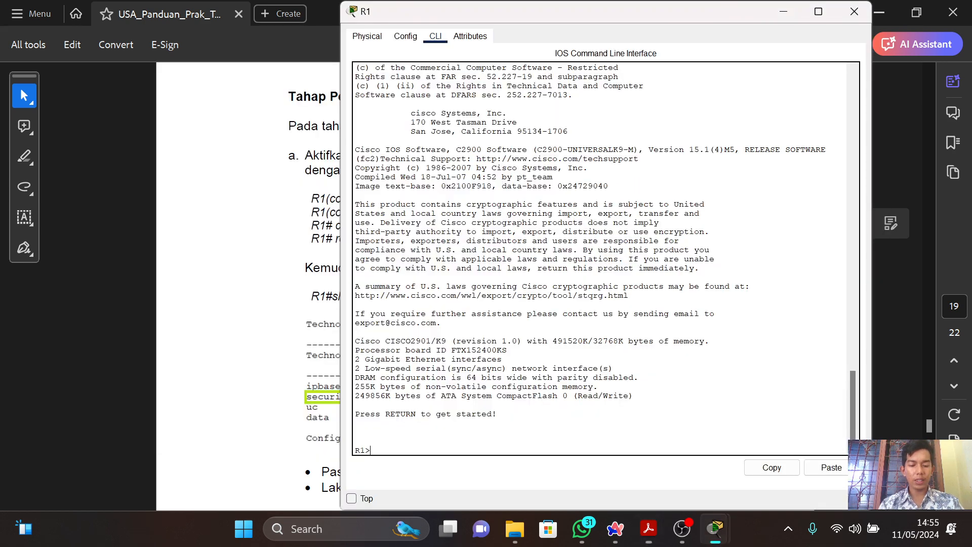
type("sh")
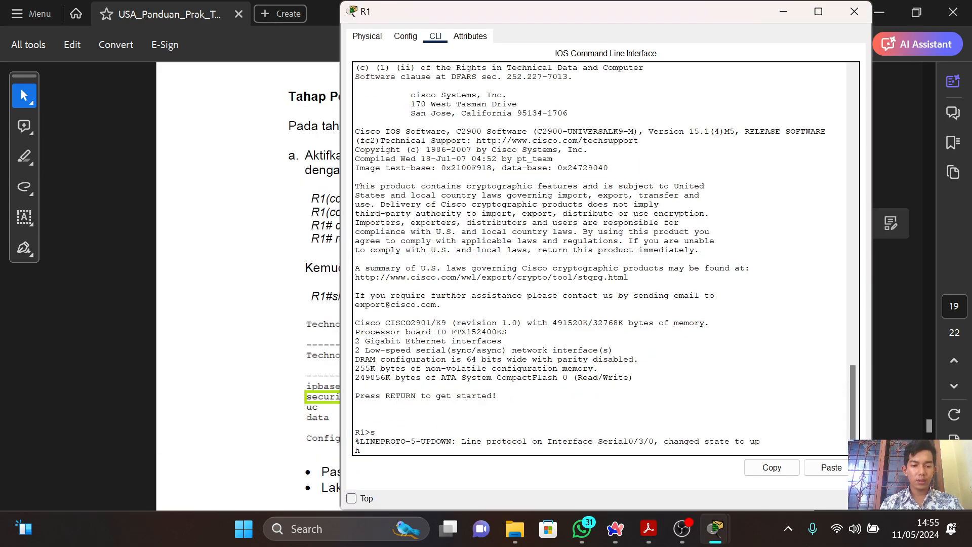
key("Return")
type("sh")
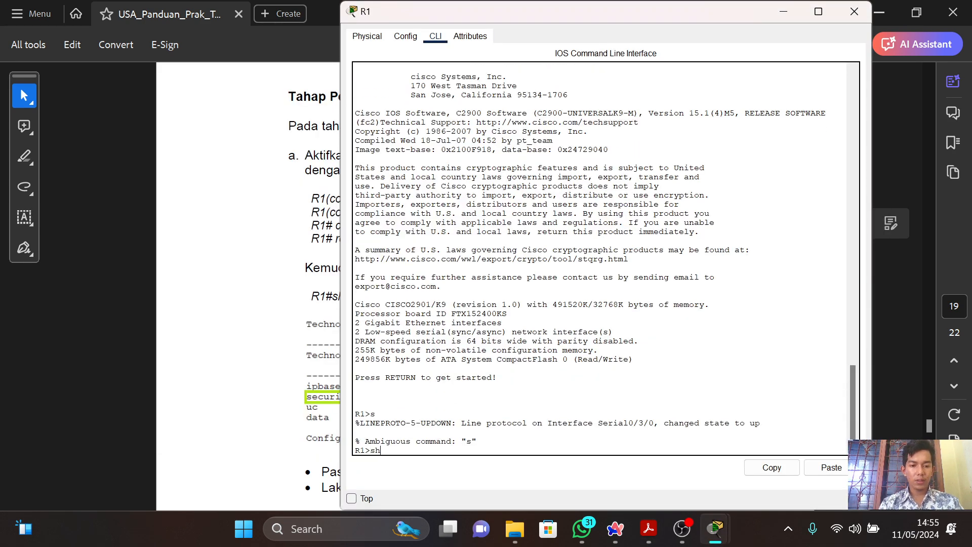
type(" ver")
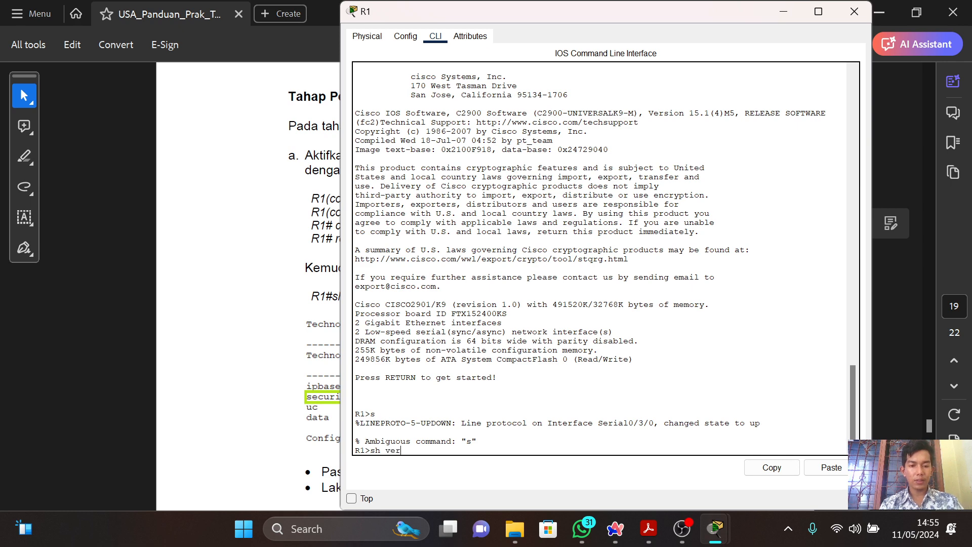
type("sion")
key("Return")
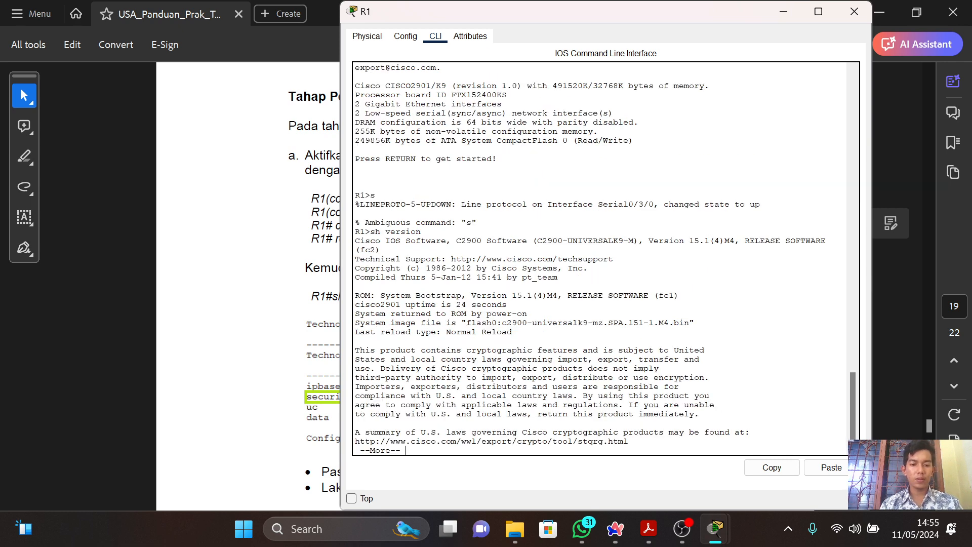
Page through the version output to the security row of the c2900 technology package license table.
key("space")
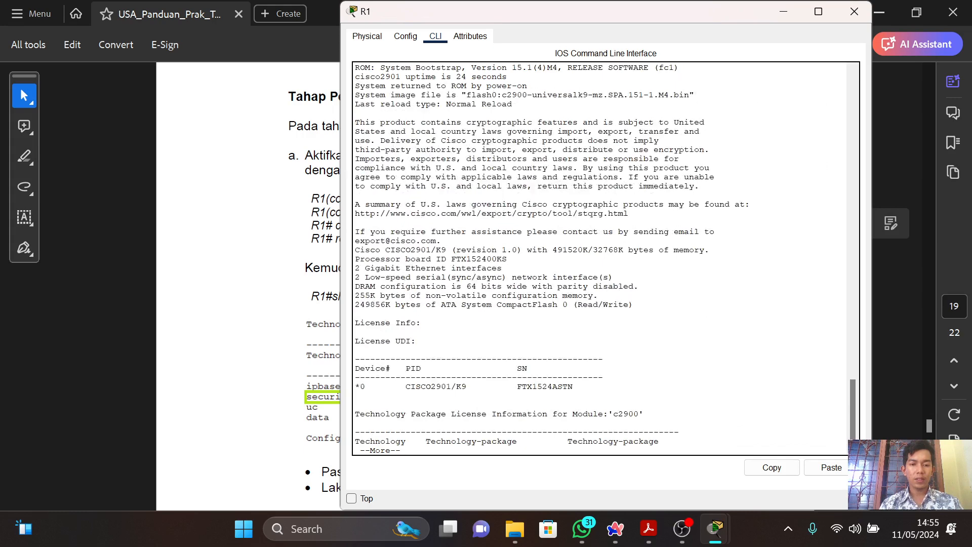
key("Return")
key("Return")
key("Return")
key("Return")
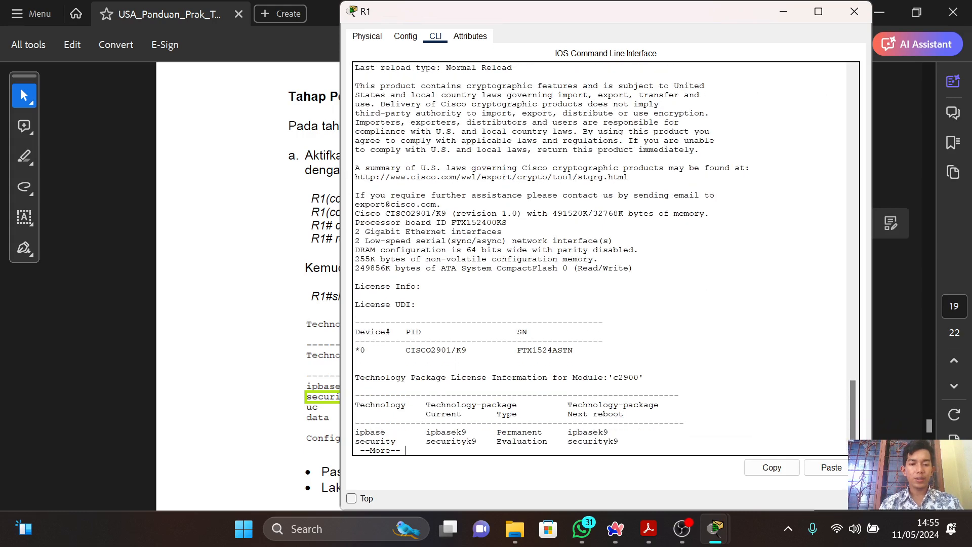
Page through the rest of R1's version output and compare its license table with the guide, reading the instruction for Router 3.
key("Return")
key("Return")
key("Return")
key("Return")
key("Return")
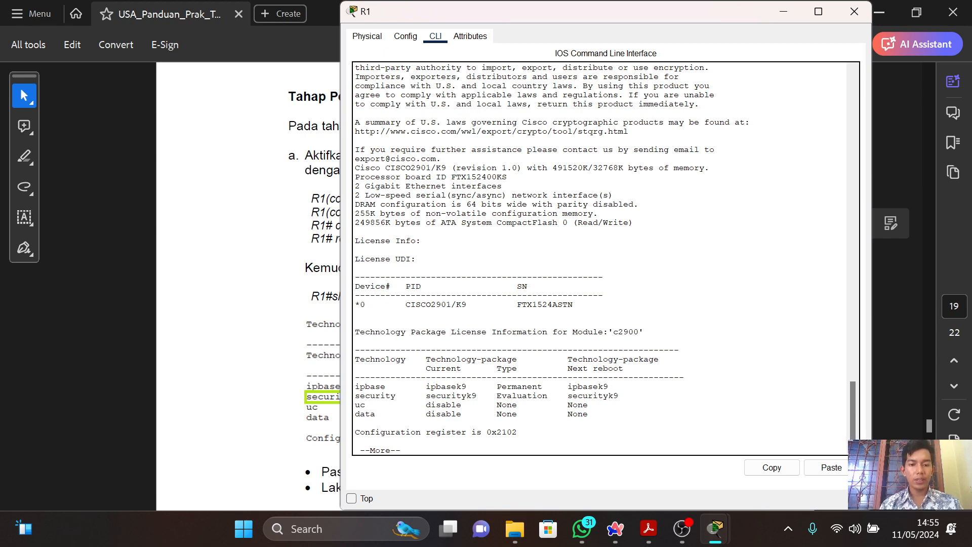
key("alt+Tab")
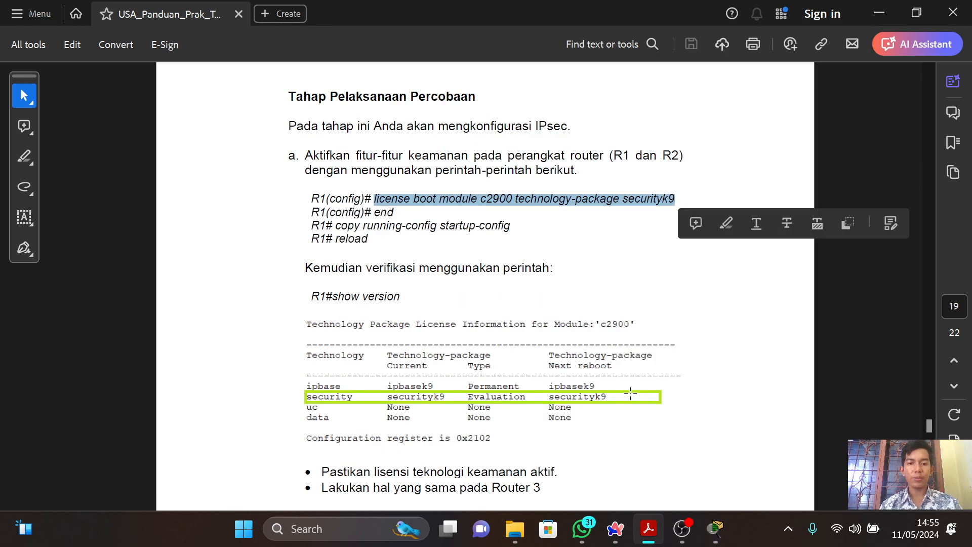
left_click(630, 393)
scroll(631, 394, "down", 1)
scroll(630, 393, "down", 3)
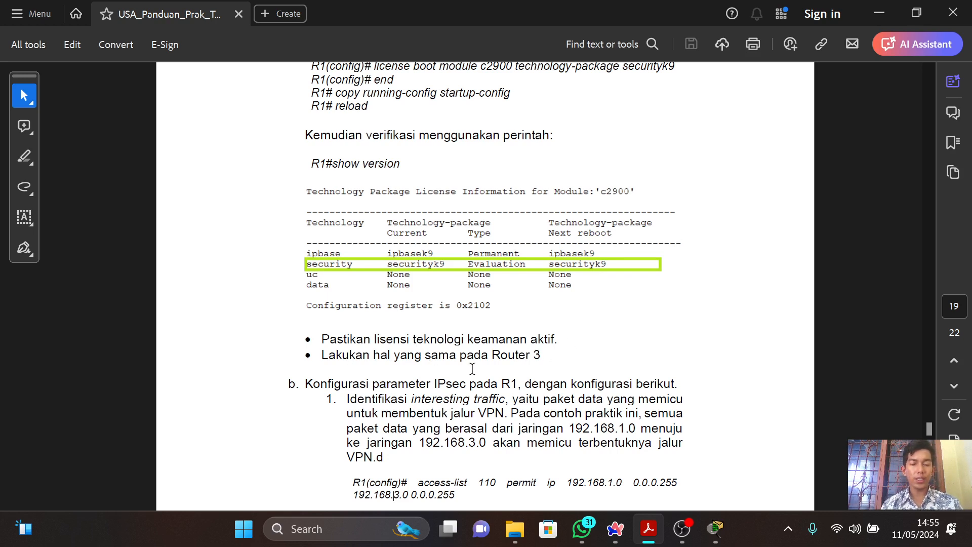
key("alt+Tab")
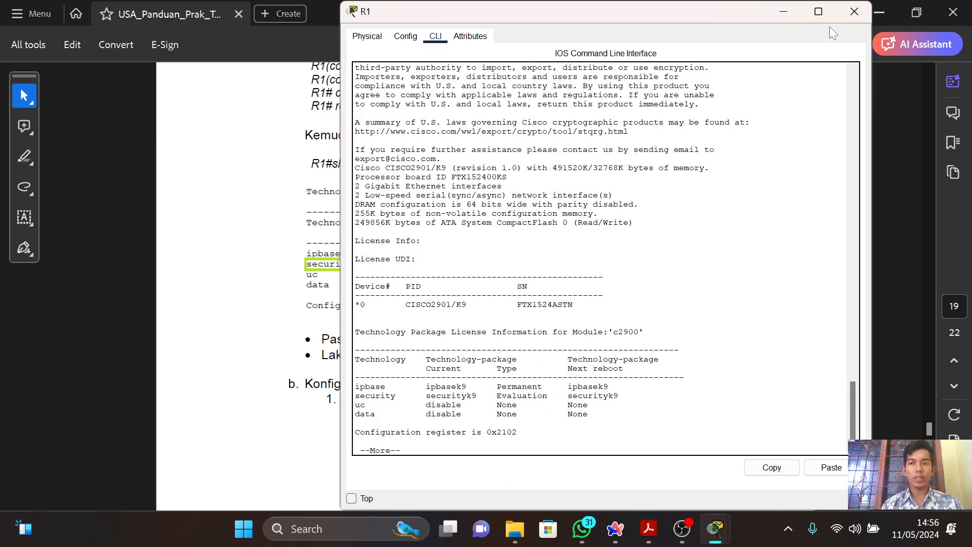
Close R1's window, open R3's command line and exit its interface configuration mode to global configuration.
left_click(851, 10)
key("alt+Tab")
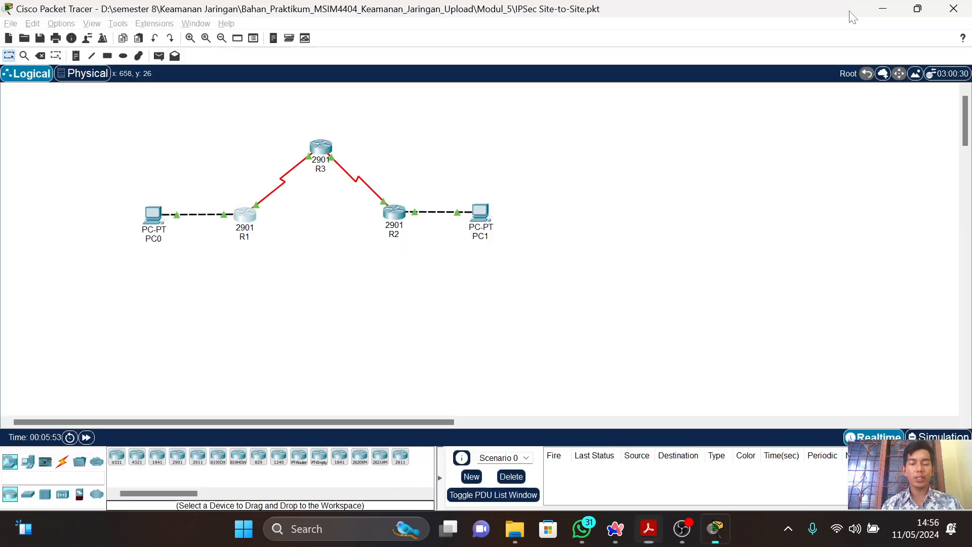
left_click(324, 159)
left_click(434, 36)
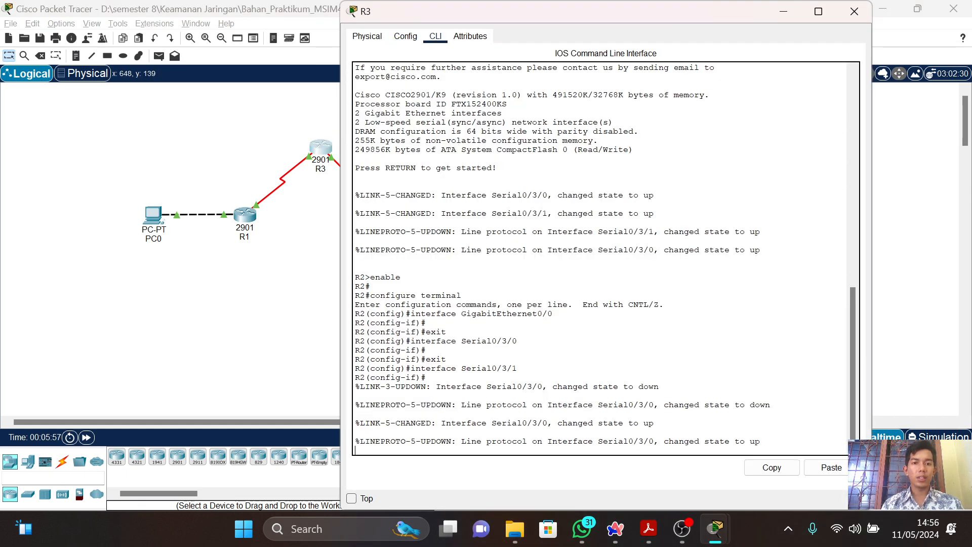
key("Return")
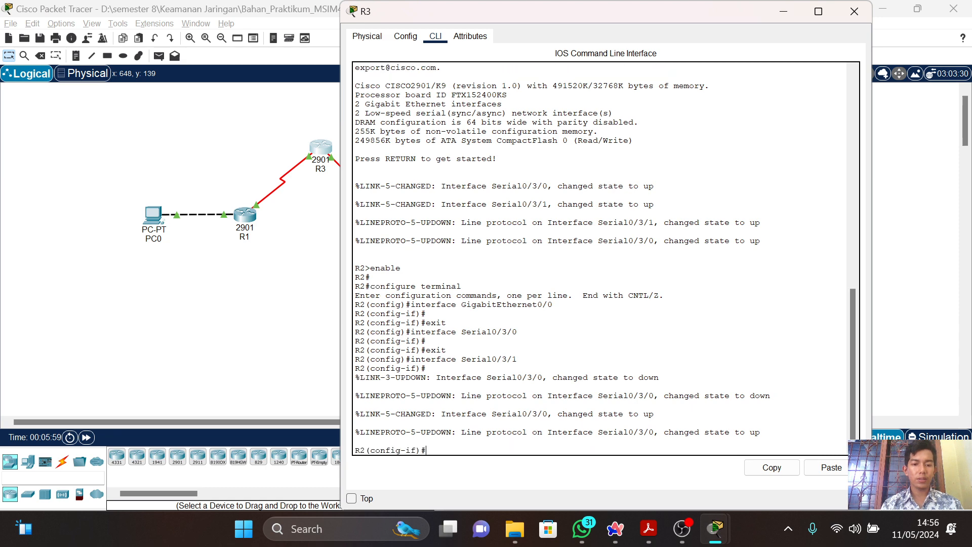
type("exit")
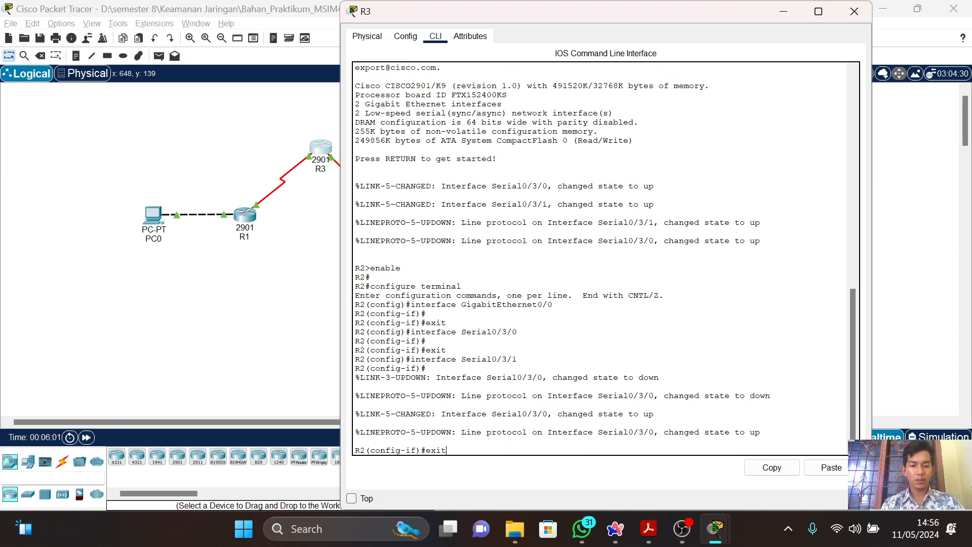
key("Return")
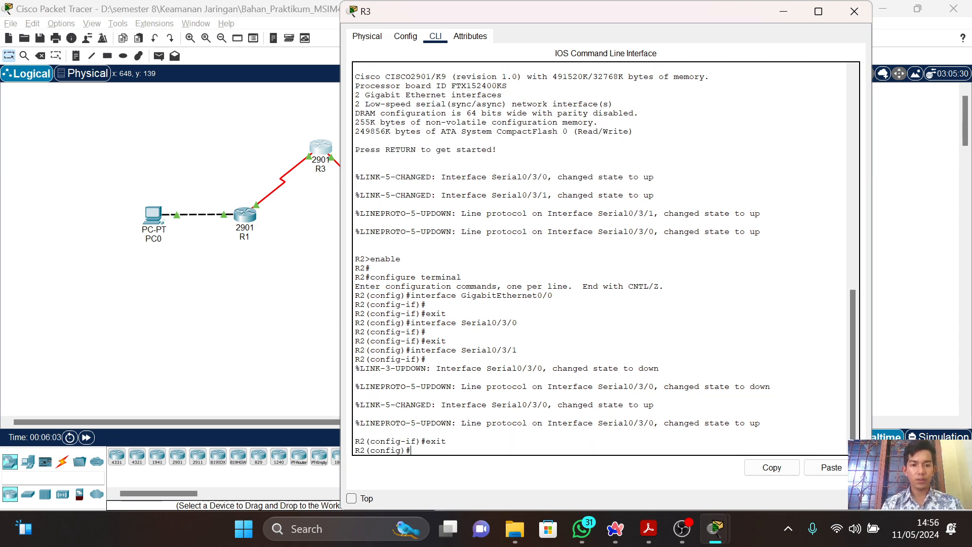
Copy "license boot module c2900 technology-package securityk9" from the guide and run it on R3.
key("alt+Tab")
key("alt+Tab")
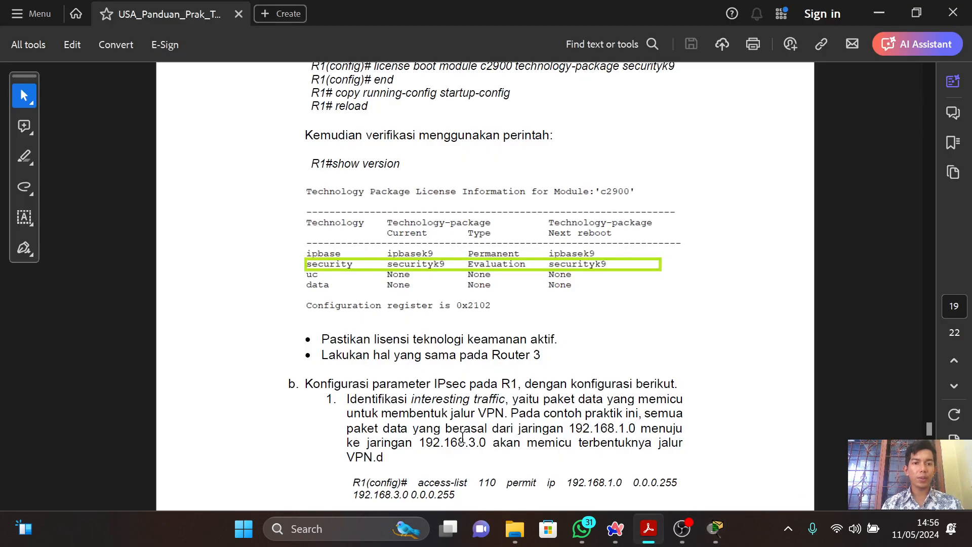
left_click(655, 187)
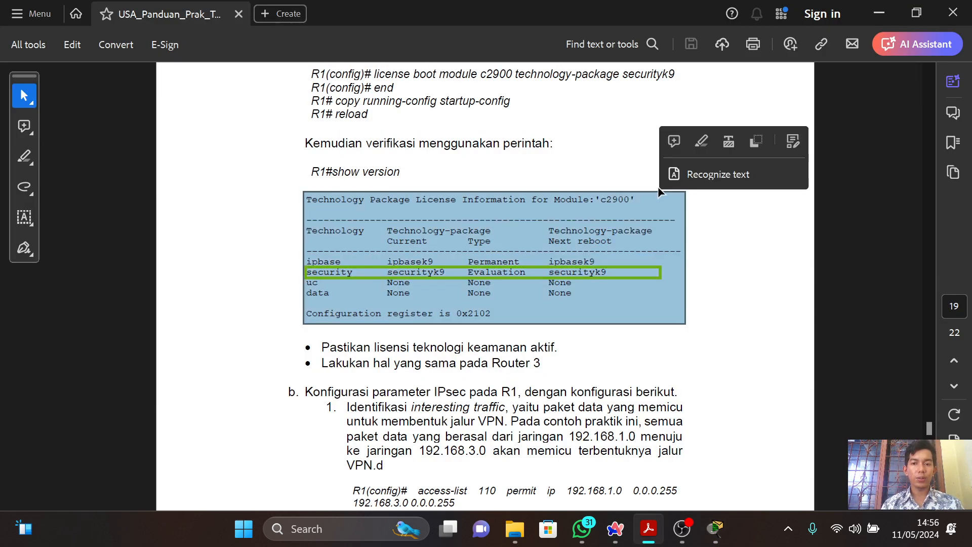
scroll(660, 190, "up", 3)
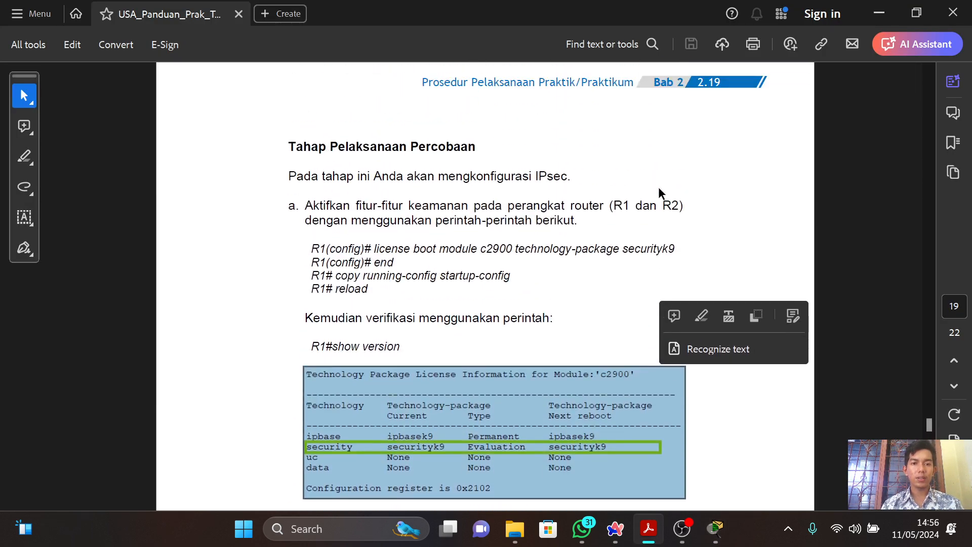
left_click(410, 272)
left_click_drag(375, 248, 687, 235)
key("ctrl+c")
key("alt+Tab")
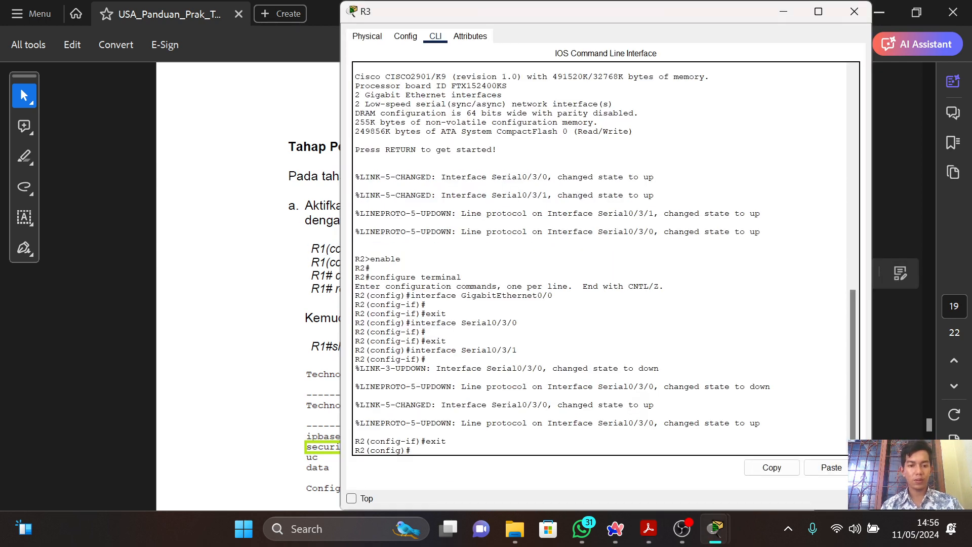
left_click(833, 467)
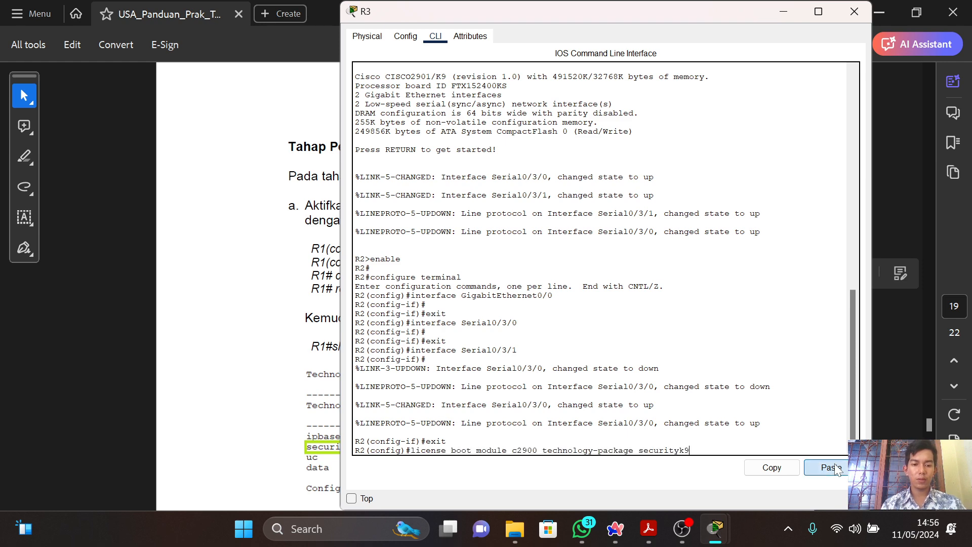
key("Return")
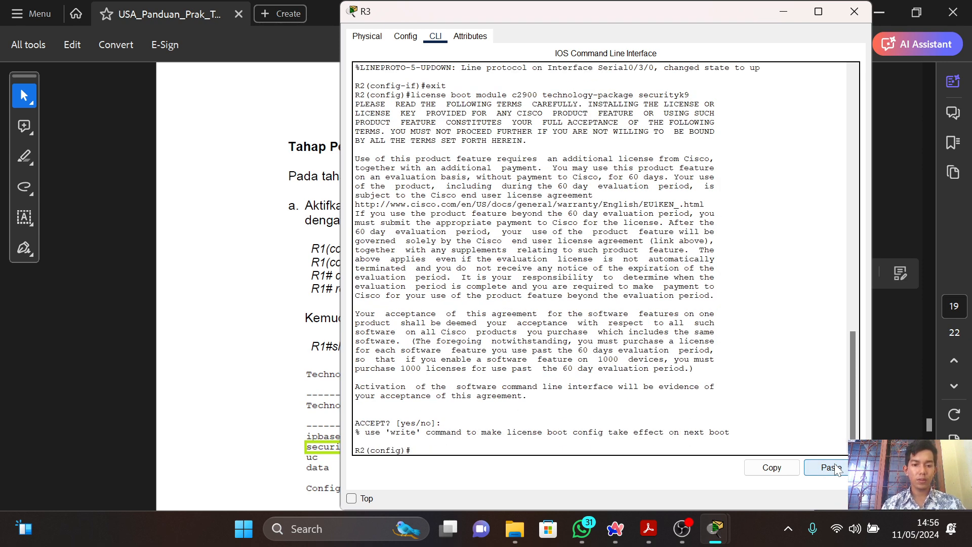
Run the securityk9 license command on R3 again and accept the license agreement with "yes".
left_click(833, 467)
type("yes")
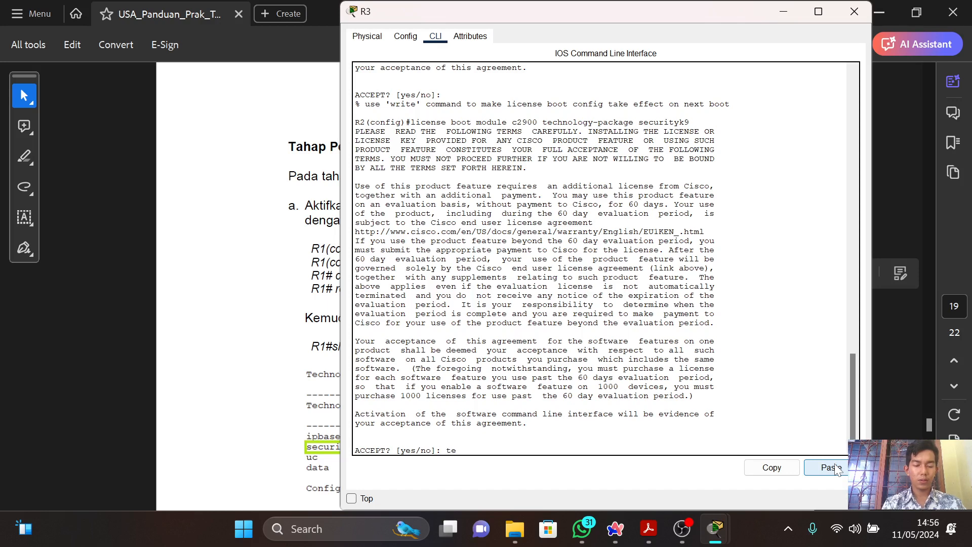
key("Return")
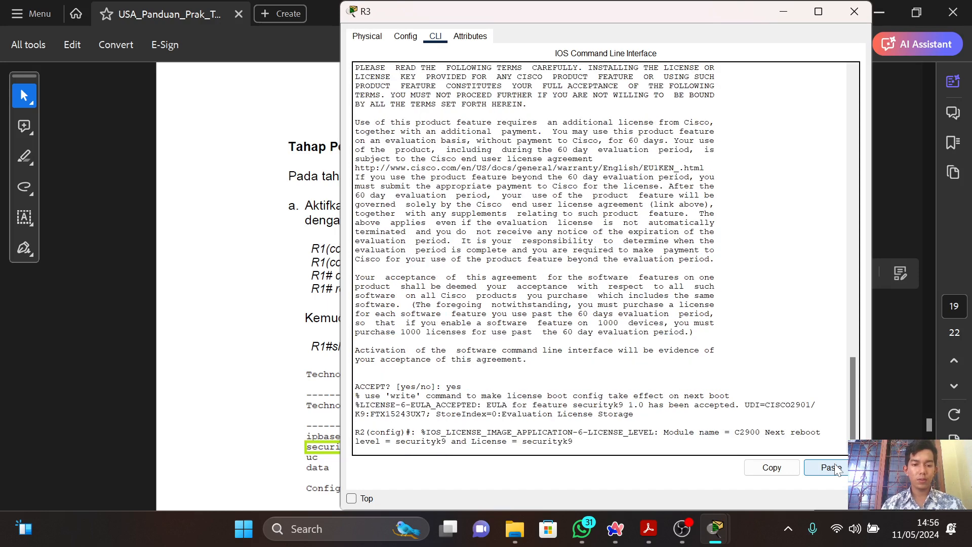
key("Return")
key("Return")
Check the guide's following command and leave R3's configuration mode with "end".
key("alt+Tab")
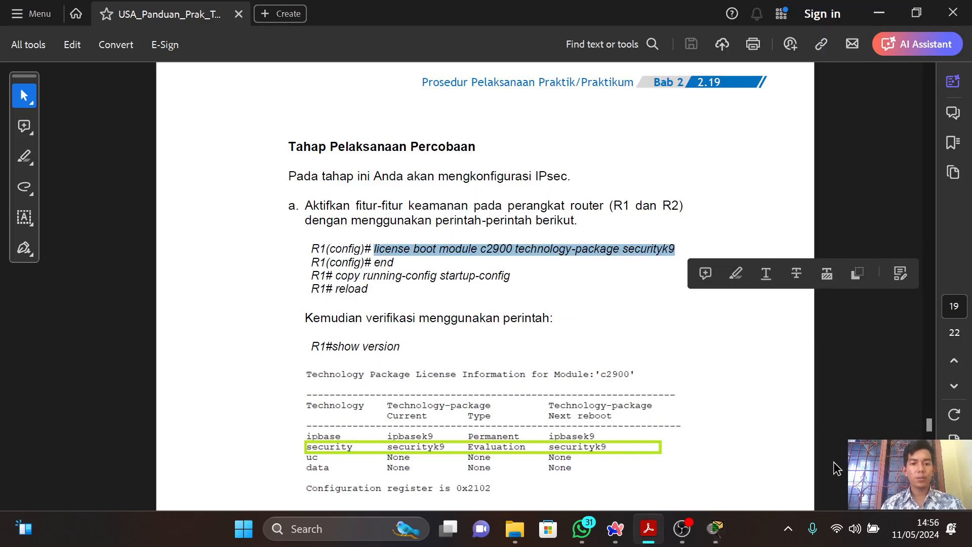
key("alt+Tab")
type("end")
key("Return")
Save R3's configuration with "copy running-config startup-config", following the guide and accepting the default destination filename.
key("alt+Tab")
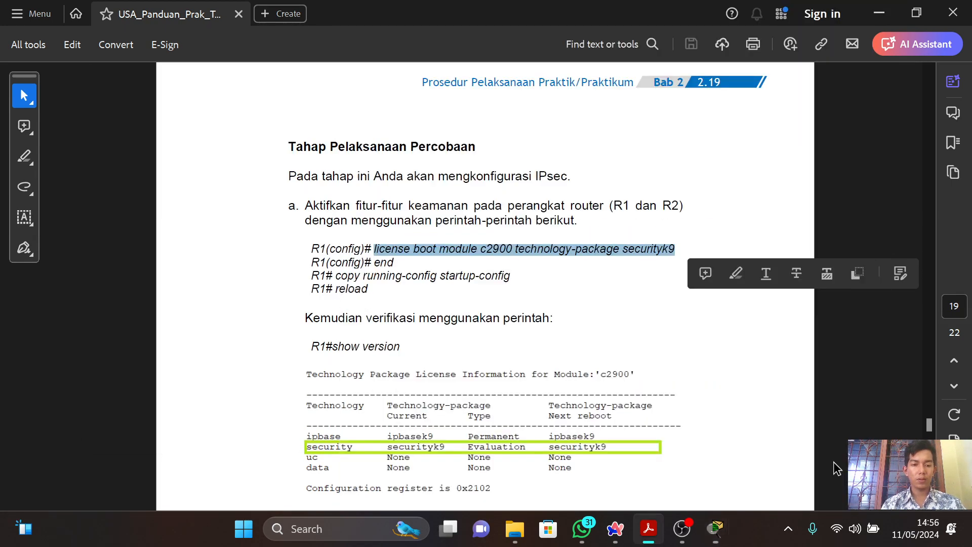
key("alt+Tab")
type("c")
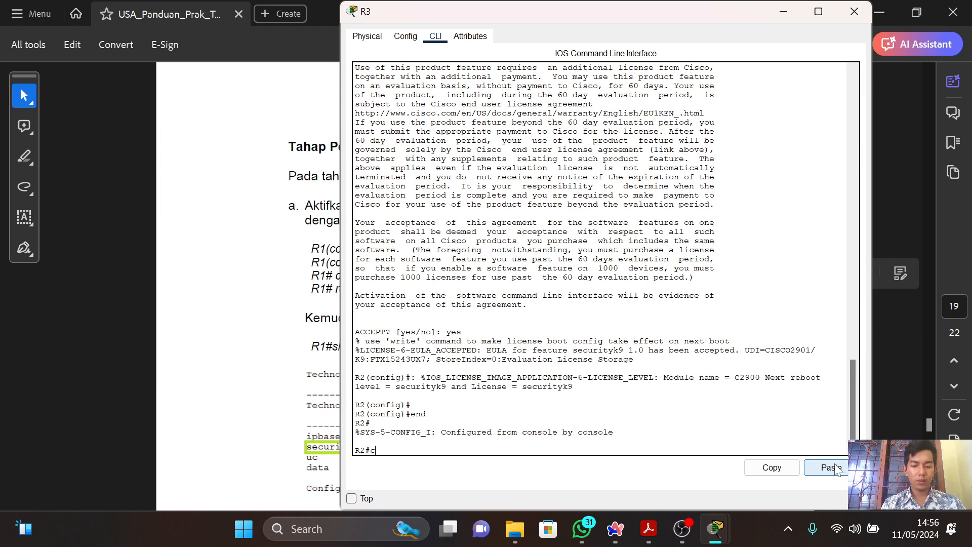
type("opy running=")
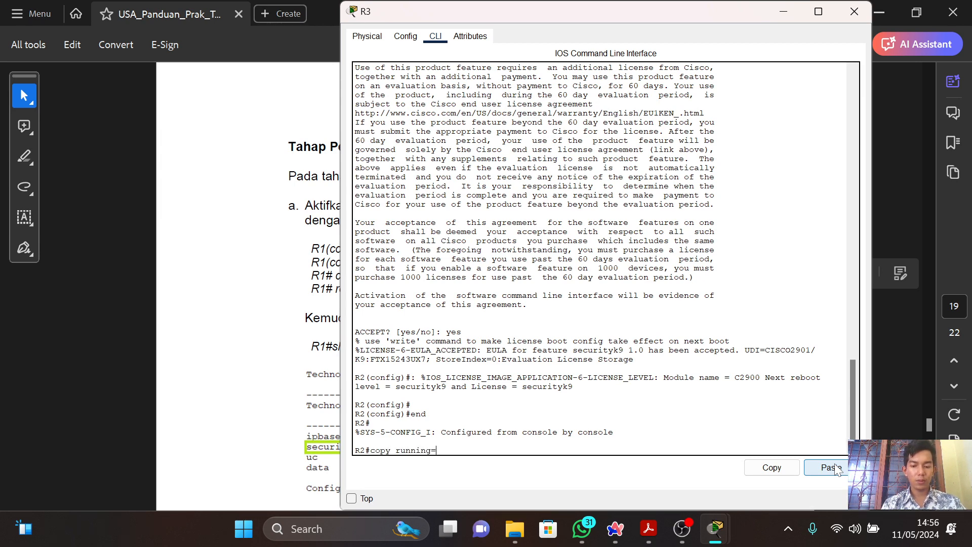
key("BackSpace")
type("-config startu")
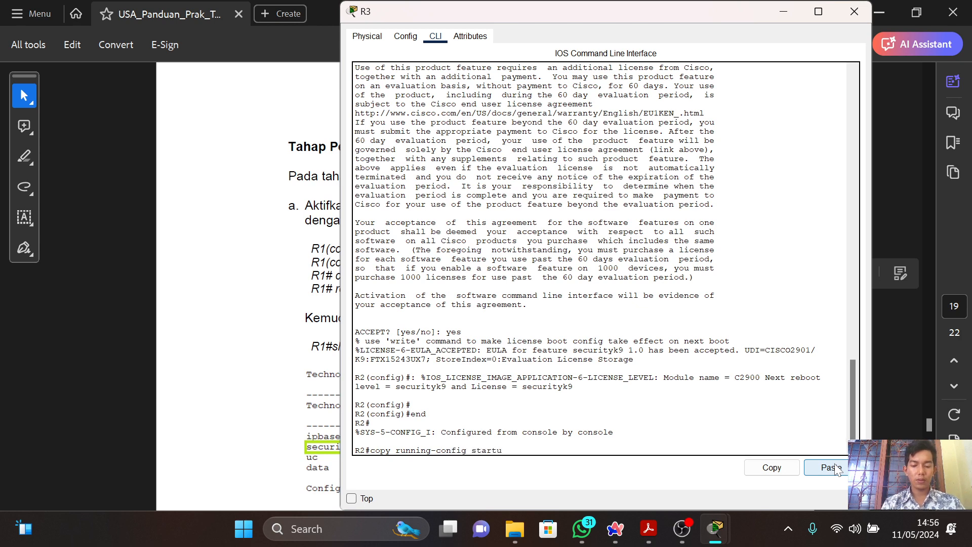
type("p")
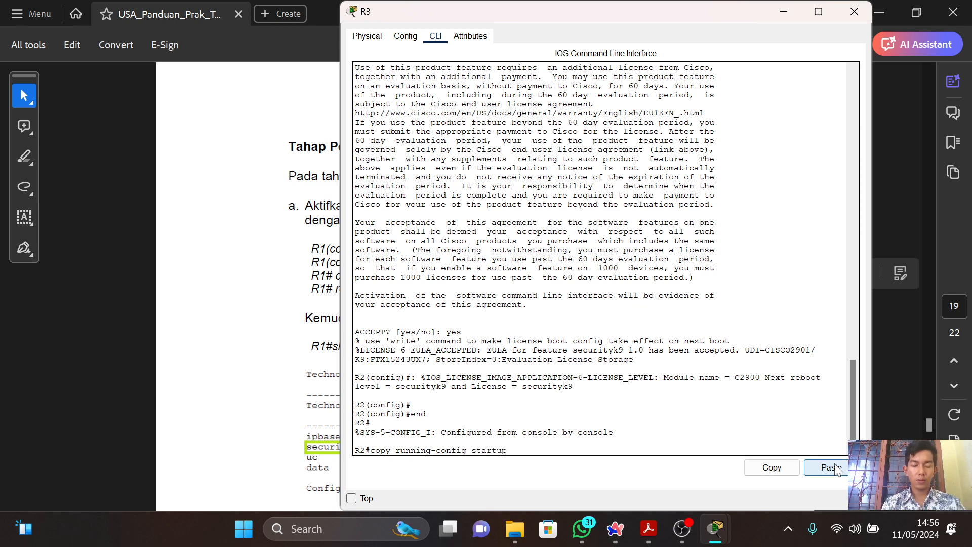
type("-config")
key("Return")
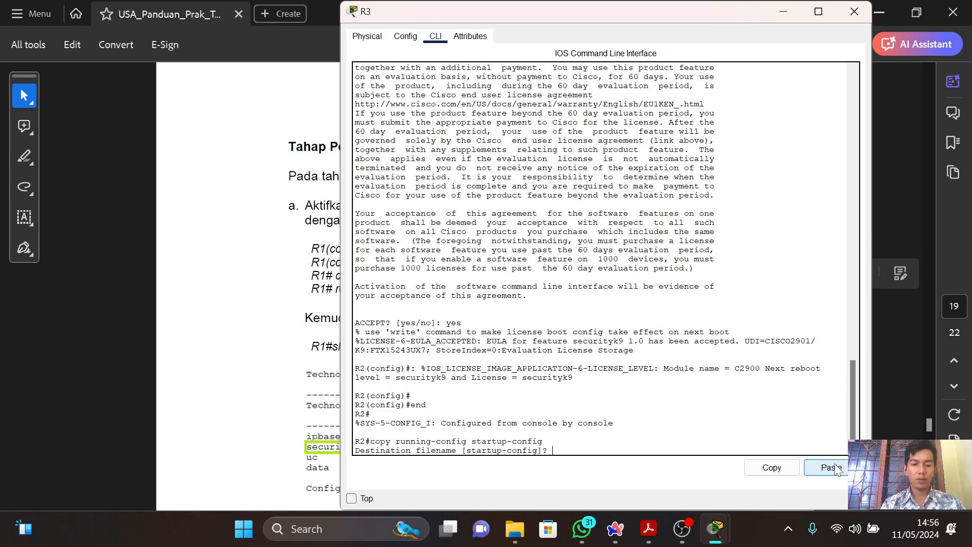
key("Return")
Restart R3 with the reload command as the guide instructs, and confirm the reload.
key("alt+Tab")
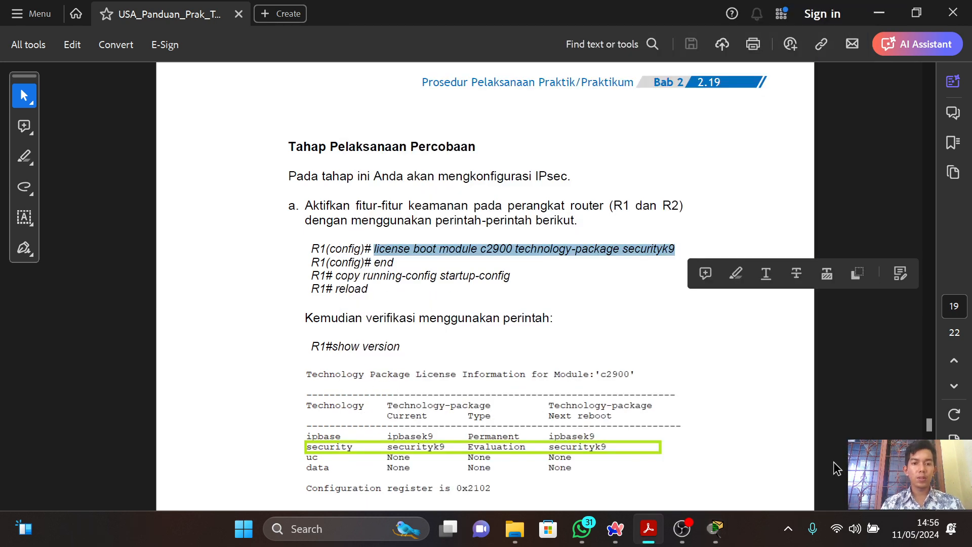
key("alt+Tab")
type("rel")
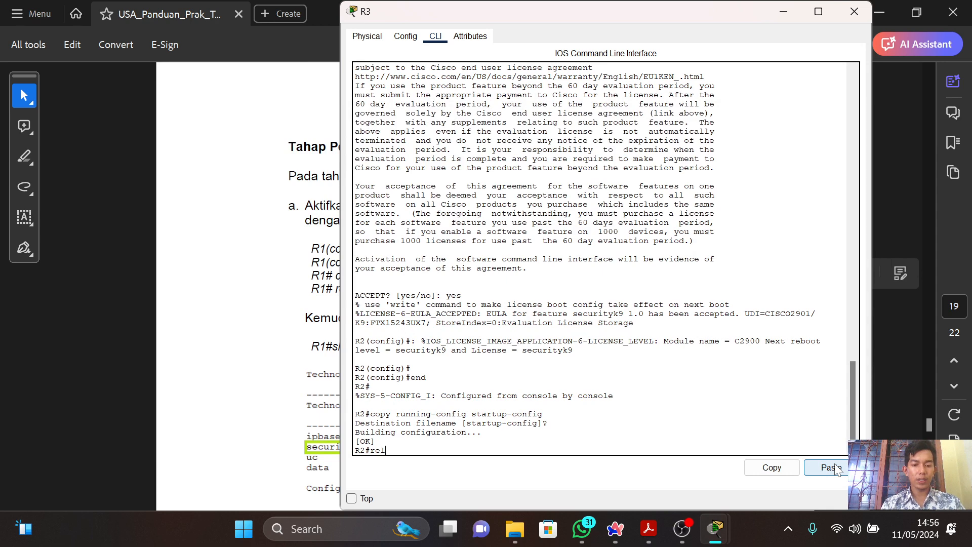
type("oad")
key("Return")
key("Return")
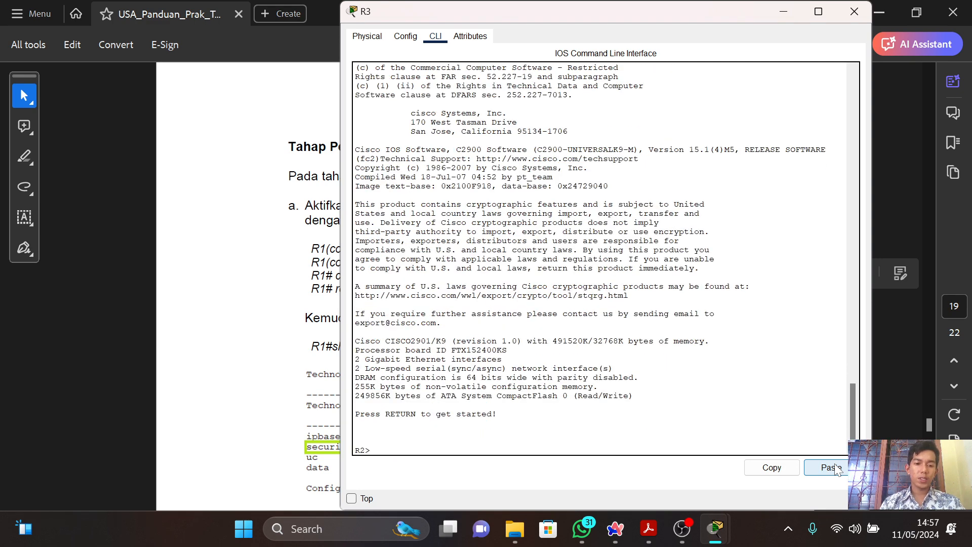
Run "sh version" on R3 and page through the output to the c2900 technology package license table.
type("sh")
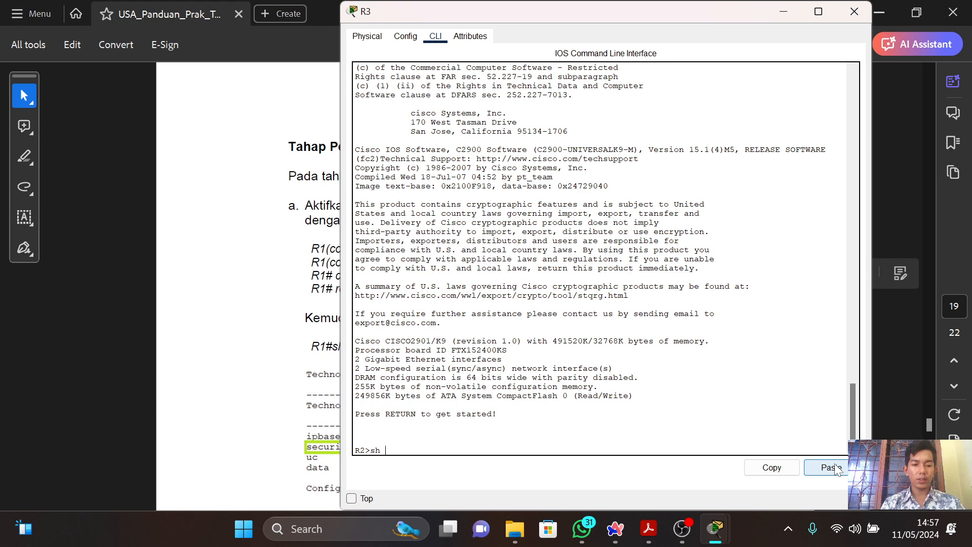
type(" version")
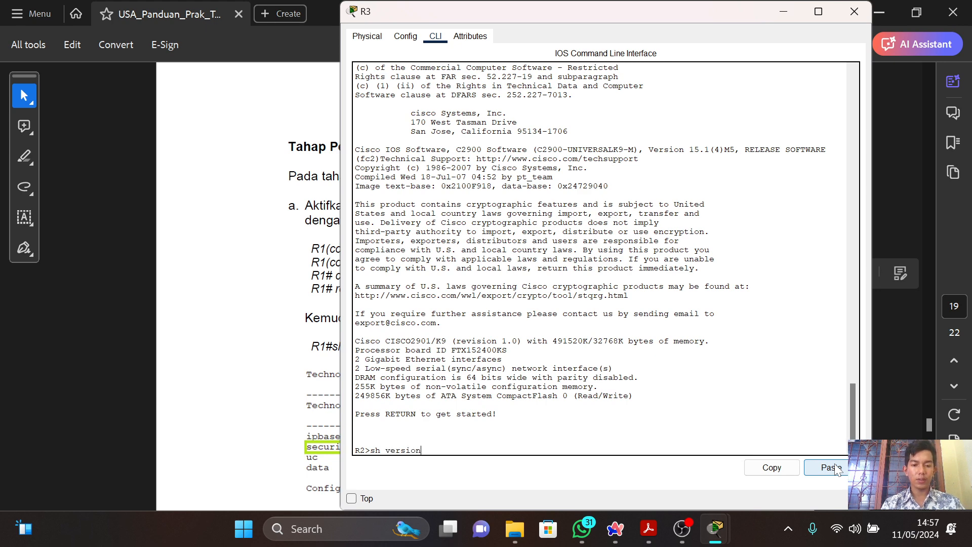
key("Return")
key("Return")
key("Return")
key("Return")
key("Return")
key("Return")
key("Return")
key("Return")
key("Return")
key("Return")
key("Return")
key("Return")
key("Return")
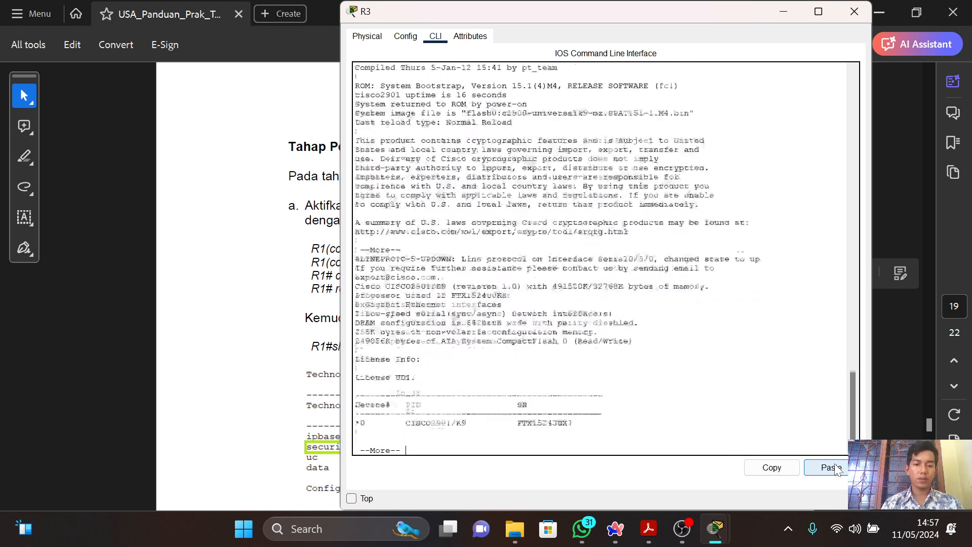
key("Return")
key("Return")
key("Return")
key("Return")
key("Return")
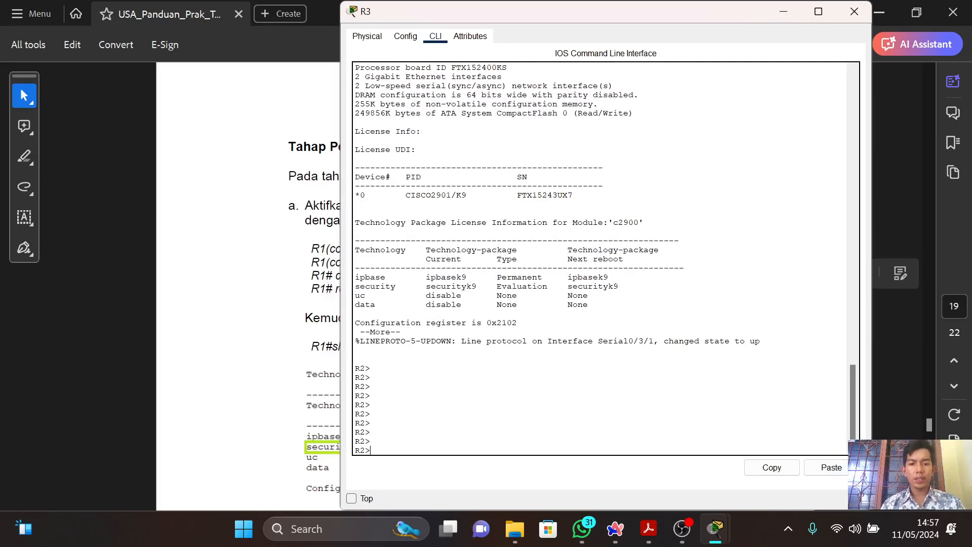
Return to the guide and examine section b on configuring the IPsec parameters on R1.
key("alt+Tab")
left_click(592, 289)
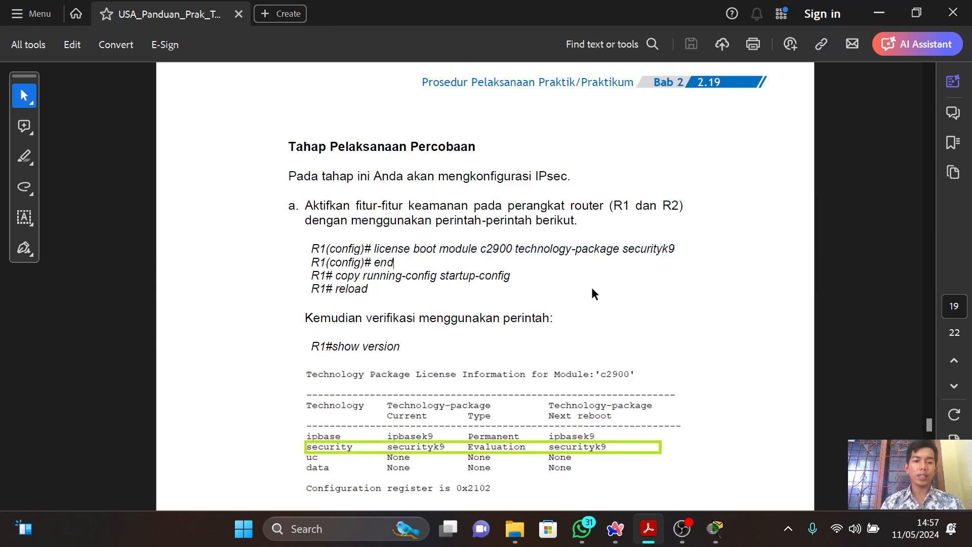
scroll(591, 289, "down", 3)
scroll(592, 289, "down", 5)
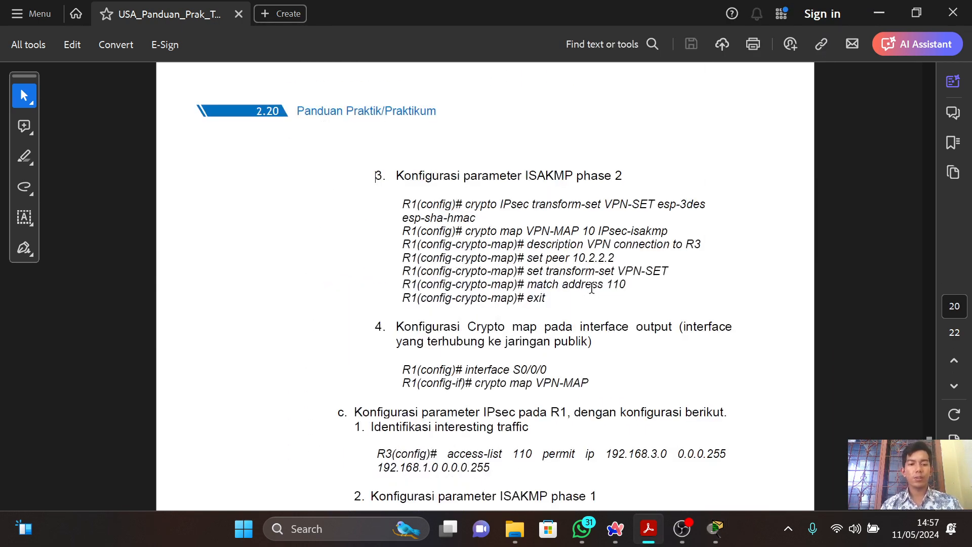
scroll(591, 289, "up", 6)
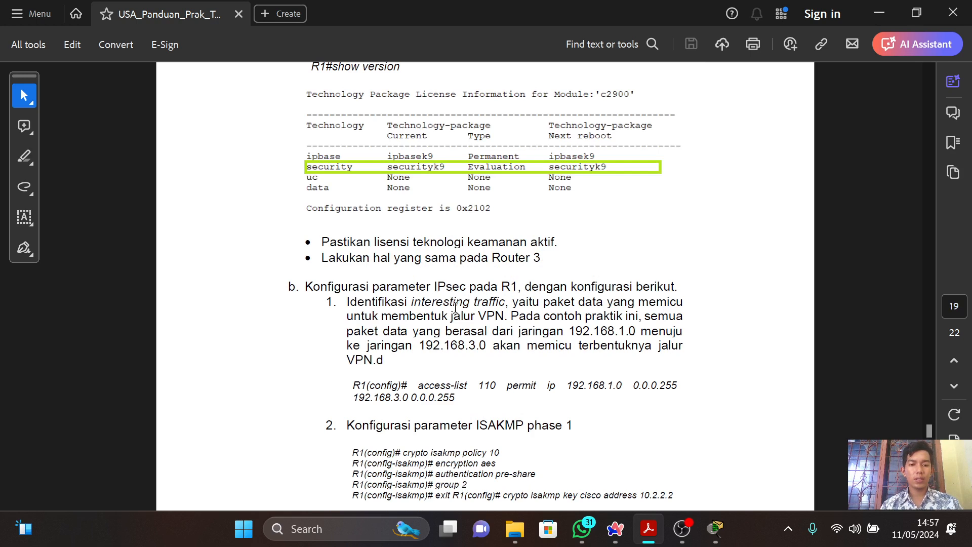
Copy the access-list 110 command for the interesting traffic from the guide, and switch to Cisco Packet Tracer.
scroll(703, 261, "down", 2)
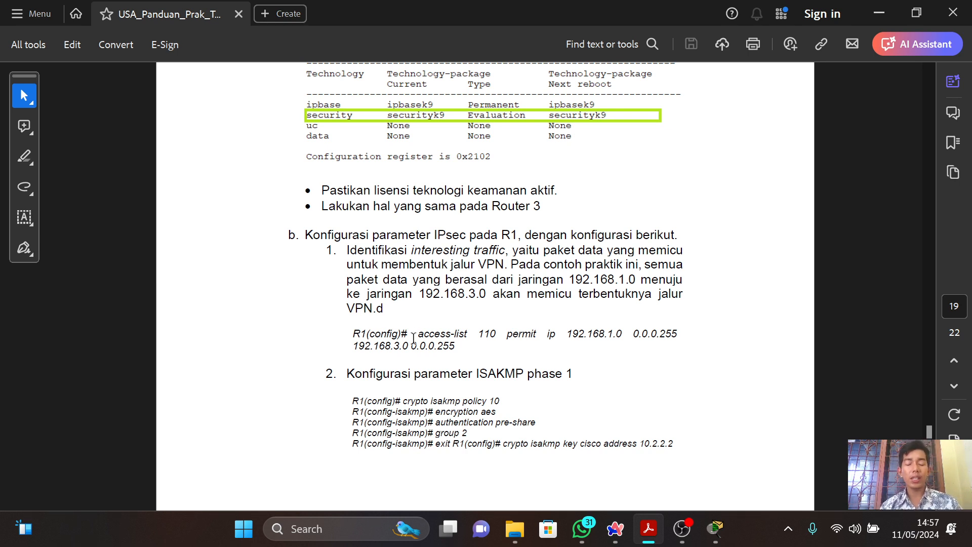
left_click_drag(414, 335, 456, 347)
key("ctrl+c")
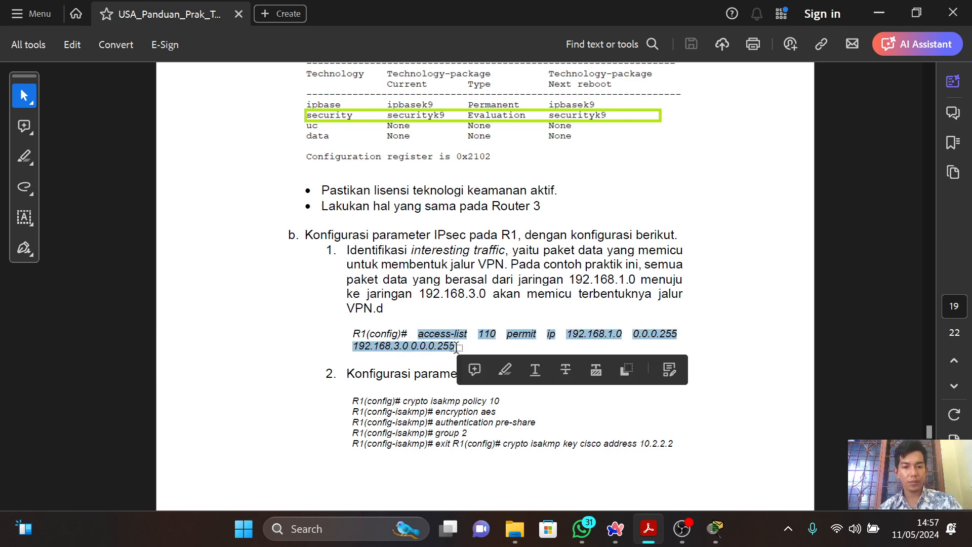
key("alt+Tab")
key("alt+Tab")
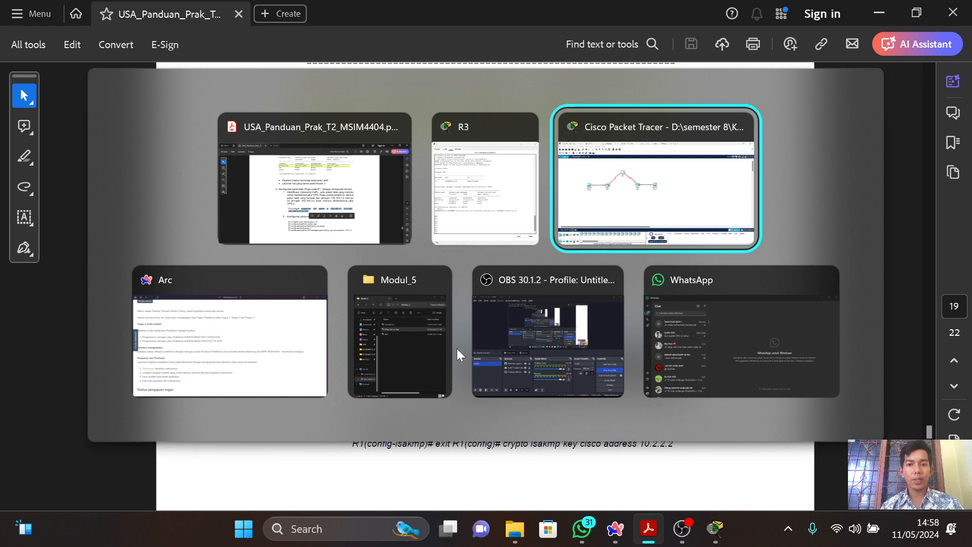
Open router R1's command line and enter privileged mode with "en".
left_click(245, 216)
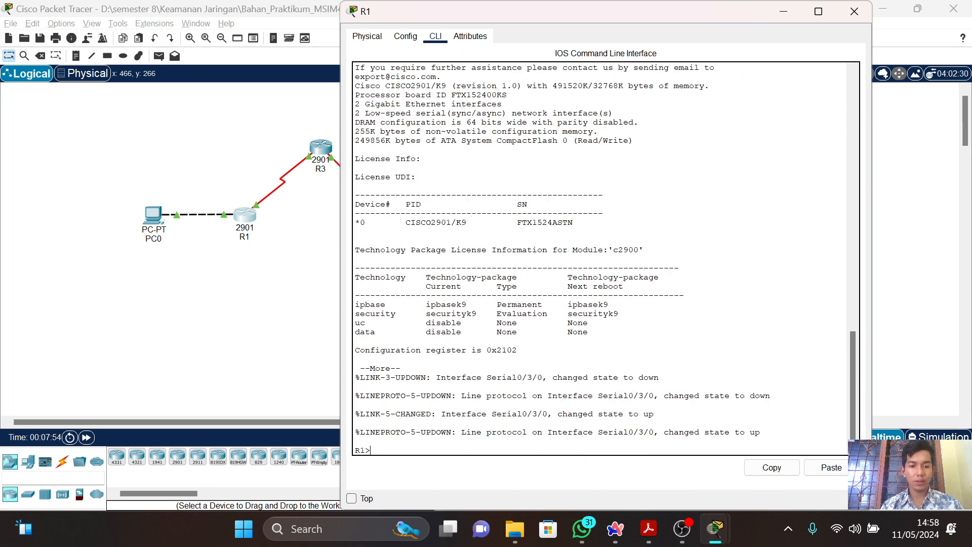
type("n")
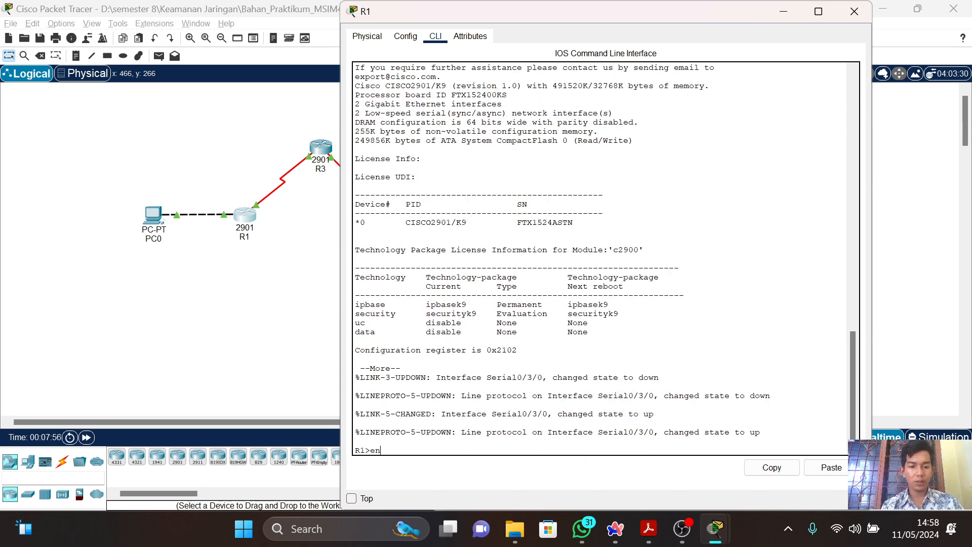
key("Return")
Try to enter configuration mode on R1 with "config", answering the configuration source question with "config t".
type("config")
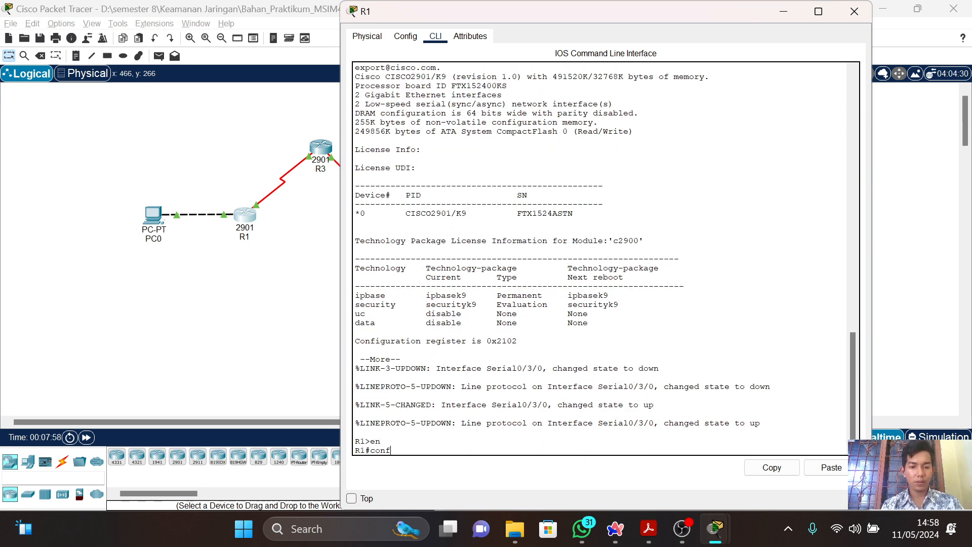
key("Return")
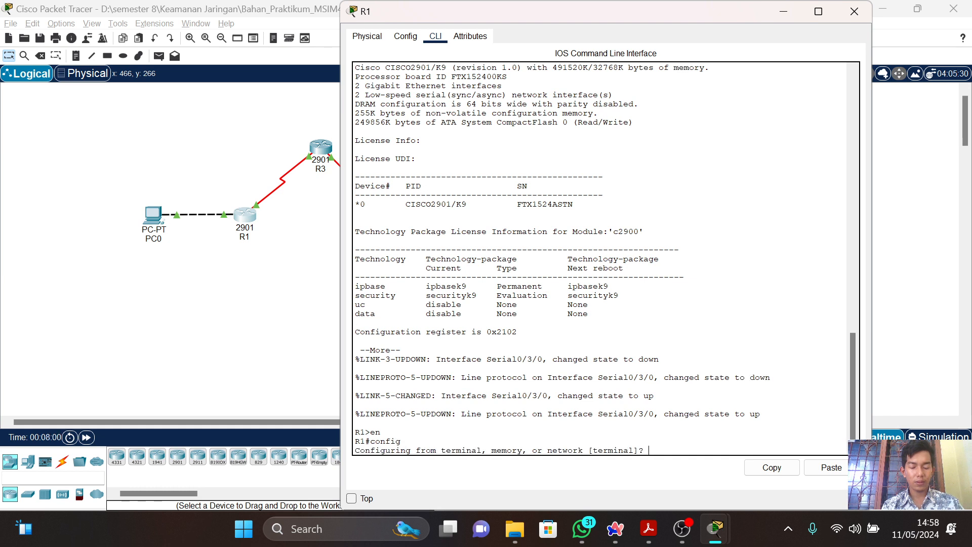
type("config t")
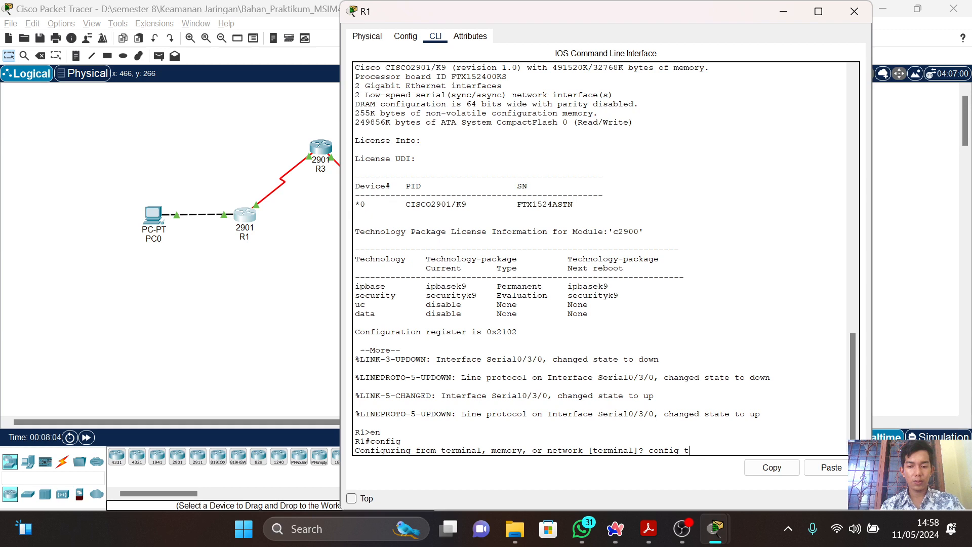
key("Return")
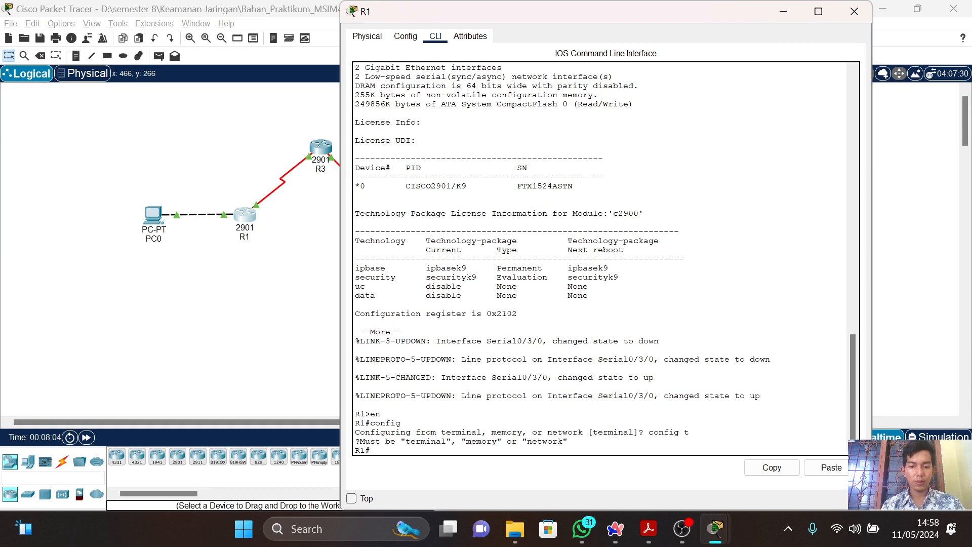
Enter global configuration mode on R1 with "config t".
type("en")
key("Return")
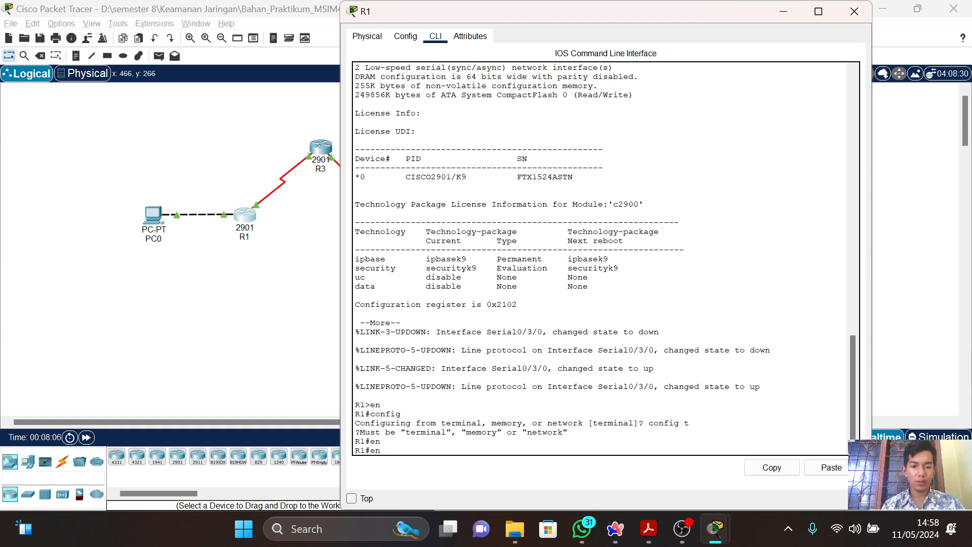
type("config t")
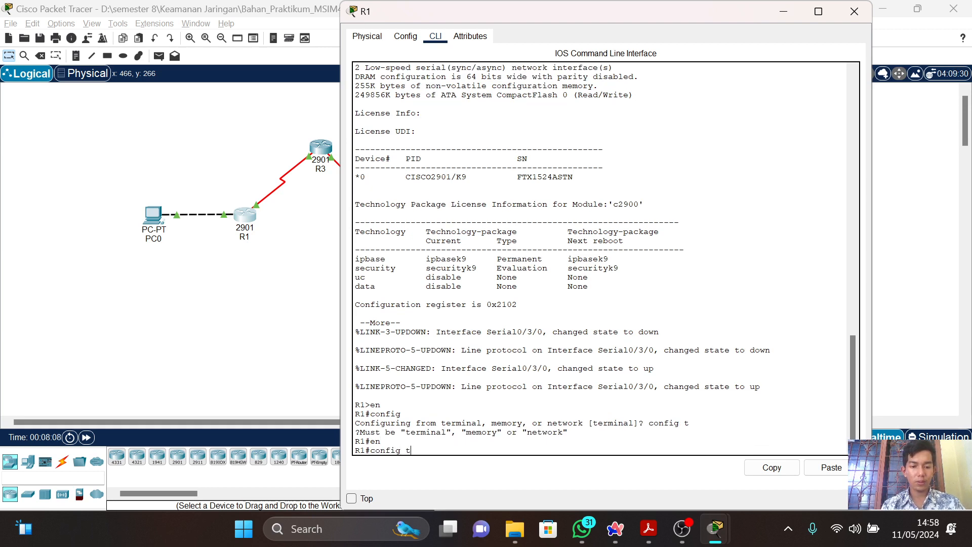
key("Return")
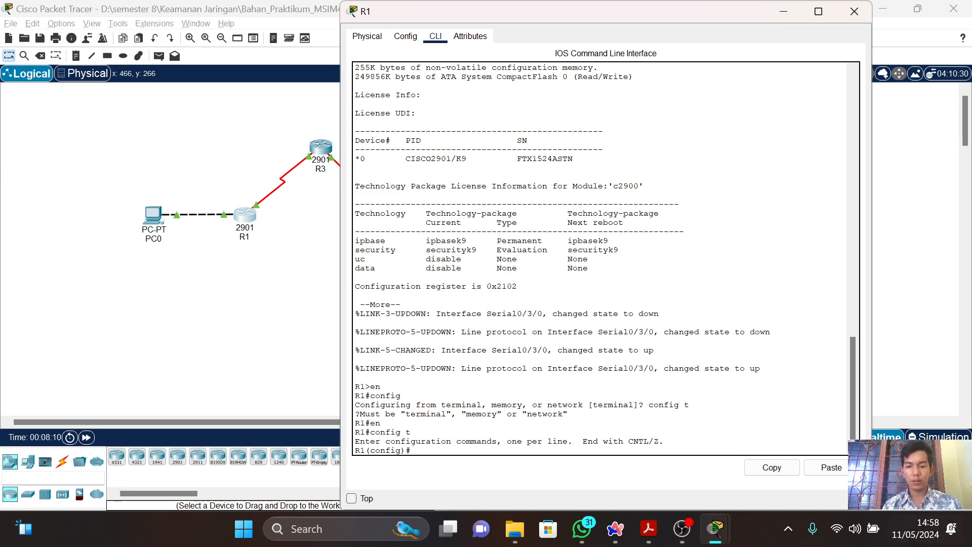
Paste "access-list 110 permit ip 192.168.1.0 0.0.0.255 192.168.3.0 0.0.0.255" on R1, and return to the guide's ISAKMP phase 1 commands.
left_click(839, 472)
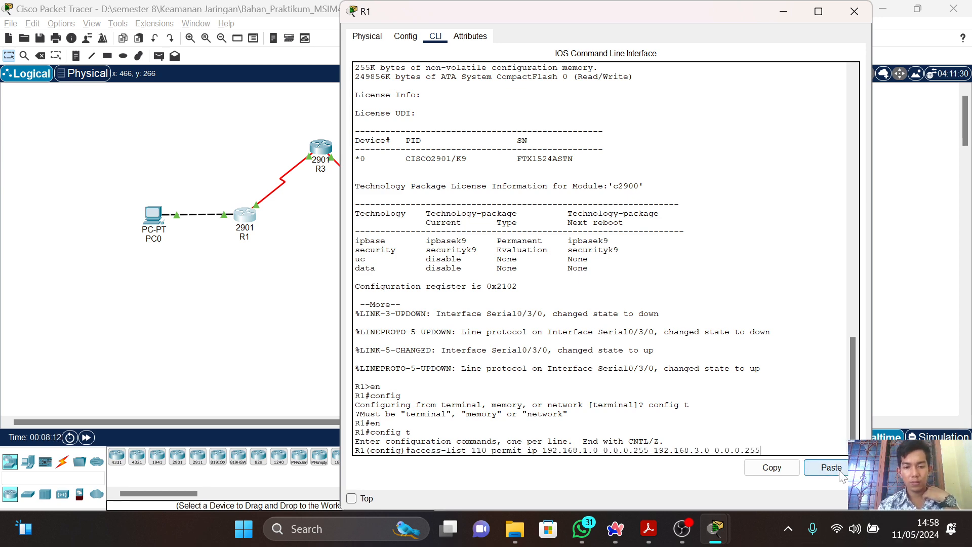
key("alt+Tab")
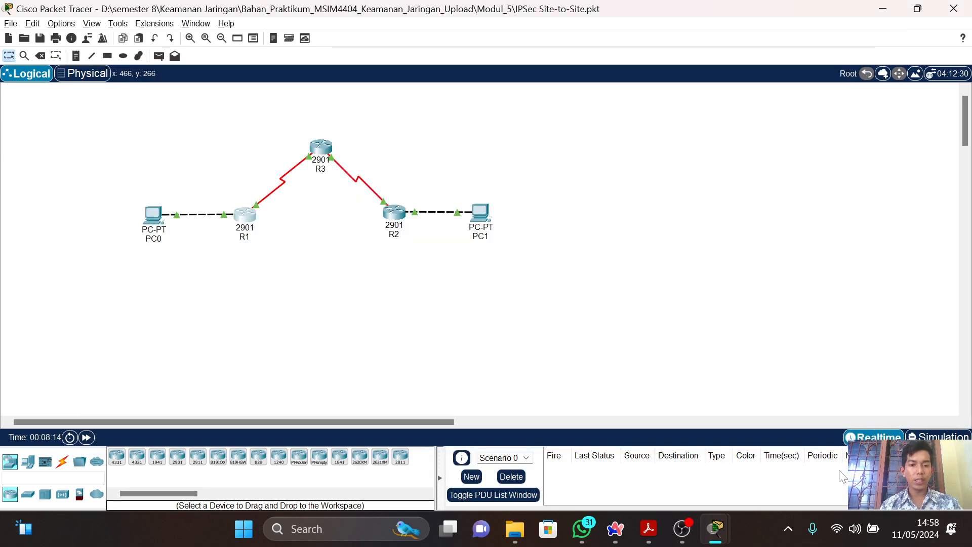
key("alt+Tab")
key("alt+Tab")
key("alt+Tab")
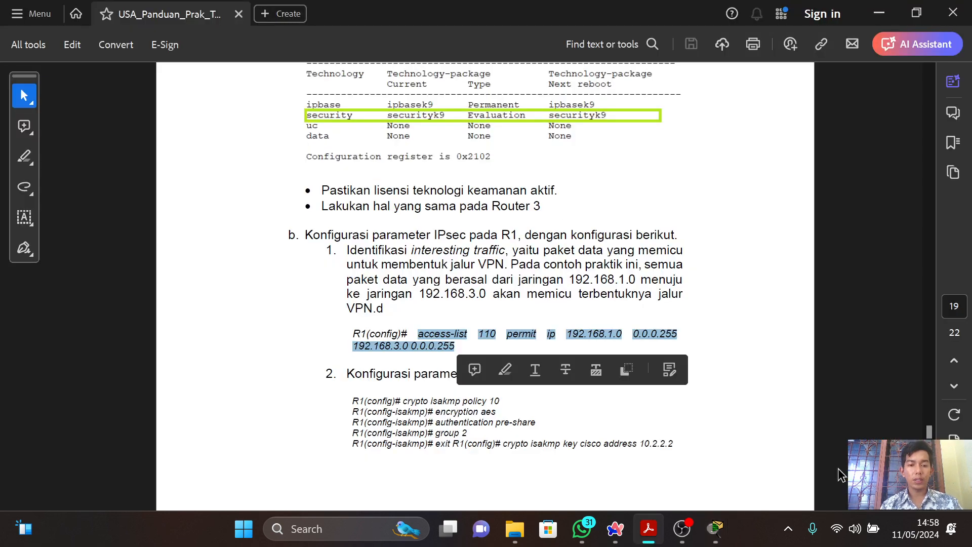
left_click(838, 469)
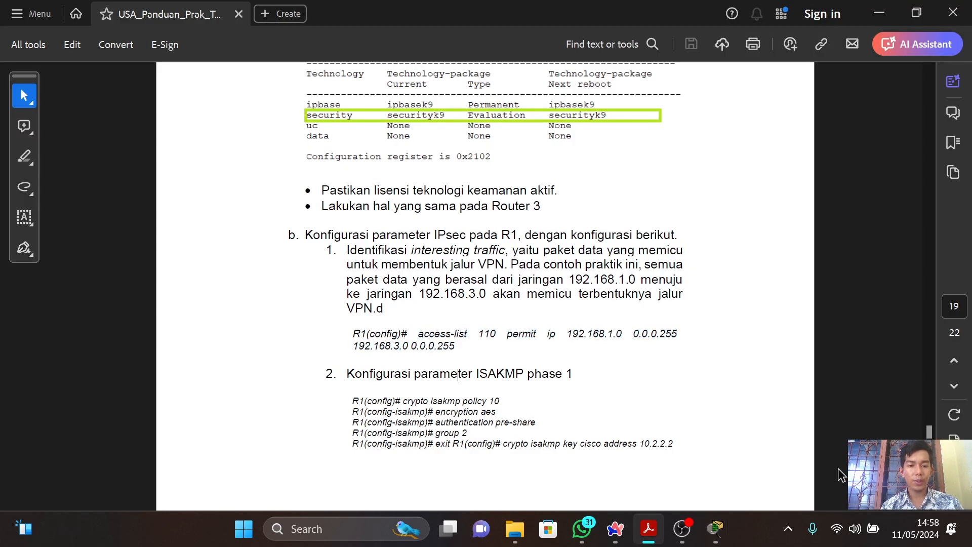
scroll(715, 412, "down", 1)
scroll(714, 412, "down", 3)
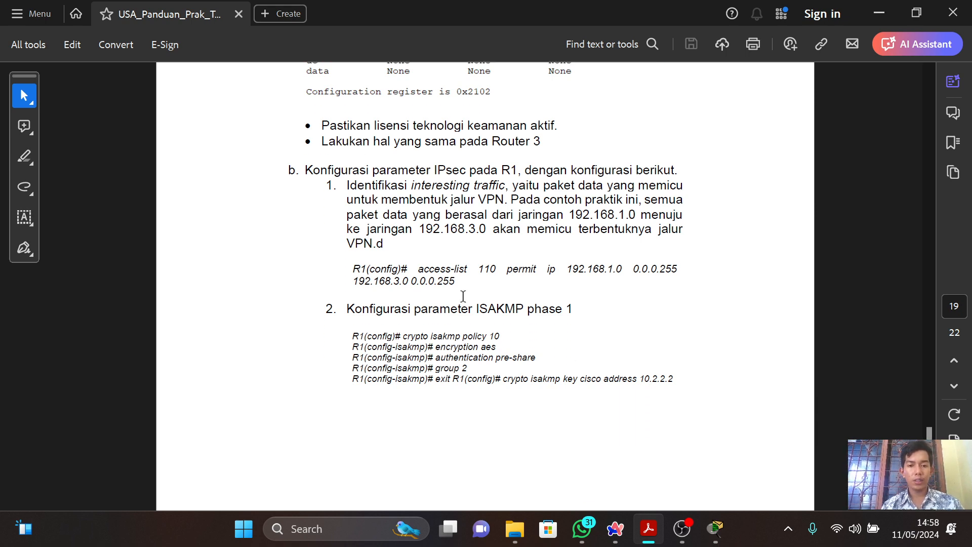
Create ISAKMP policy 10 on R1 with "crypto isakmp policy 10", following the guide.
key("alt+Tab")
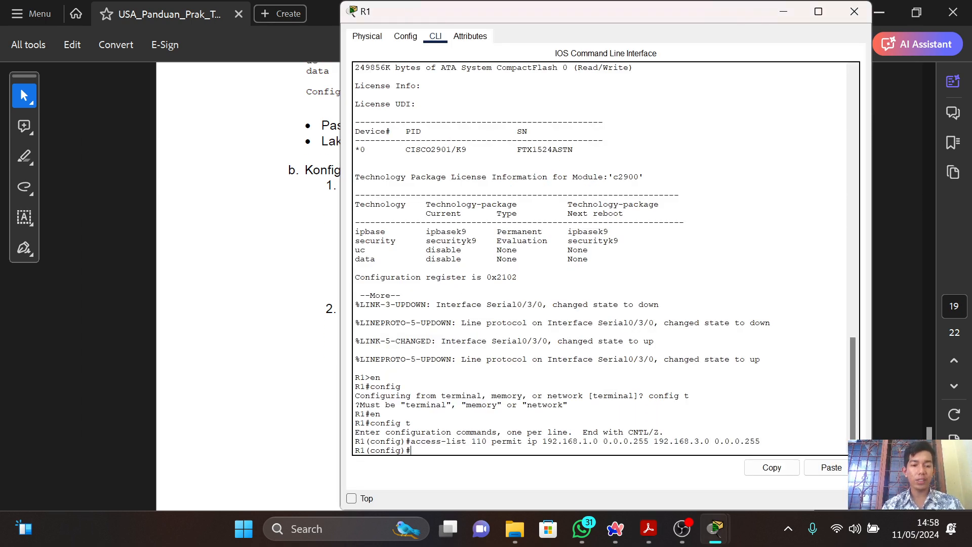
type("cryp")
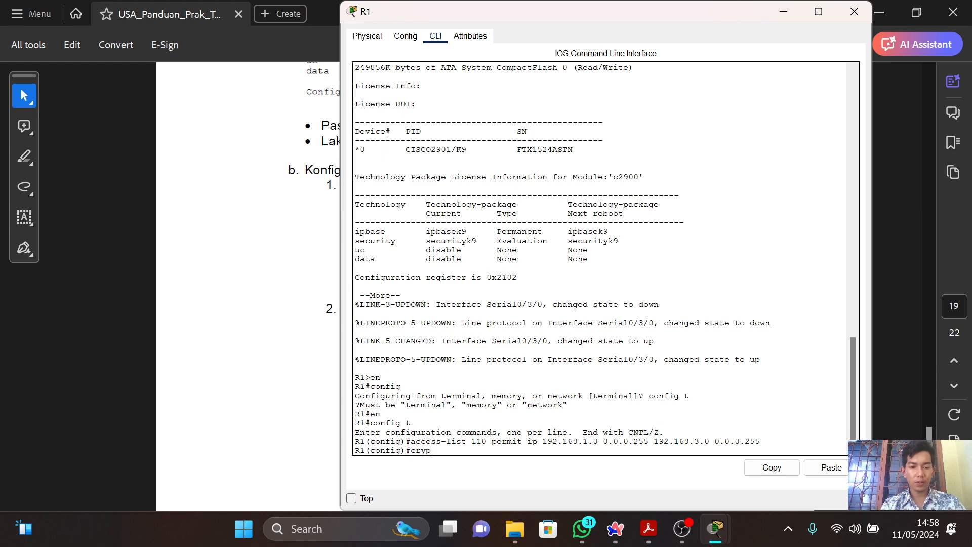
type("to isakmp")
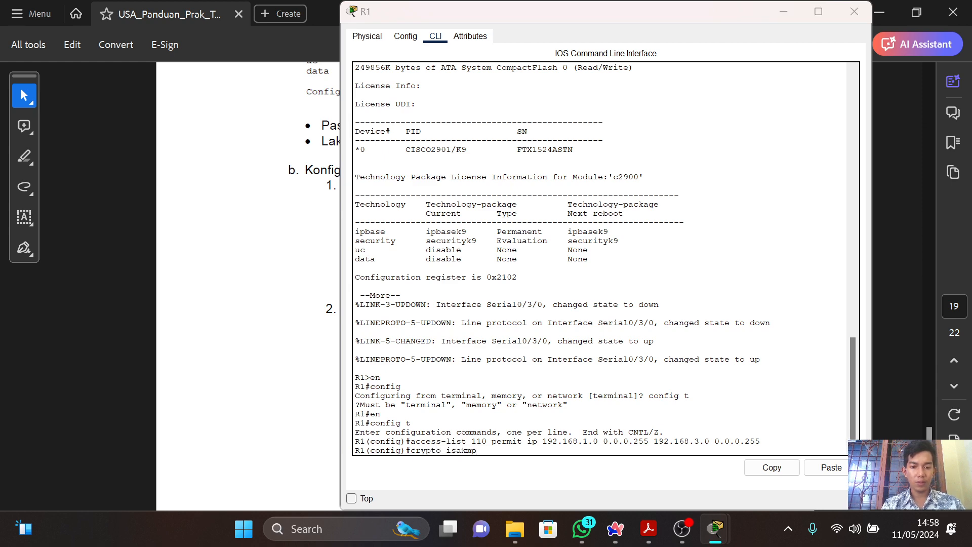
key("alt+Tab")
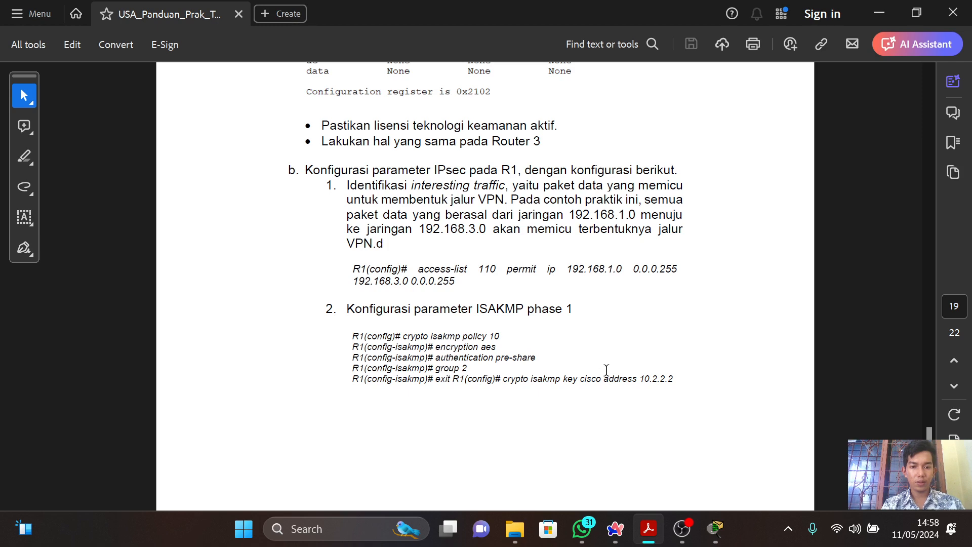
key("alt+Tab")
type("policy")
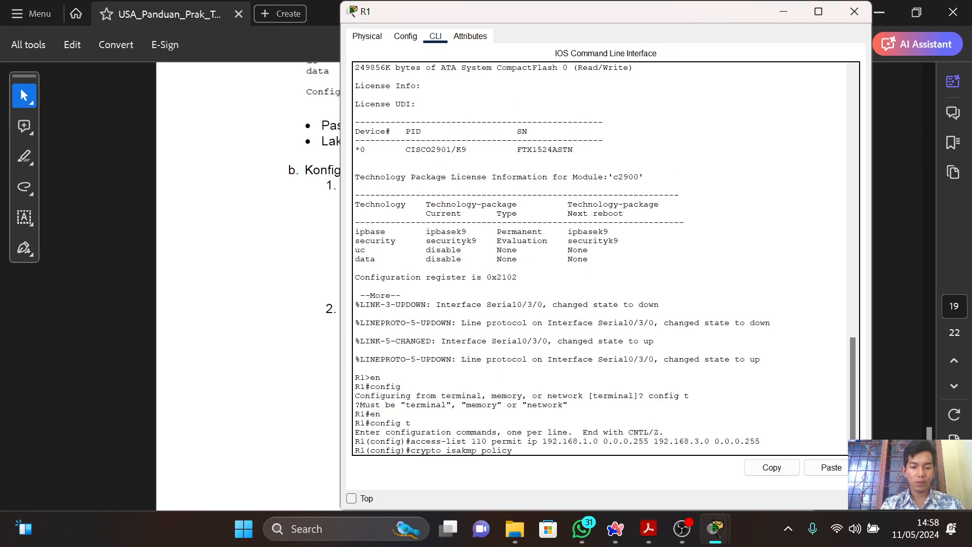
key("Return")
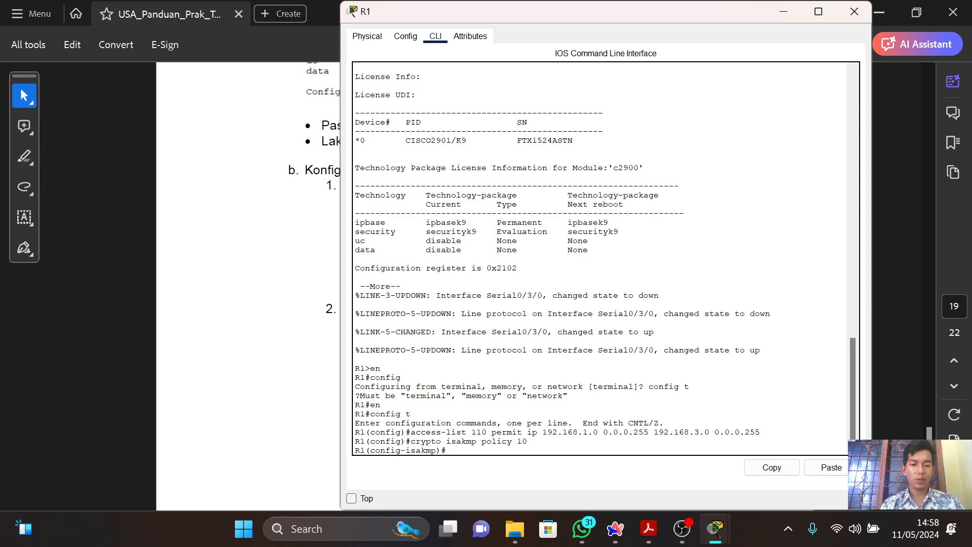
Set the encryption of R1's ISAKMP policy to AES with "encryption aes".
key("alt+Tab")
key("alt+Tab")
type("e")
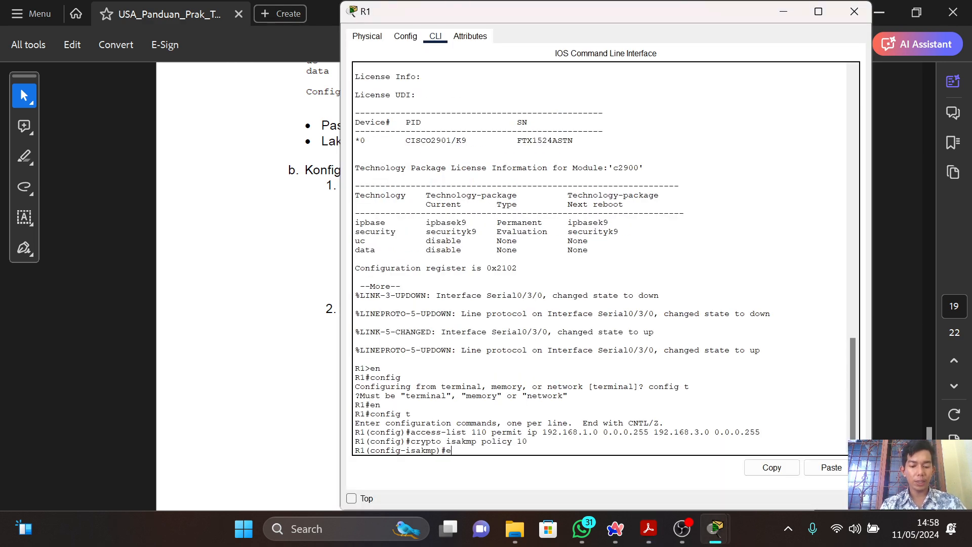
type("ncryptio")
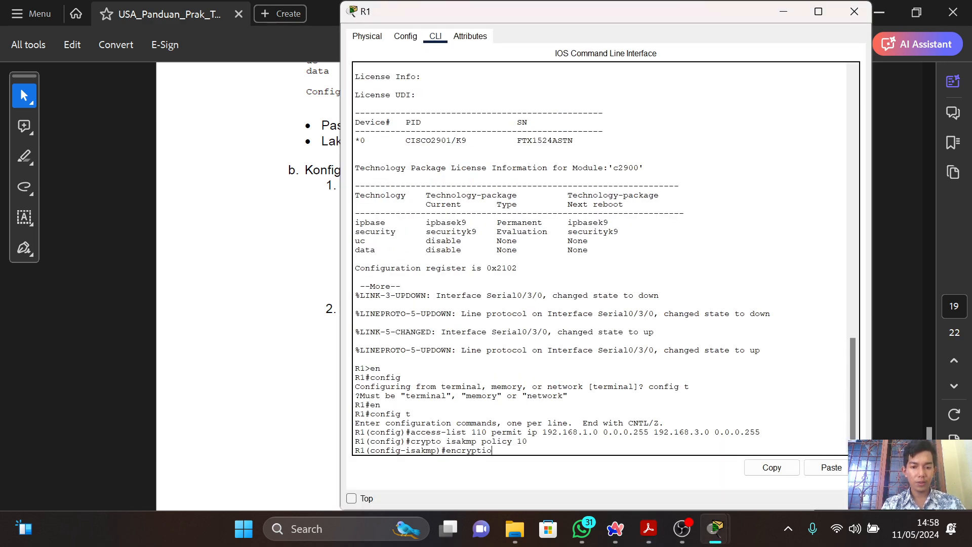
type("n aes")
key("Return")
Check the guide and set the ISAKMP policy's authentication method on R1 with "authentication pre-share".
key("alt+Tab")
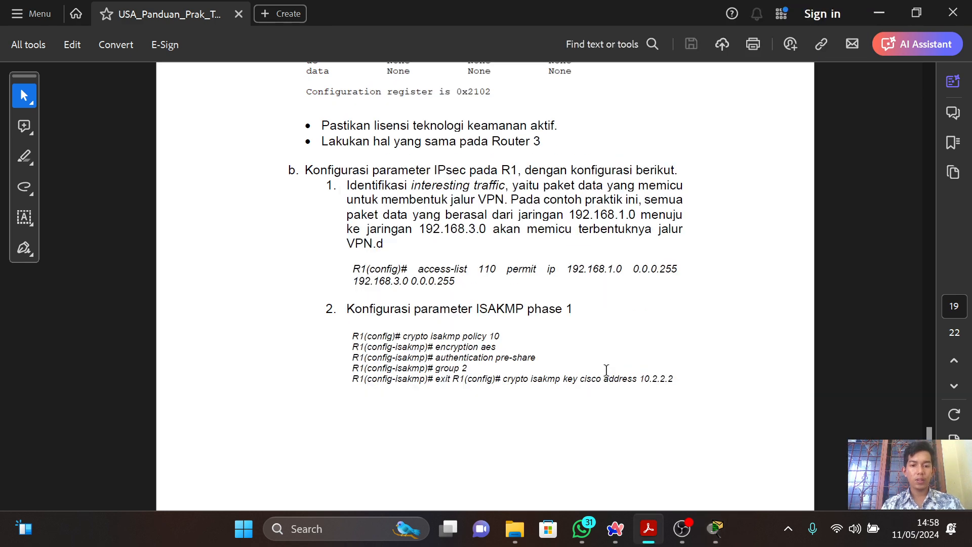
key("alt+Tab")
type("authe")
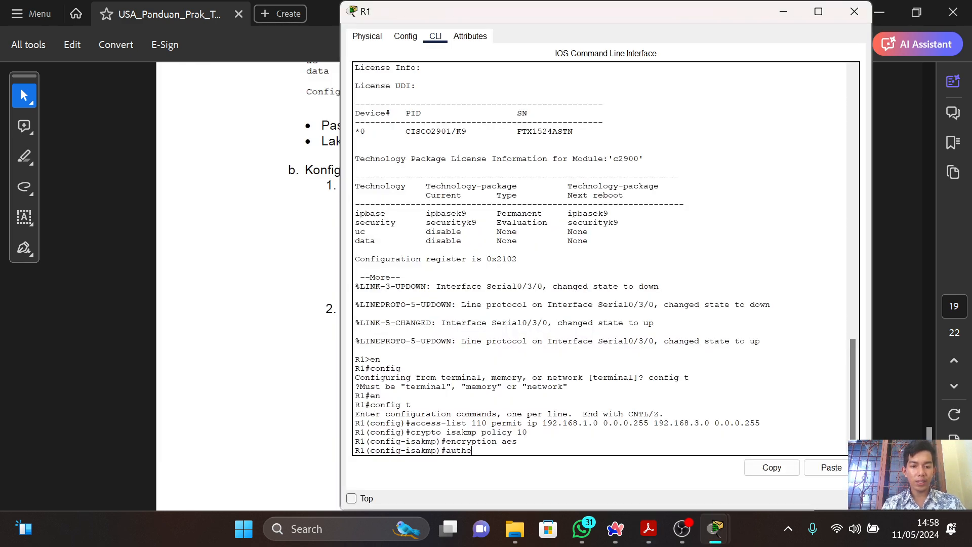
type("ntica")
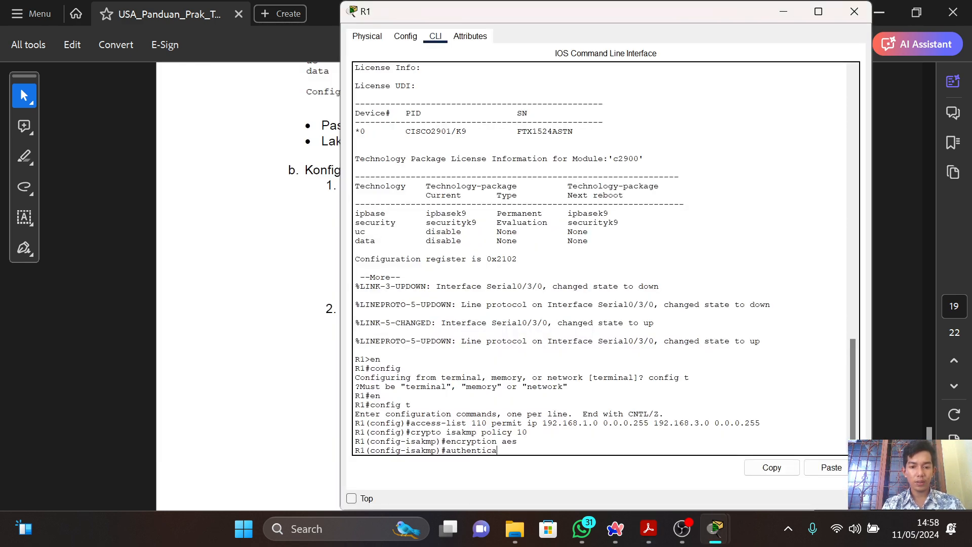
type("tion pre")
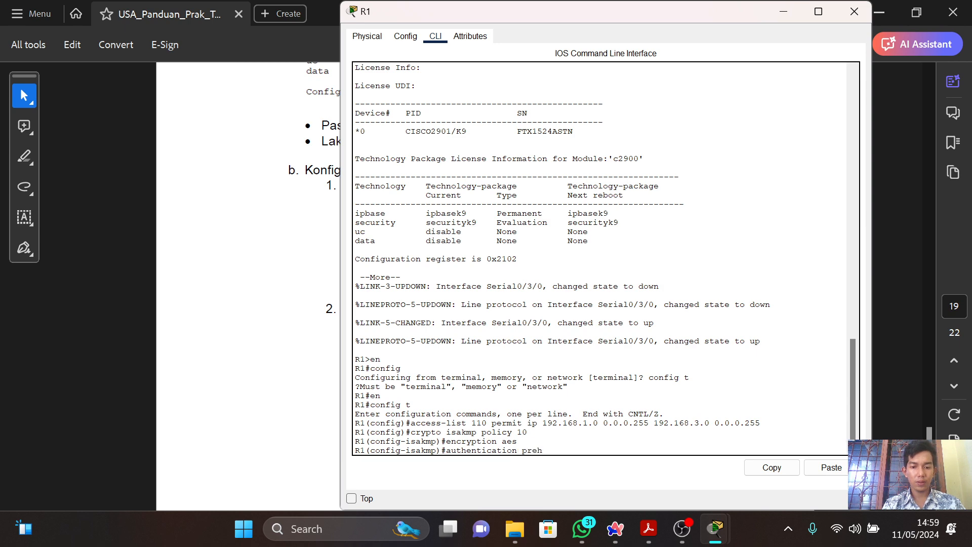
type("-share")
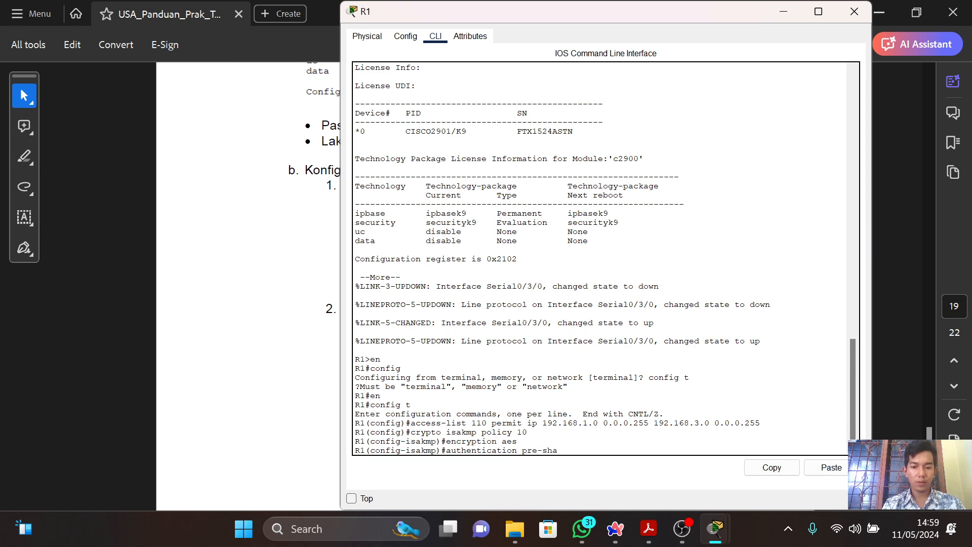
key("Return")
Check the guide and set the Diffie-Hellman group of R1's ISAKMP policy with "group 2".
key("alt+Tab")
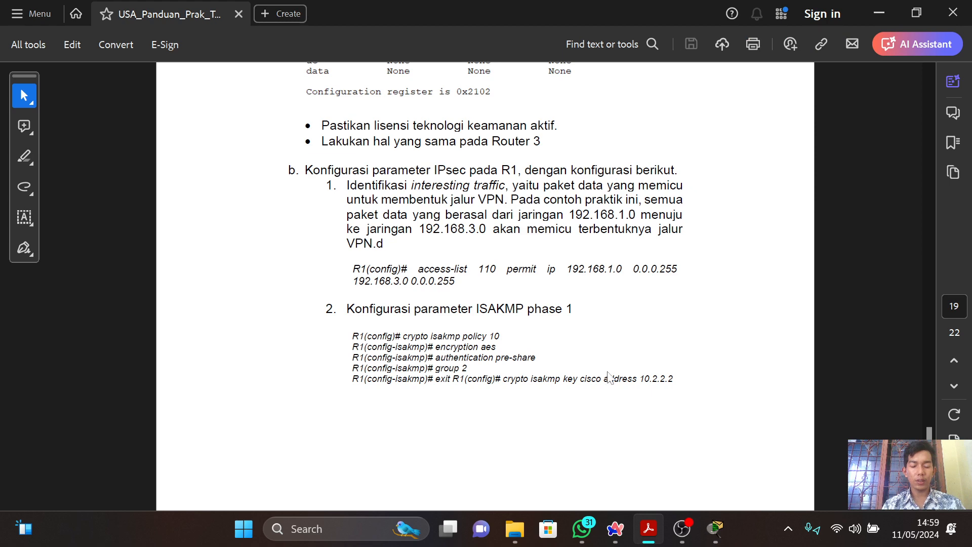
key("alt+Tab")
type("gro")
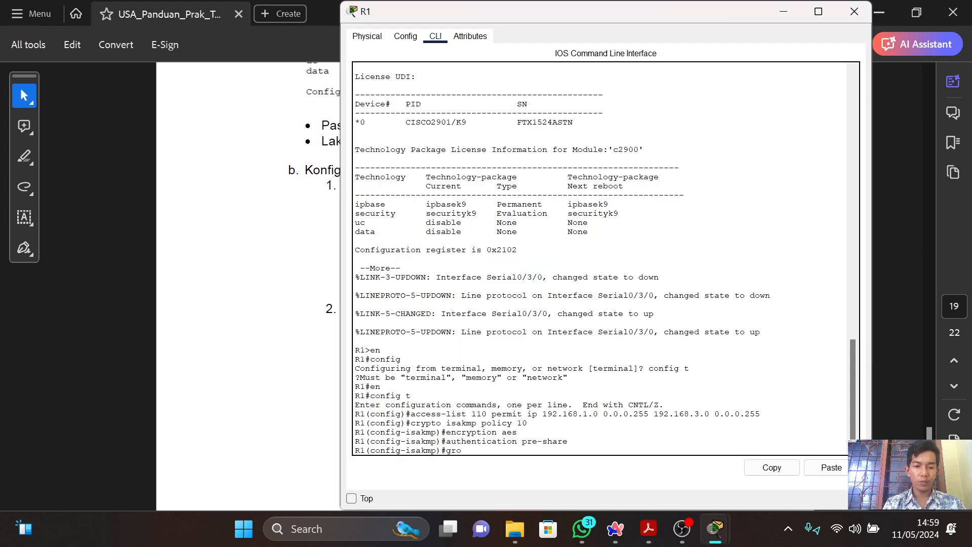
type("up 2")
key("Return")
Check the guide and try to leave R1's ISAKMP policy configuration with "exit R1".
key("alt+Tab")
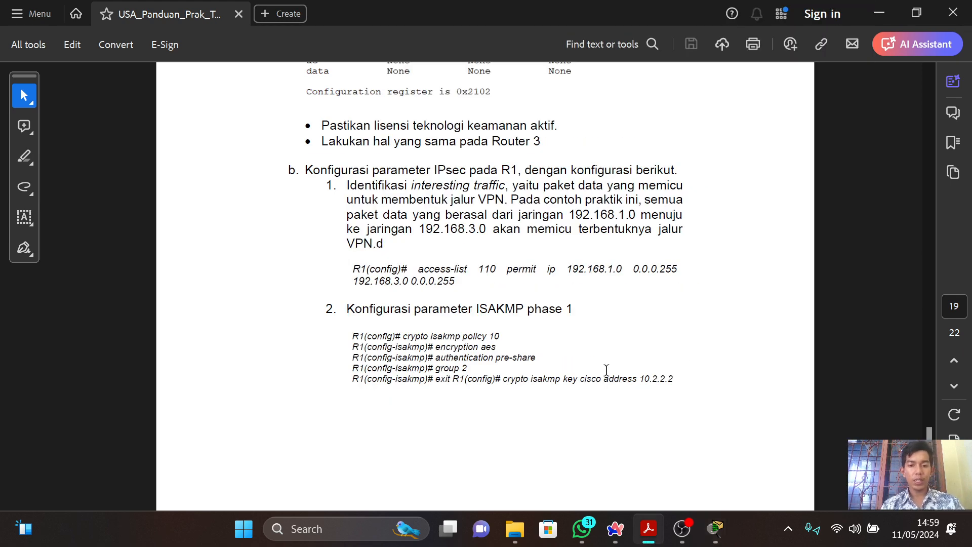
key("alt+Tab")
type("e")
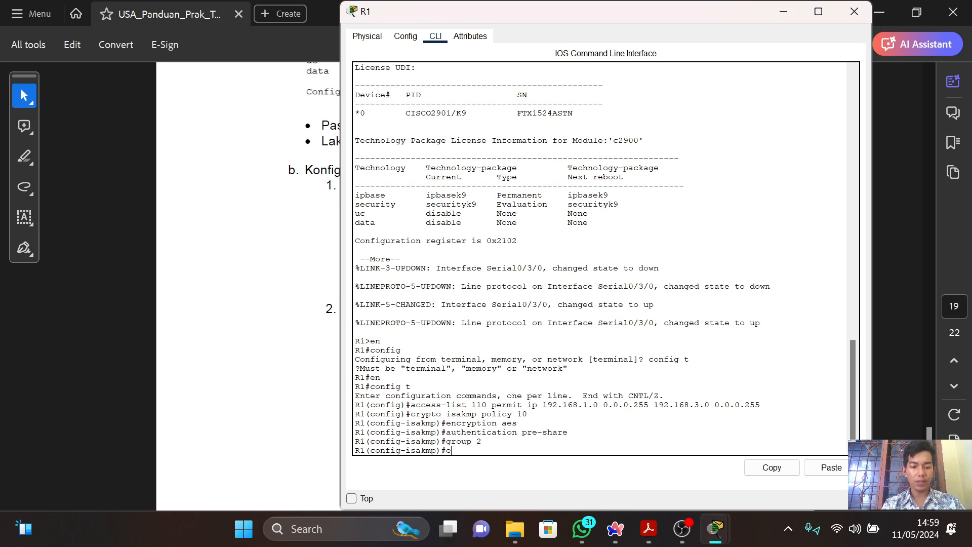
type("xit R1")
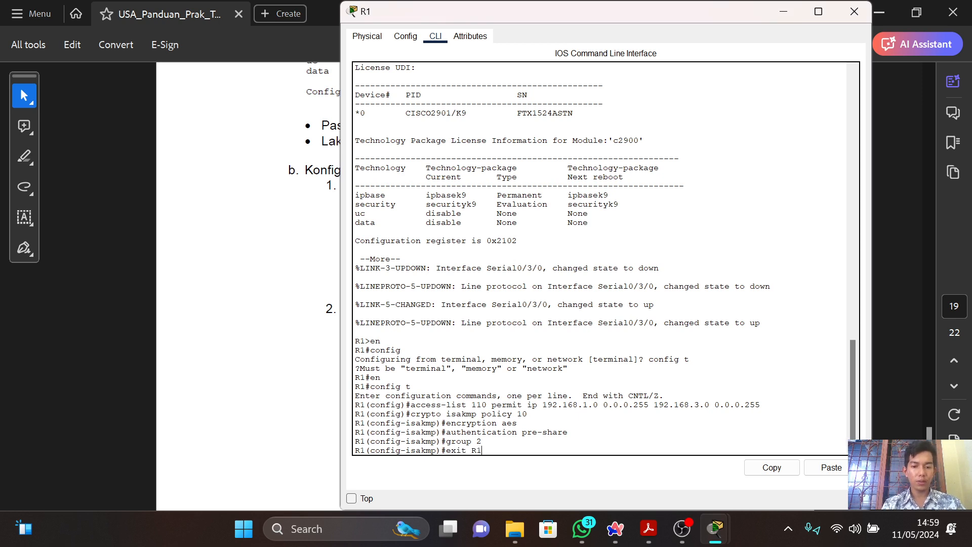
type("?")
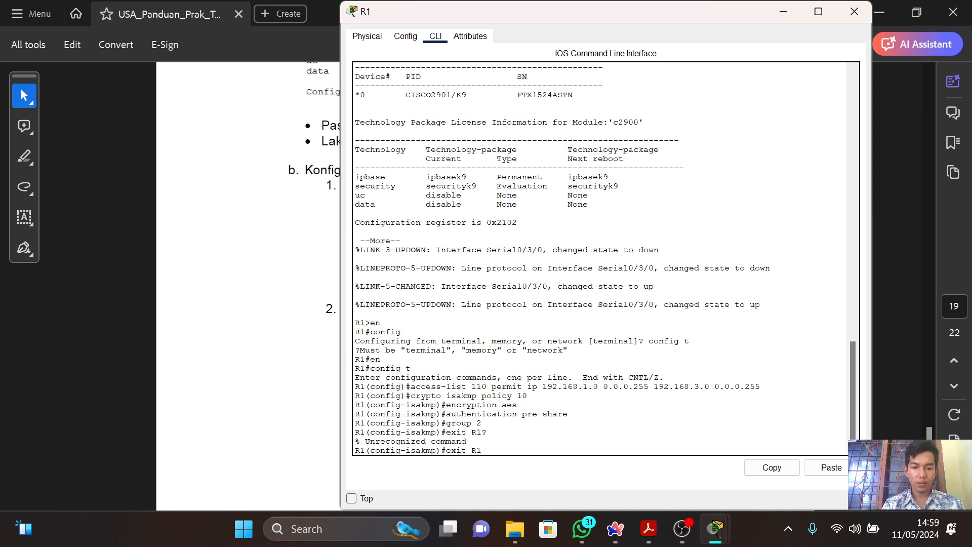
type("%")
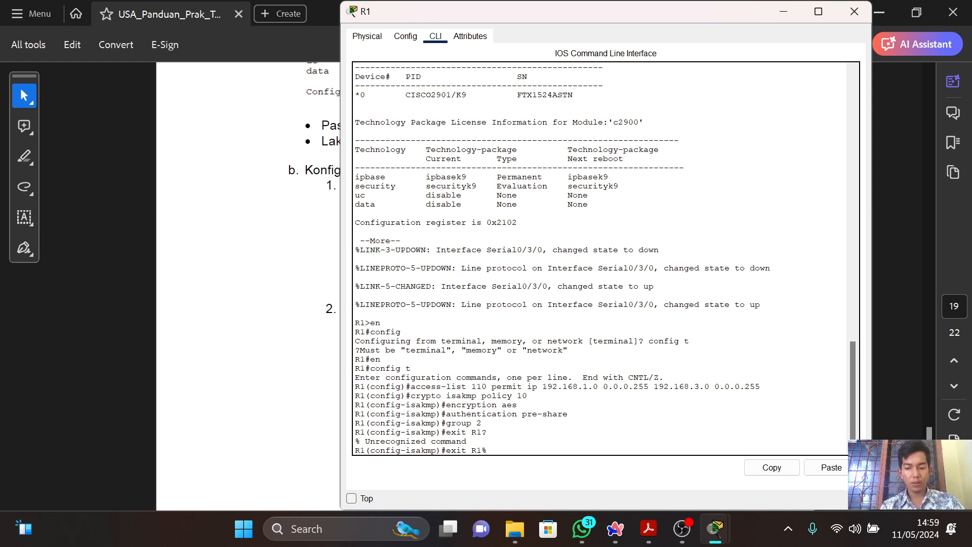
key("BackSpace")
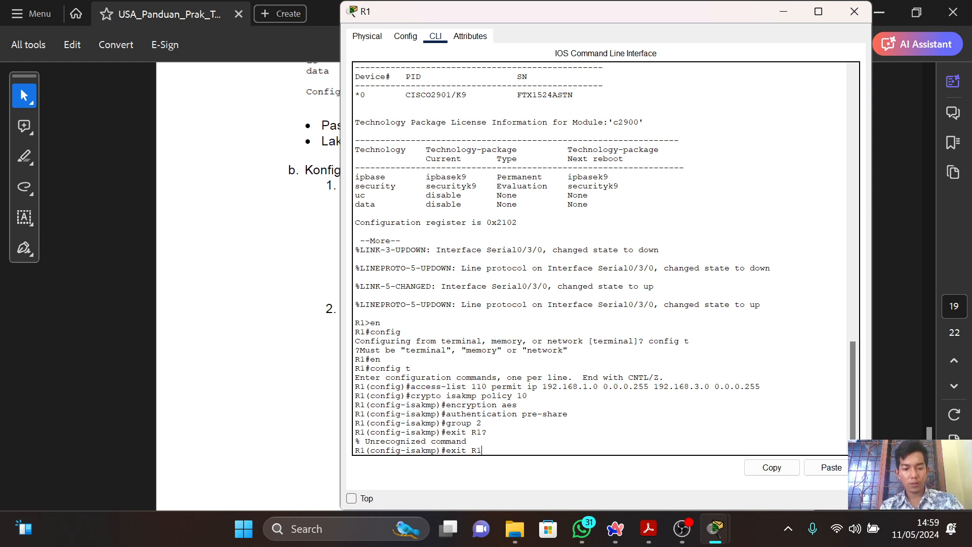
key("alt+Tab")
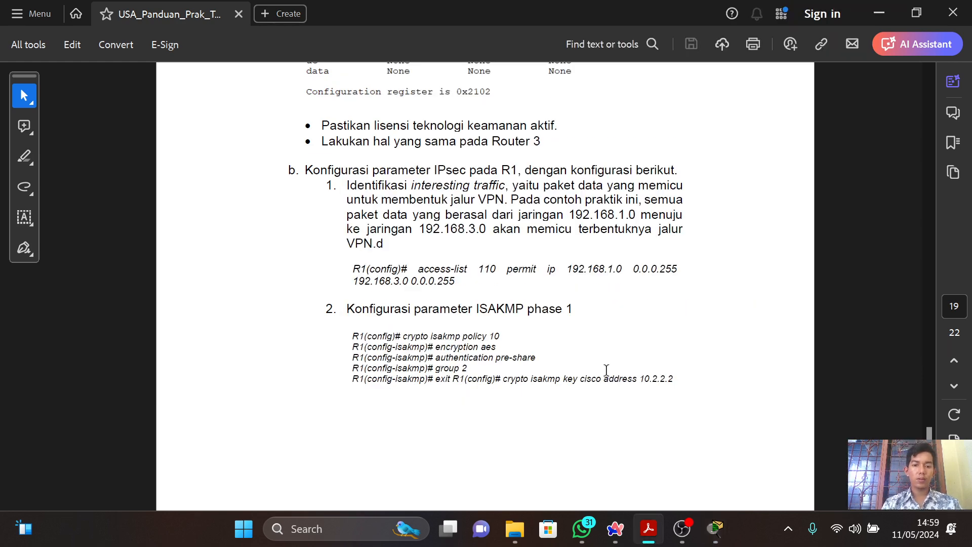
key("alt+Tab")
type("#con")
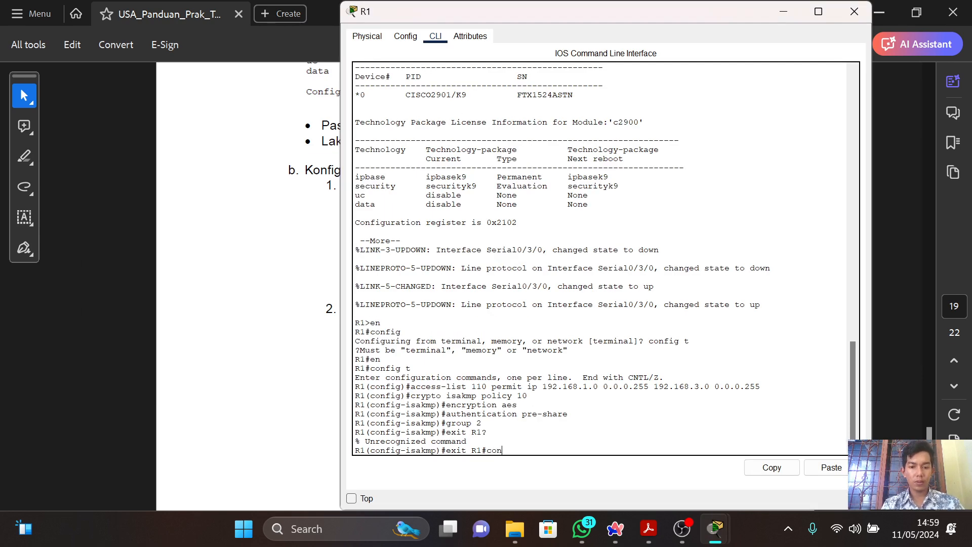
key("BackSpace")
key("BackSpace")
key("BackSpace")
key("BackSpace")
key("Return")
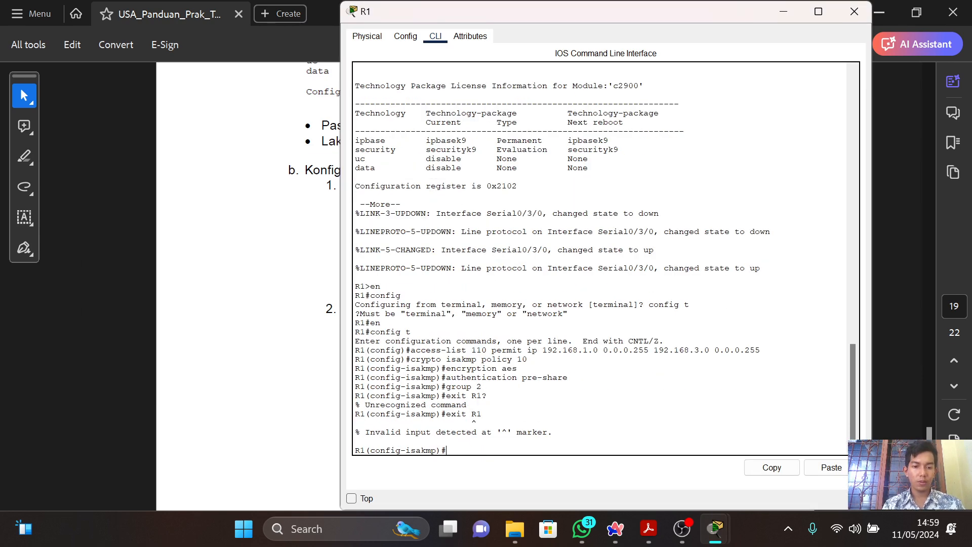
Copy the guide's last ISAKMP phase 1 line into R1's CLI and set the pre-shared key for peer address 10.2.2.2 with "crypto isakmp key".
key("alt+Tab")
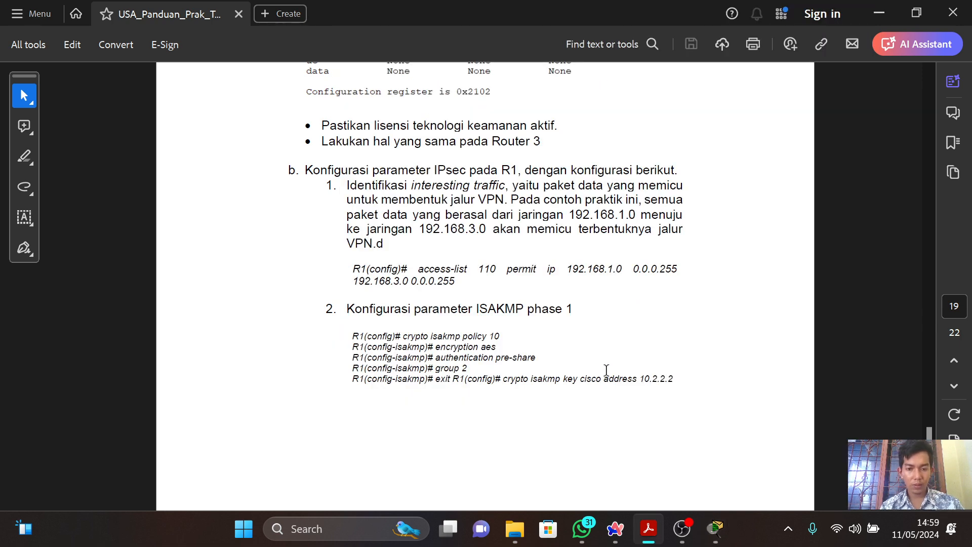
left_click_drag(435, 378, 668, 377)
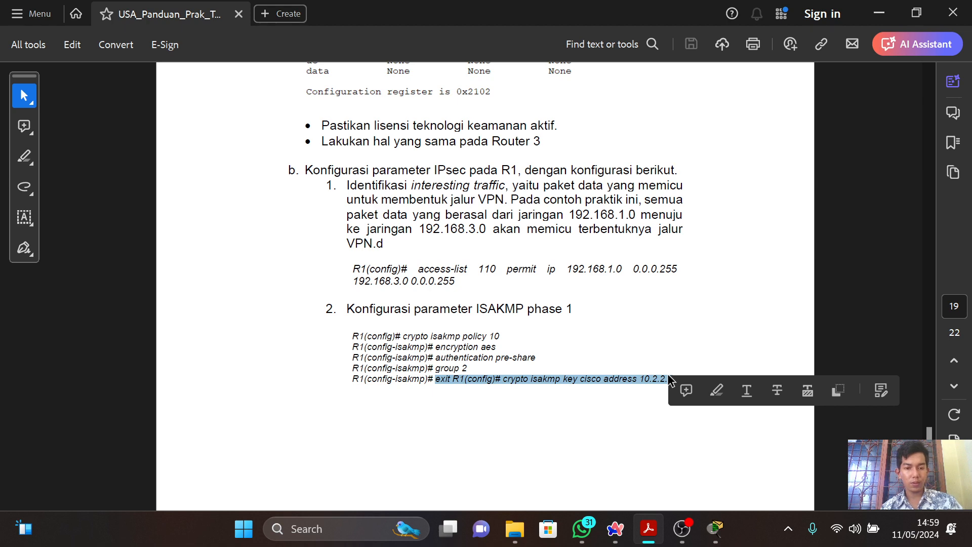
key("alt+Tab")
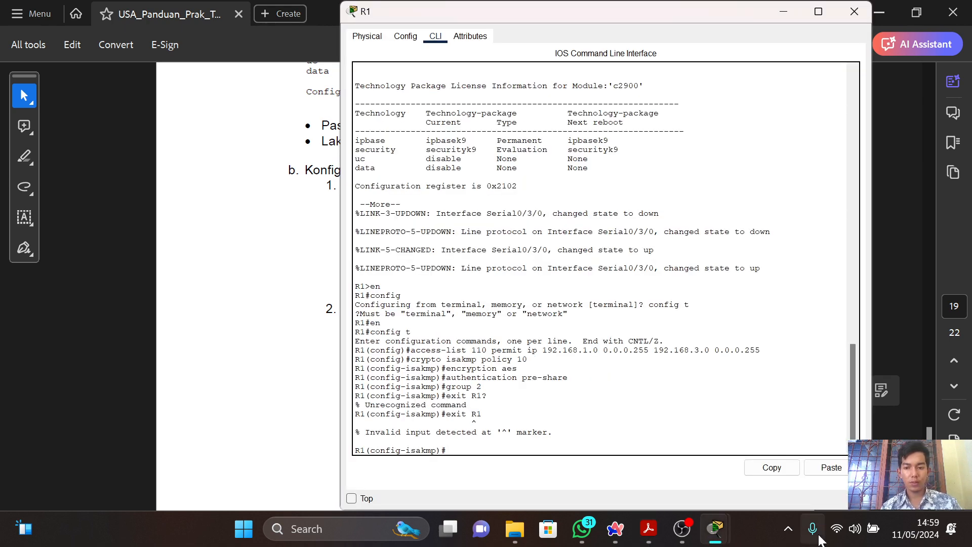
left_click(825, 467)
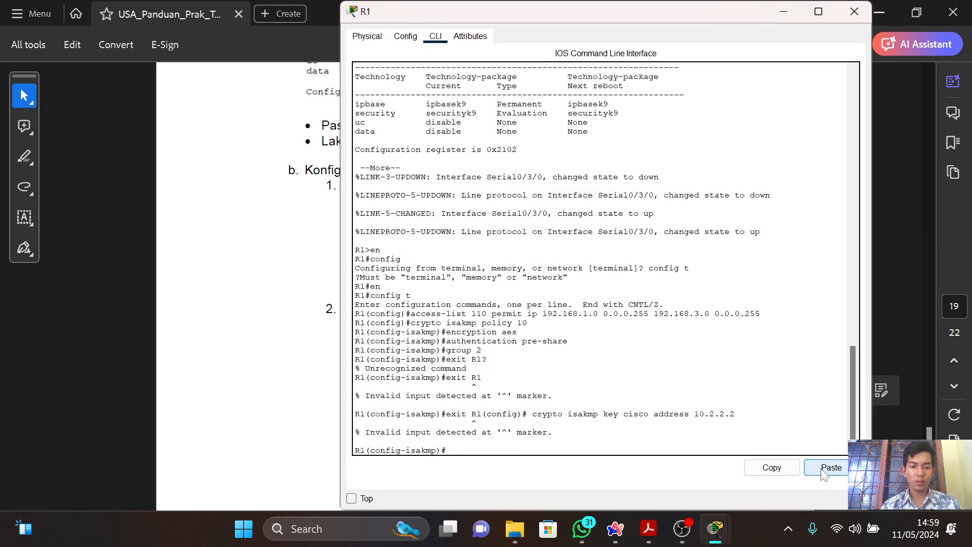
left_click(823, 472)
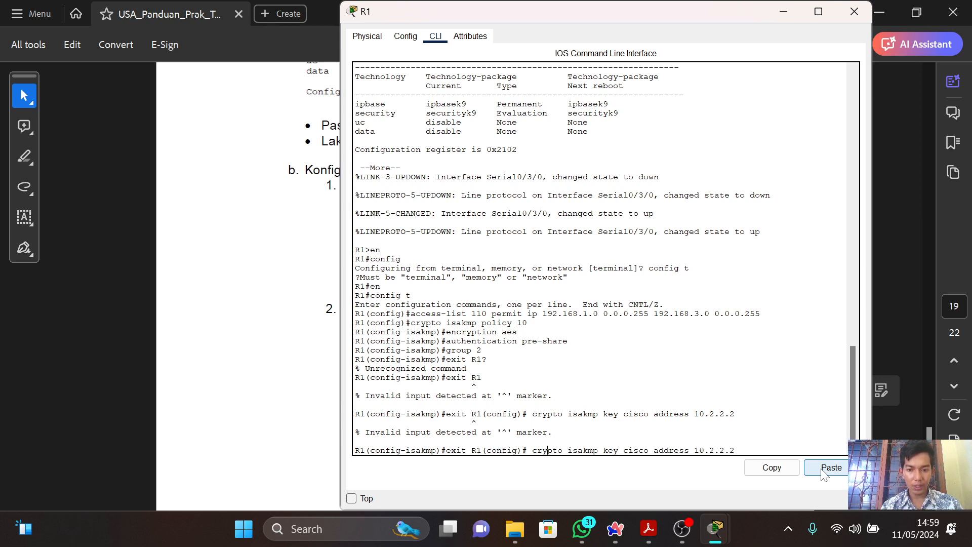
key("BackSpace")
key("BackSpace")
key("BackSpace")
key("BackSpace")
key("BackSpace")
key("BackSpace")
key("BackSpace")
key("BackSpace")
key("BackSpace")
key("BackSpace")
key("BackSpace")
key("BackSpace")
key("BackSpace")
key("BackSpace")
key("BackSpace")
key("BackSpace")
key("BackSpace")
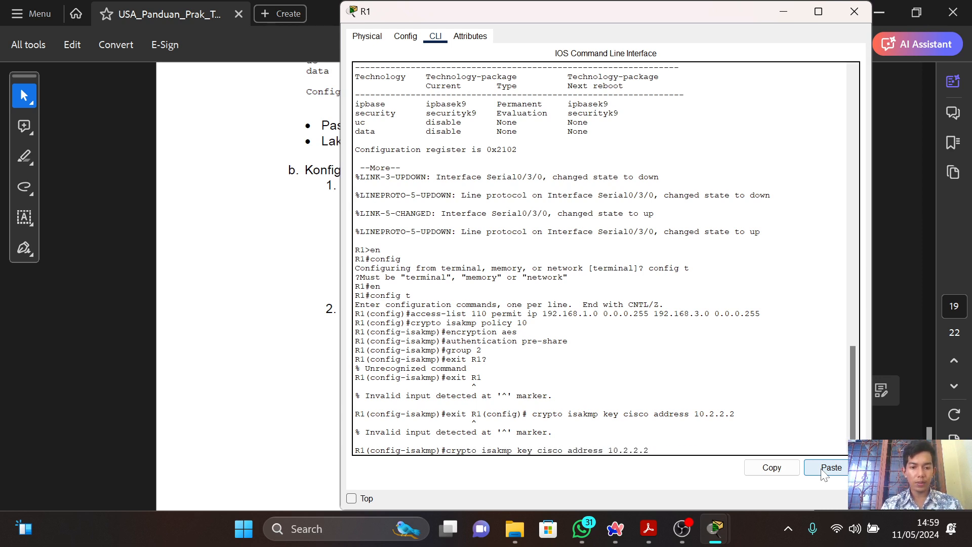
key("Return")
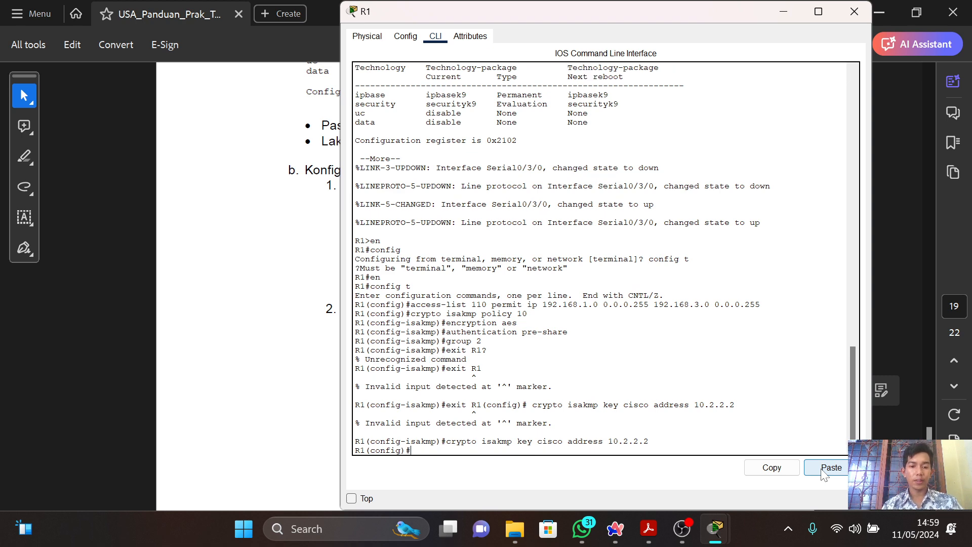
Leave R1's global configuration mode with "exit".
key("alt+Tab")
key("alt+Tab")
type("exit")
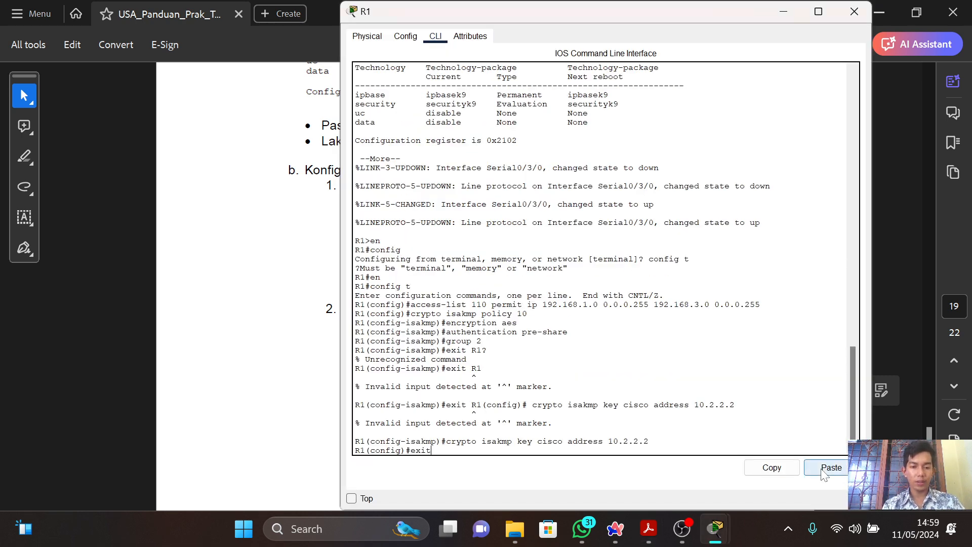
key("Return")
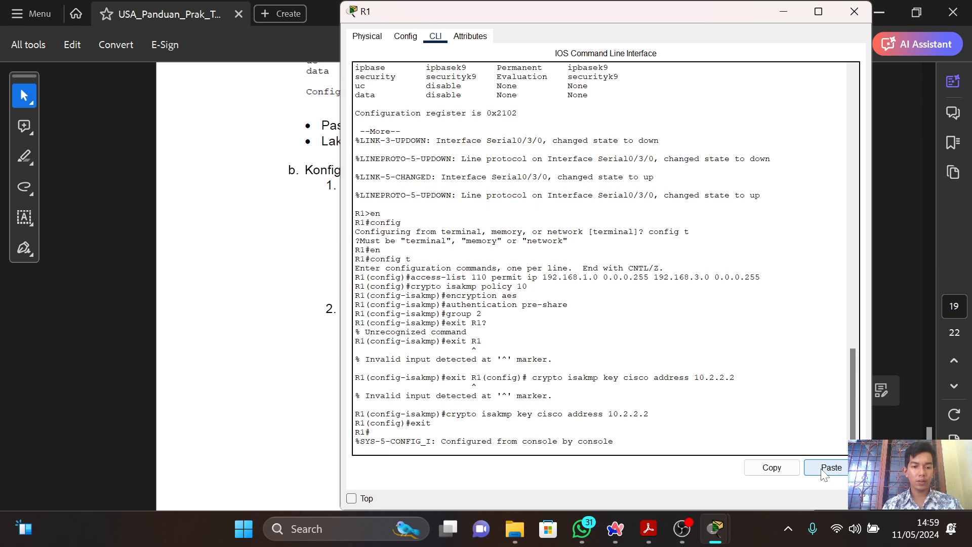
Go to the guide's ISAKMP phase 2 section and re-enter global configuration mode on R1 with "config t".
key("alt+Tab")
scroll(823, 474, "down", 10)
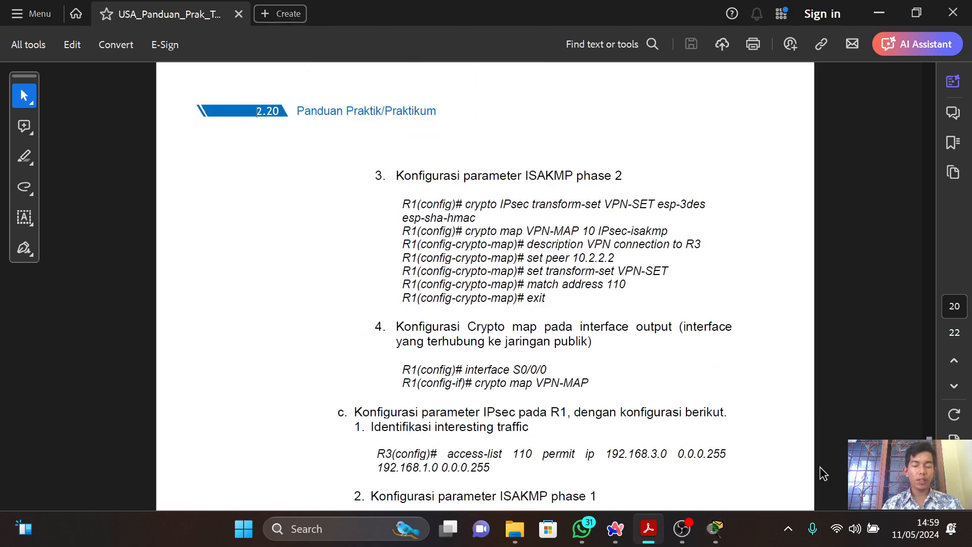
scroll(824, 474, "up", 10)
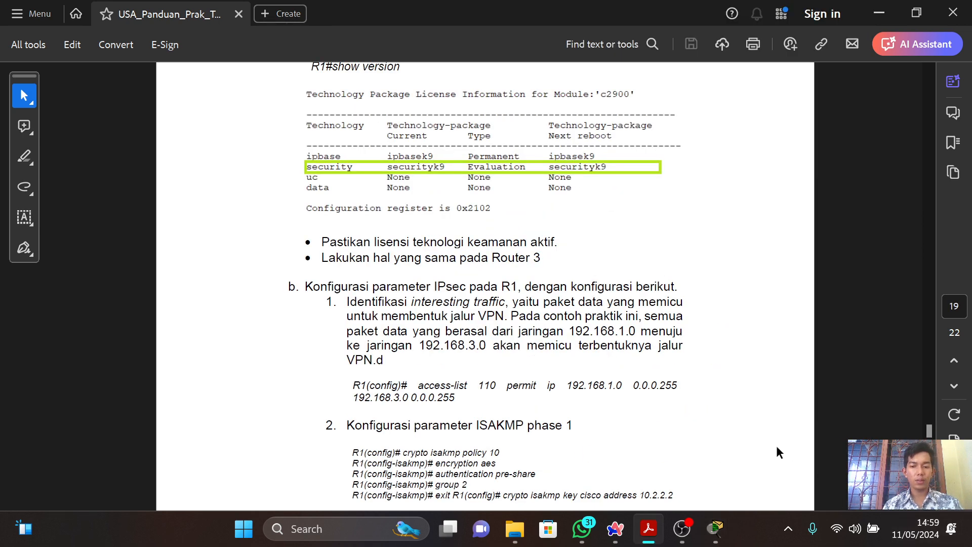
scroll(778, 451, "down", 3)
scroll(778, 452, "down", 10)
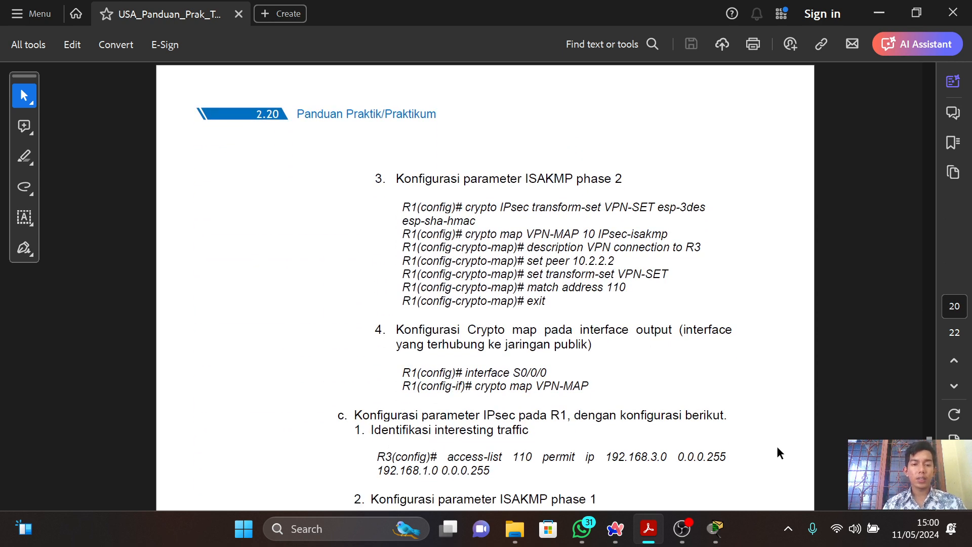
scroll(778, 448, "down", 1)
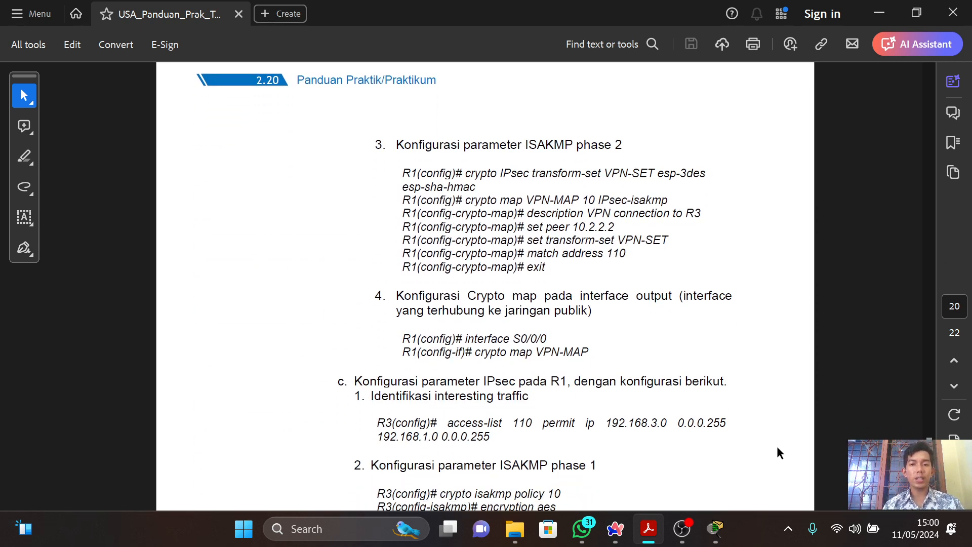
scroll(777, 447, "down", 1)
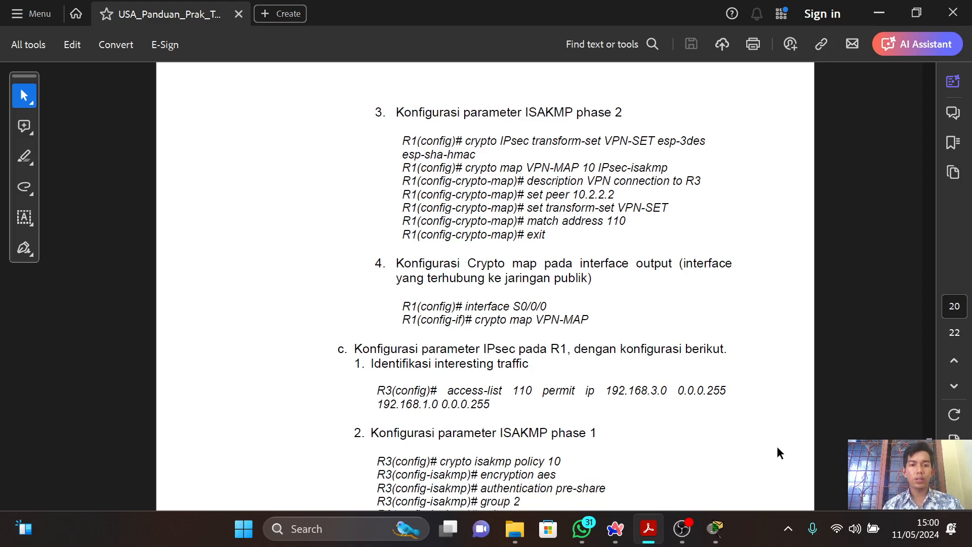
key("alt+Tab")
type("co")
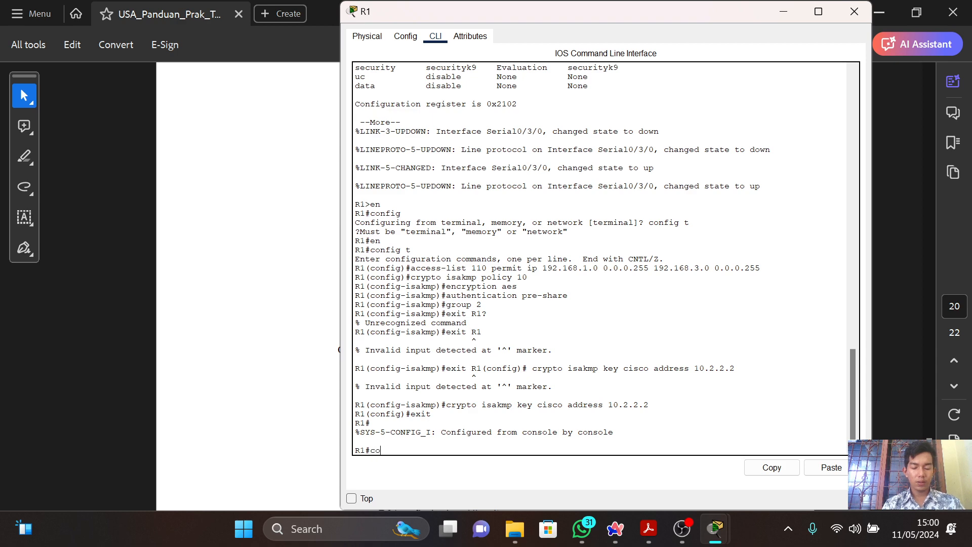
type("nfig t")
key("Return")
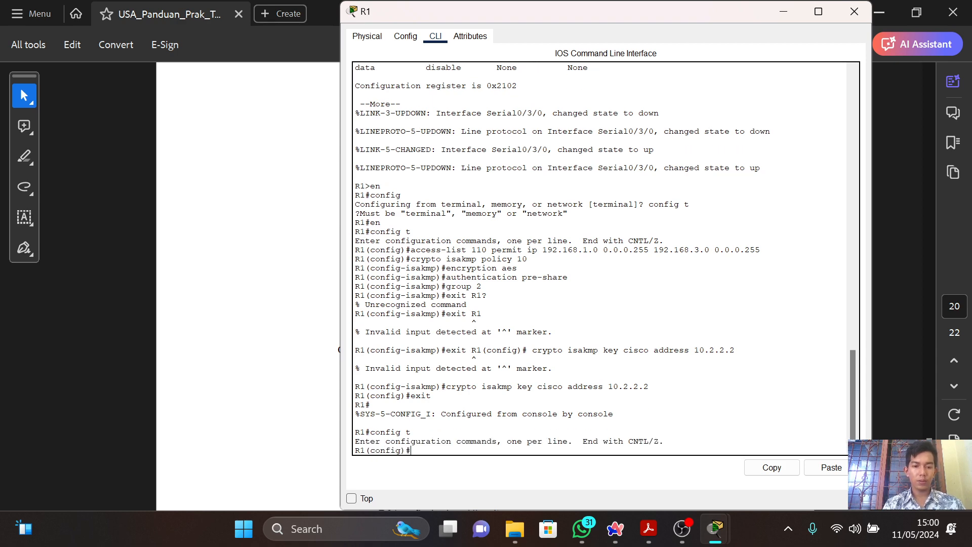
Create the IPsec transform set on R1 by copying "crypto IPsec transform-set VPN-SET esp-3des esp-sha-hmac" from the guide.
key("alt+Tab")
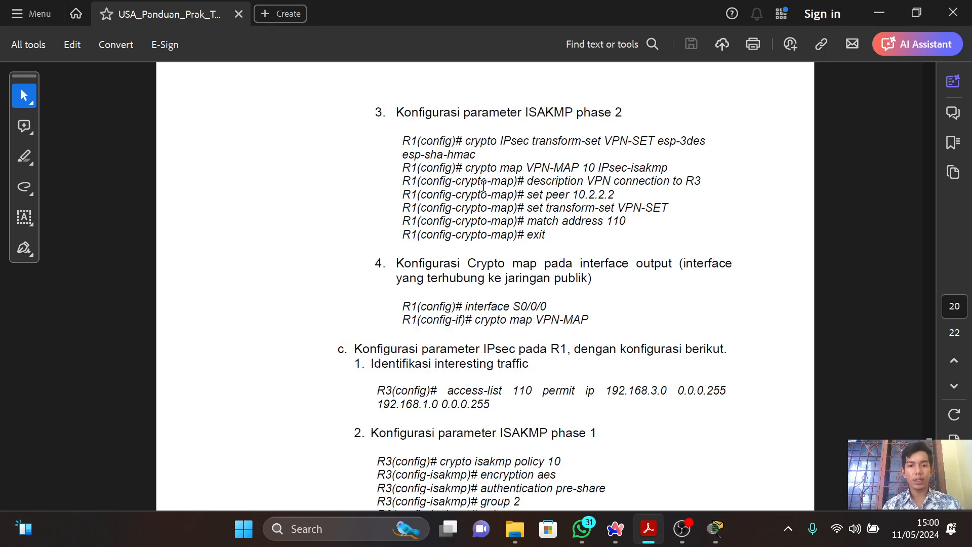
left_click_drag(465, 141, 472, 156)
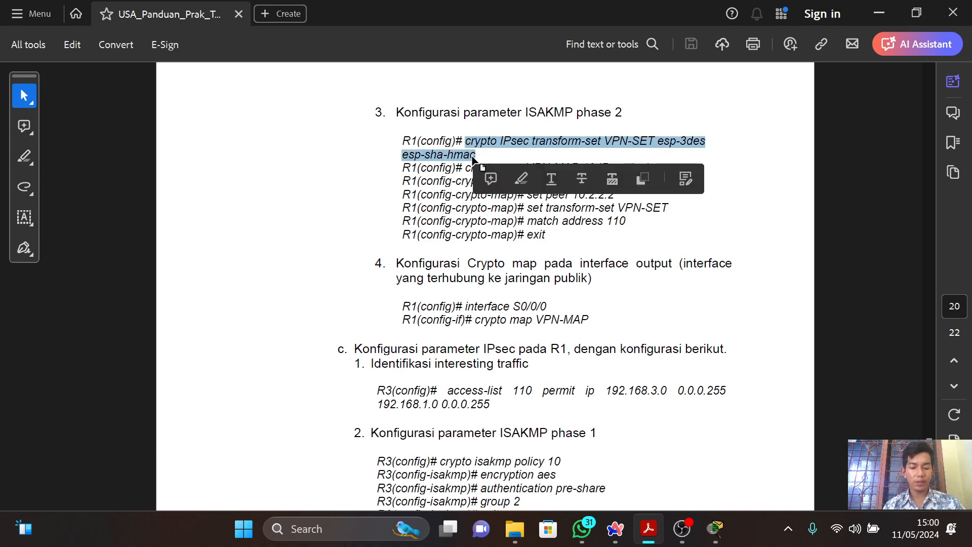
key("ctrl+c")
key("alt+Tab")
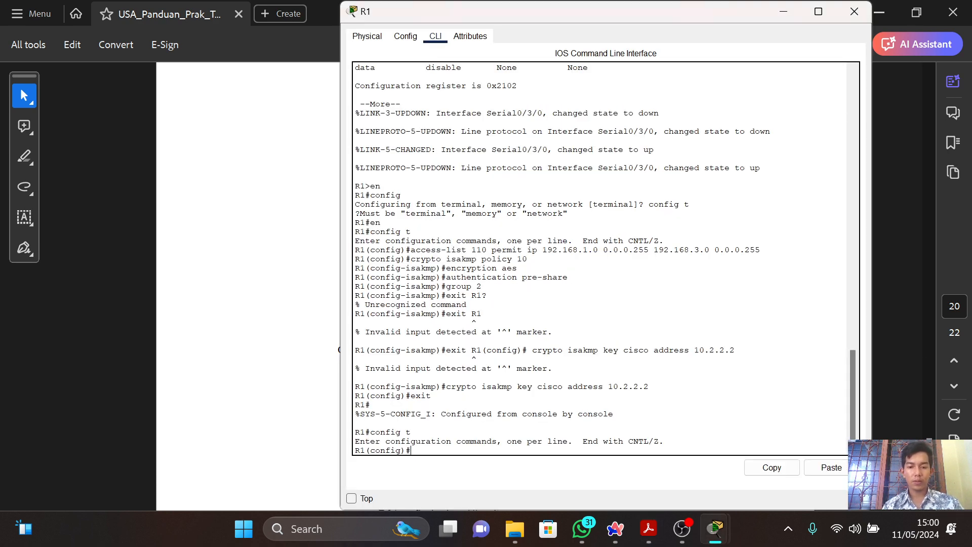
left_click(843, 468)
key("Return")
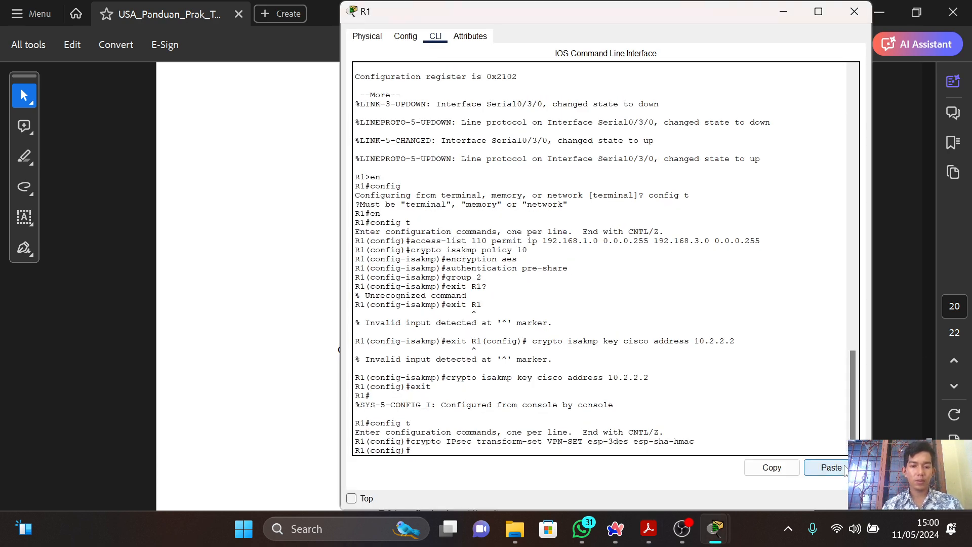
Create the crypto map on R1 by copying "crypto map VPN-MAP 10 IPsec-isakmp" from the guide, and return to the guide.
key("alt+Tab")
left_click(602, 246)
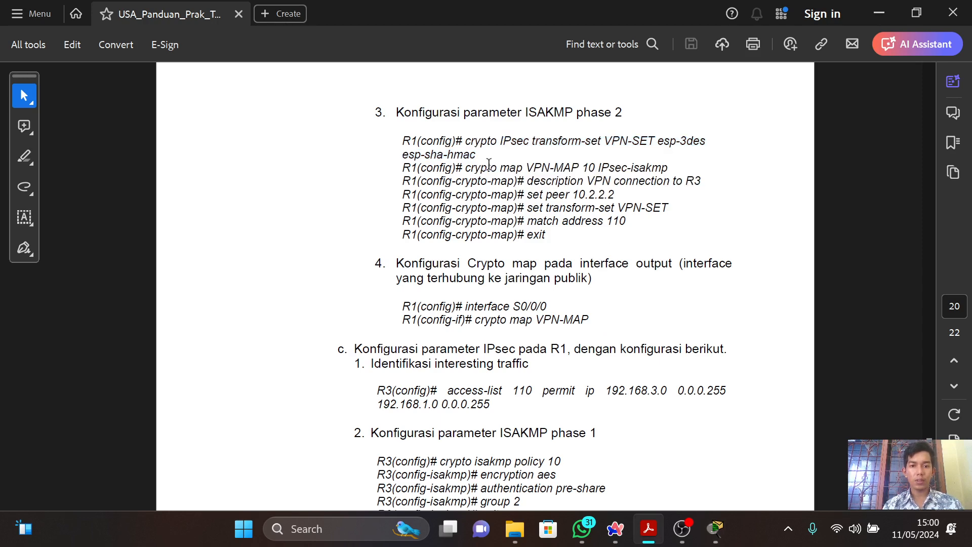
left_click_drag(465, 168, 680, 164)
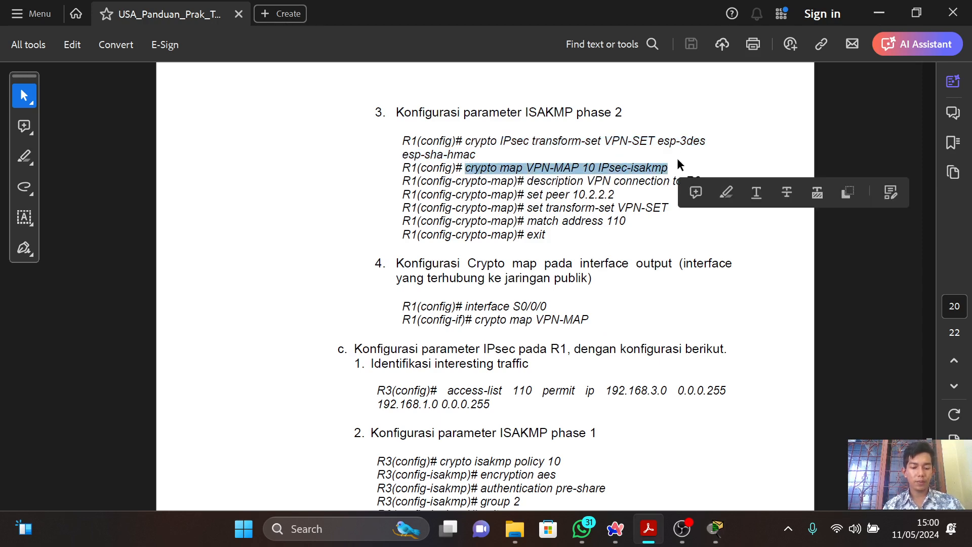
key("alt+Tab")
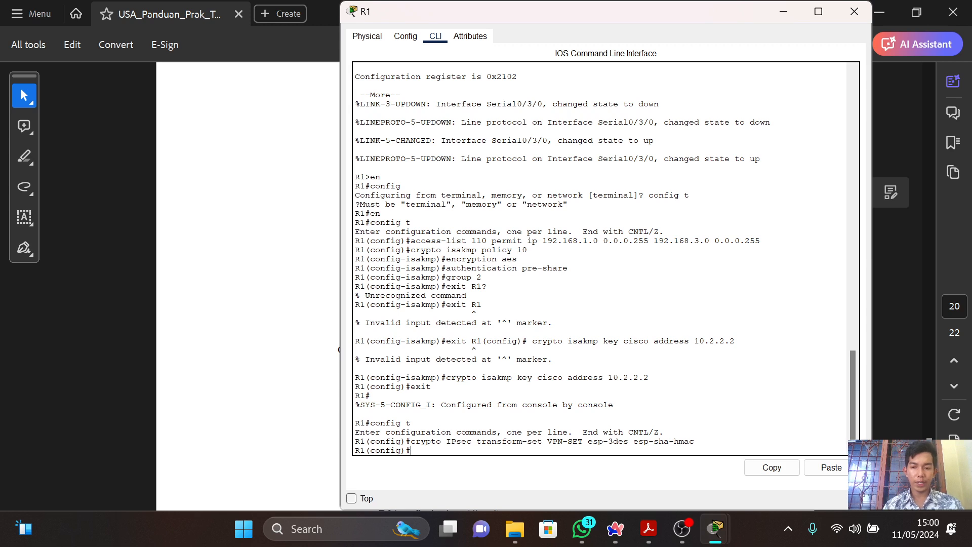
left_click(840, 469)
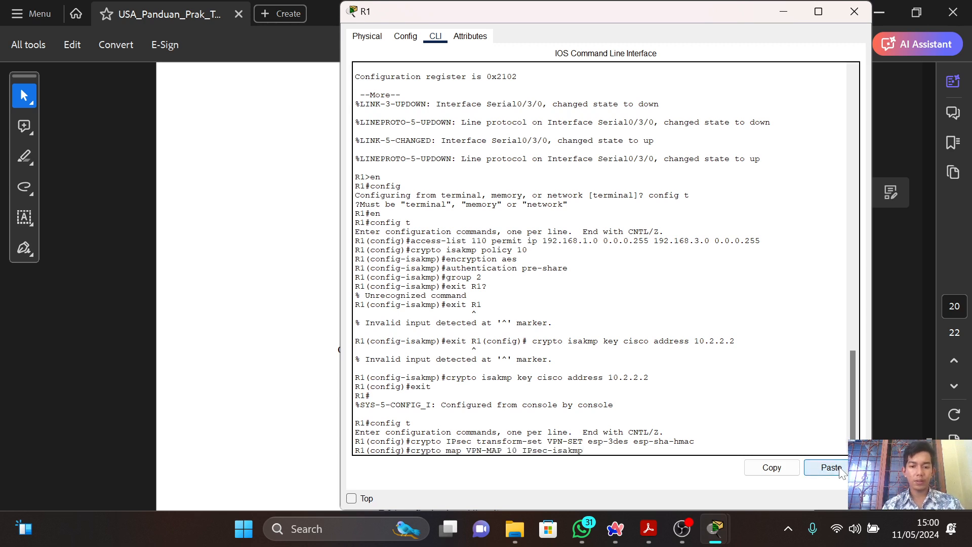
key("Return")
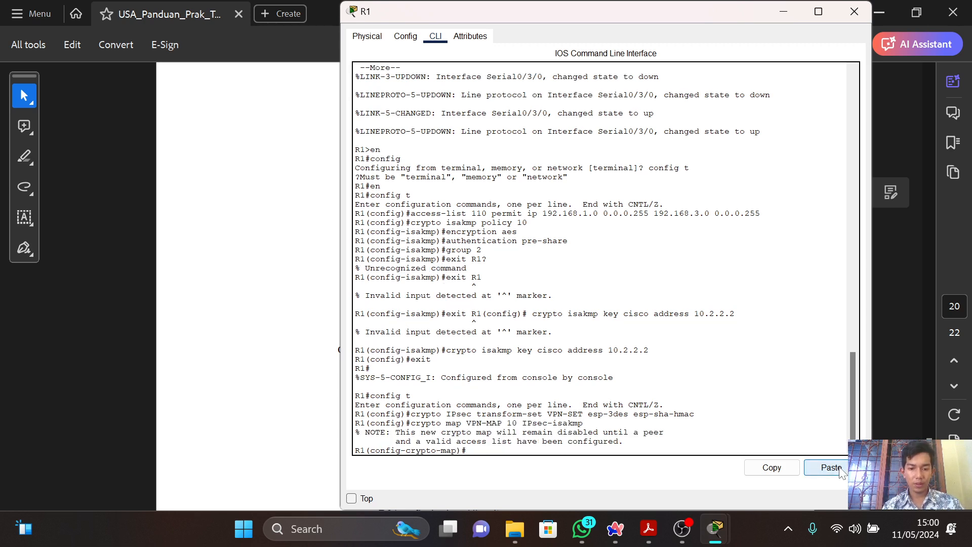
key("alt+Tab")
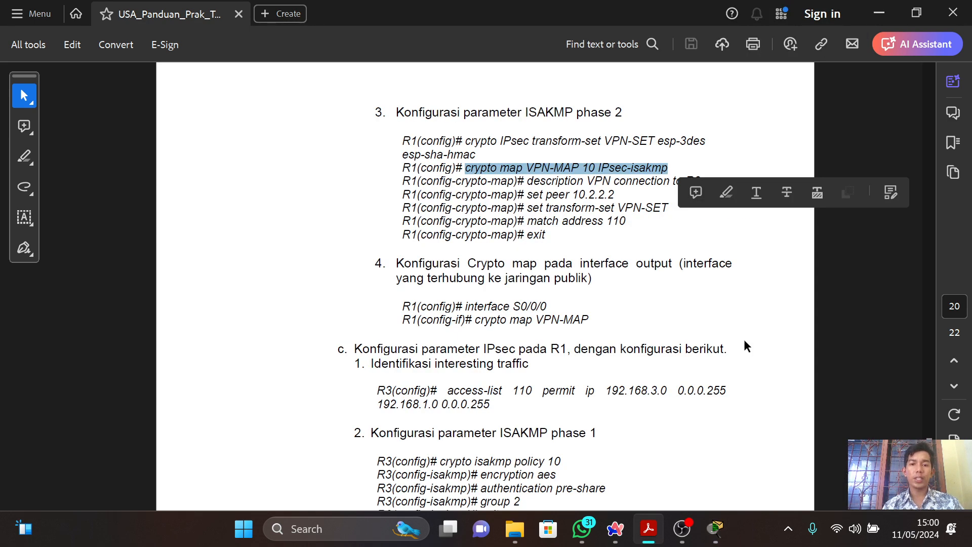
Give the crypto map on R1 its description by entering "description VPN connection to R3", following the guide.
key("alt+Tab")
type("descr")
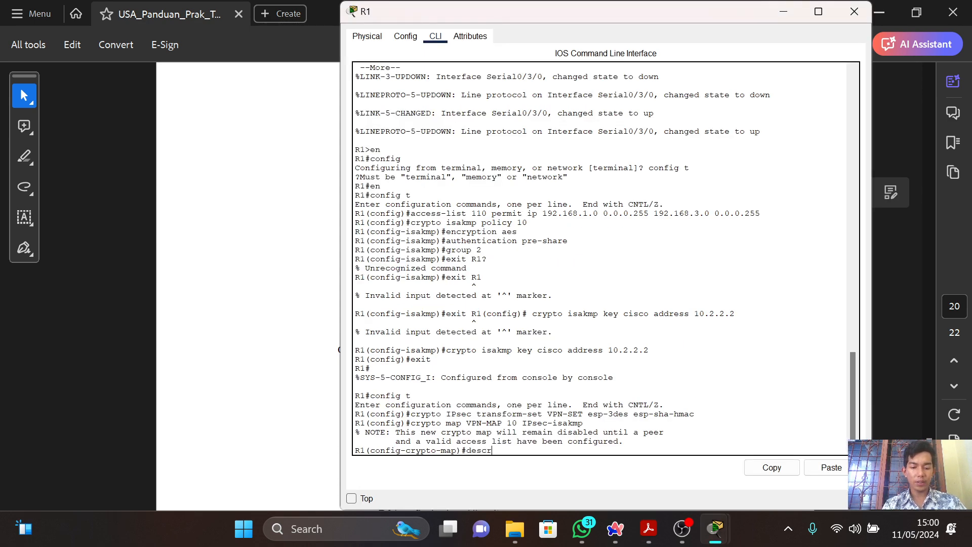
type("iption VPN")
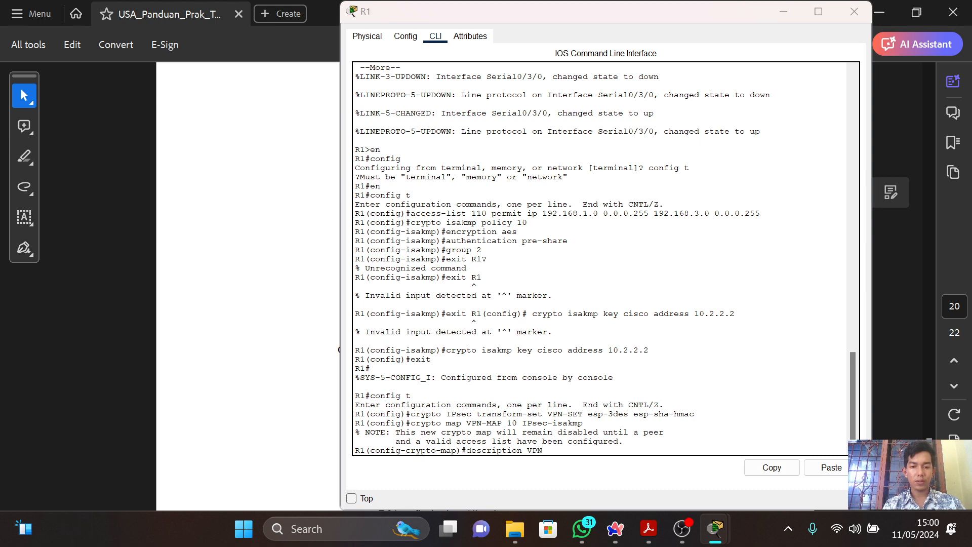
key("alt+Tab")
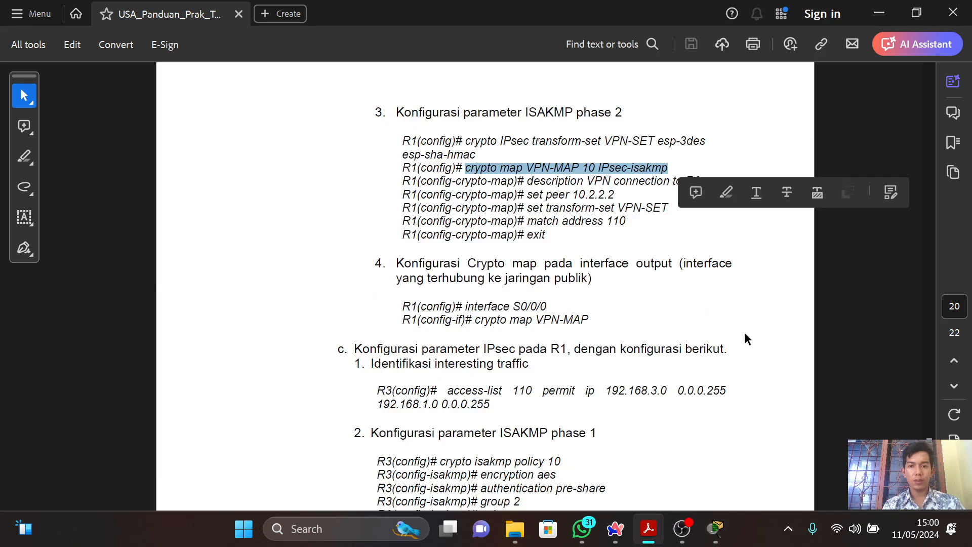
key("alt+Tab")
type("connecc")
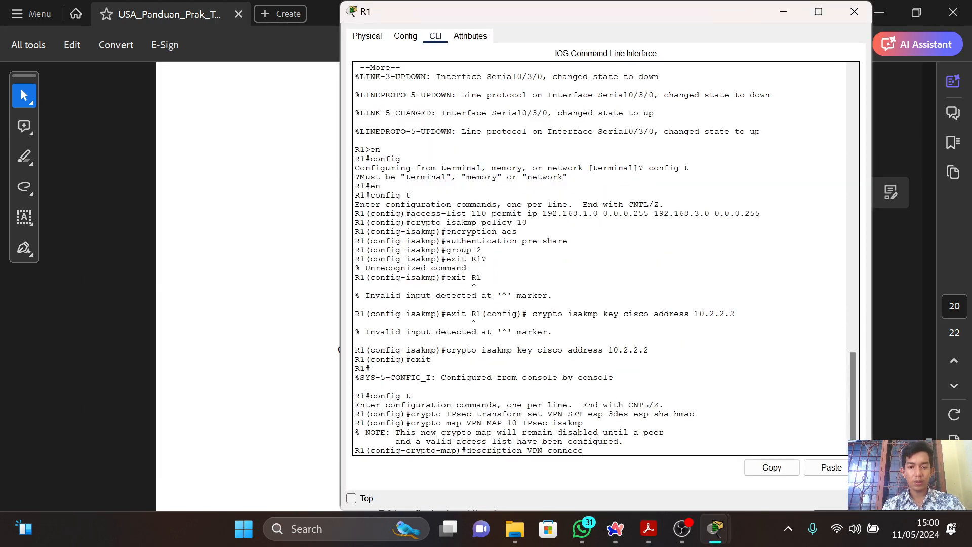
key("BackSpace")
type("tion")
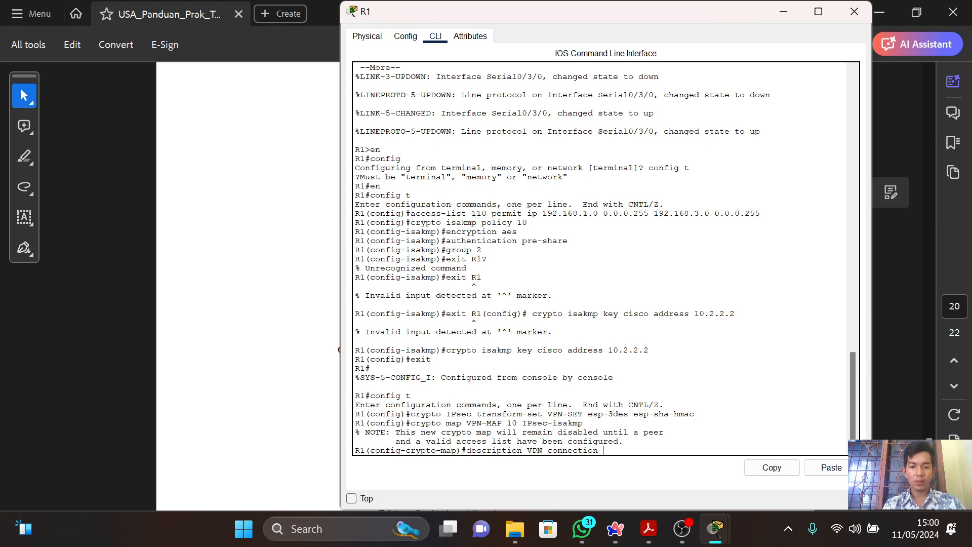
key("alt+Tab")
left_click(817, 323)
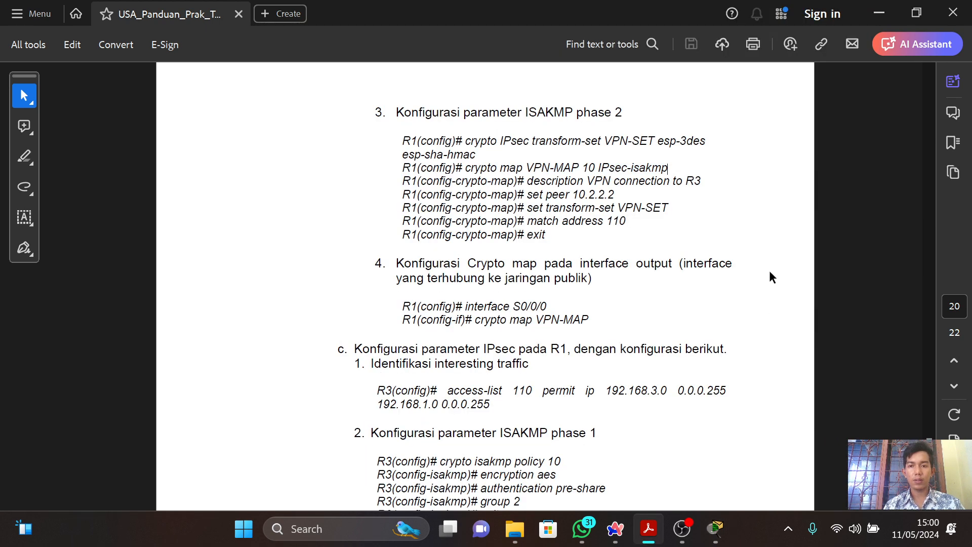
key("alt+Tab")
type("to")
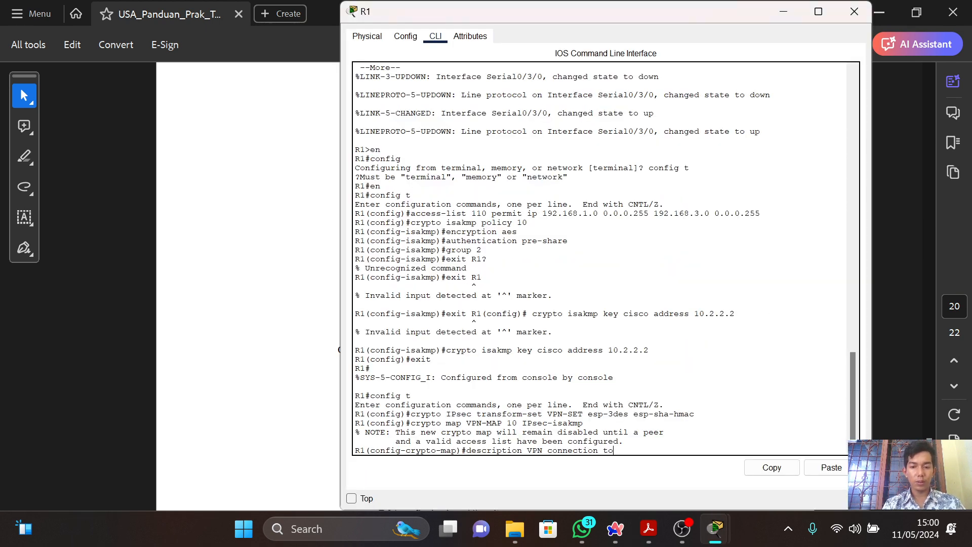
type("R3")
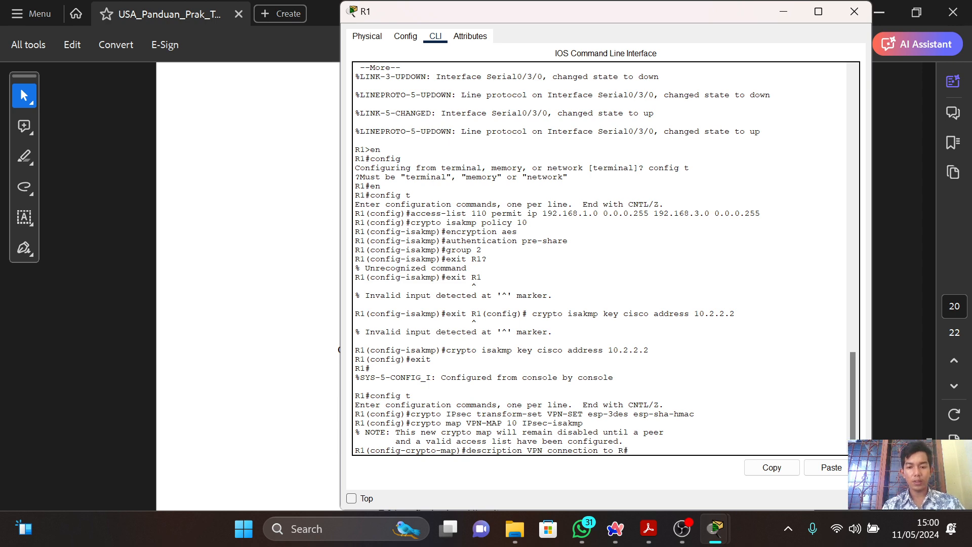
key("Return")
Narrow and reposition the R1 window so the guide's phase 2 commands stay readable beside the latest CLI prompt.
key("alt+Tab")
key("alt+Tab")
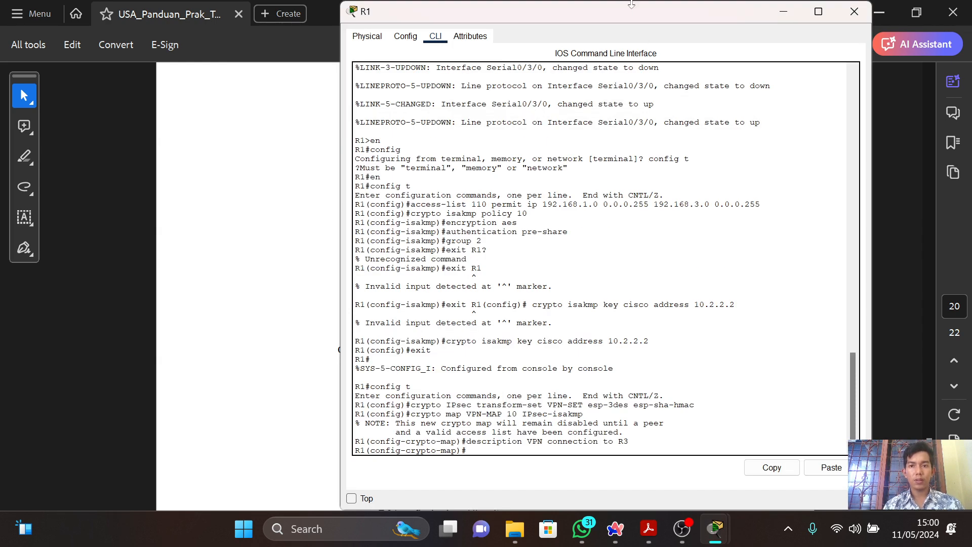
left_click_drag(631, 1, 610, 235)
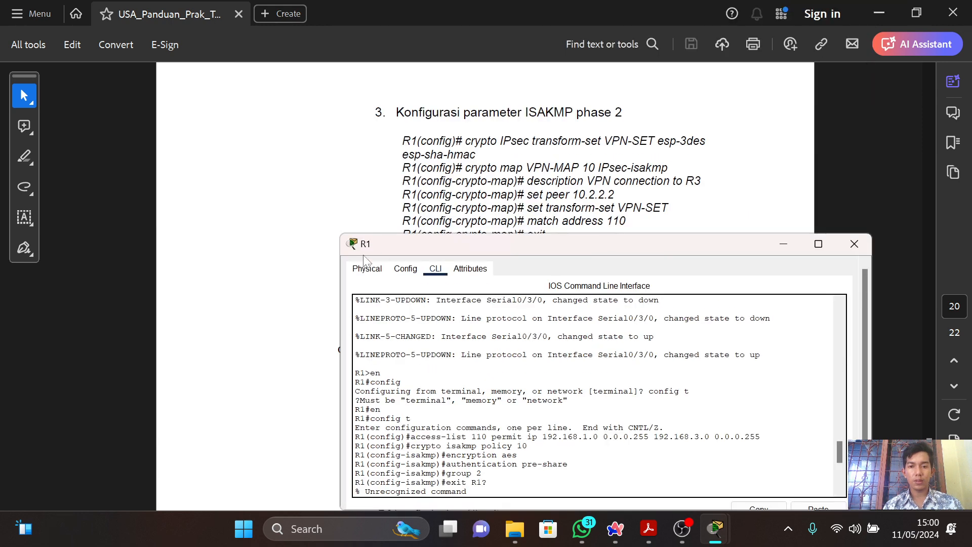
left_click_drag(338, 302, 450, 302)
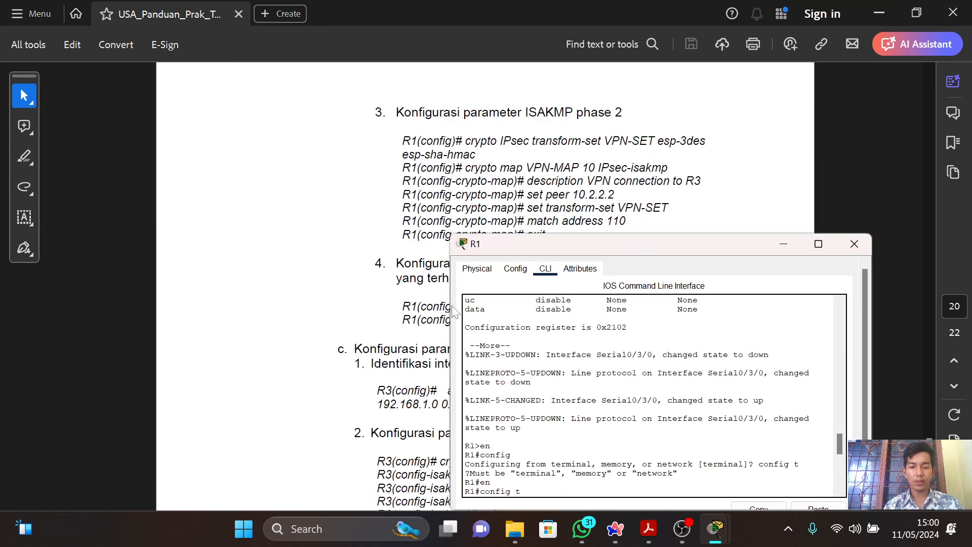
left_click_drag(568, 245, 320, 242)
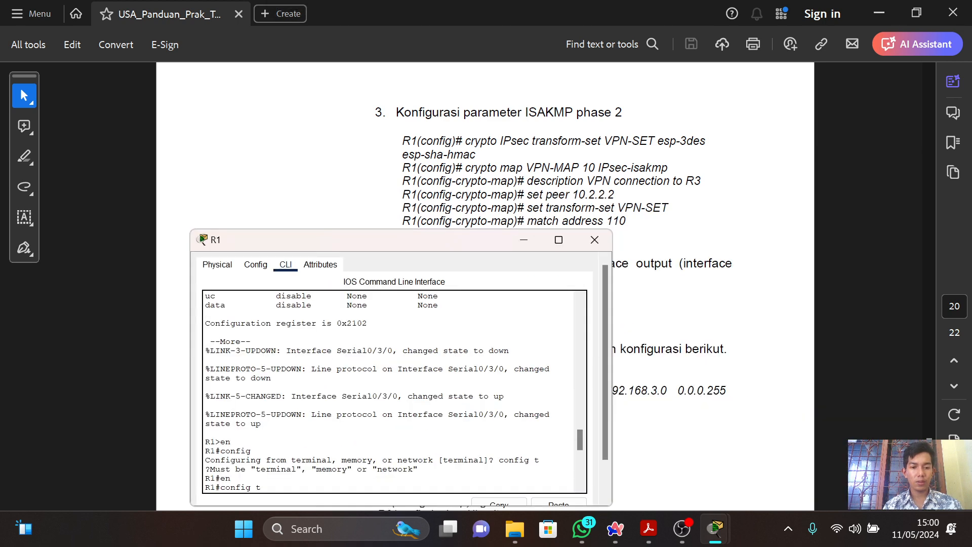
left_click_drag(577, 449, 577, 479)
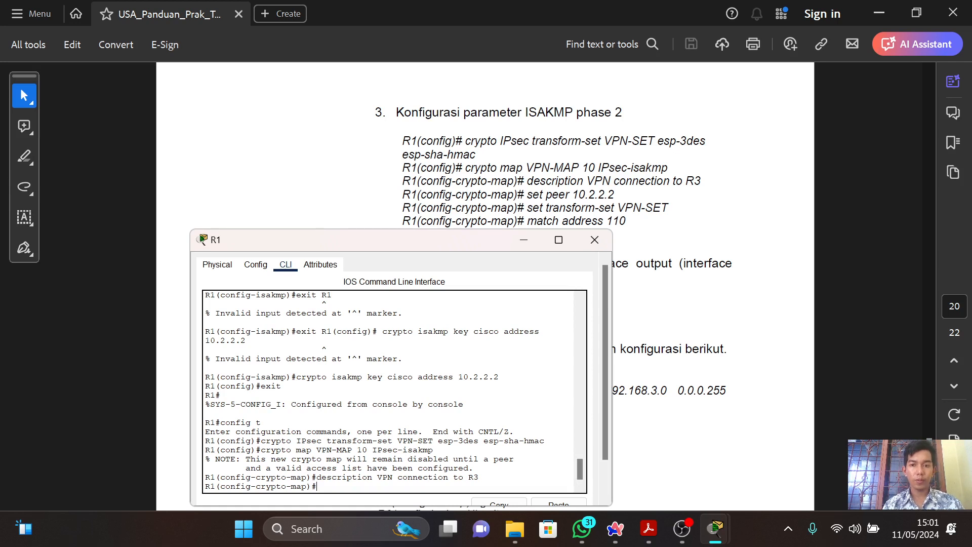
Set the VPN peer of R1's crypto map with "set peer 10.2.2.2".
type("set ")
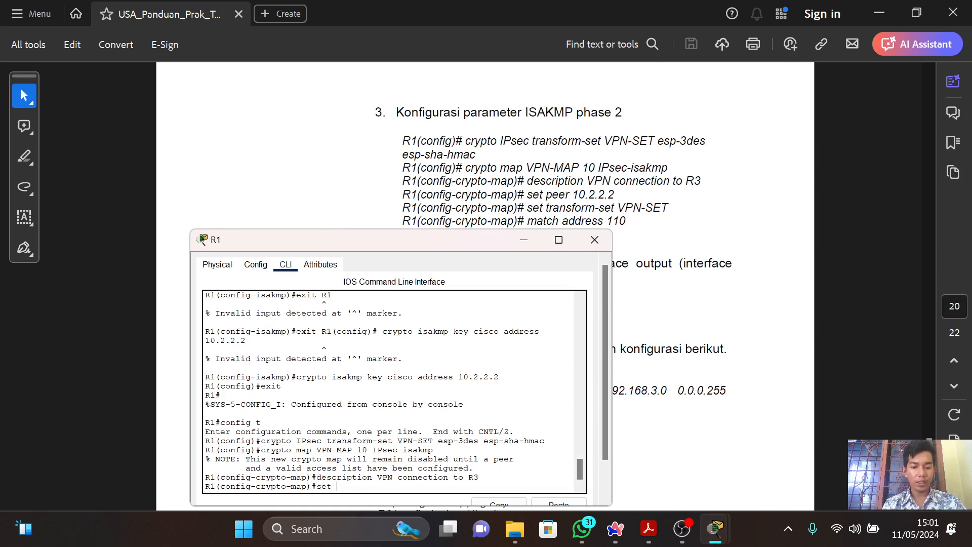
type("peer")
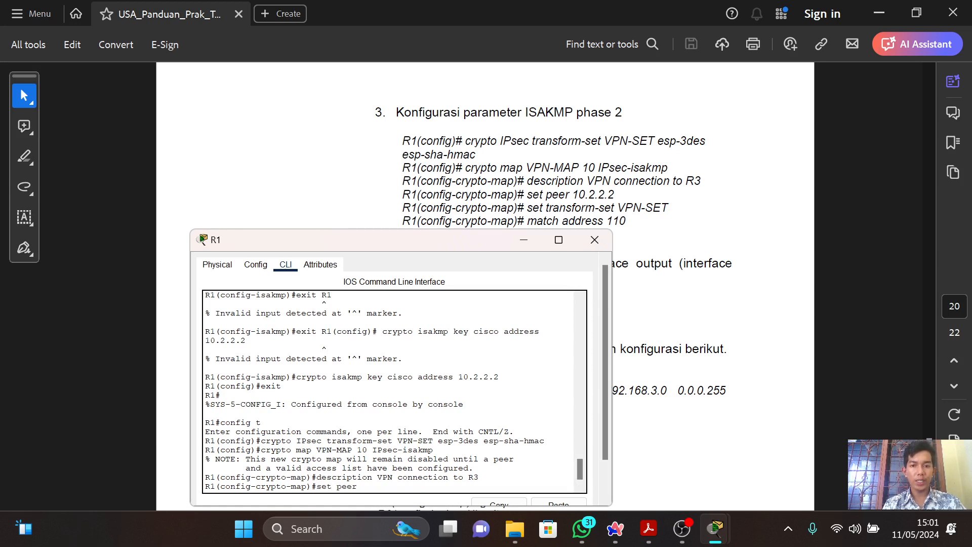
type(" 10.2")
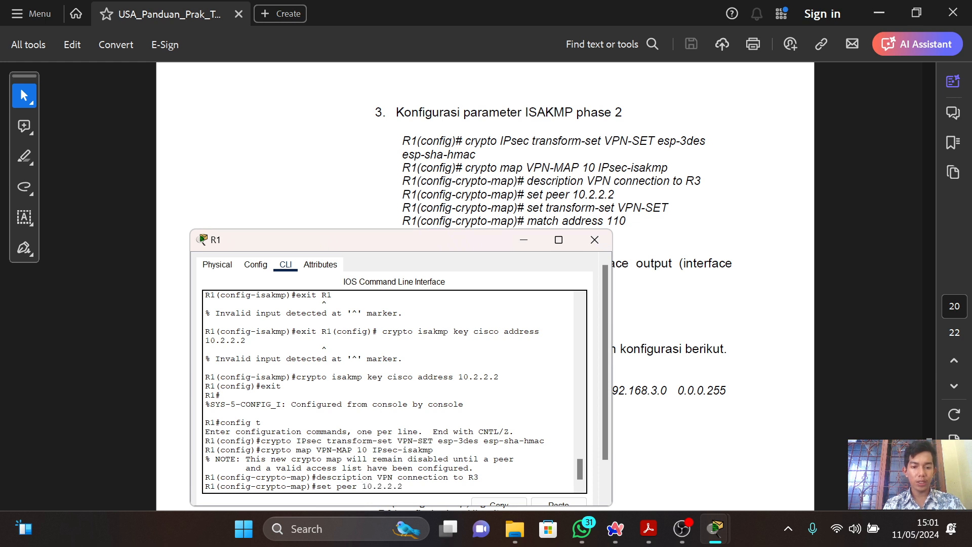
type(".2.2")
key("Return")
Assign the transform set to R1's crypto map with "set transform-set VPN-SET".
type("set")
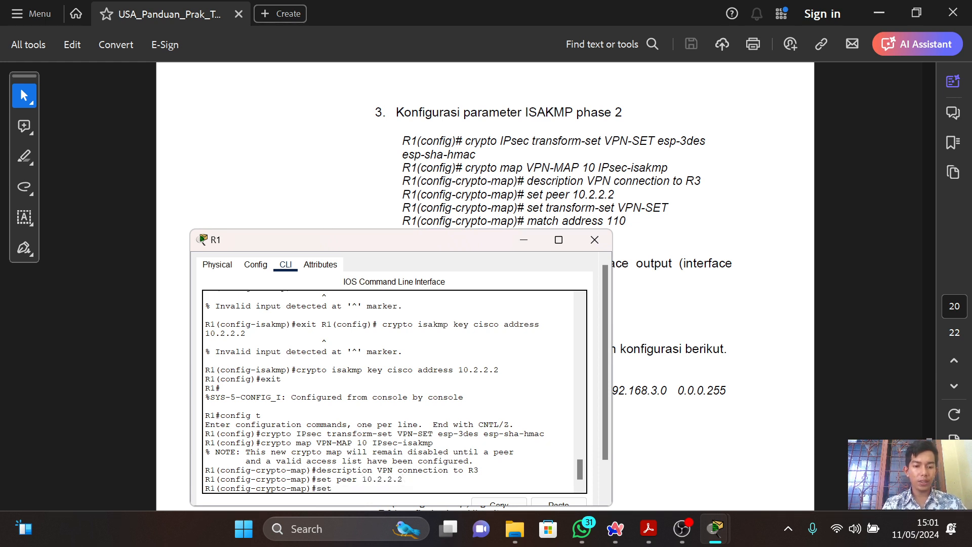
type(" transform")
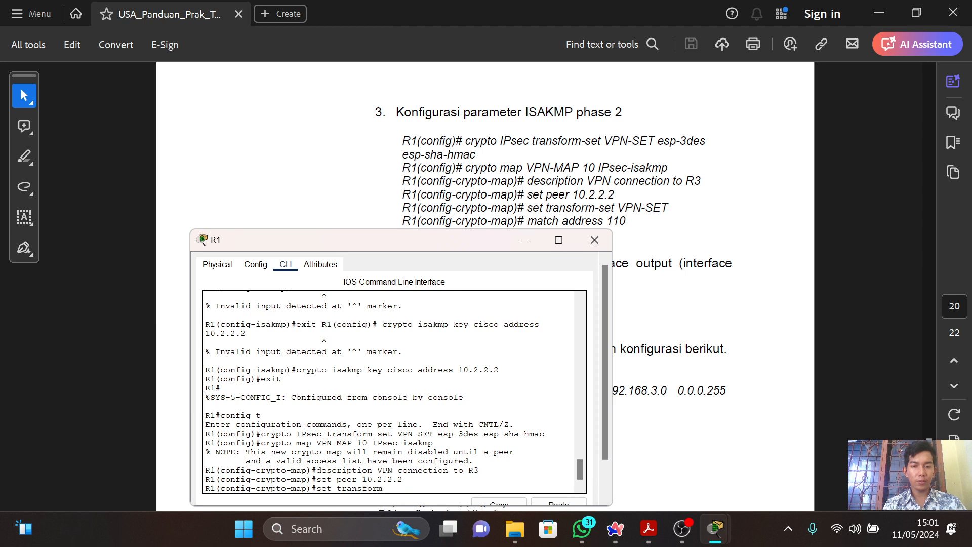
type("=se")
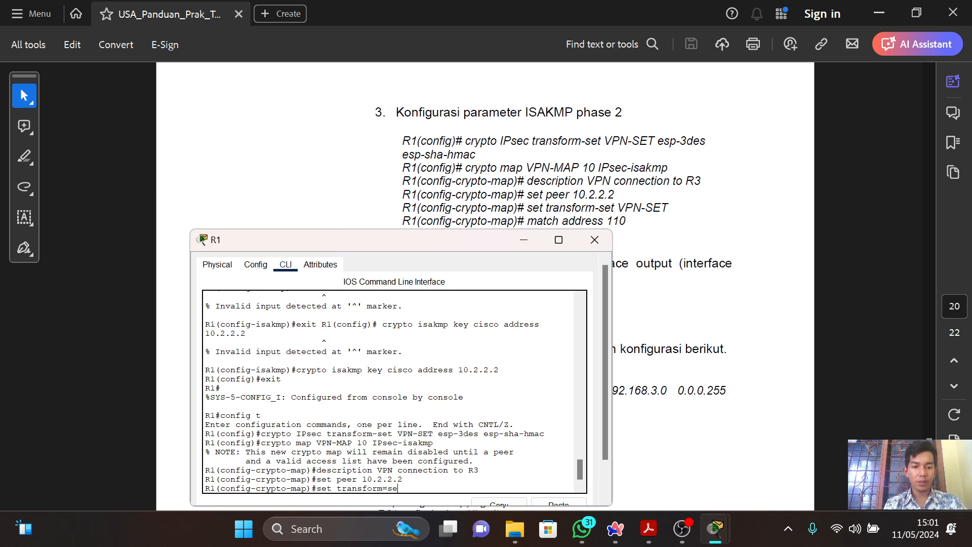
key("BackSpace")
key("BackSpace")
type("=")
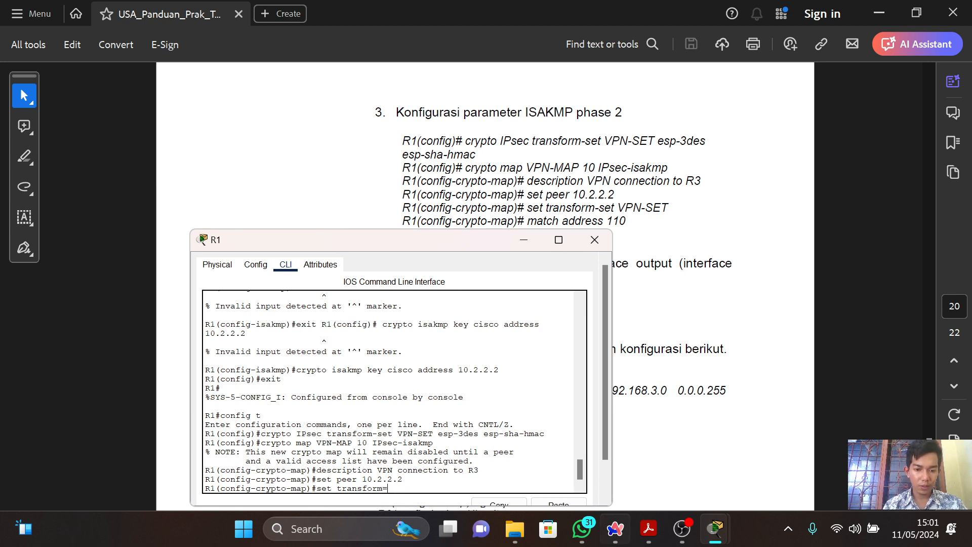
key("BackSpace")
type("-set")
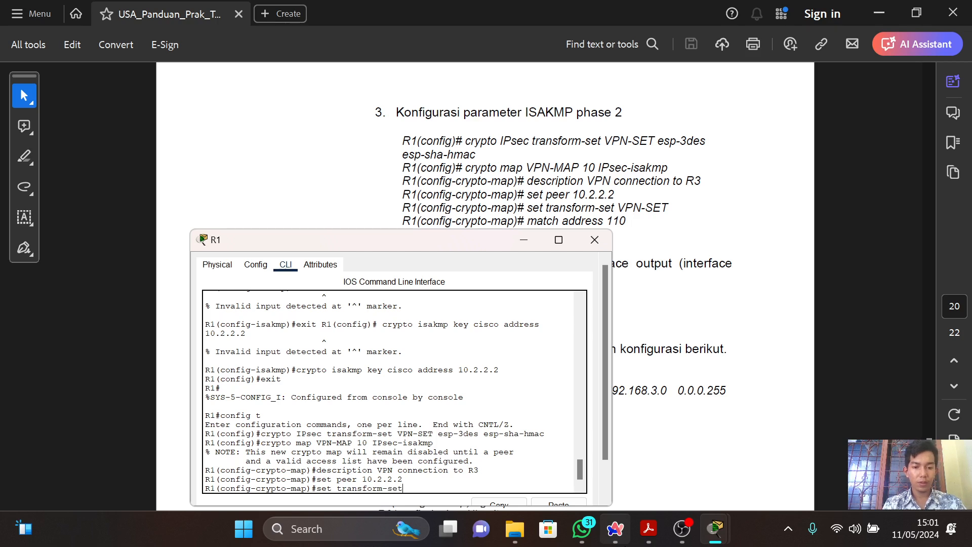
type(" V")
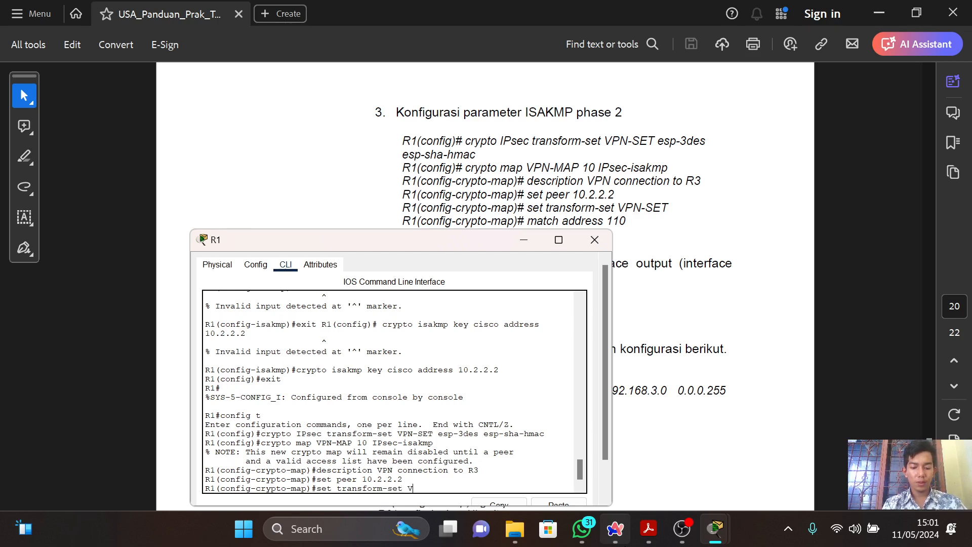
type("PN-S")
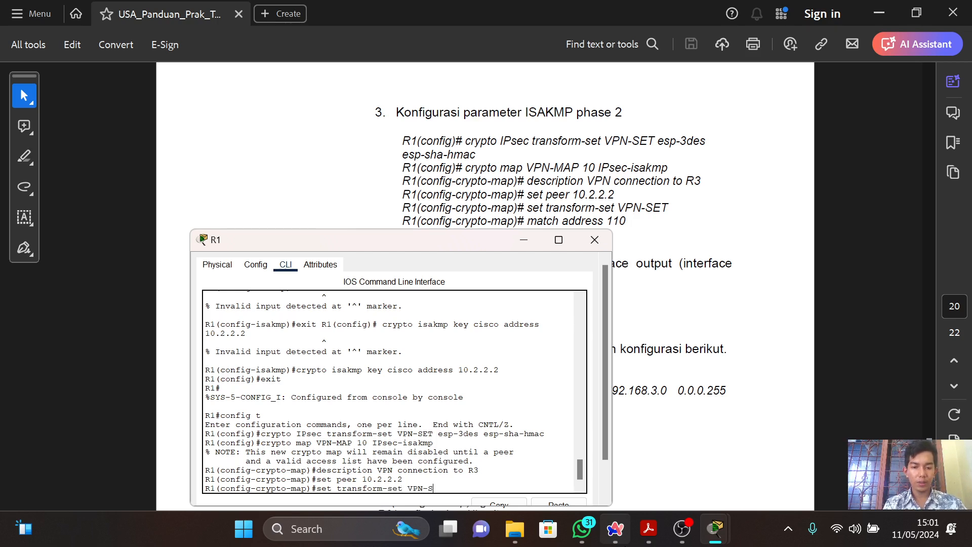
type("ET")
key("Return")
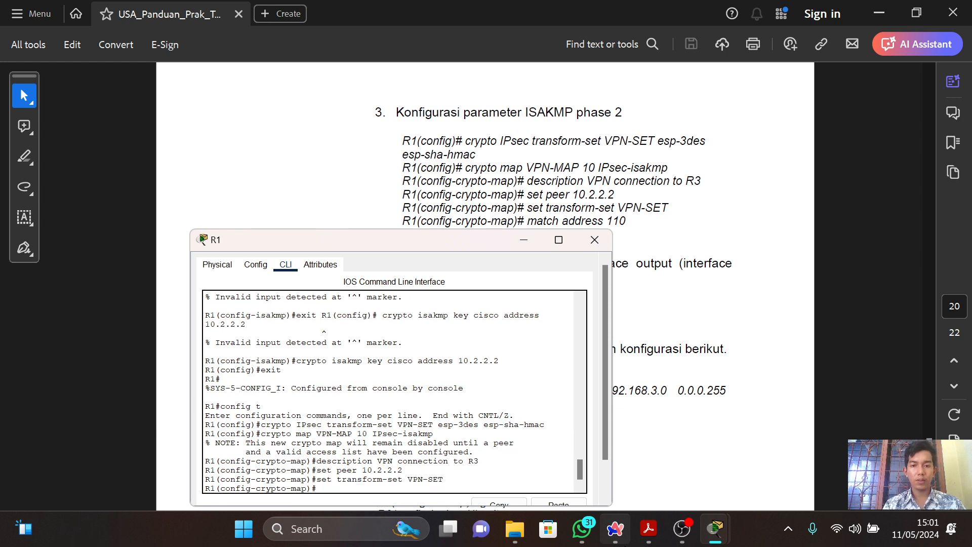
Try to tie R1's crypto map to access list 110 by entering "macth address 110".
type("mac")
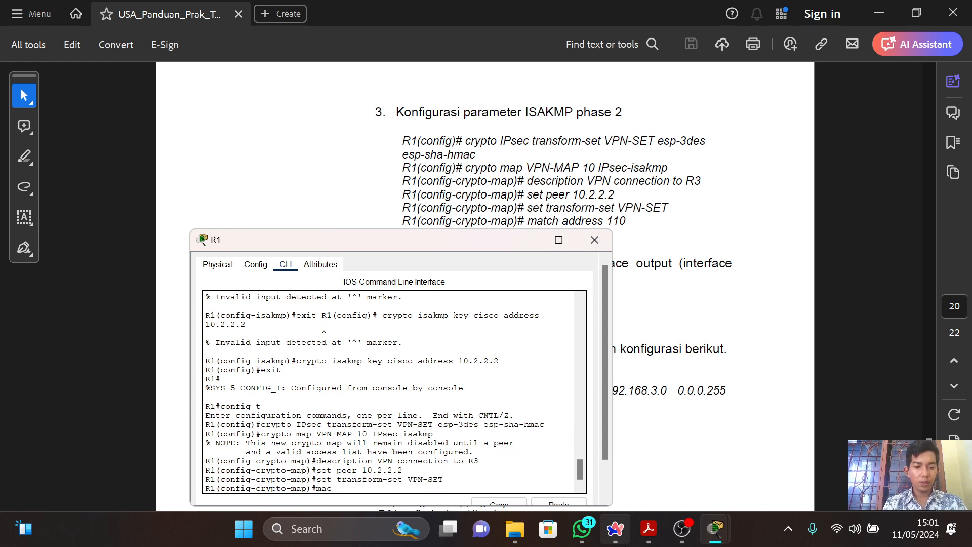
type("th adr")
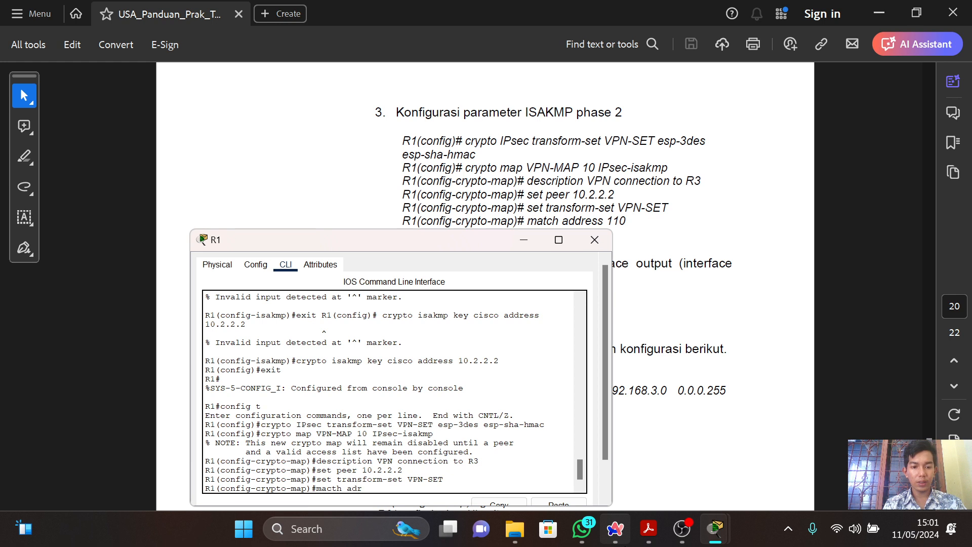
key("BackSpace")
type("dress 110")
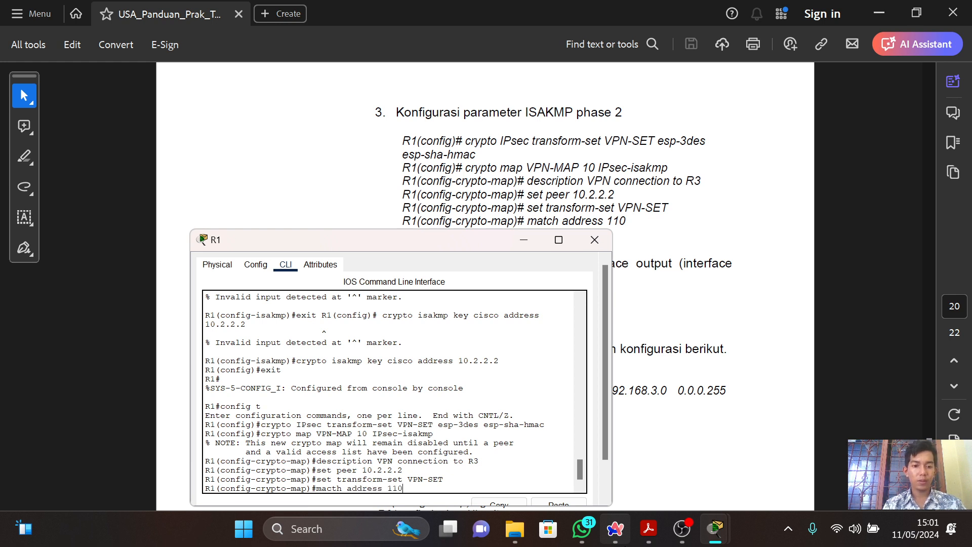
key("Return")
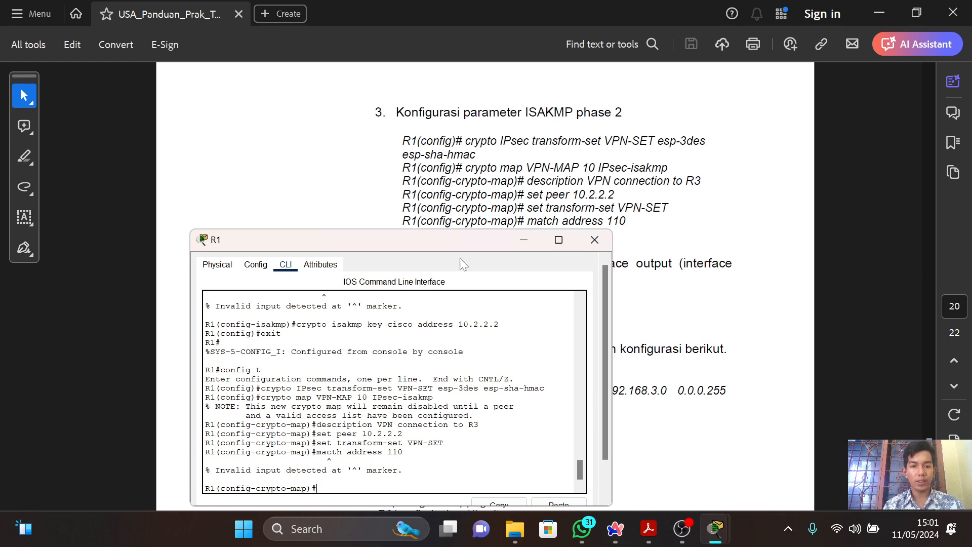
Uncover the last phase 2 command in the guide and leave R1's crypto map configuration with "exit".
left_click_drag(454, 245, 456, 263)
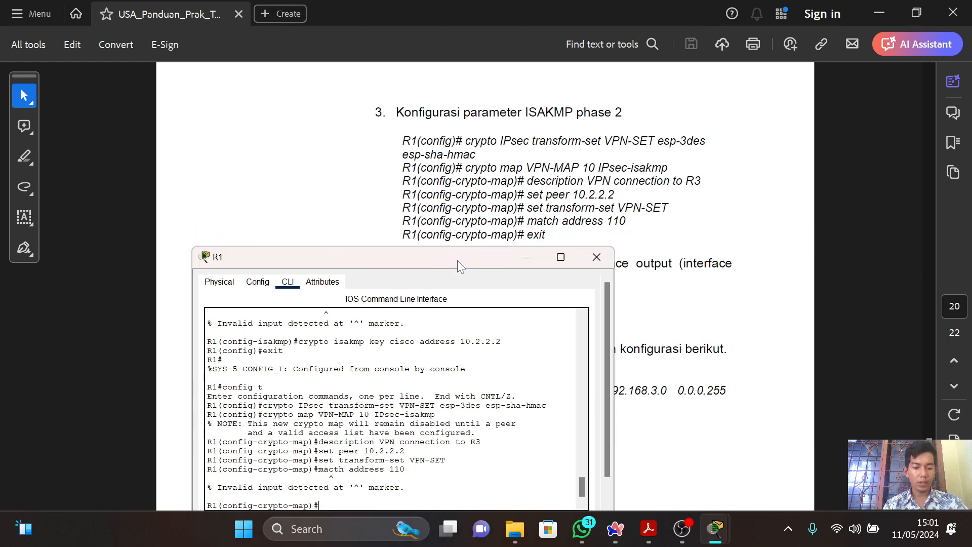
type("exit")
key("Return")
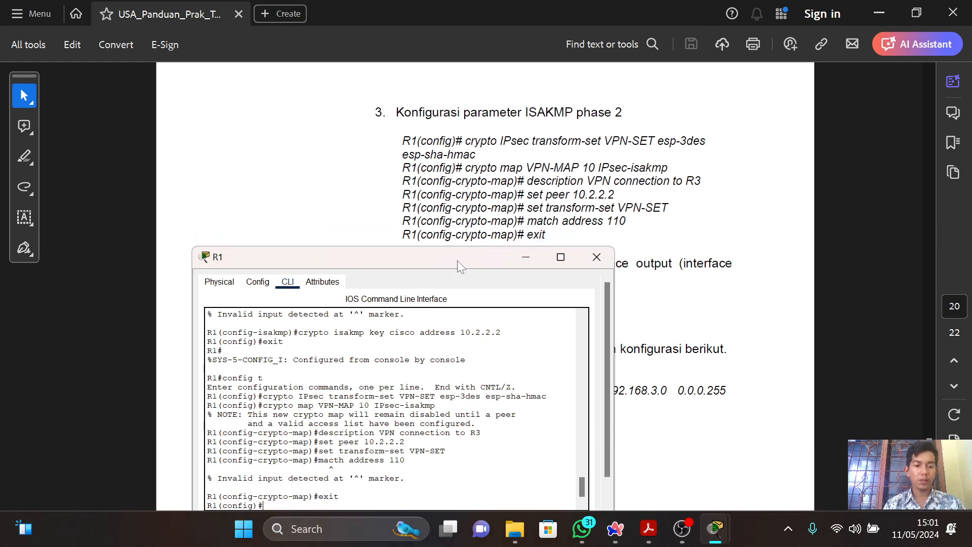
Look up the guide's crypto map interface commands and try to enter R1's public interface with "interface s0/0/0".
key("alt+Tab")
scroll(458, 260, "down", 2)
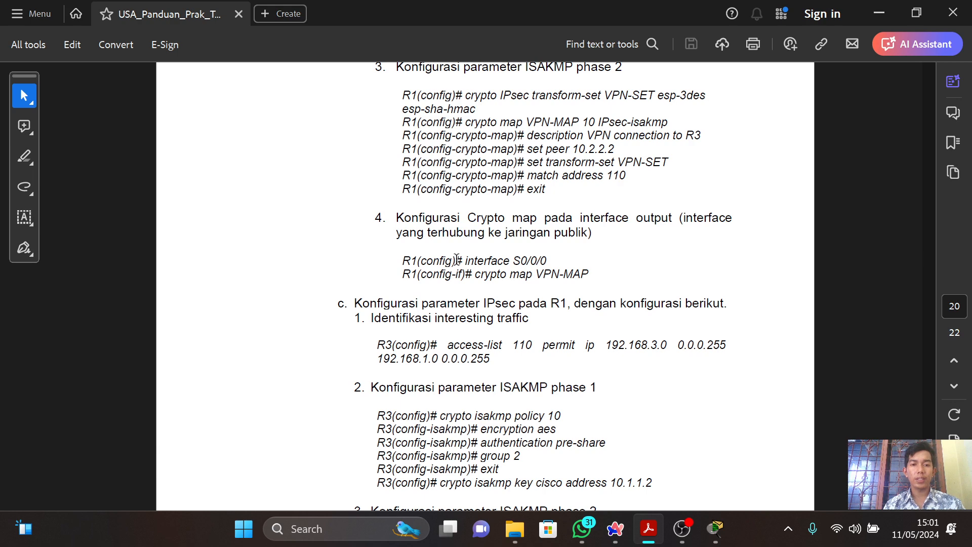
key("alt+Tab")
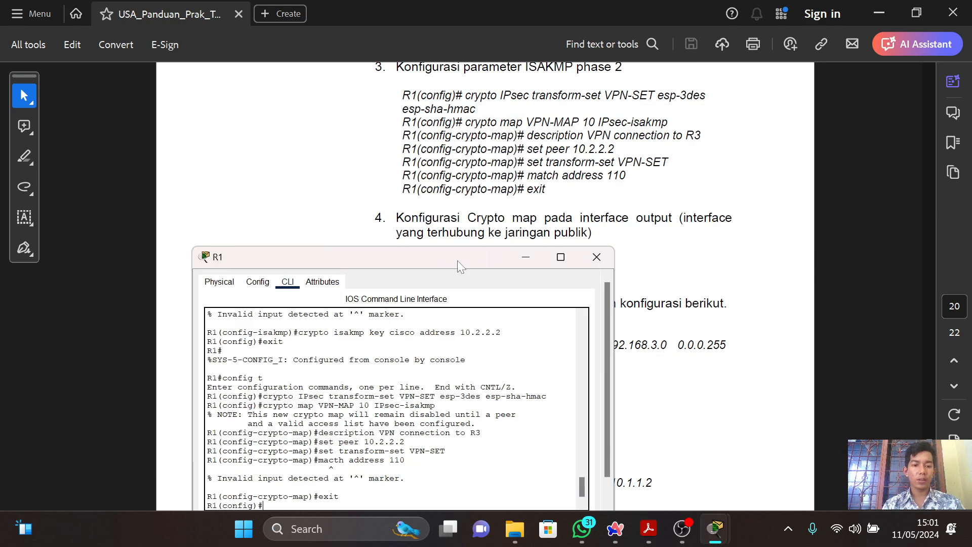
type("interfa")
key("BackSpace")
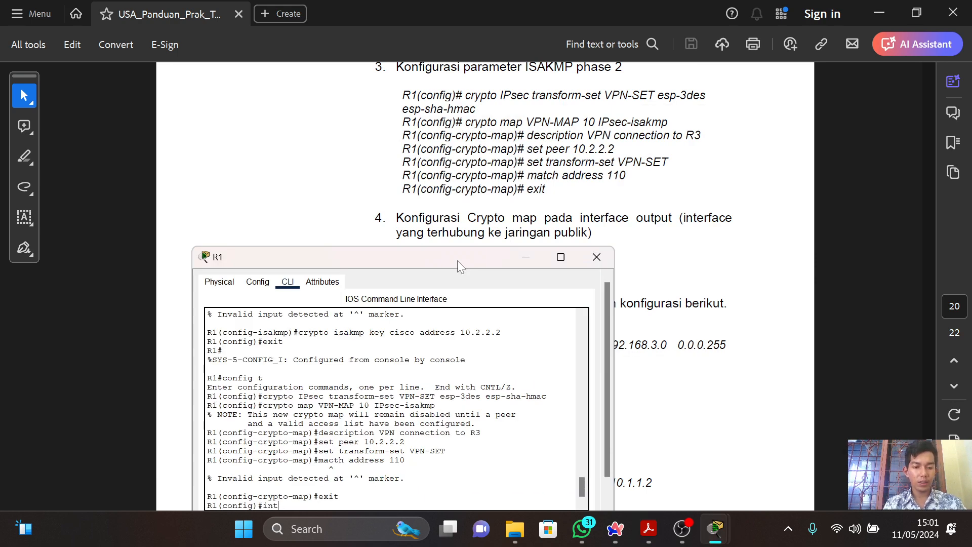
type("erface")
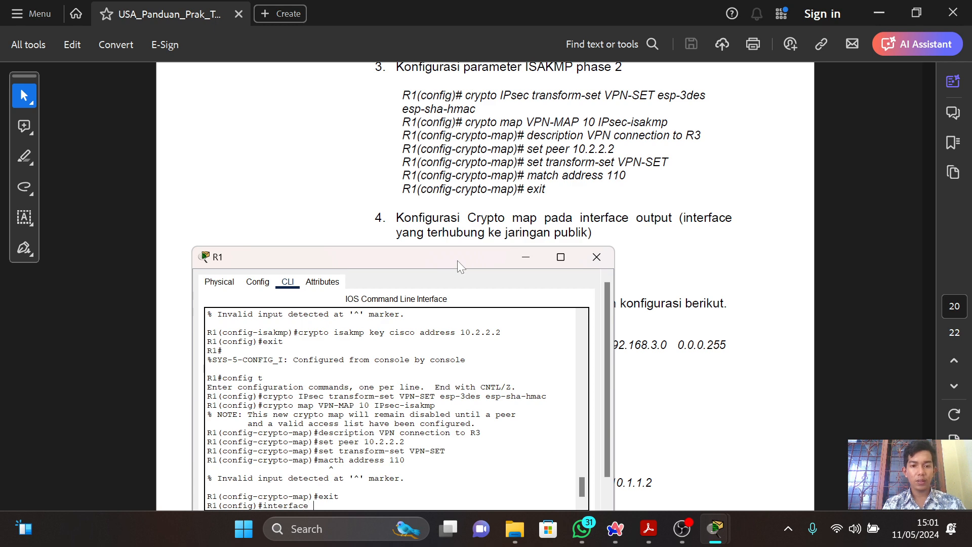
key("alt+Tab")
key("alt+Tab")
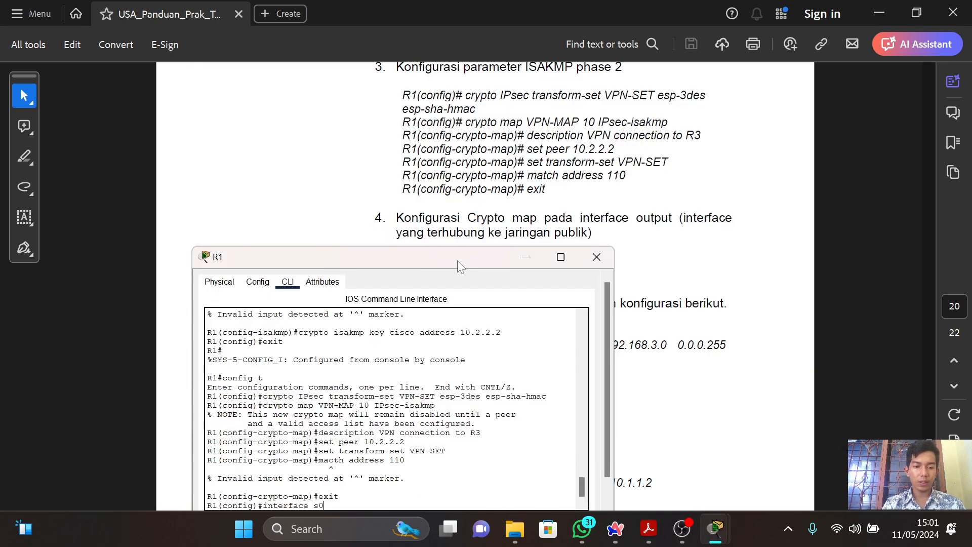
type("s0/0/0")
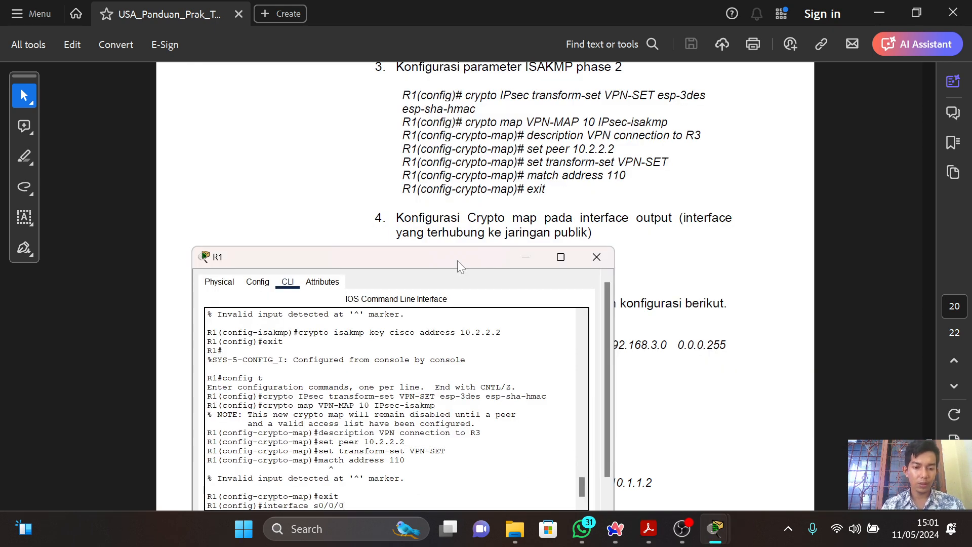
key("Return")
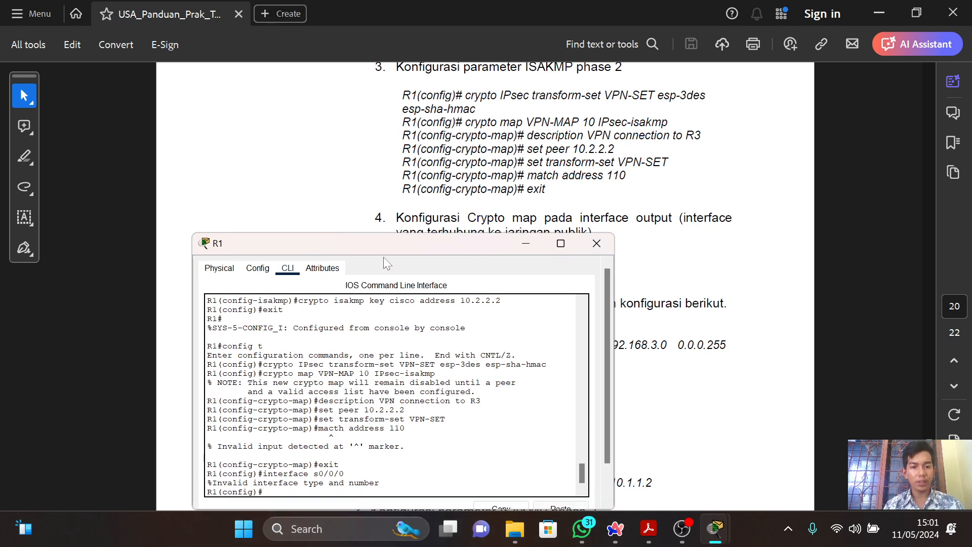
Go to R1's graphical interface configuration and select Serial0/3/0 to identify the router's public-facing serial port.
key("alt+Tab")
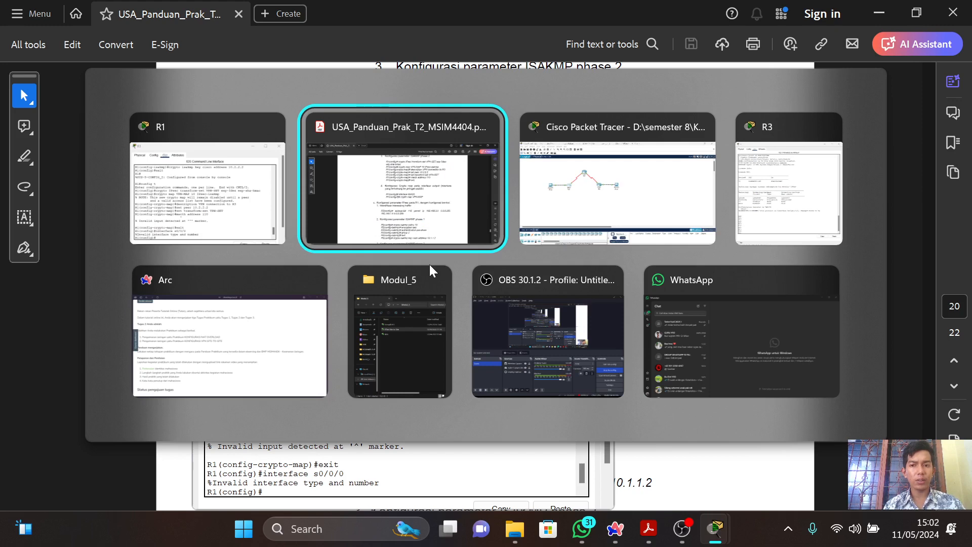
key("Tab")
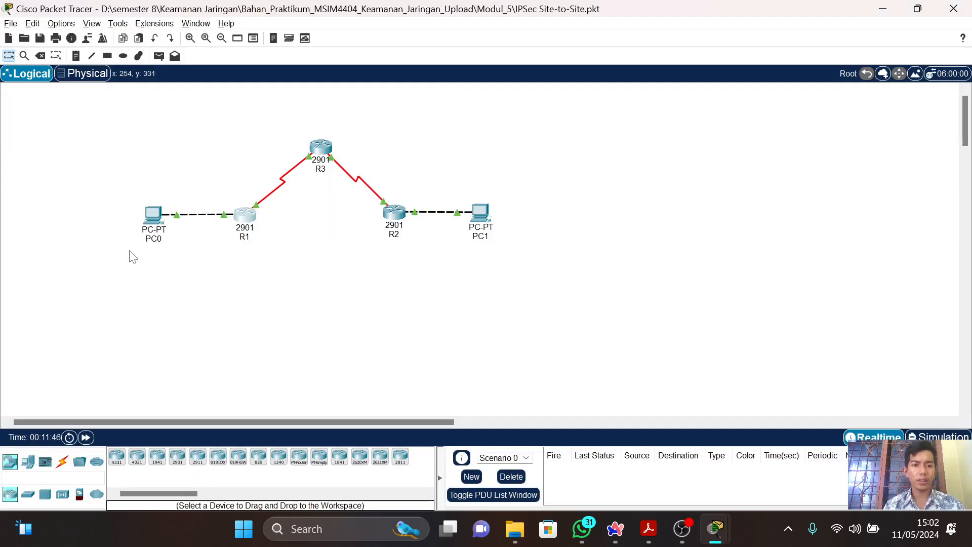
left_click(255, 223)
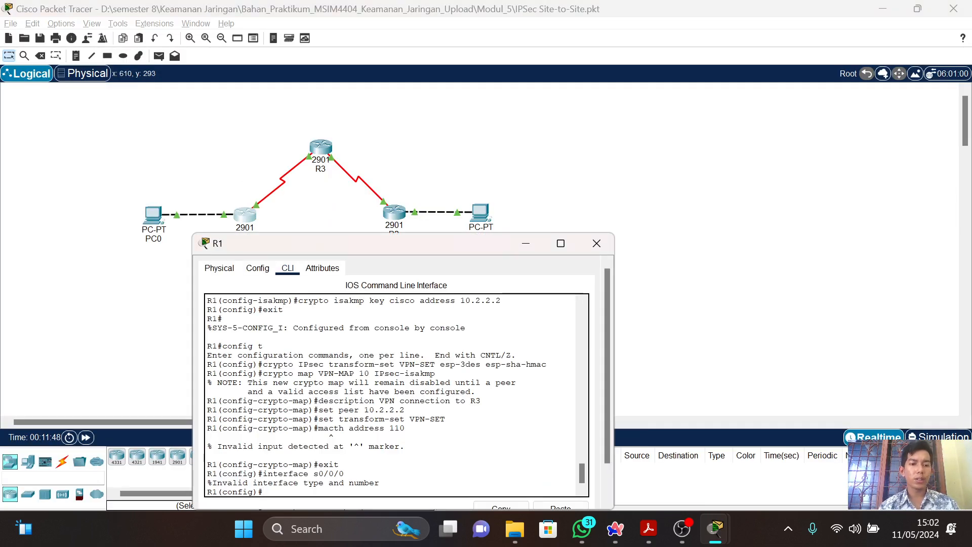
left_click(258, 268)
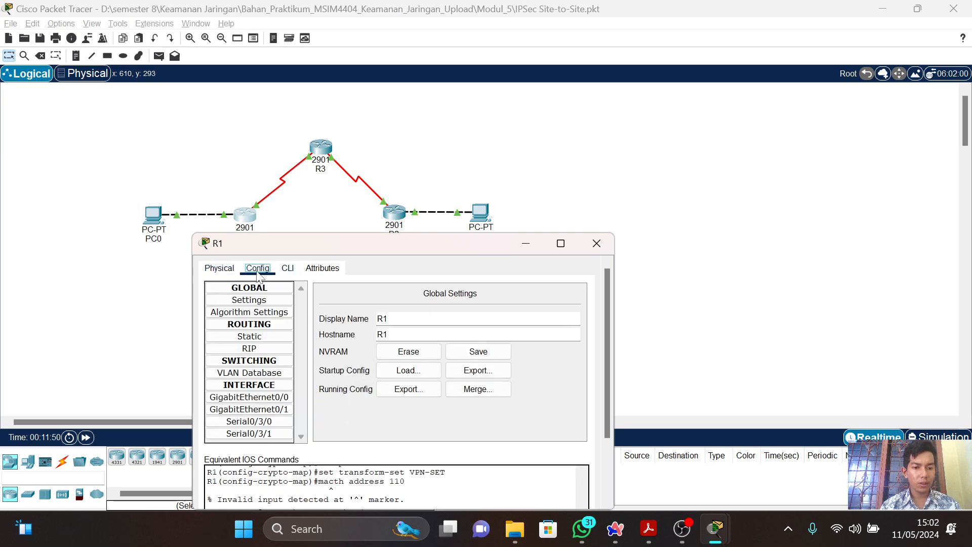
left_click(283, 413)
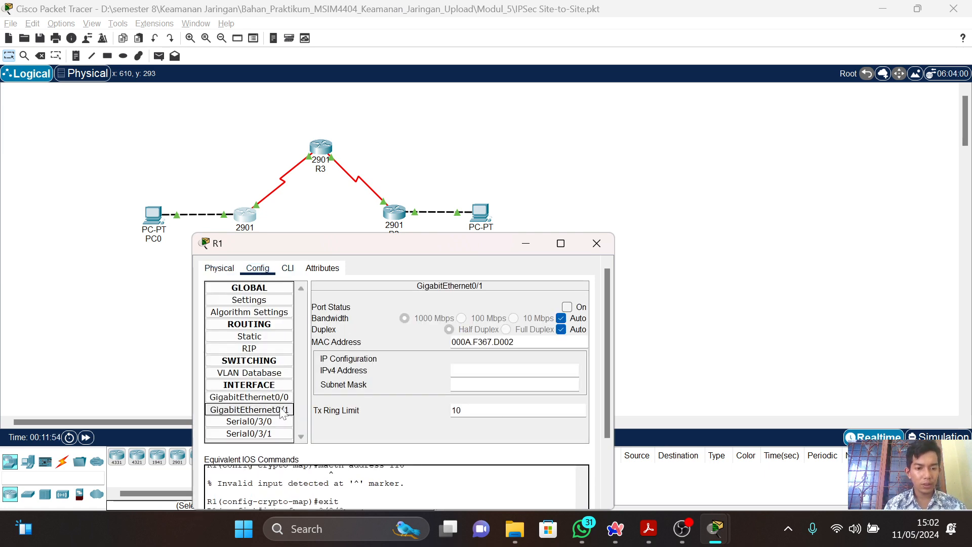
left_click(269, 423)
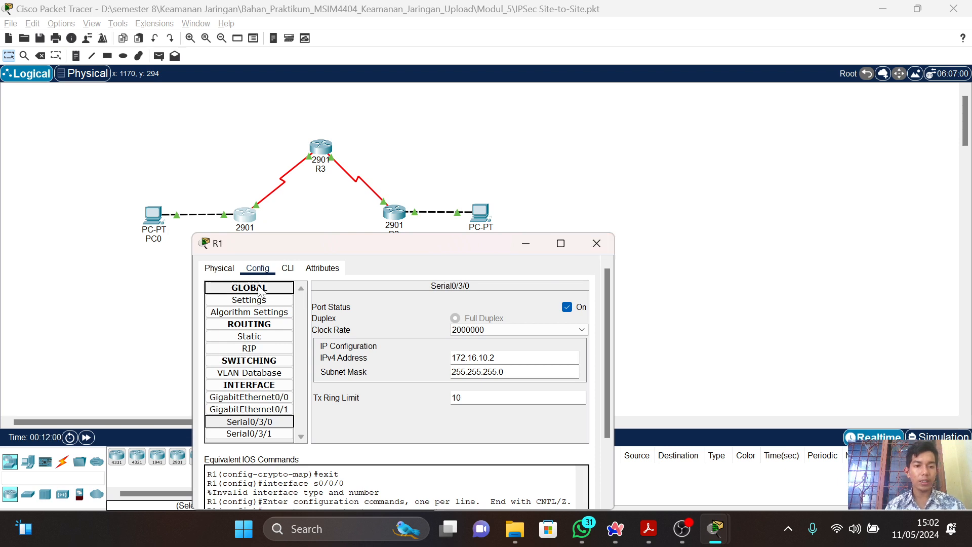
Return to R1's command line at the Serial0/3/0 interface prompt, checking the guide for the crypto map command.
left_click(287, 269)
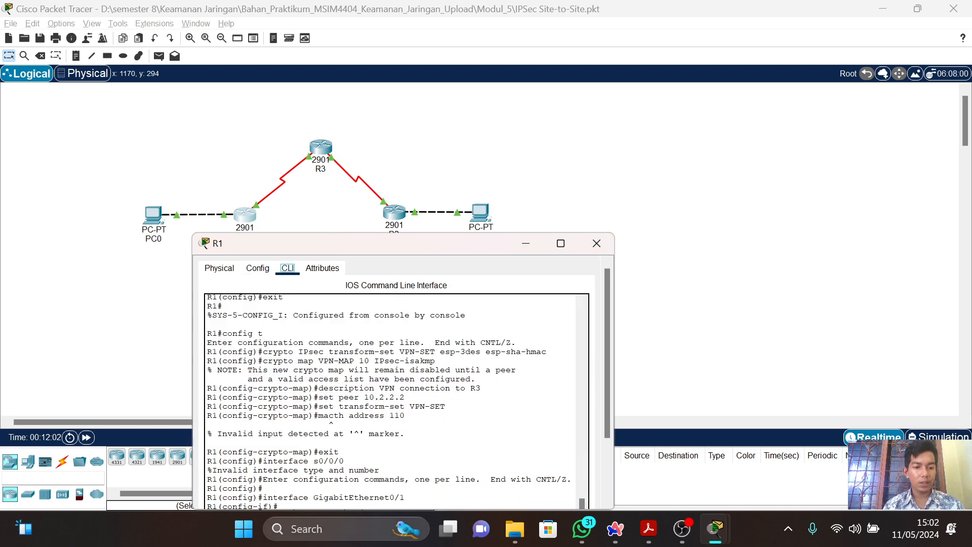
left_click(307, 498)
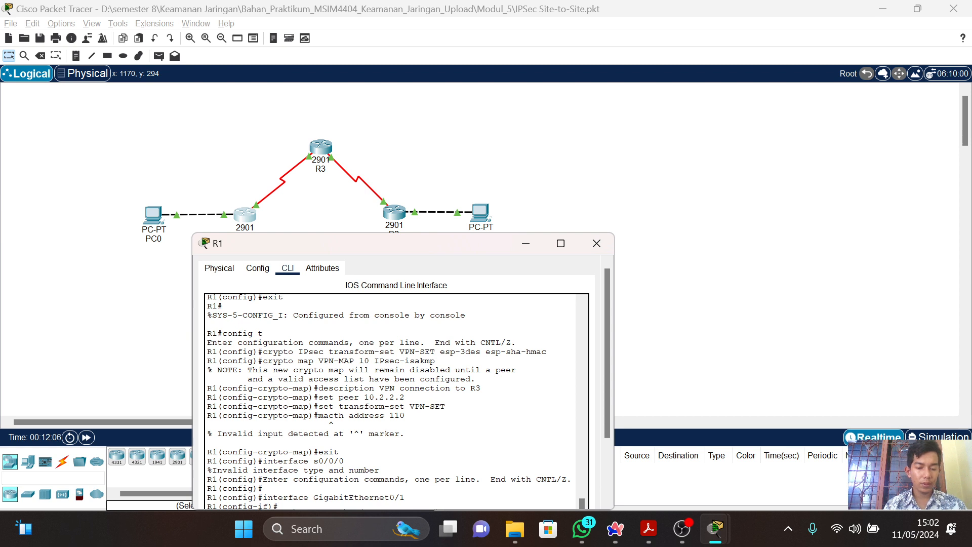
left_click_drag(607, 412, 606, 495)
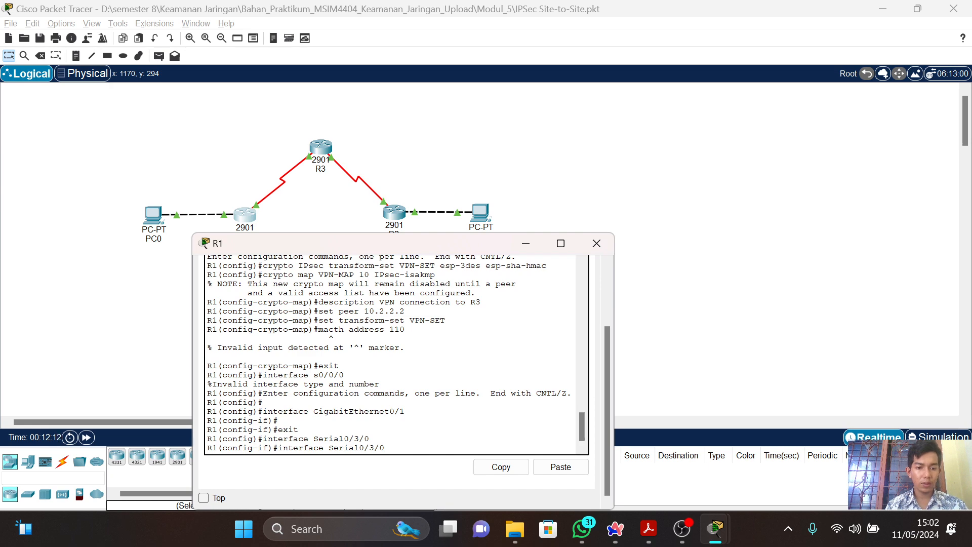
key("alt+Tab")
key("alt+Tab")
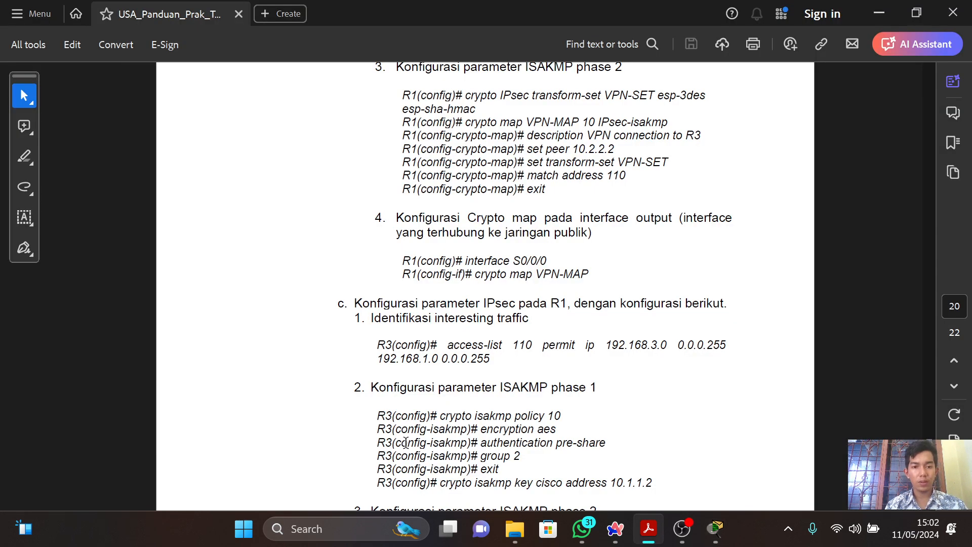
key("alt+Tab")
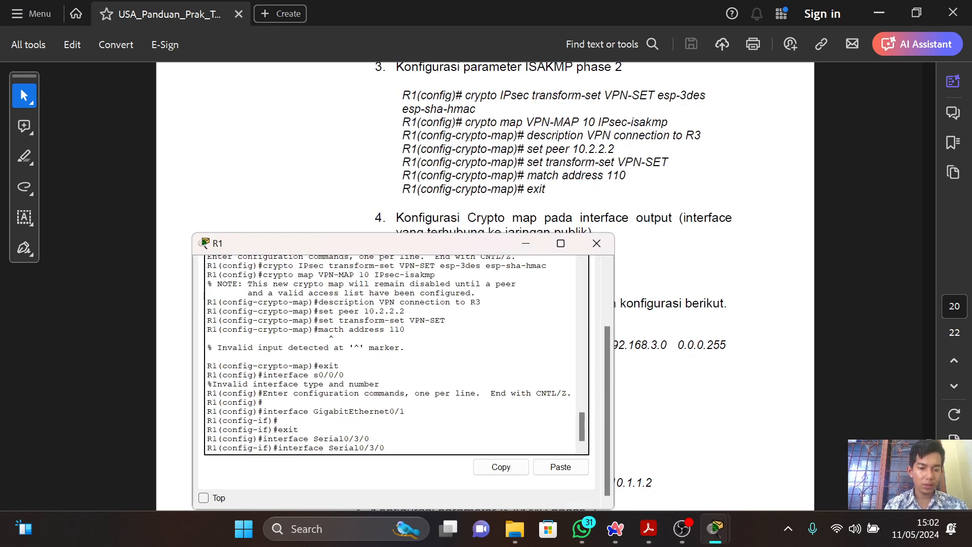
key("Return")
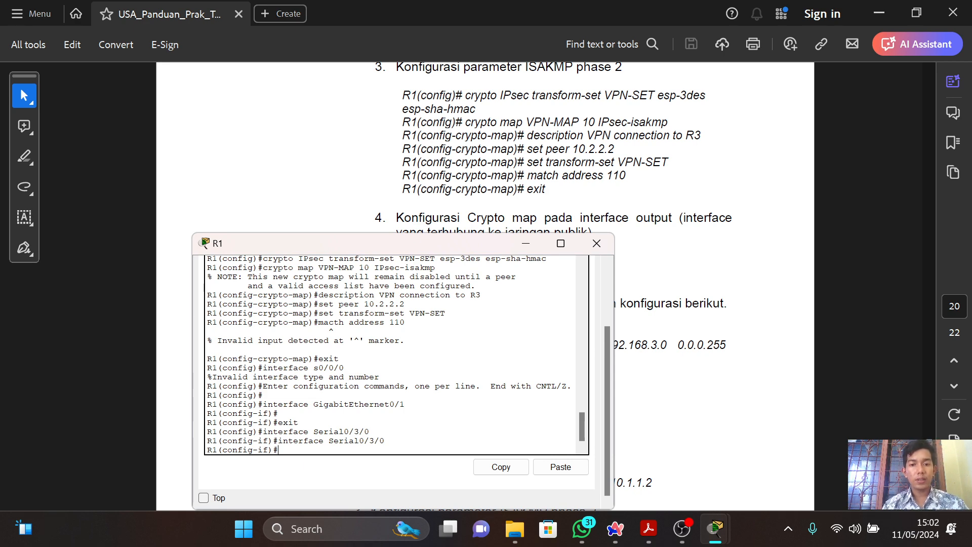
Move R1's window so the guide's command stays readable and try to apply the crypto map with "cryptomap VPN-MAP".
left_click_drag(462, 240, 763, 91)
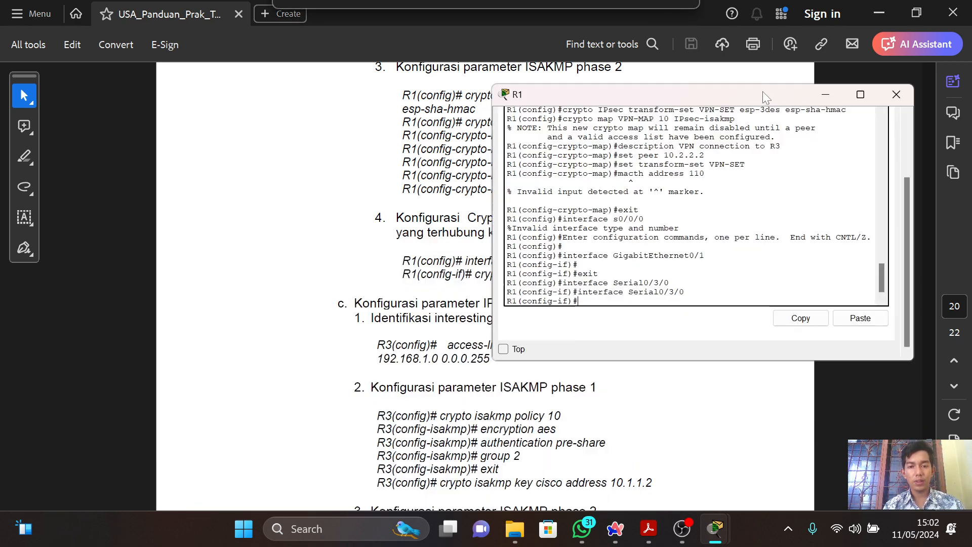
left_click_drag(684, 101, 281, 91)
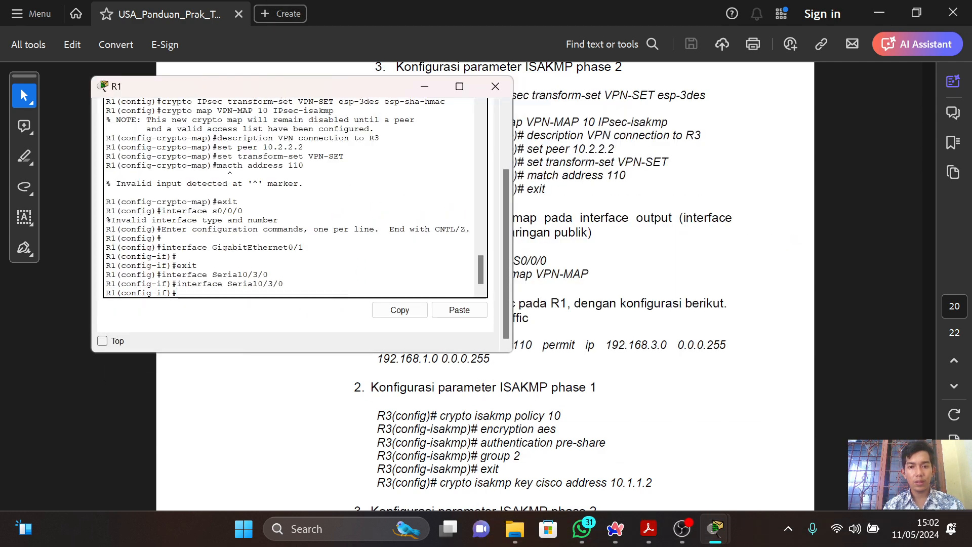
type("cry")
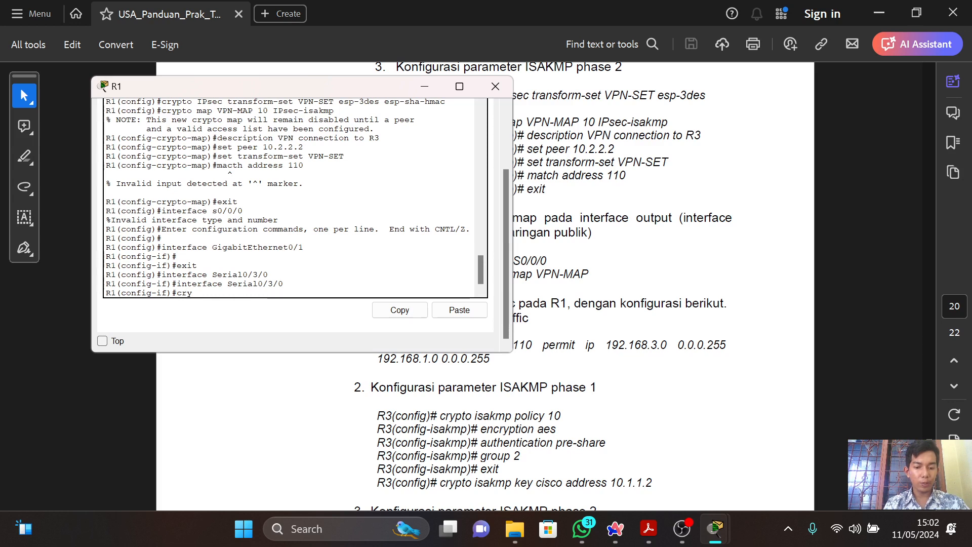
type("pt")
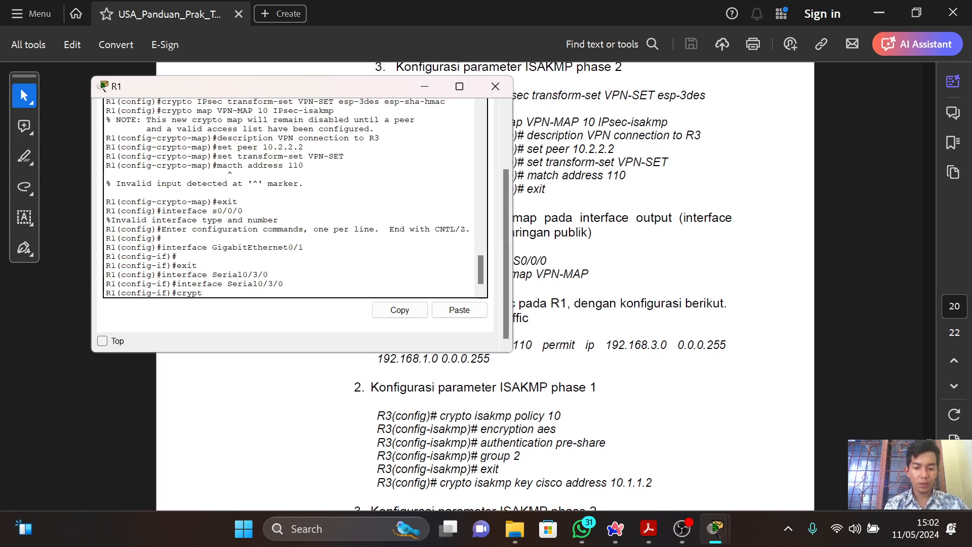
type("omap VP")
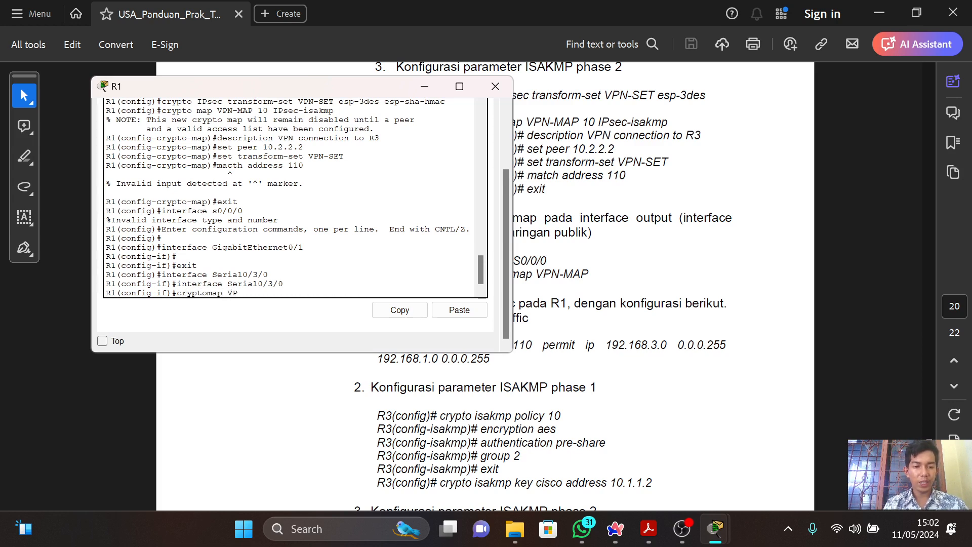
type("N-MAP")
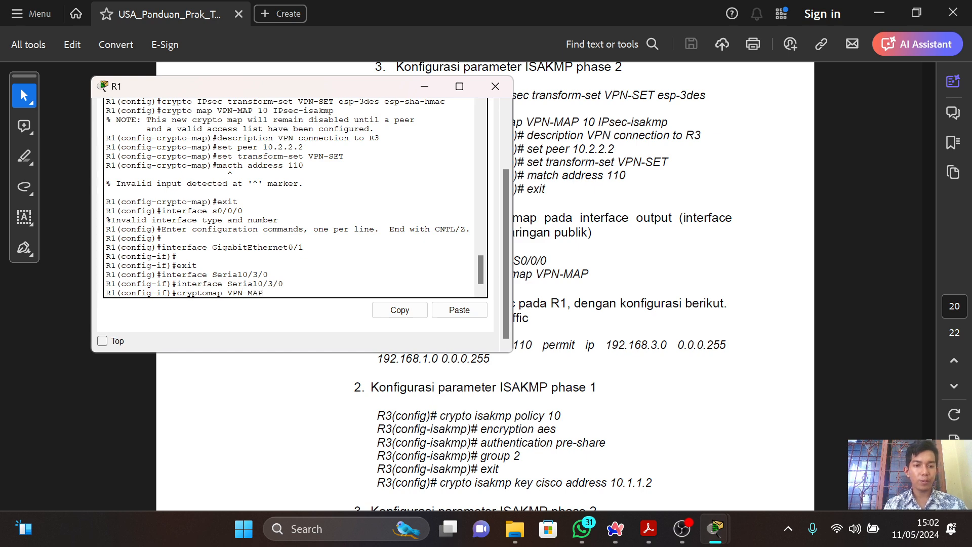
key("Return")
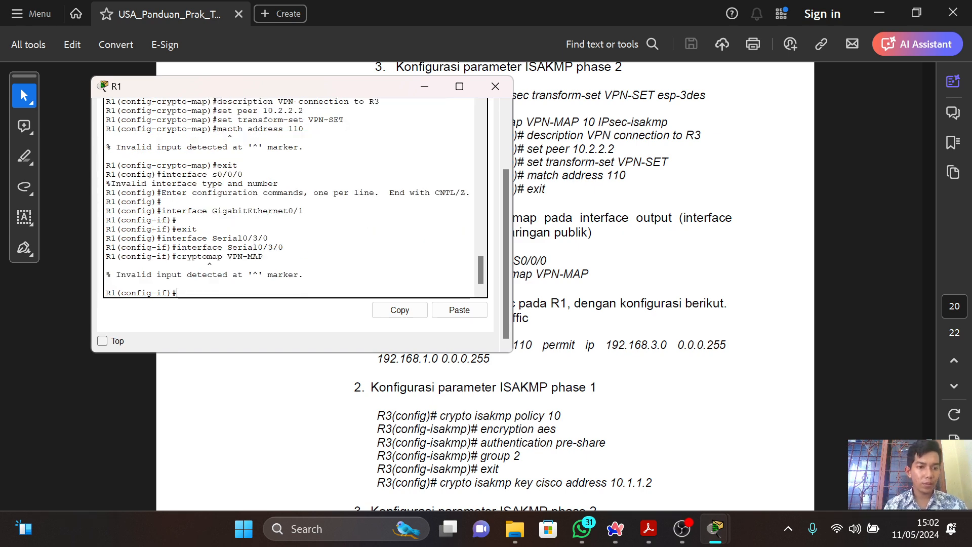
Apply the crypto map to R1's Serial0/3/0 interface by correcting the previous command to "crypto map VPN-MAP".
key("alt+Tab")
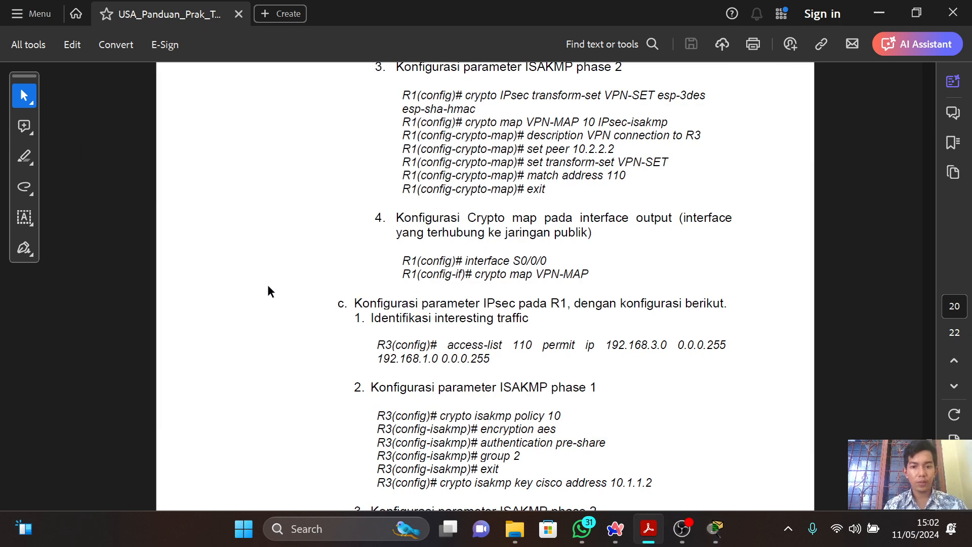
key("alt+Tab")
key("Up")
key("Left")
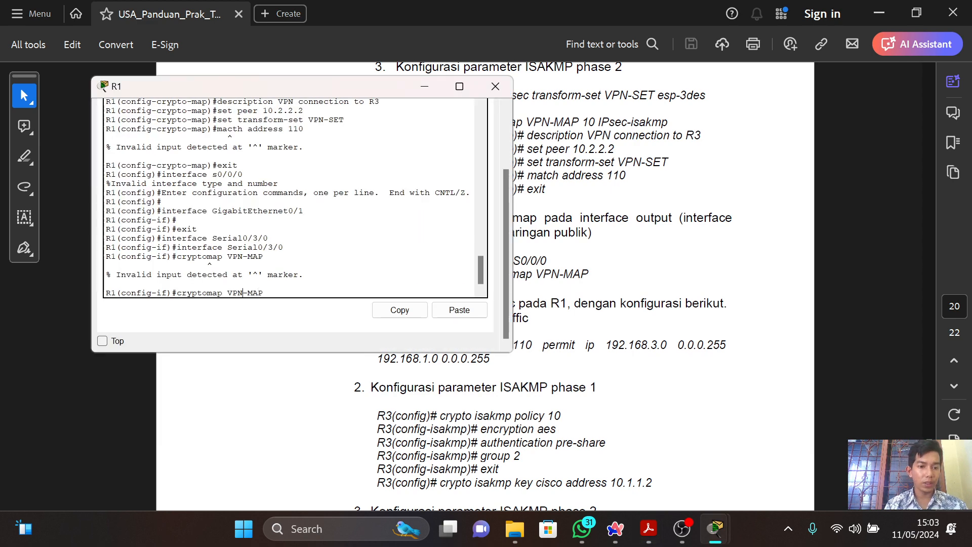
key("Return")
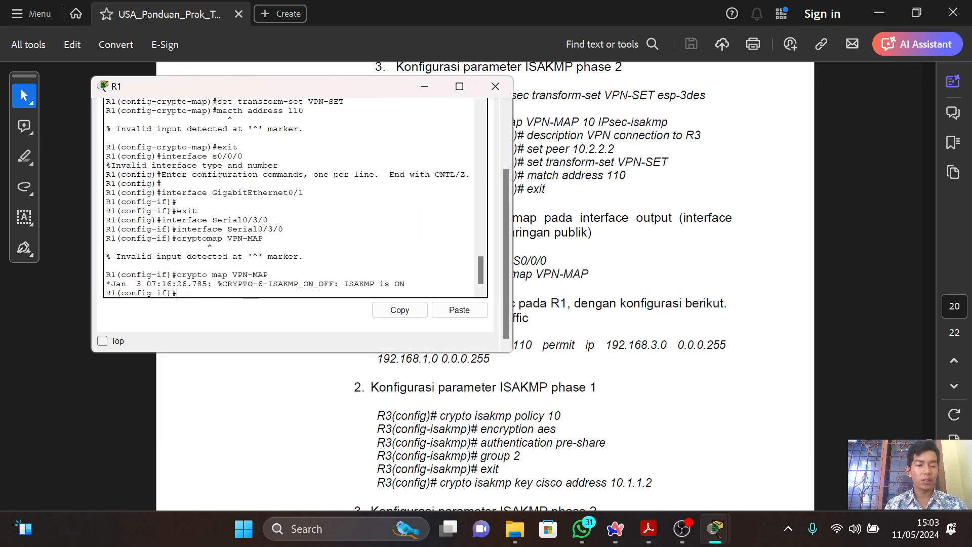
Read the guide's IPsec commands for R3 and switch to R3's command line.
key("alt+Tab")
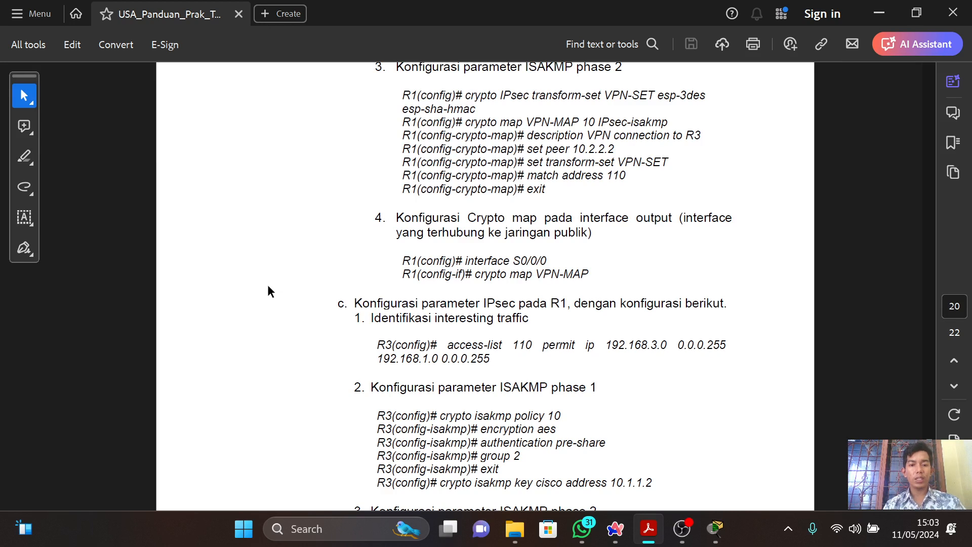
scroll(268, 286, "down", 3)
scroll(268, 287, "down", 3)
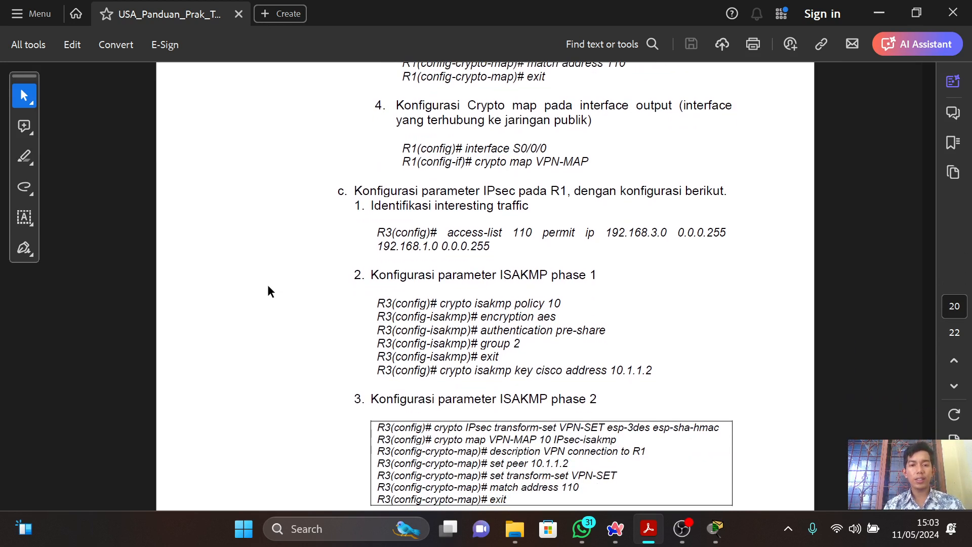
scroll(268, 286, "down", 1)
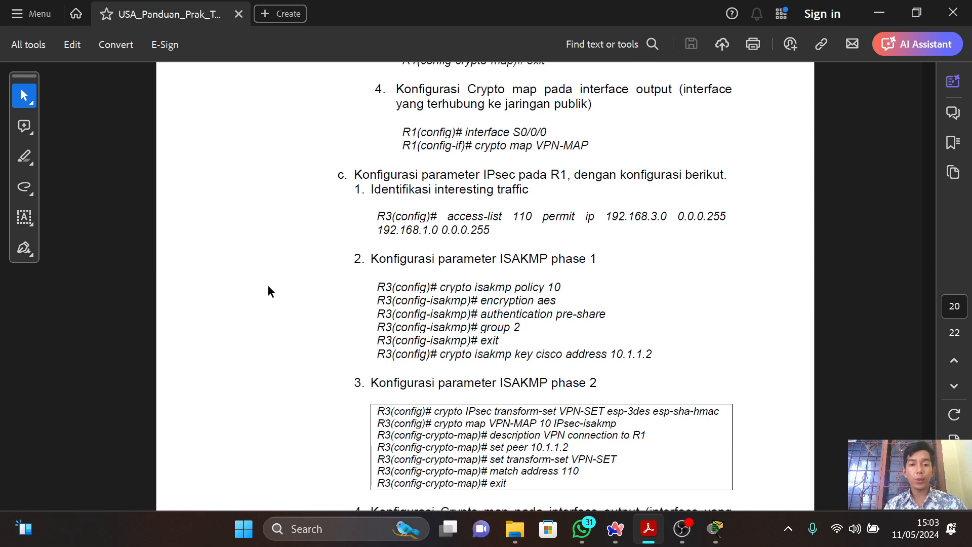
key("alt+Tab")
key("alt+Tab")
key("alt+Tab")
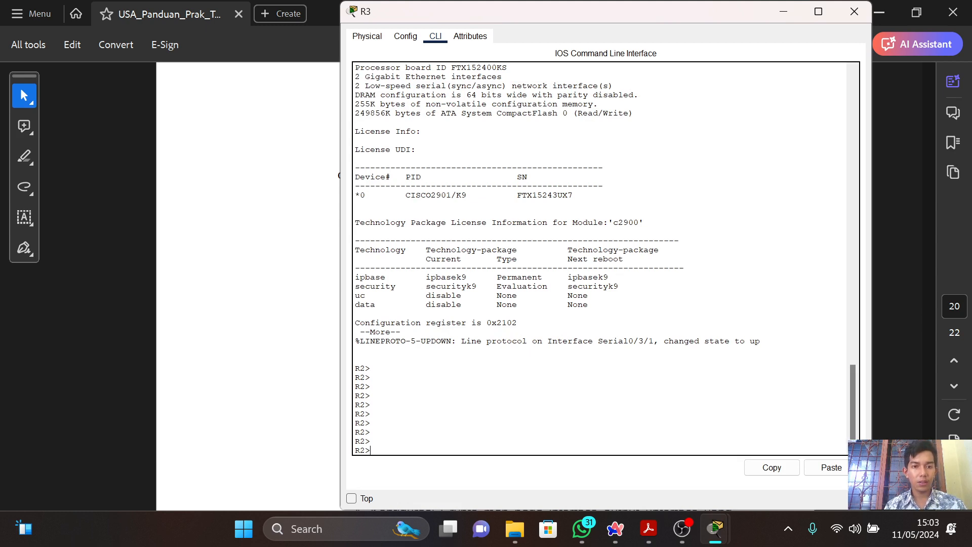
key("Return")
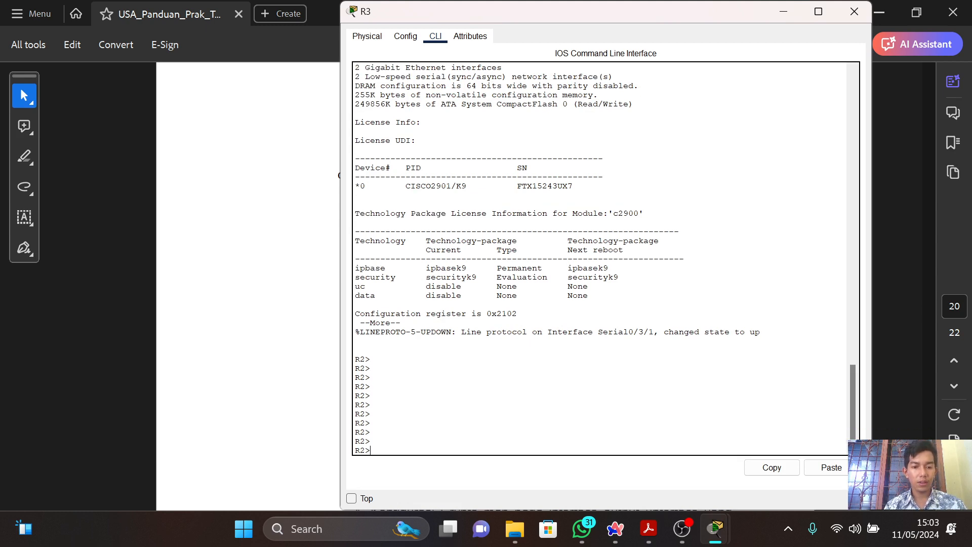
Close R3's window and reopen R3 from the network topology to reach its command line.
left_click(854, 12)
key("alt+Tab")
key("alt+Tab")
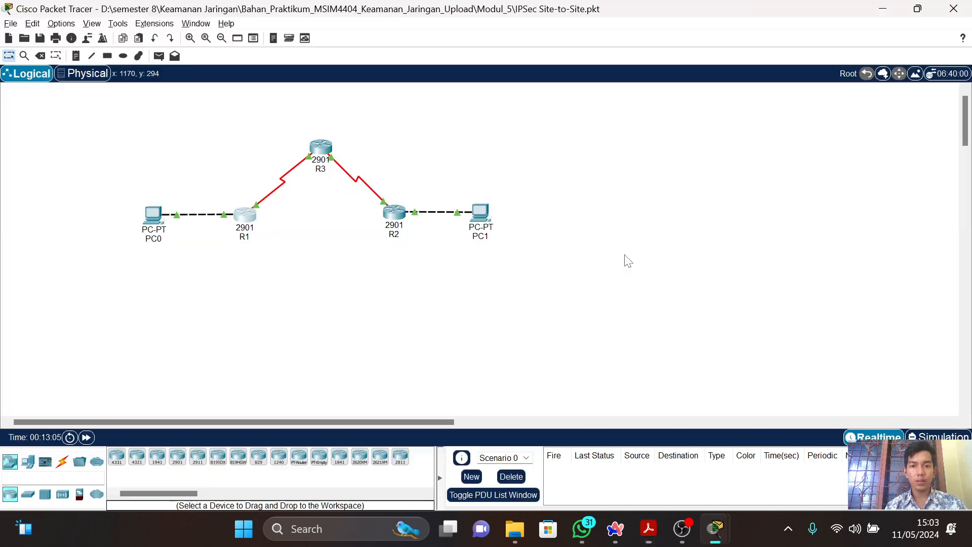
left_click(320, 148)
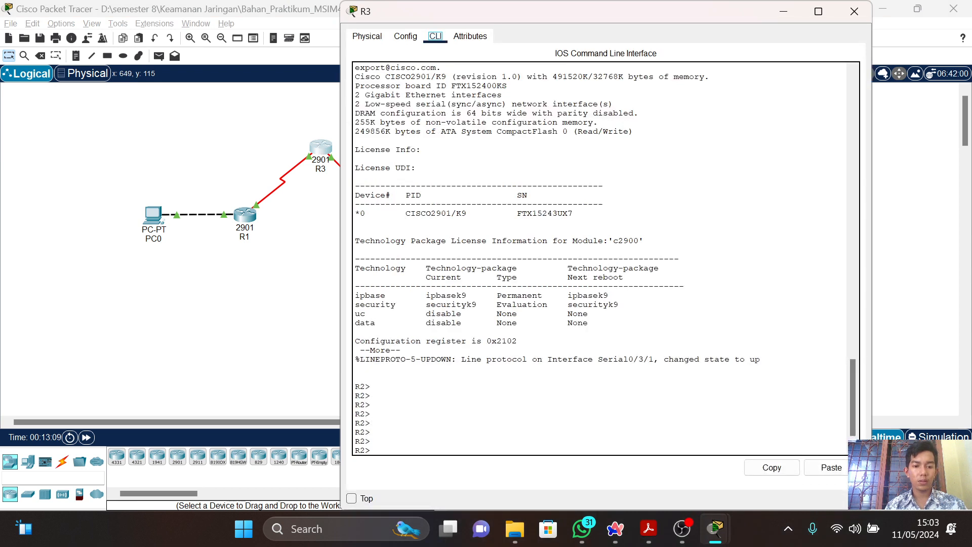
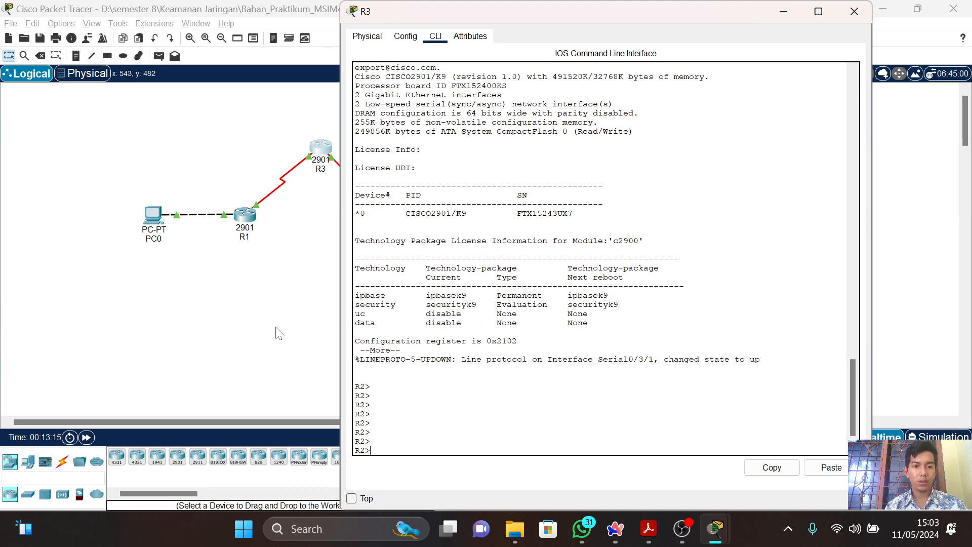
Close R3's window, check the command-line prompt of R2 in the topology, and return to R3's command line.
left_click_drag(275, 333, 442, 140)
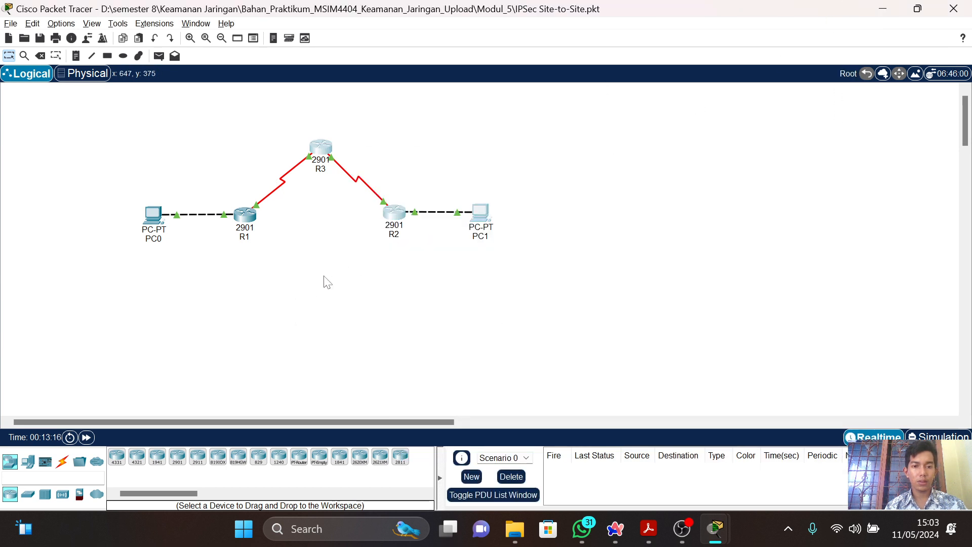
left_click(397, 225)
left_click(435, 37)
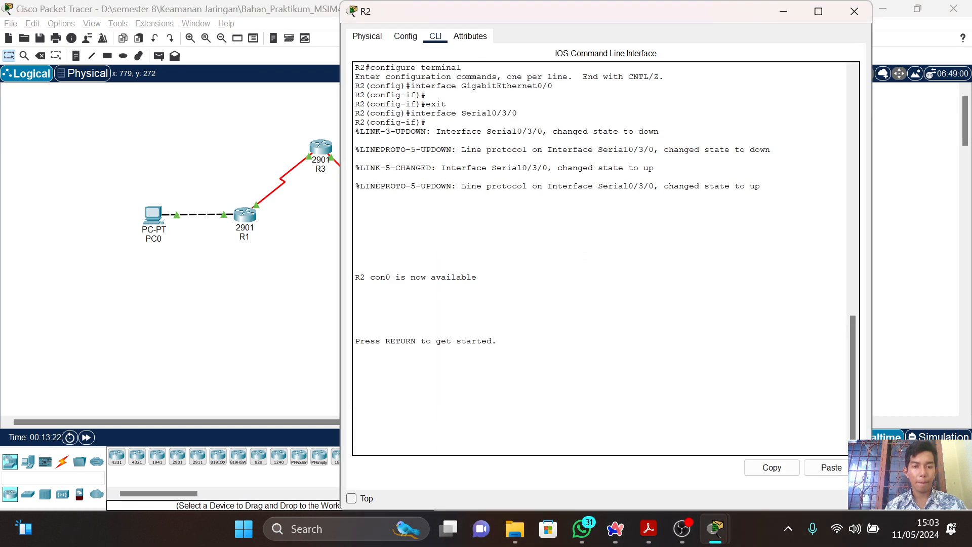
key("Return")
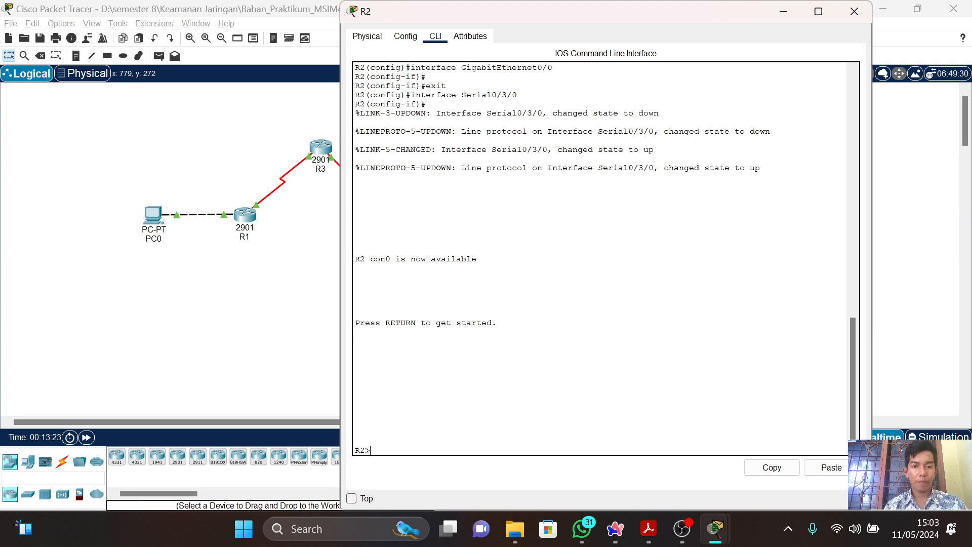
left_click(854, 11)
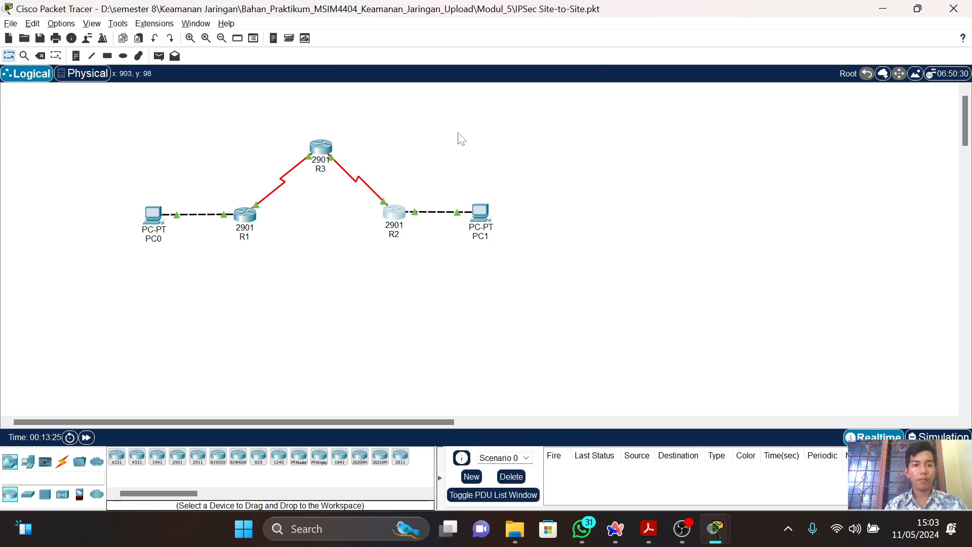
left_click(323, 160)
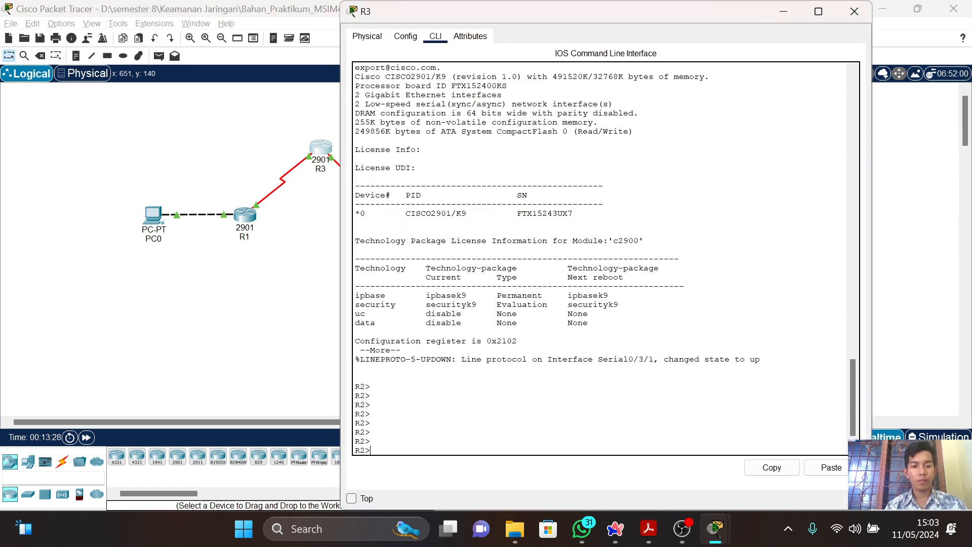
Compare the PDF guide's IPsec commands for R3 with R3's command line and return to R3.
key("alt+Tab")
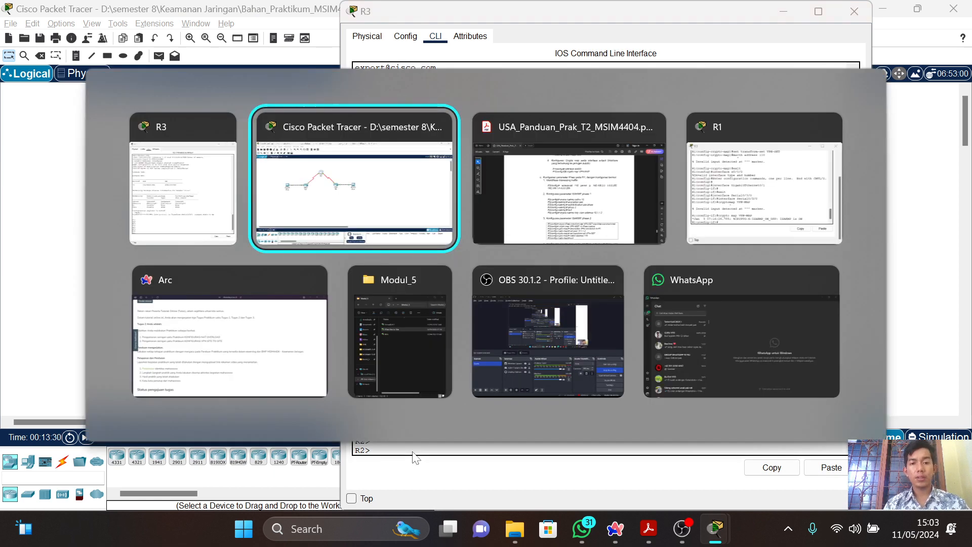
key("alt+Tab")
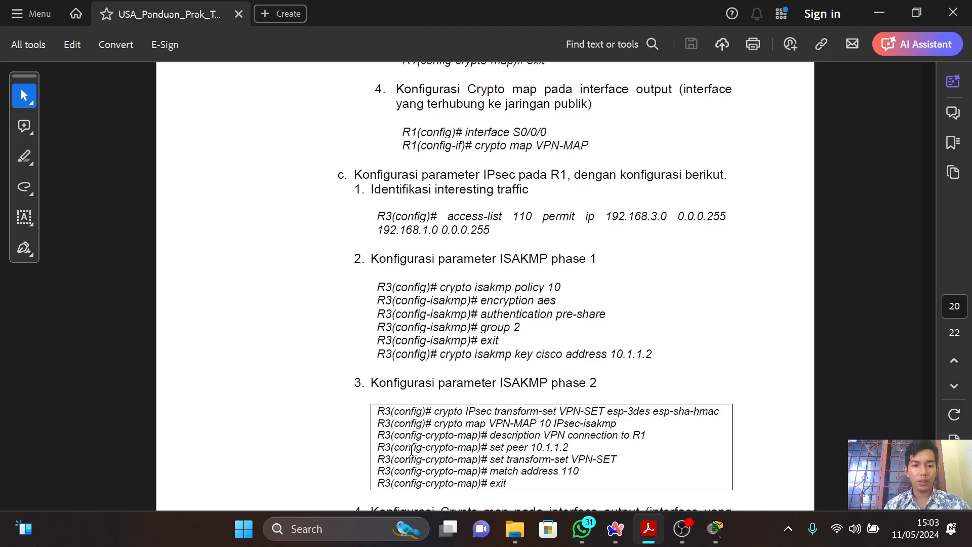
key("alt+Tab")
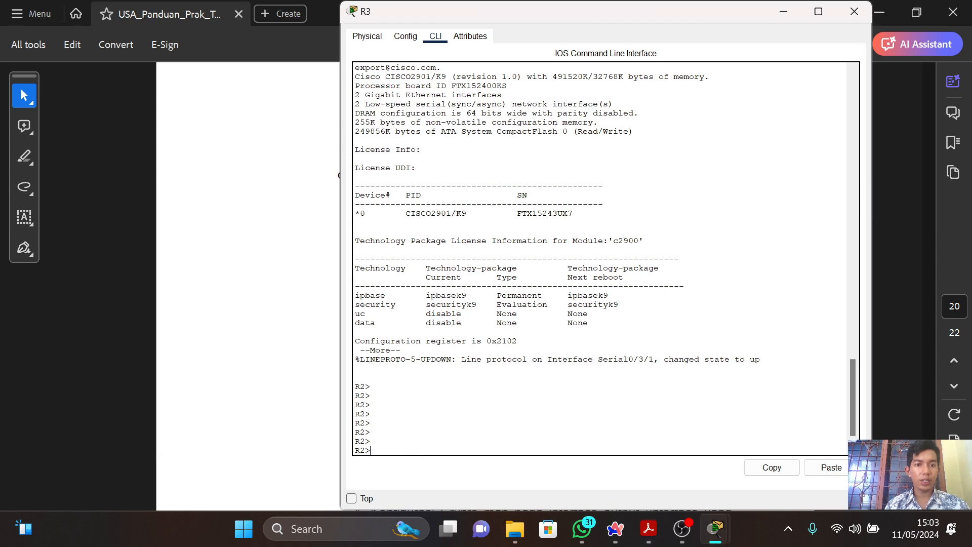
key("alt+Tab")
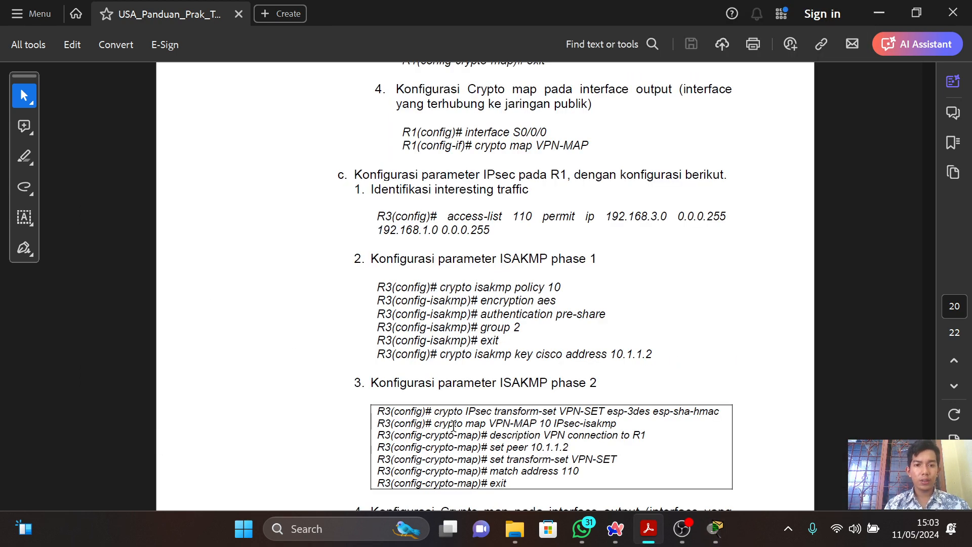
key("alt+Tab")
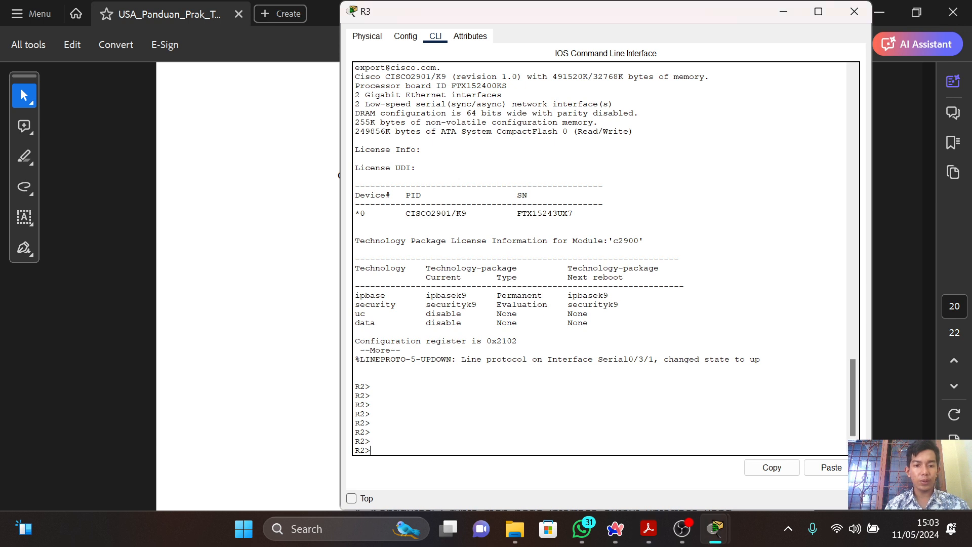
Enter privileged mode with "en" and global configuration mode with "config t" on R3.
key("Return")
key("Return")
key("Return")
type("en")
key("Return")
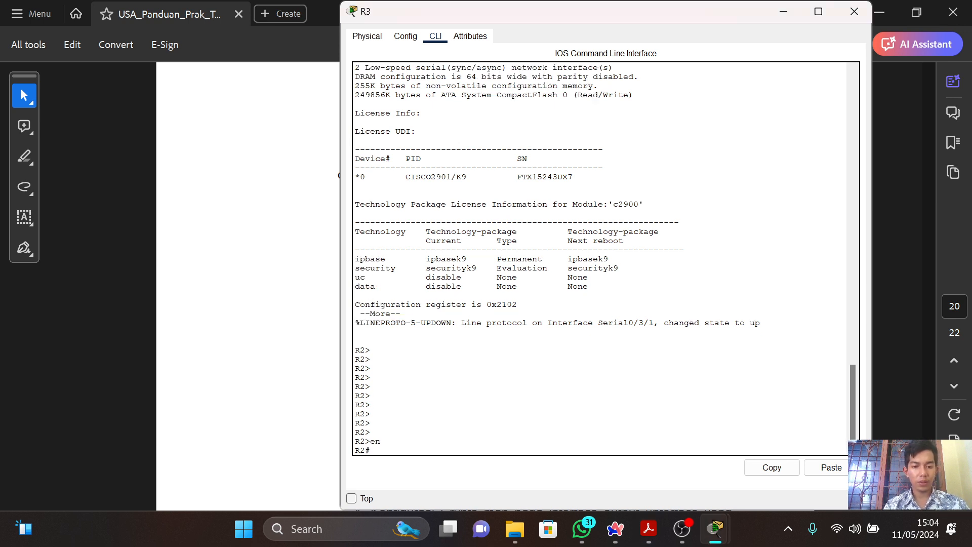
type("config t")
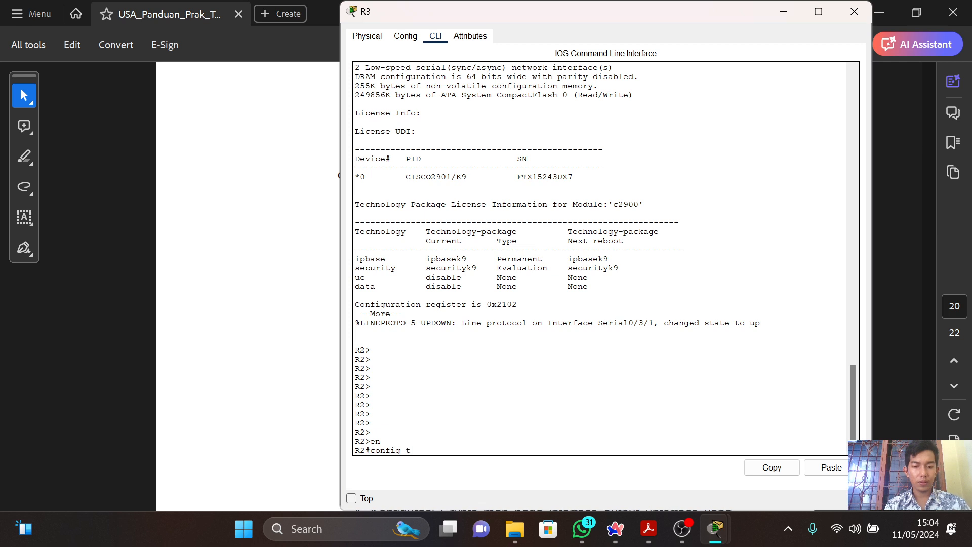
key("Return")
Copy the guide's interesting-traffic access-list command and paste it at R3's configuration prompt.
key("alt+Tab")
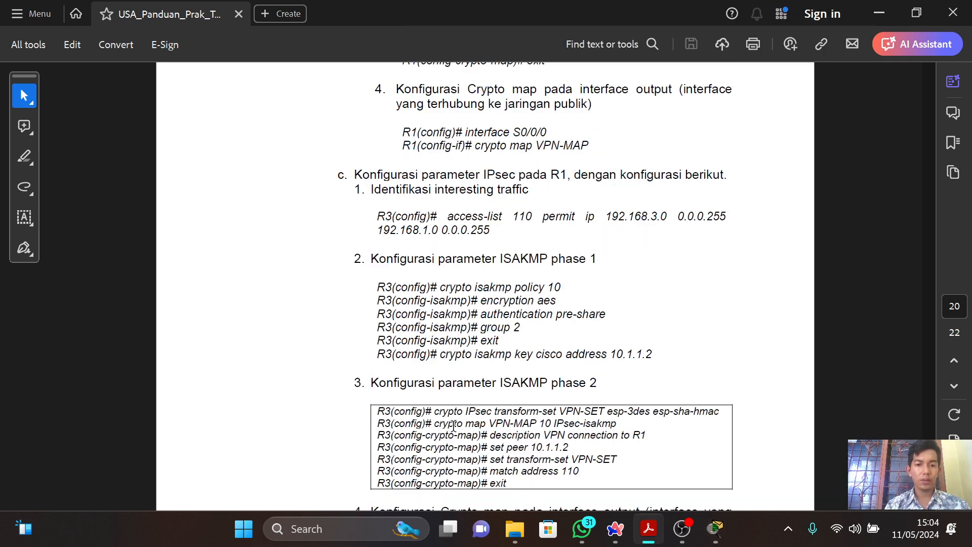
left_click_drag(447, 216, 498, 238)
key("ctrl+c")
key("alt+Tab")
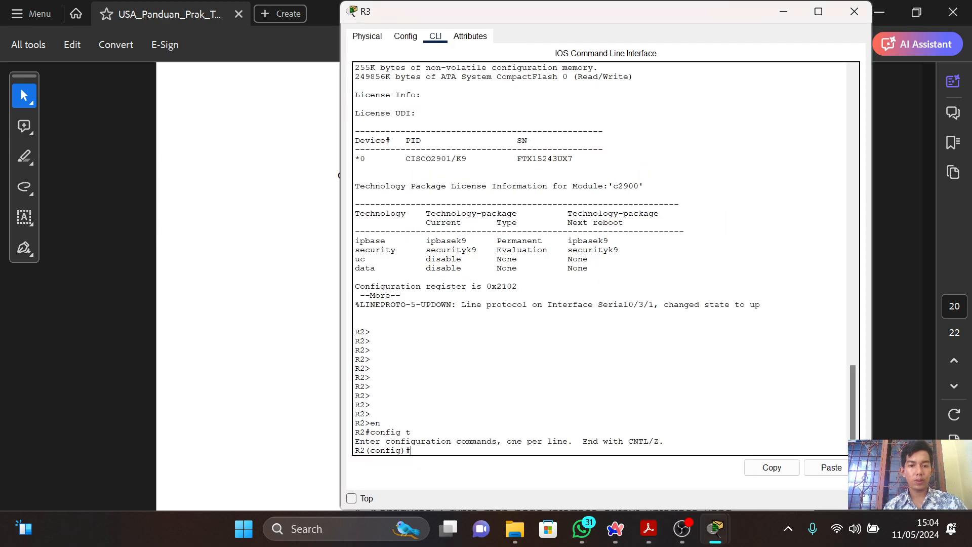
left_click(831, 468)
key("alt+Tab")
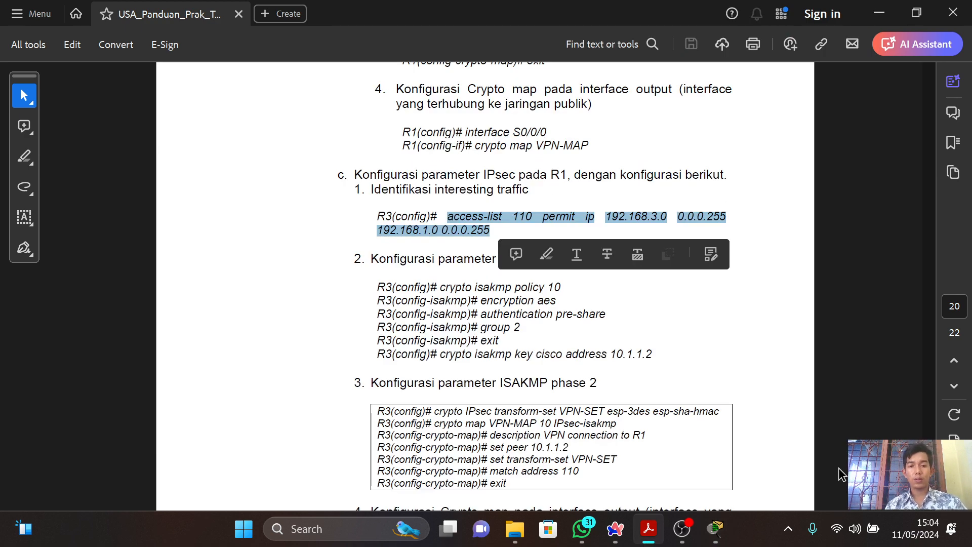
Move R3's window clear of the guide's ISAKMP commands and enter "access-list 110 permit ip 192.168.3.0 0.0.0.255 192.168.1.0 0.0.0.255".
key("alt+Tab")
left_click_drag(691, 2, 547, 96)
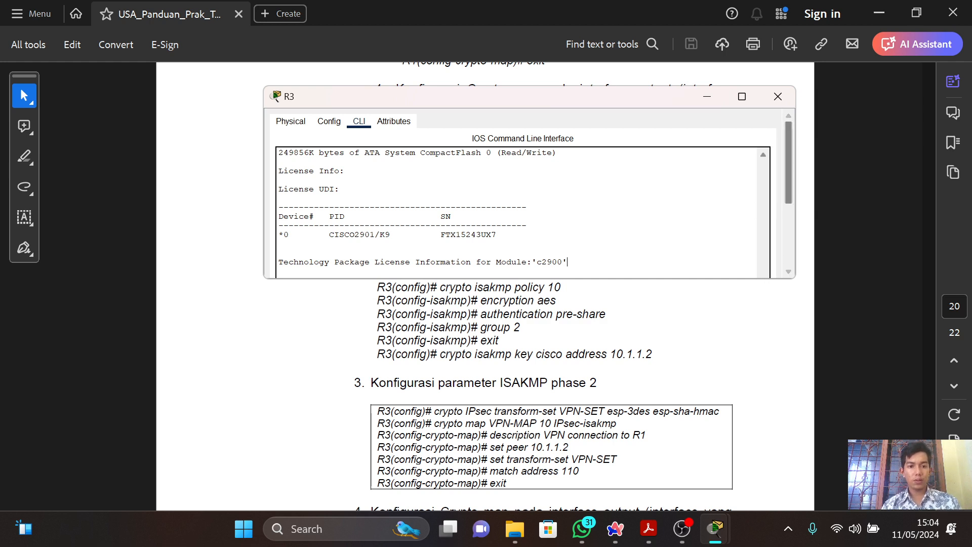
left_click_drag(785, 174, 785, 233)
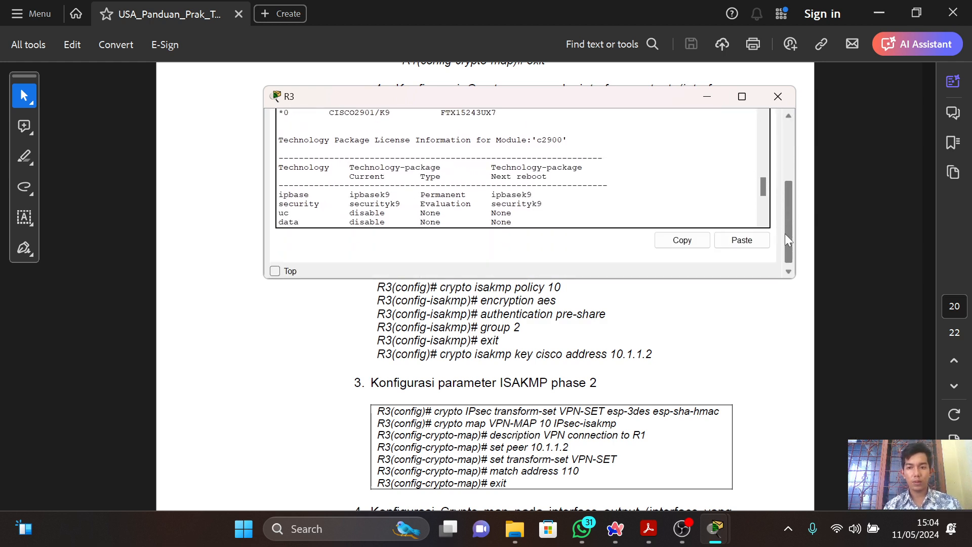
key("ctrl+v")
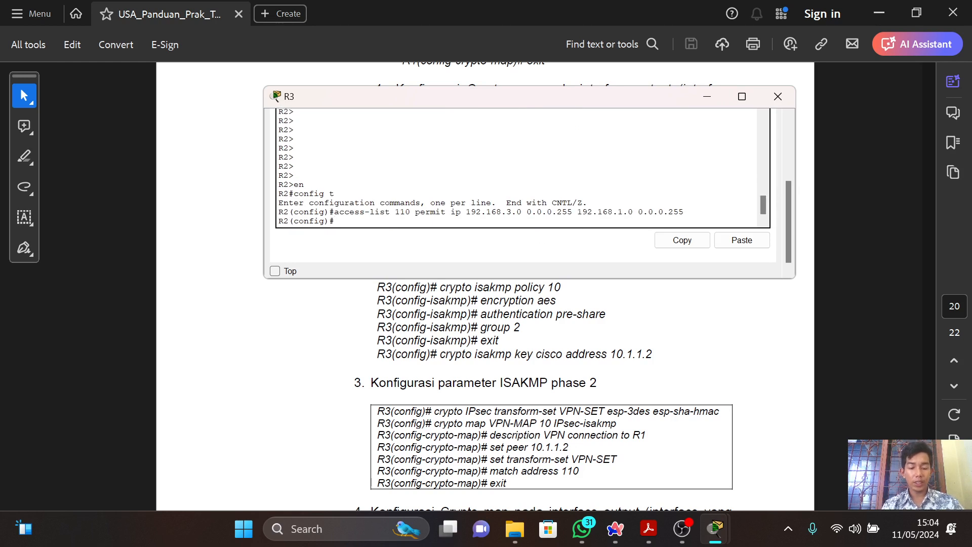
Create the ISAKMP phase 1 policy on R3 with "crypto isakmp policy 110".
type("crypt")
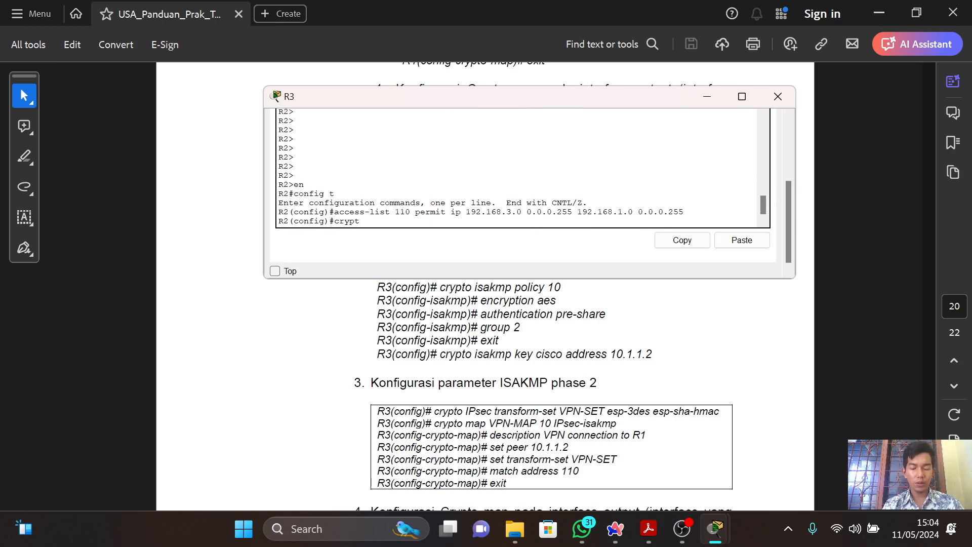
type("o sai")
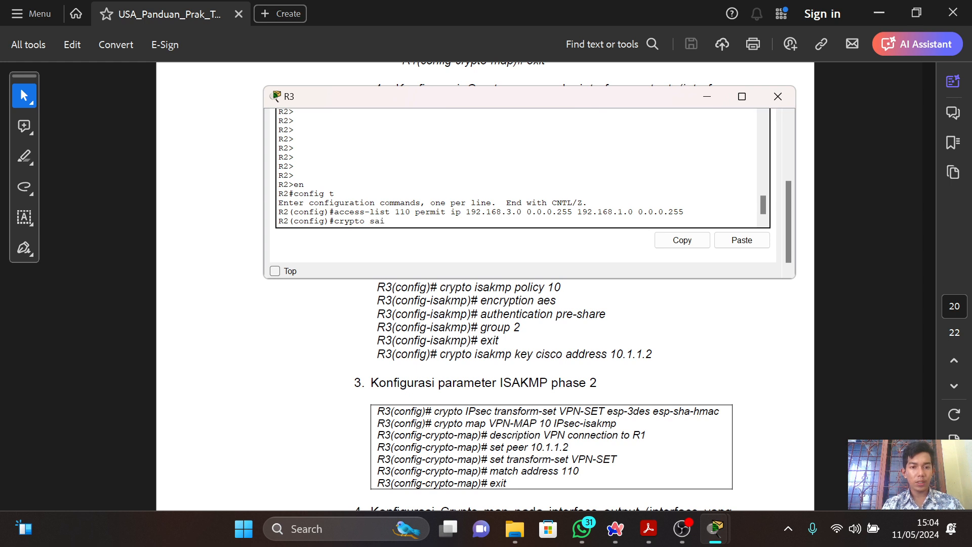
key("BackSpace")
key("BackSpace")
key("BackSpace")
type("isakm")
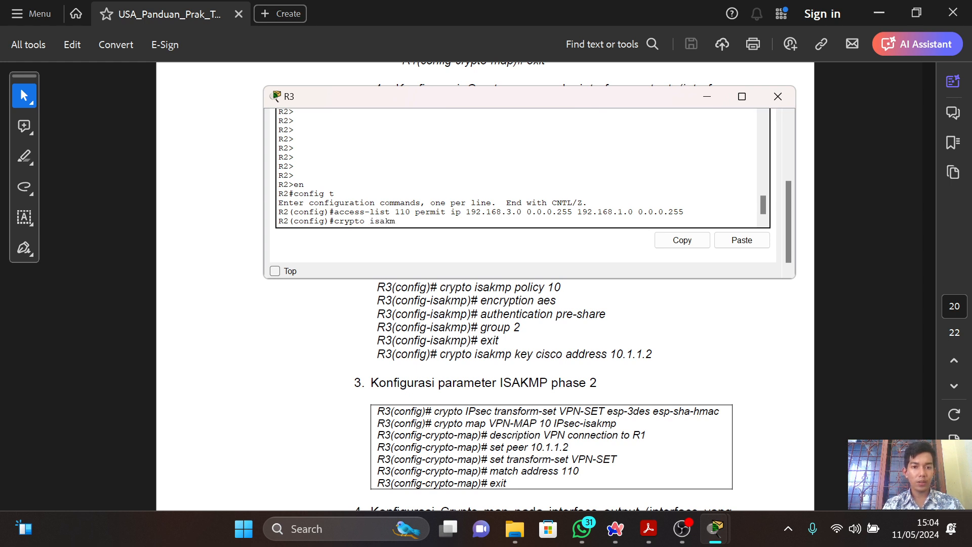
type("p pol")
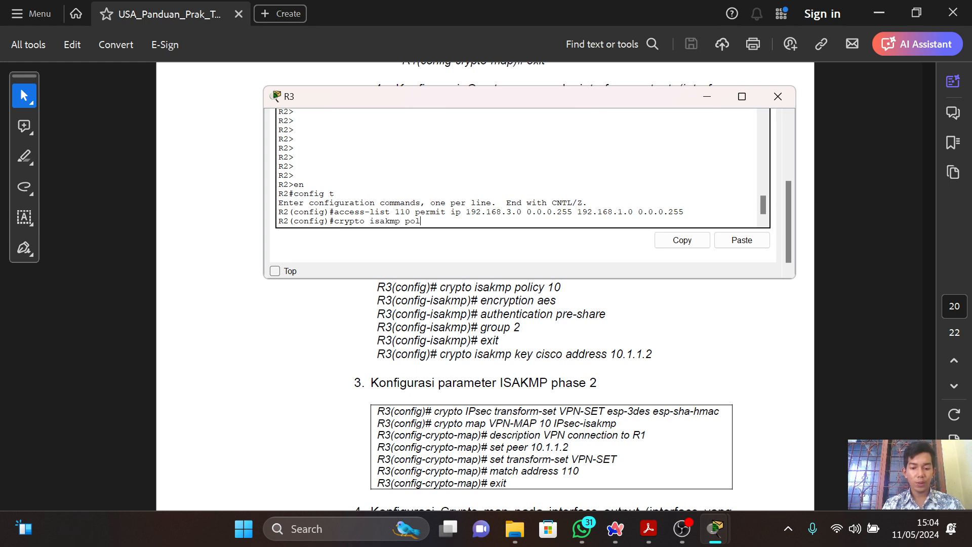
type("icy 110")
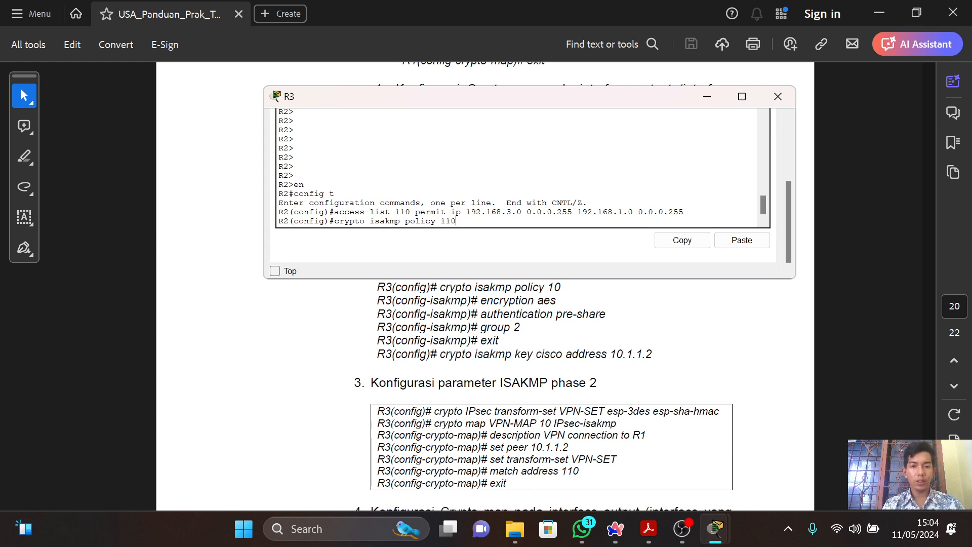
key("Return")
Set the ISAKMP policy to "encryption aes", "authentication pre-share" and "group 2", and exit the policy configuration.
type("encryption aes")
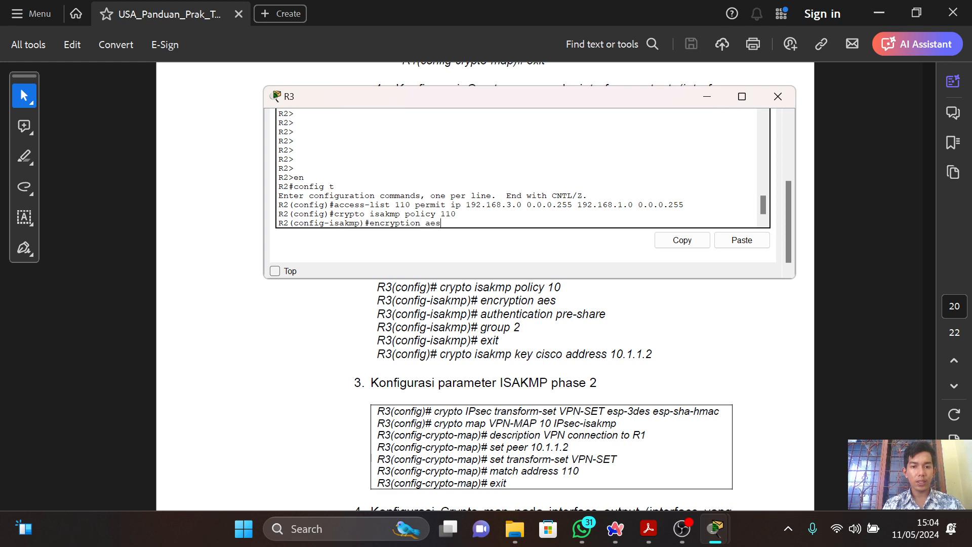
key("Return")
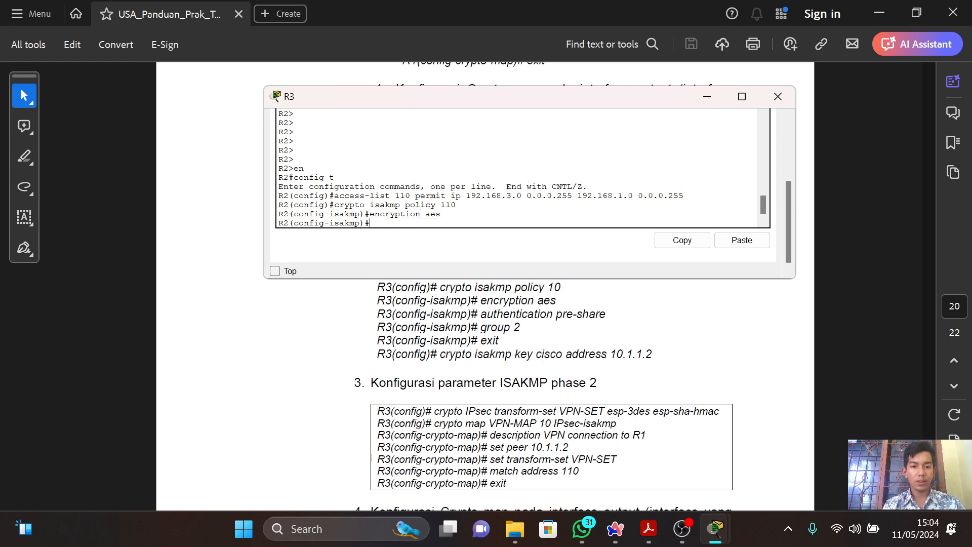
type("authenti")
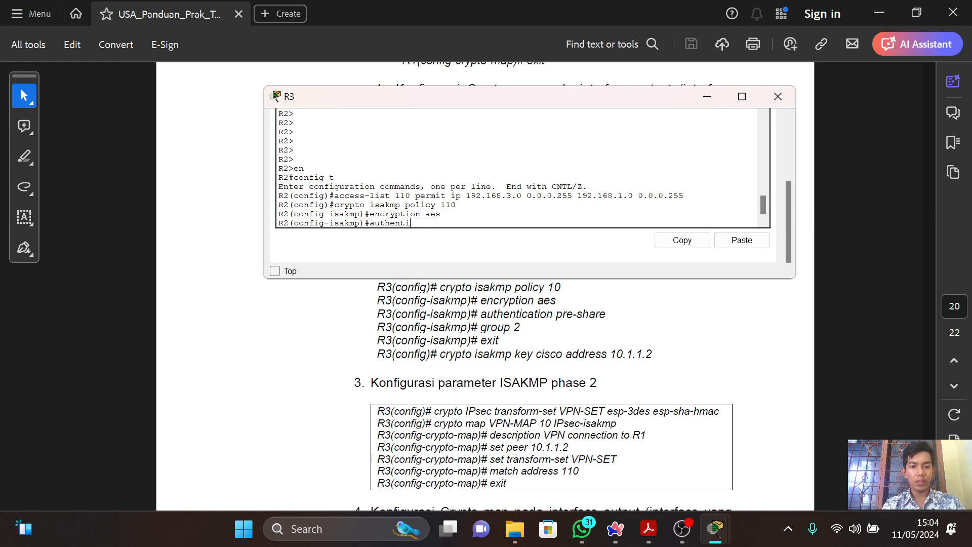
type("catio")
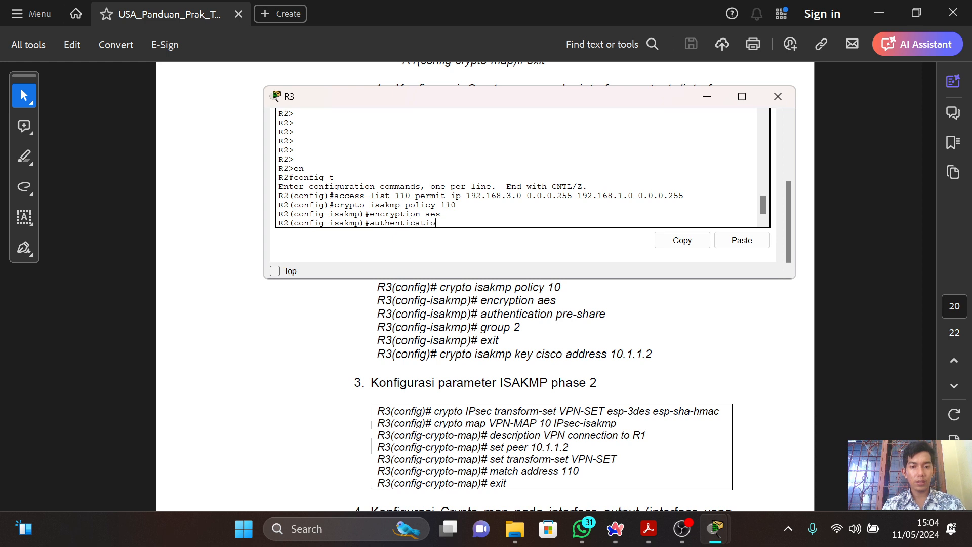
type("n prhe-share")
key("Return")
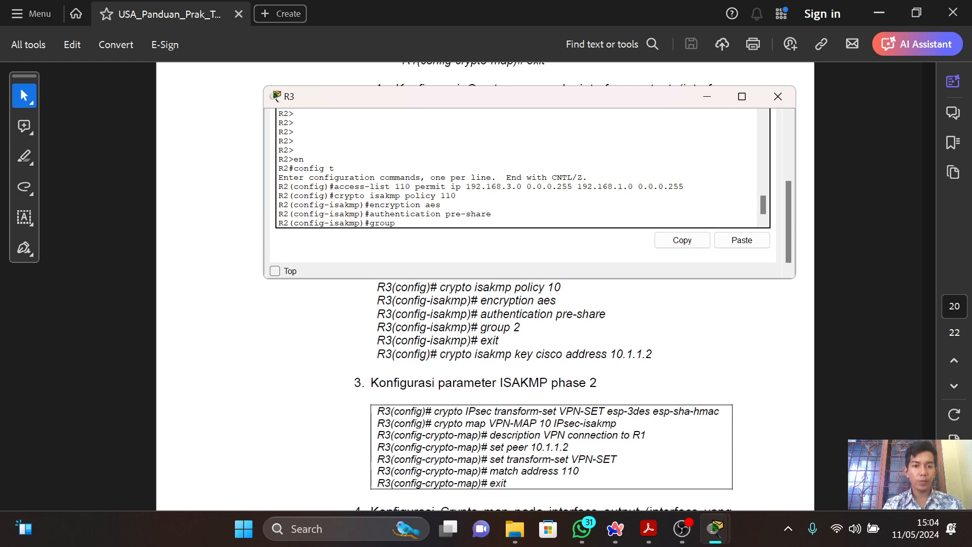
type("group 2")
key("Return")
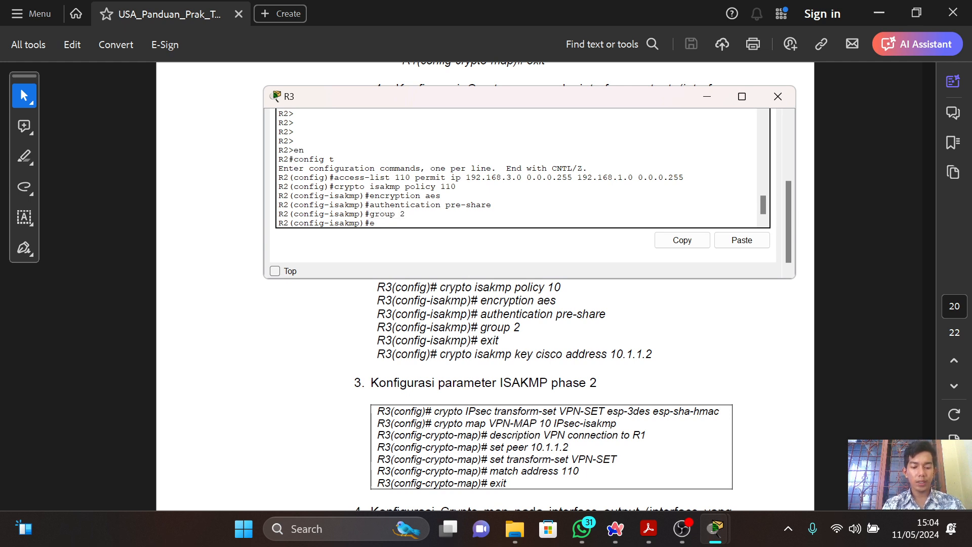
Set the ISAKMP pre-shared key for peer address 10.1.1.2 on R3, using the key given in the guide.
type("cr")
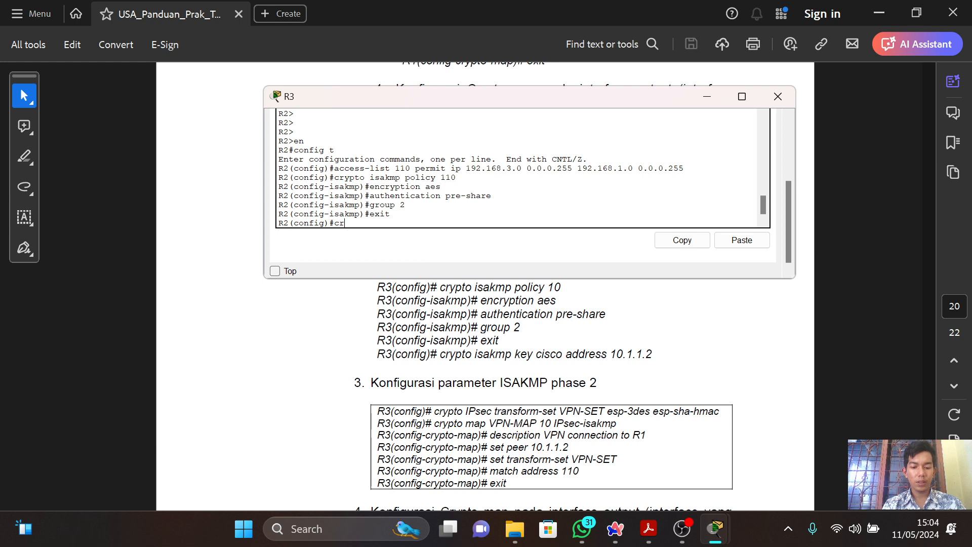
type("uytp")
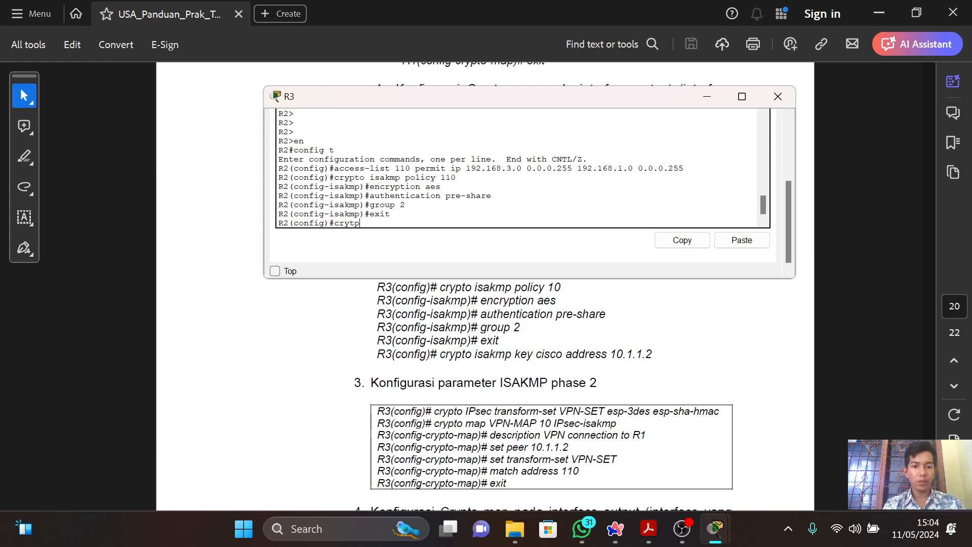
key("BackSpace")
key("BackSpace")
type("pto")
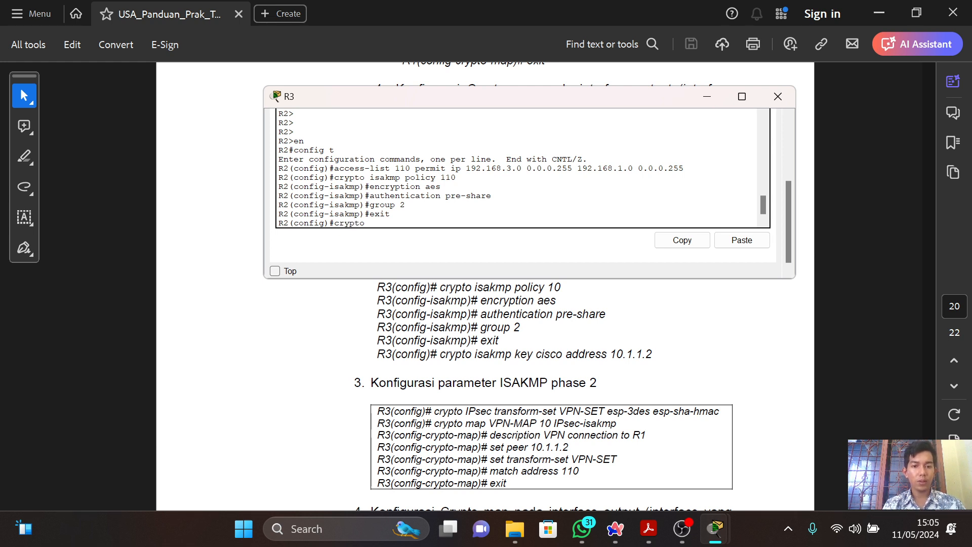
type(" isak")
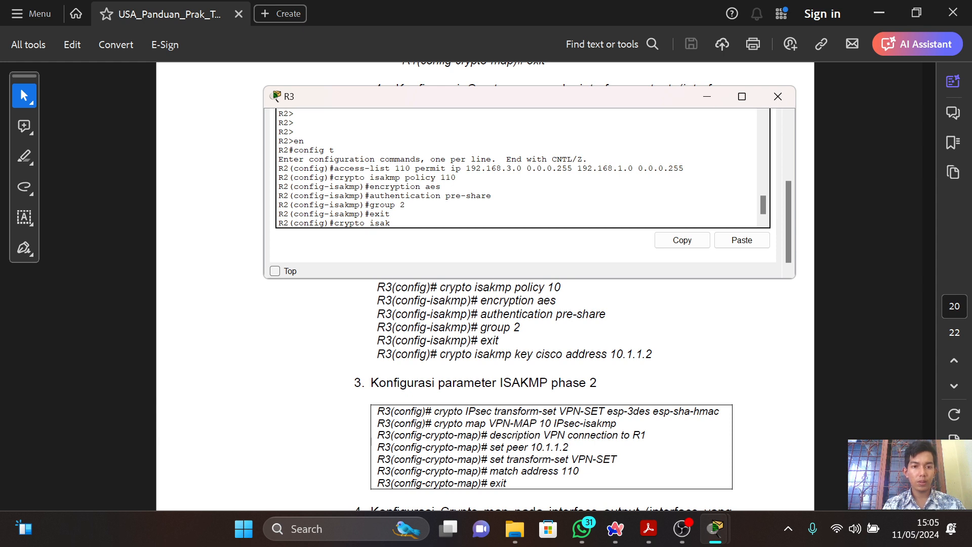
type("mp key cisco address")
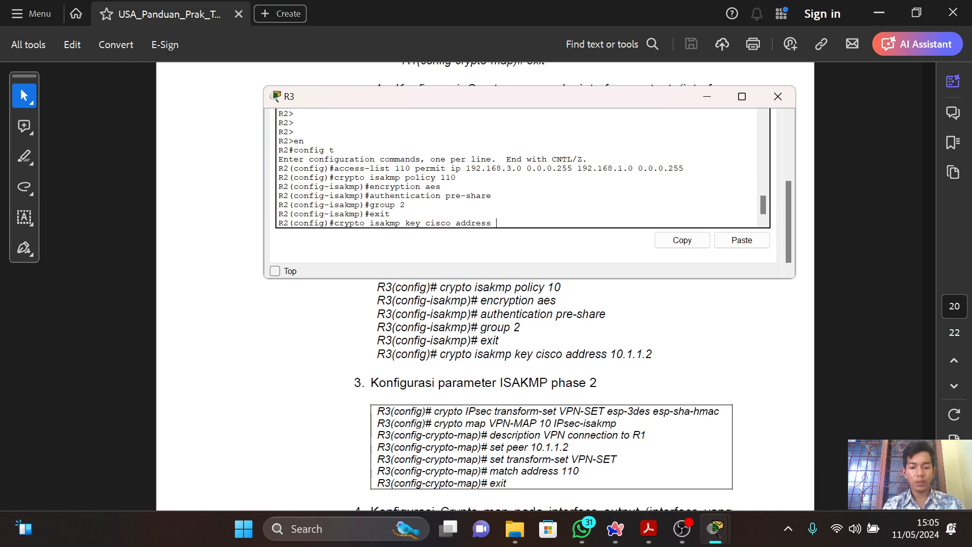
type(" 10.1.1.2")
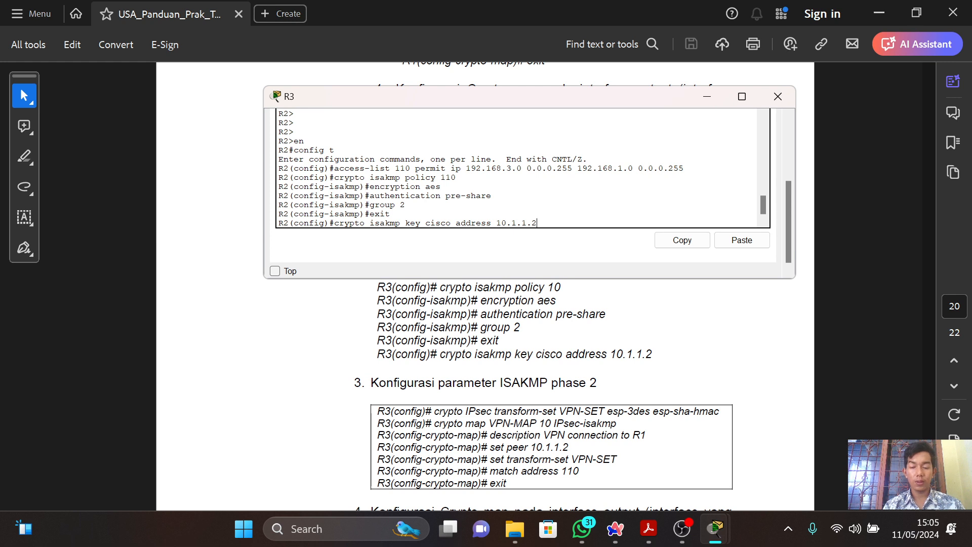
key("Return")
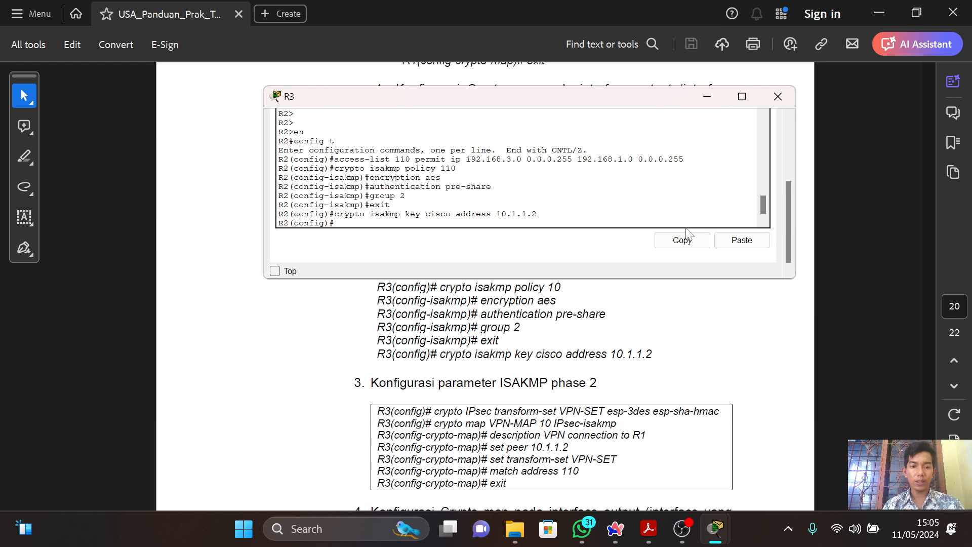
Try to define the phase 2 transform set with "crypto transform-set VPN-SET esp-3des esp-sha-hmac".
type("crypto")
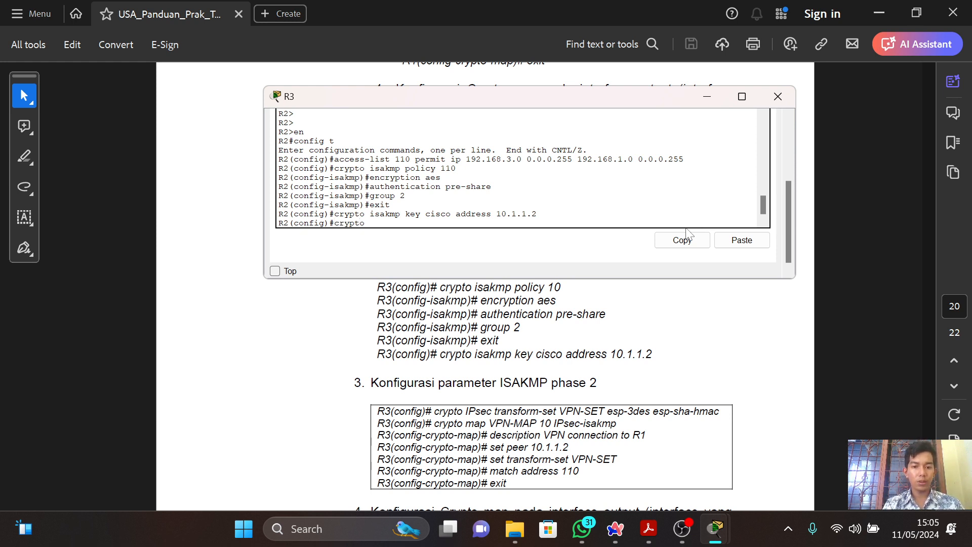
type(" transfor")
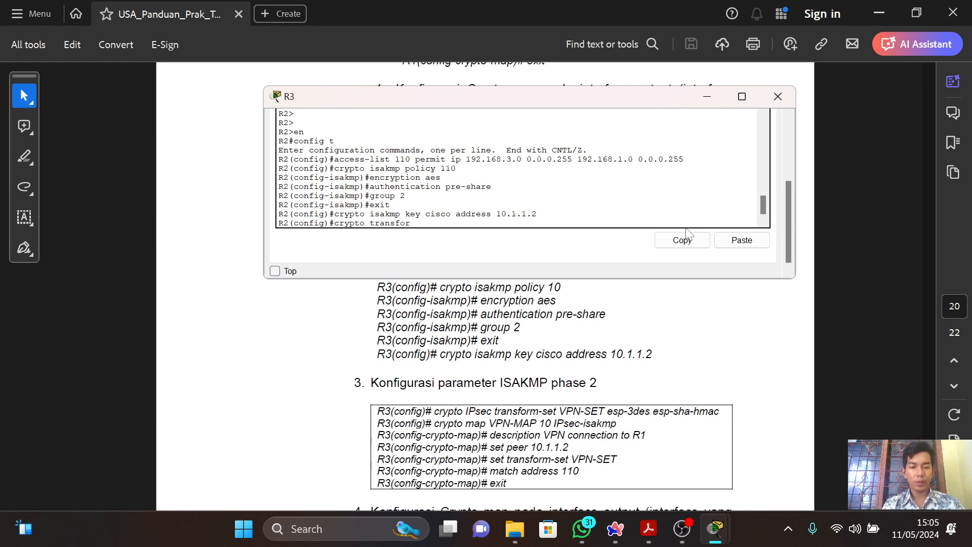
type("m-set VPN")
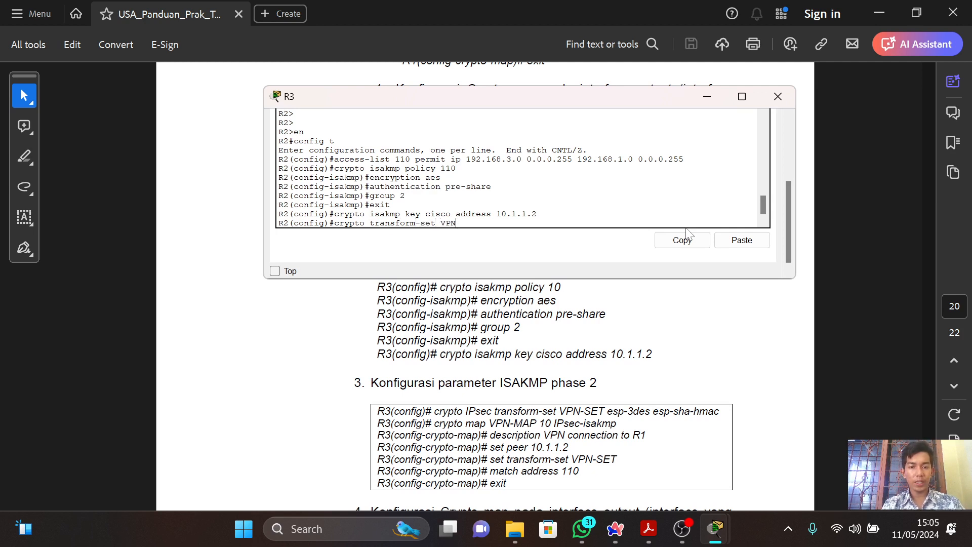
type("-SE")
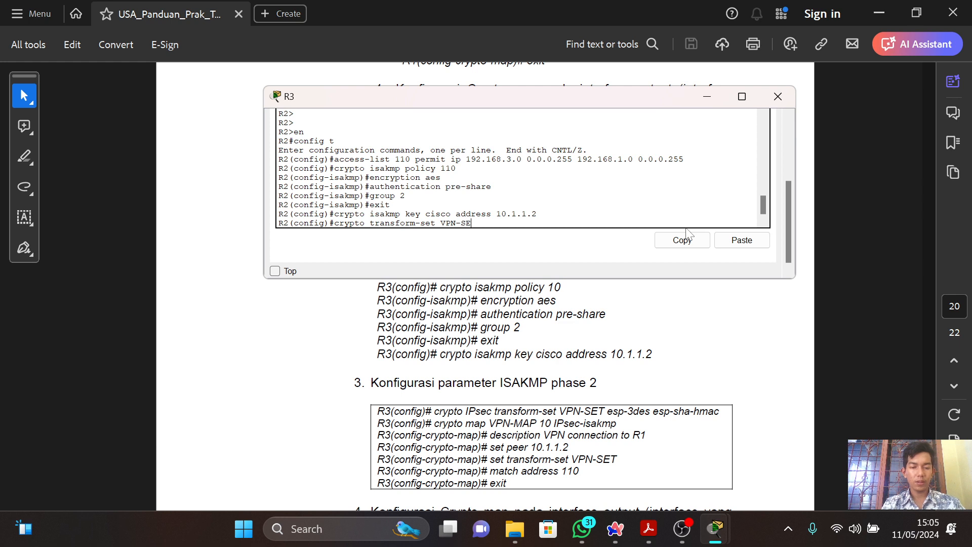
type("T es")
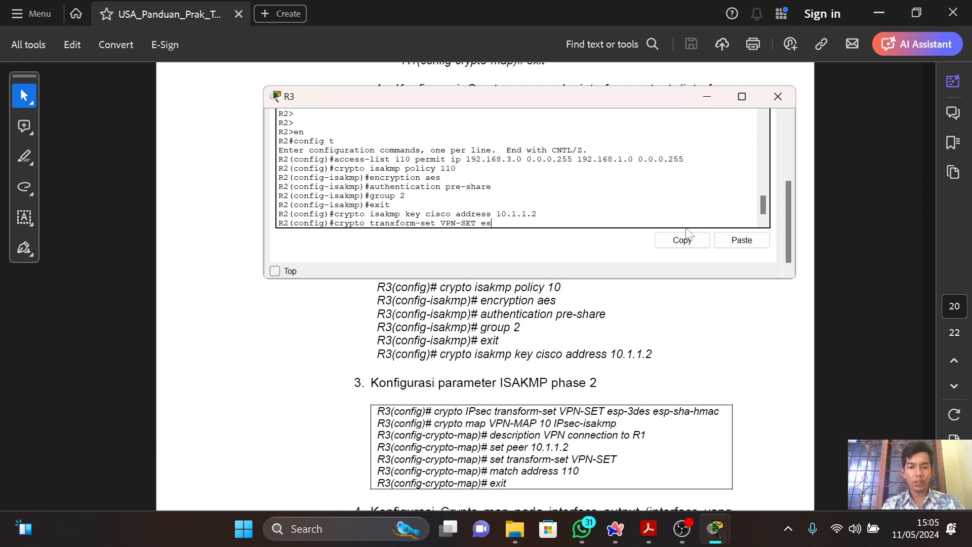
type("p")
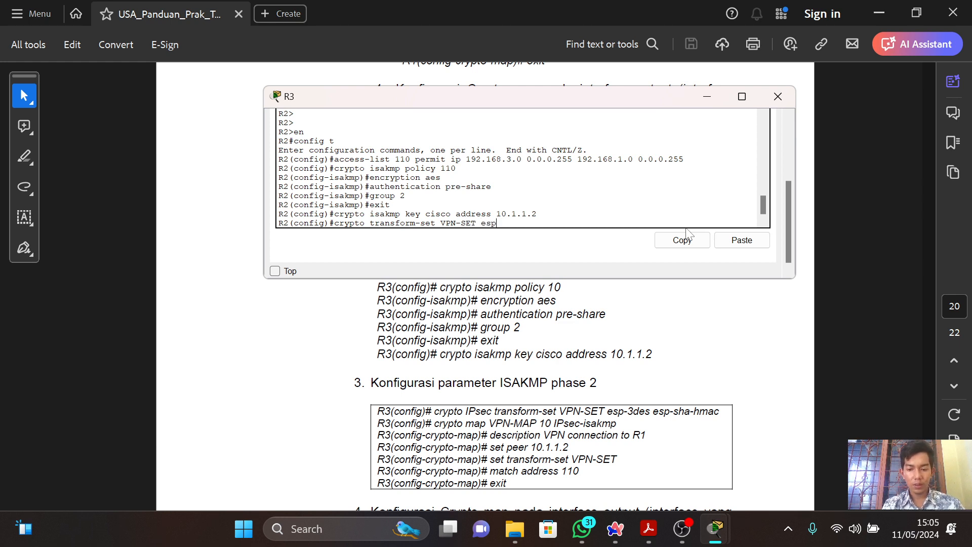
type("-3d")
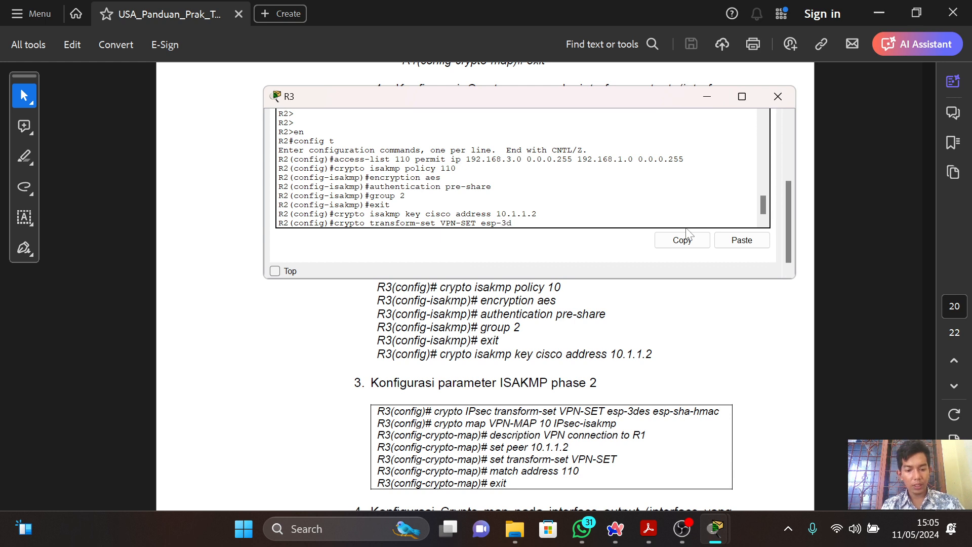
type("es esp")
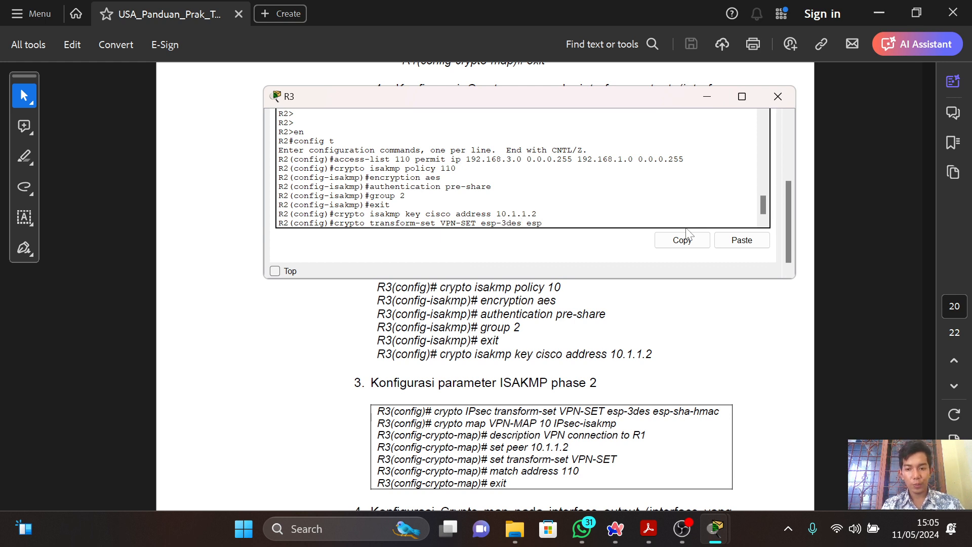
type("-sha")
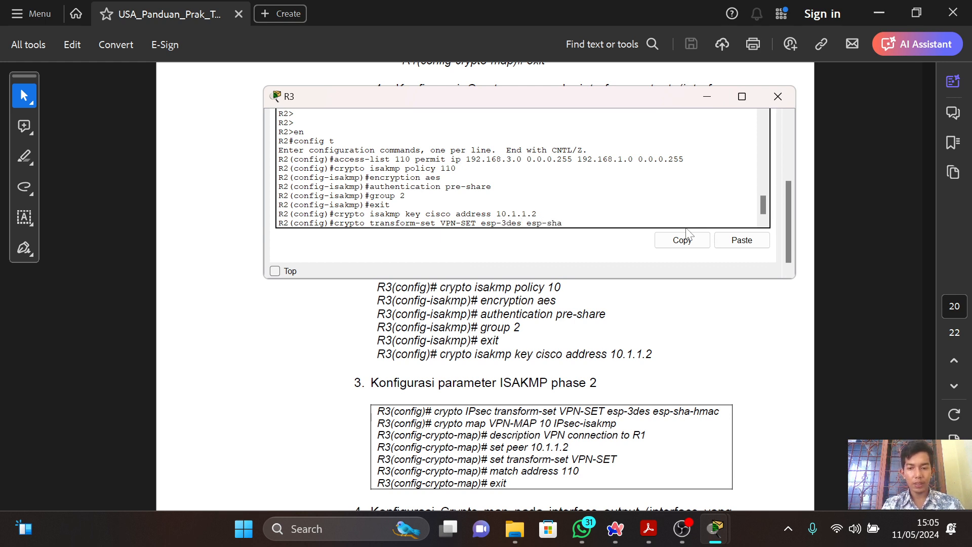
type("-hma")
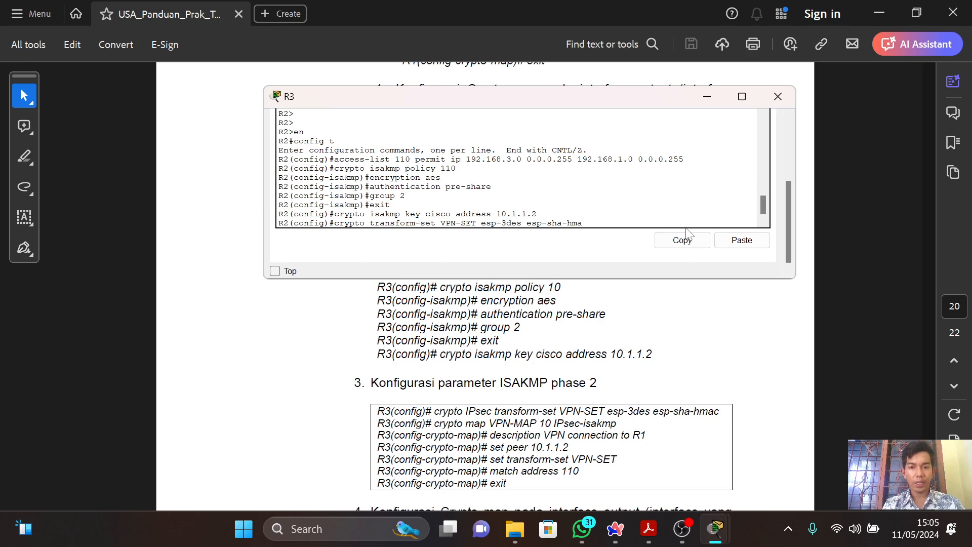
type("c")
key("Return")
Try to create the crypto map on R3 with "crypto map VPN-MAP 10 IPsec=isakmp".
type("cryp")
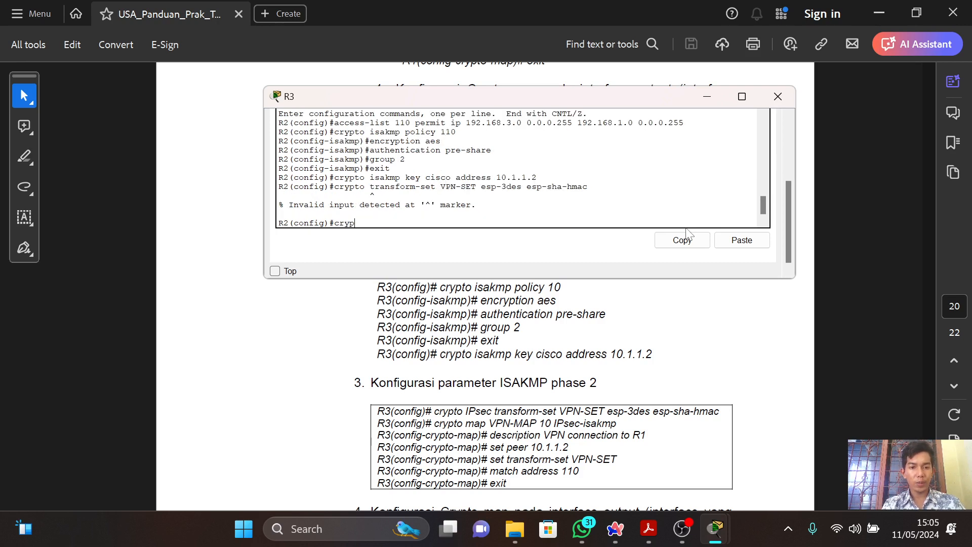
type("to map")
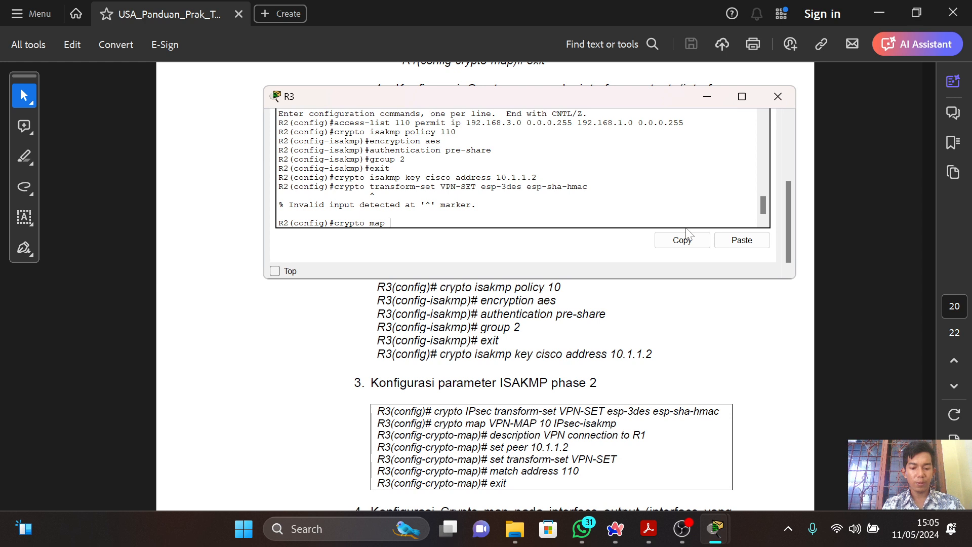
type(" VPN")
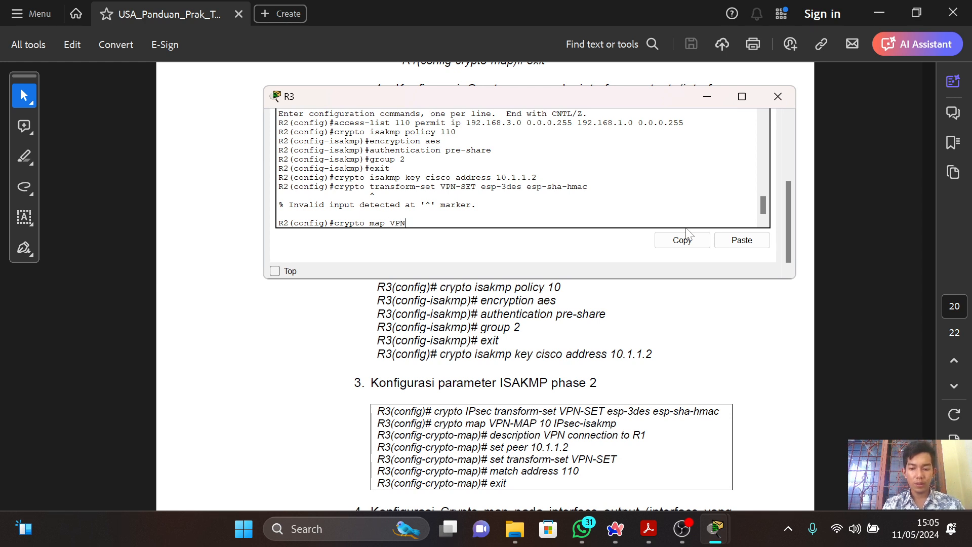
type("-MAP")
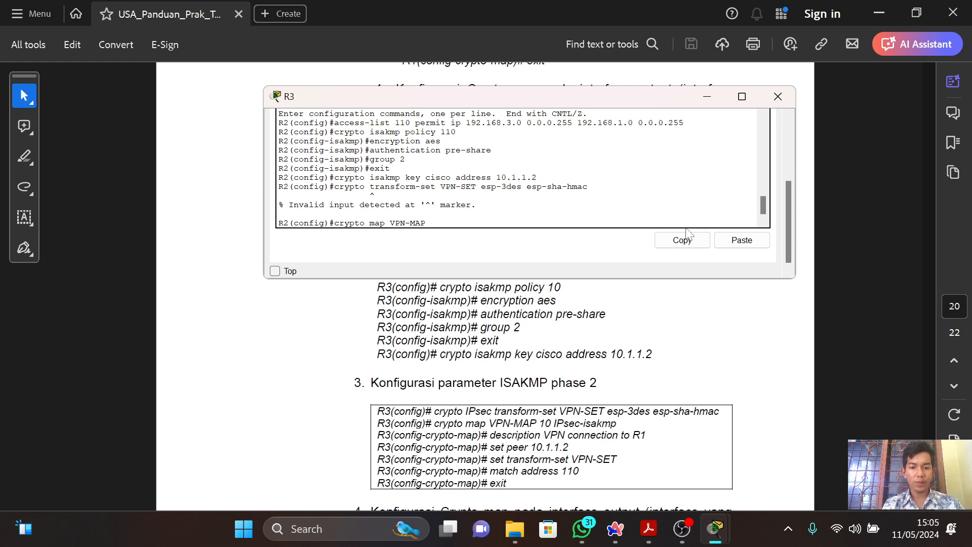
type(" 10 I")
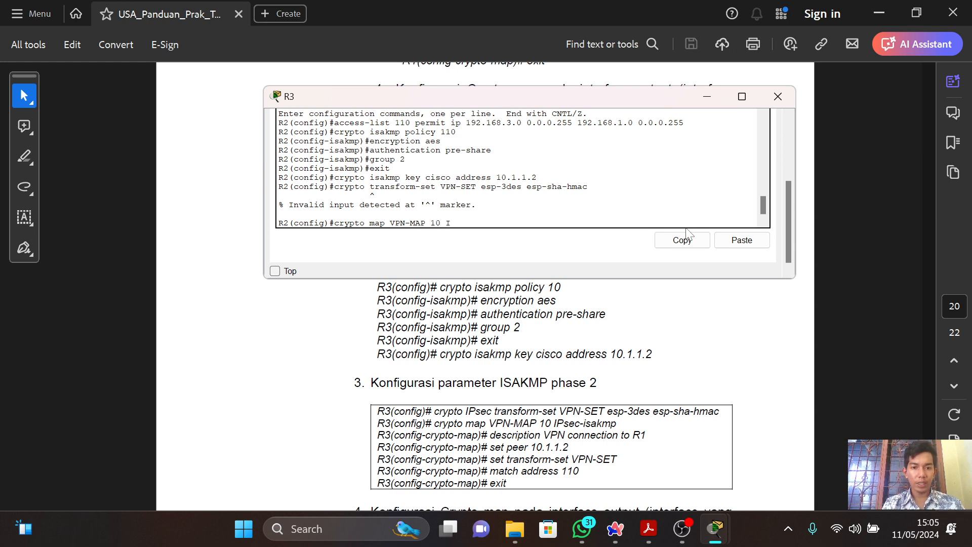
type("PSE")
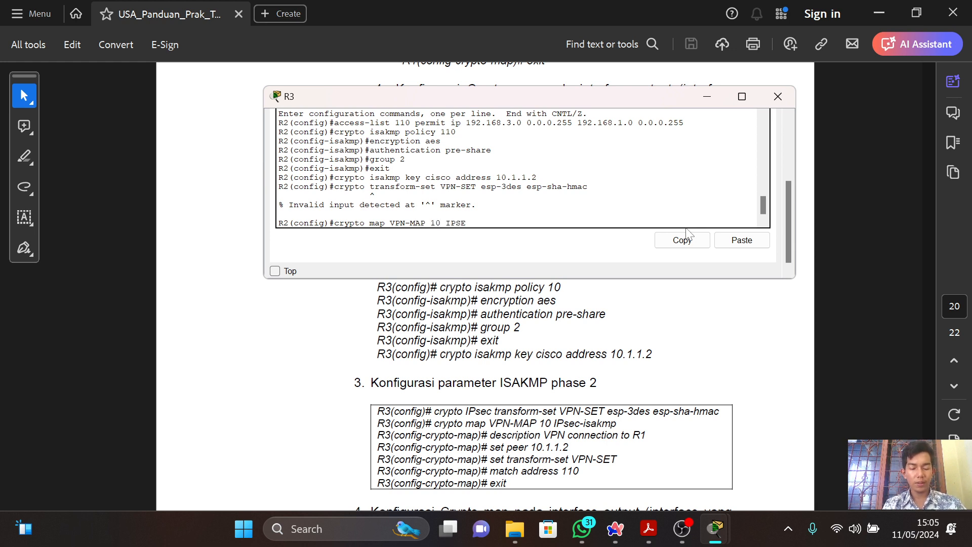
type("C")
key("BackSpace")
key("BackSpace")
key("BackSpace")
key("BackSpace")
key("BackSpace")
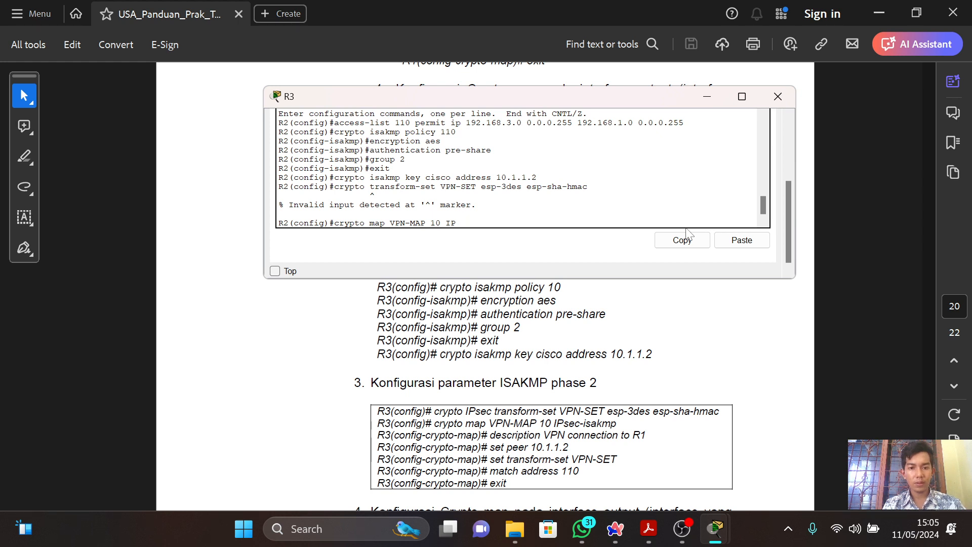
type("I")
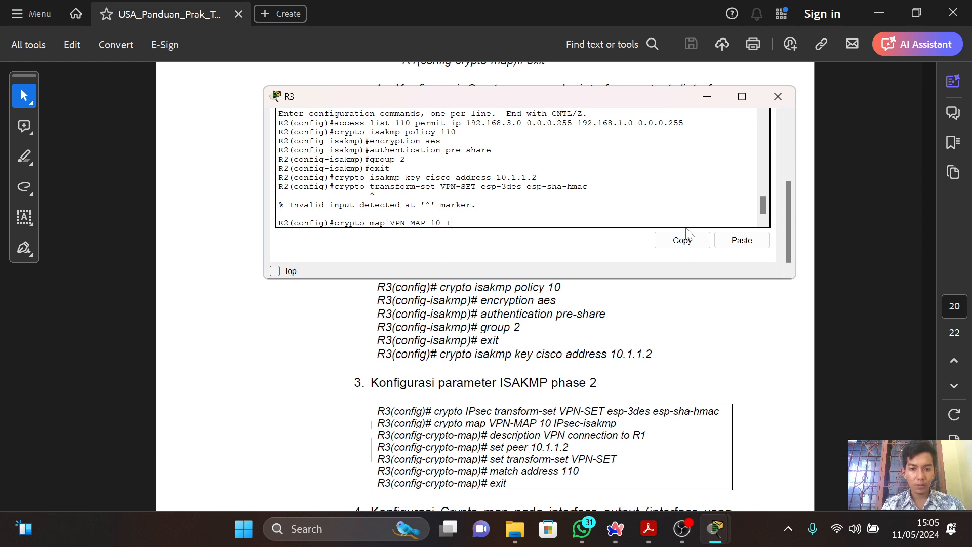
type("Psec")
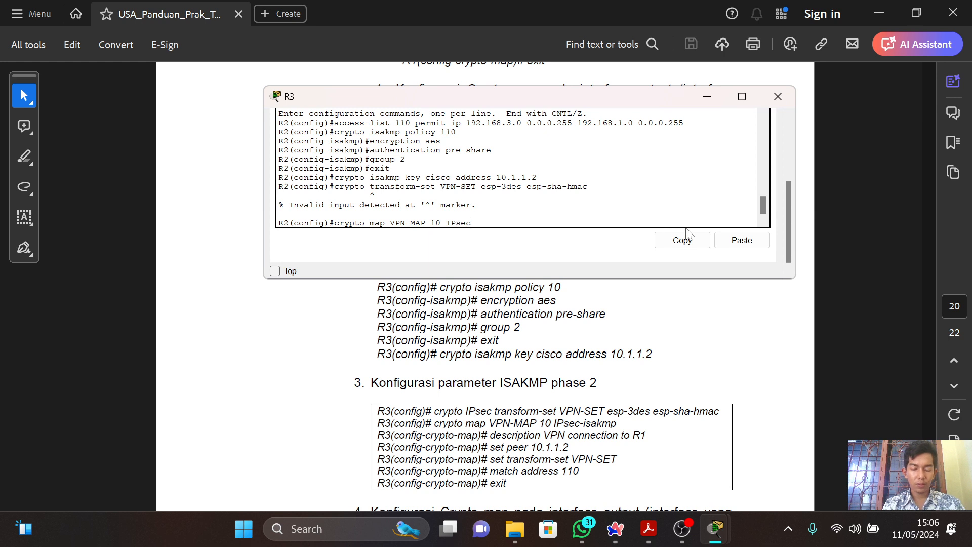
type("=isakmp")
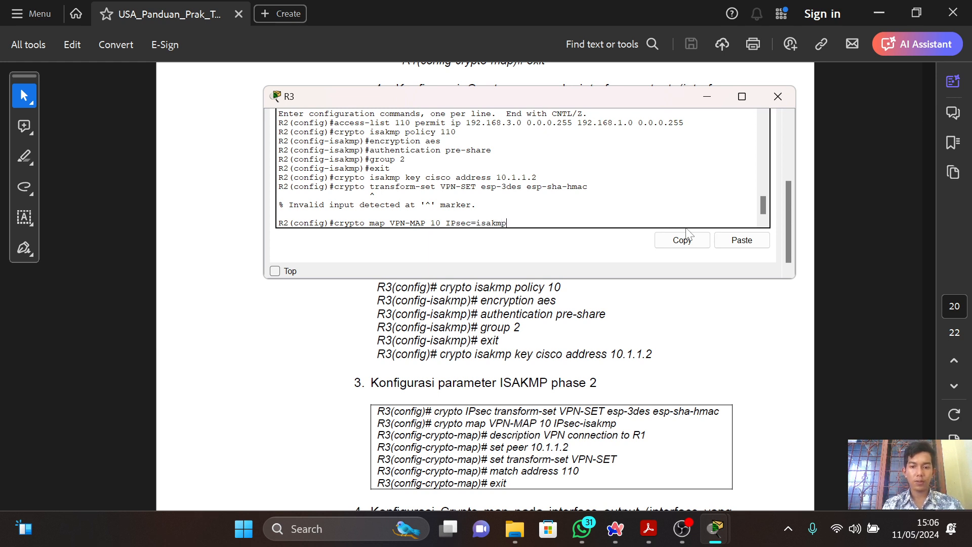
key("Return")
Correct the last crypto map command to "crypto map VPN-MAP 10 IPsec-isakmp" and run it.
type("desc")
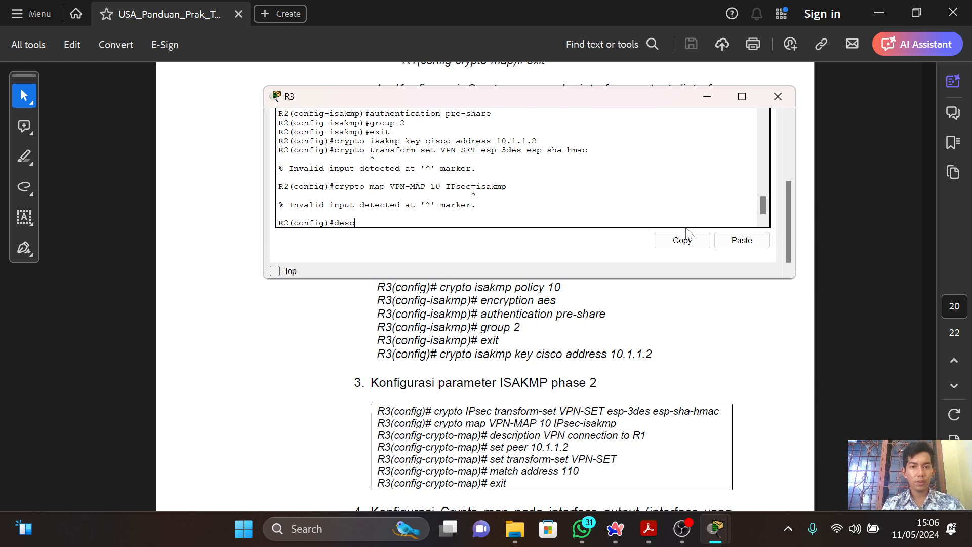
key("Up")
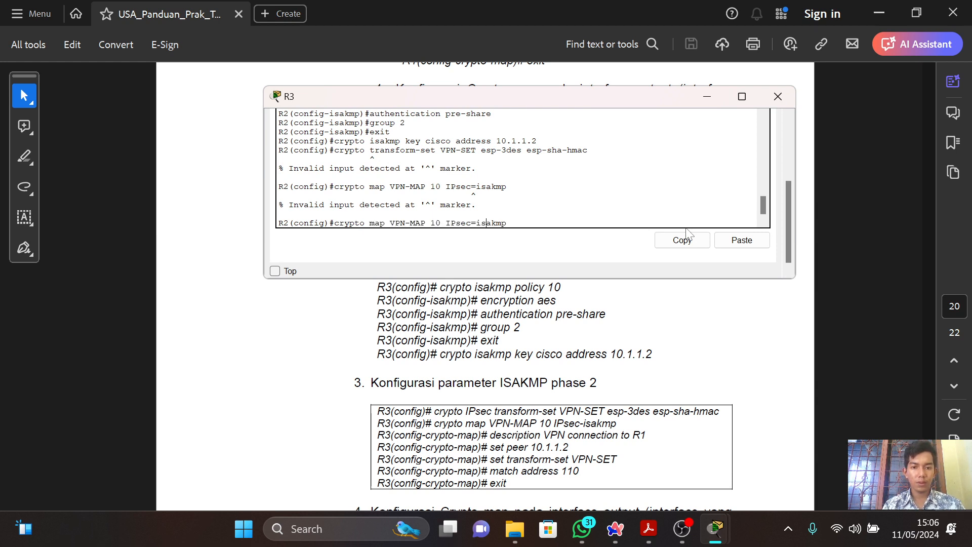
key("BackSpace")
type("-")
key("Return")
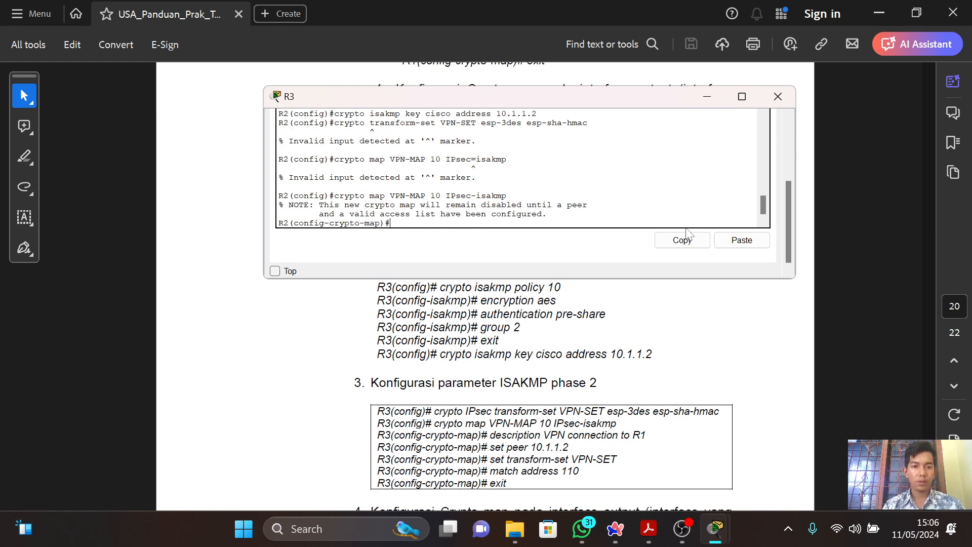
Add the description "VPN connection to R1" to the VPN-MAP crypto map on R3.
type("descrirp")
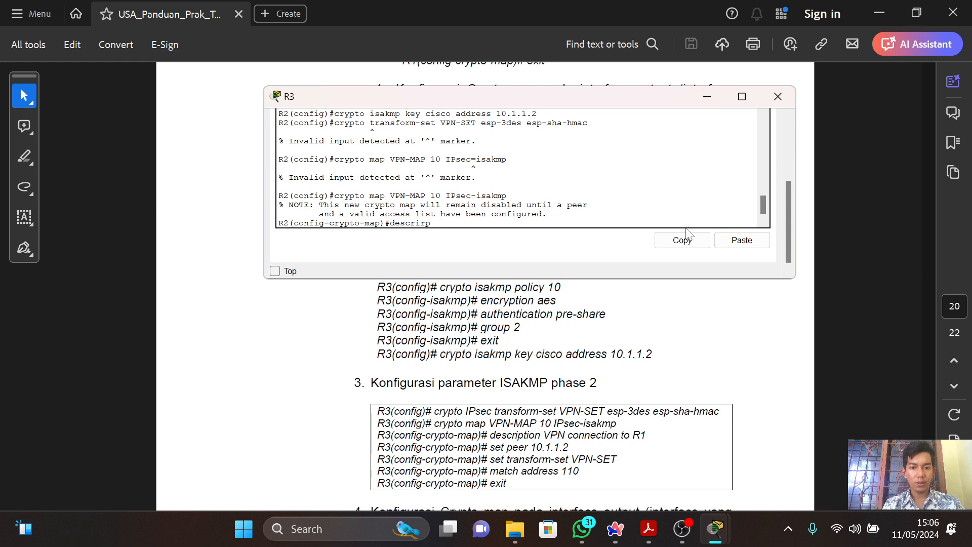
key("BackSpace")
key("BackSpace")
type("pt")
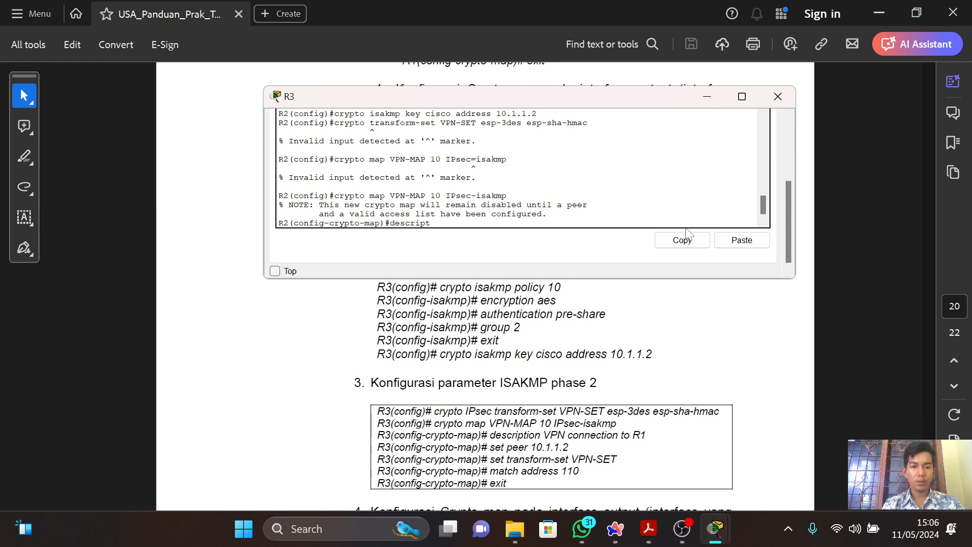
type("ion VPN")
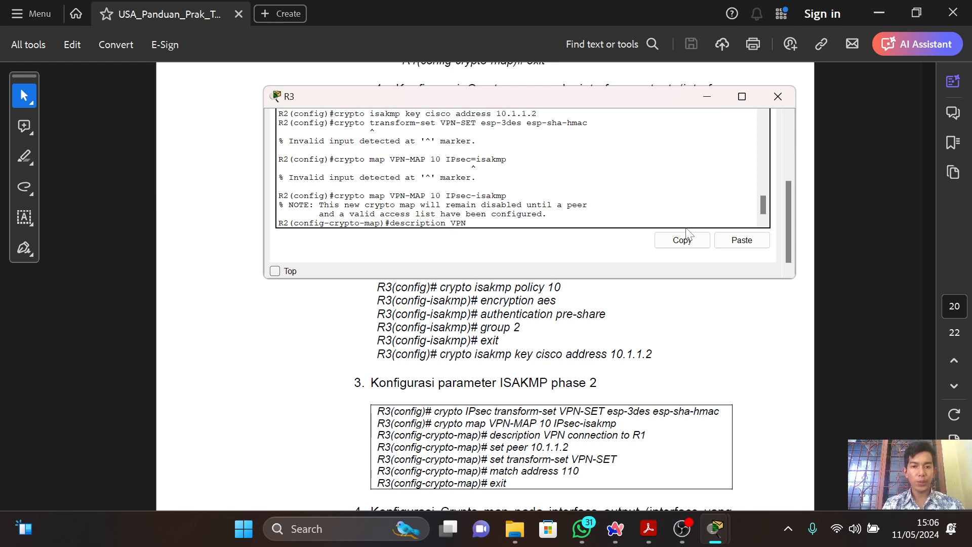
type(" connec")
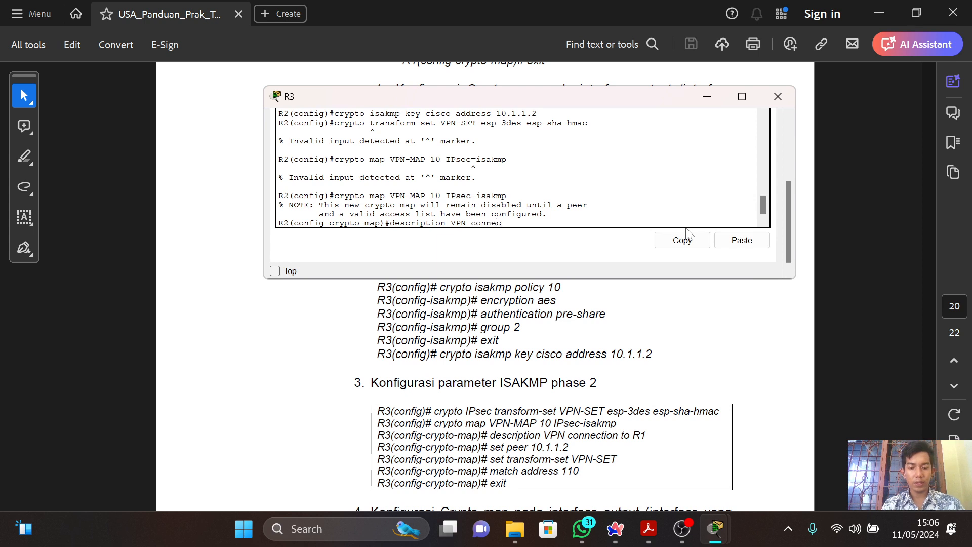
type("tion to ")
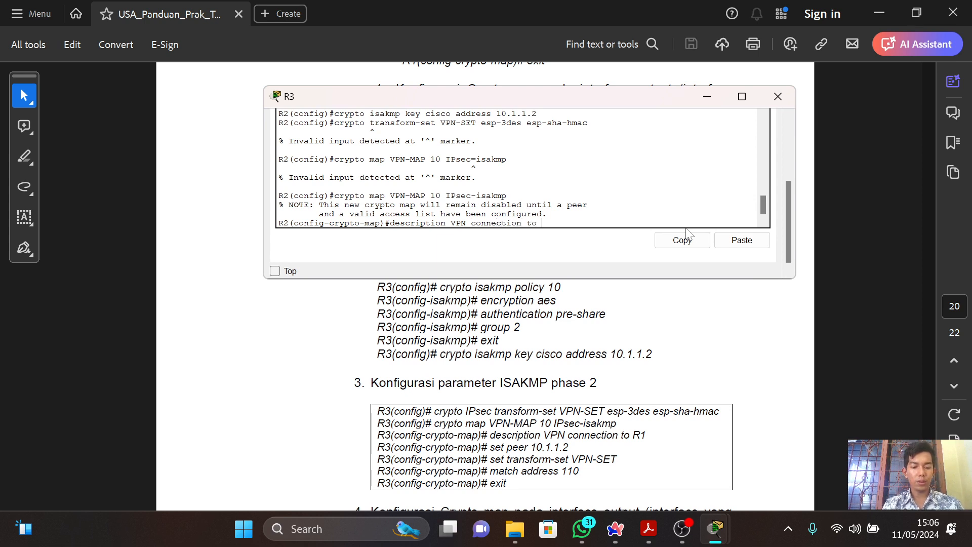
type("R1")
key("Return")
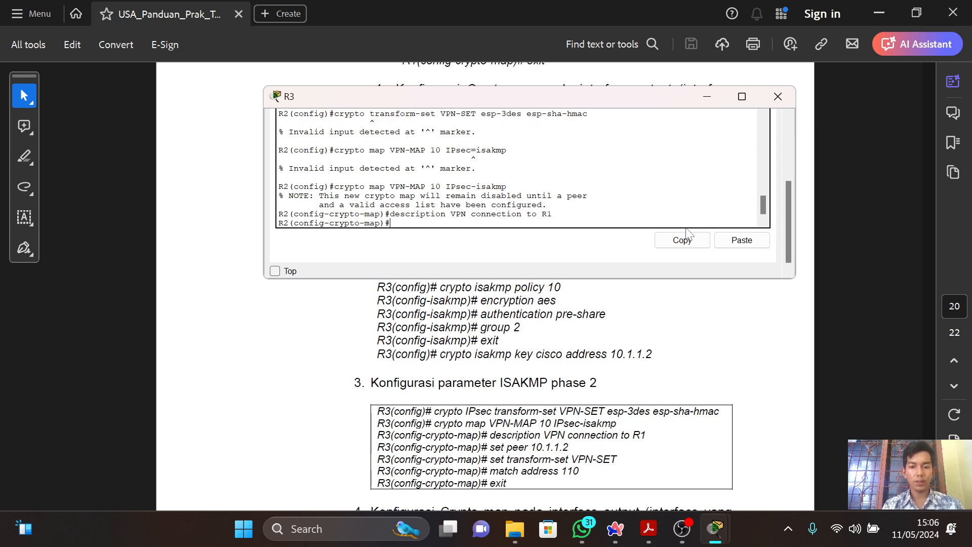
Set the crypto map's peer address to 10.1.1.2.
type("set pe")
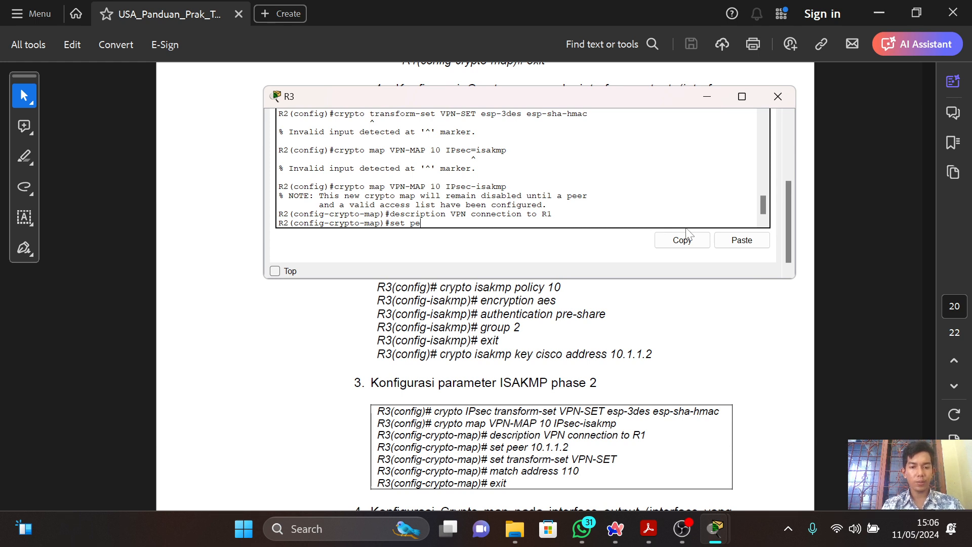
type("er 10.1")
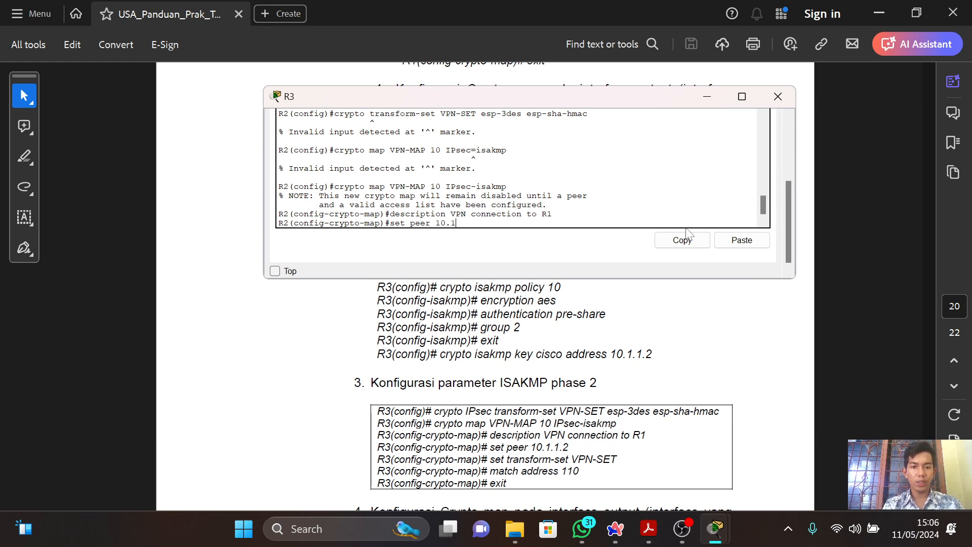
type(".1.2")
key("Return")
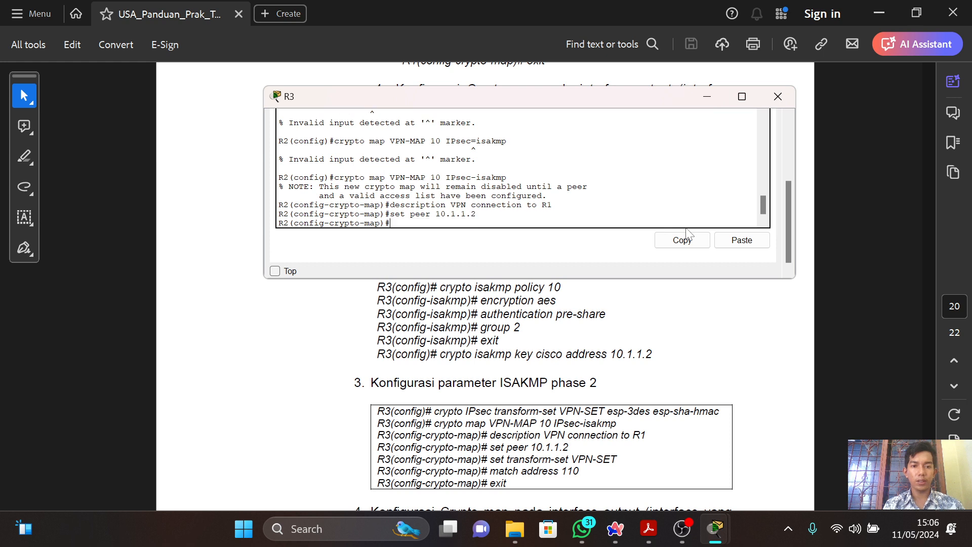
Try to assign the transform set to the crypto map with "set transform-set VPN-SET".
type("set tra")
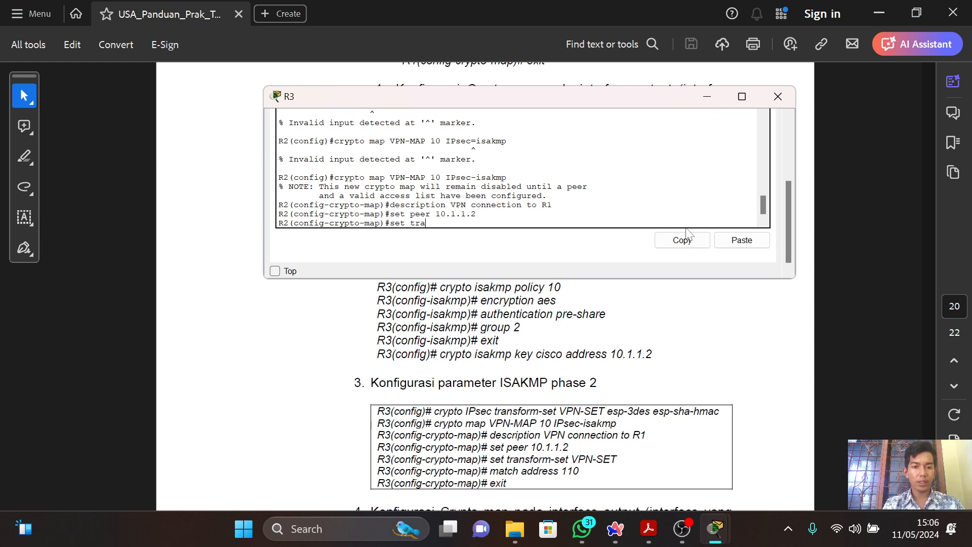
type("nsform")
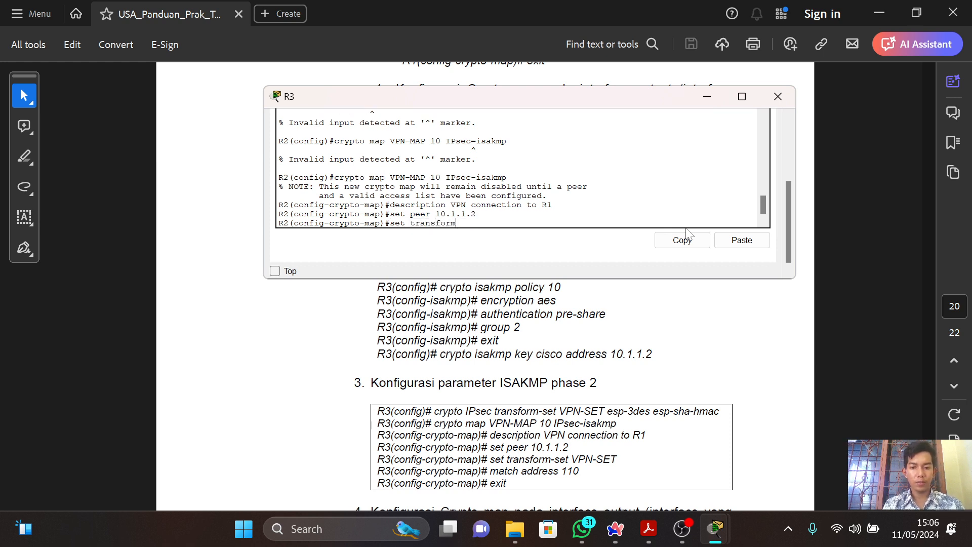
type("-set ")
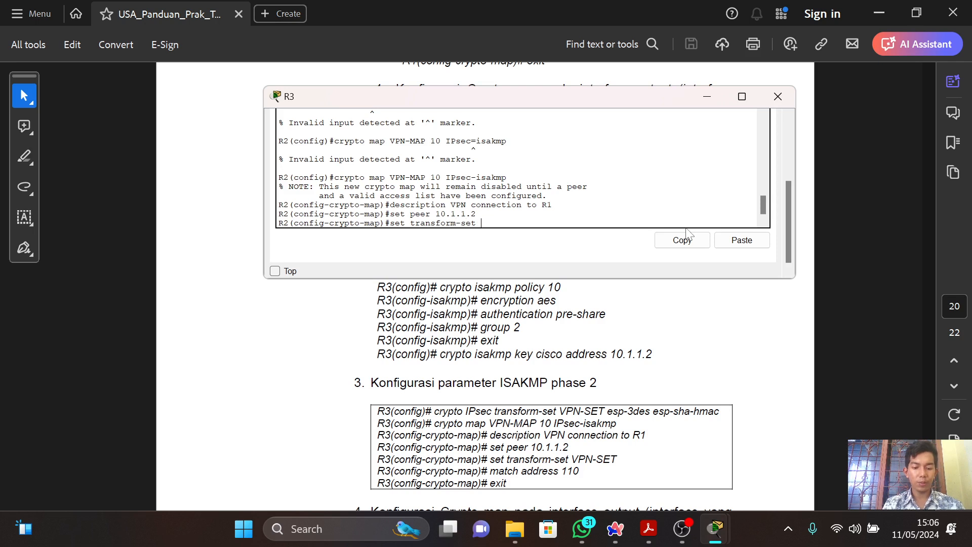
type("VPN")
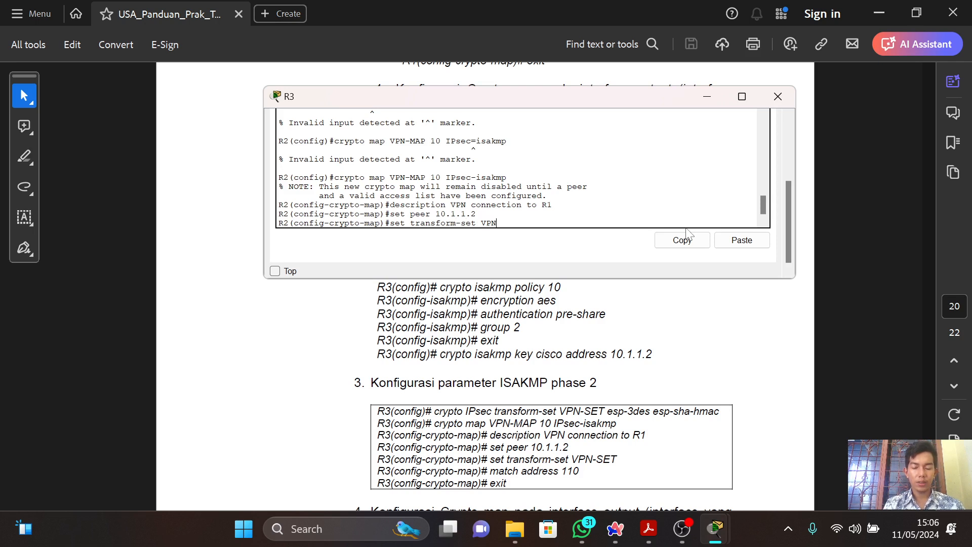
type("-STT")
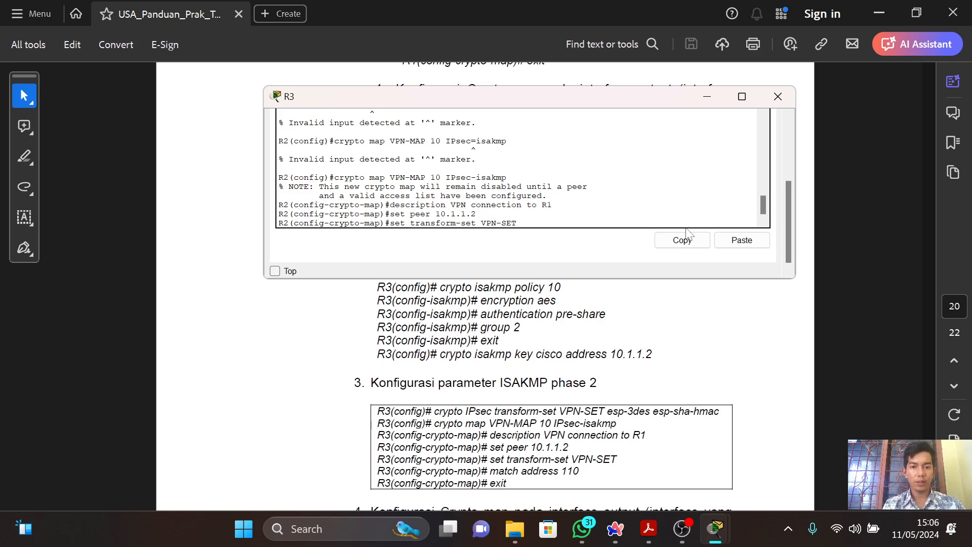
key("Return")
Match the crypto map to access list 110 and exit crypto map configuration.
type("matc")
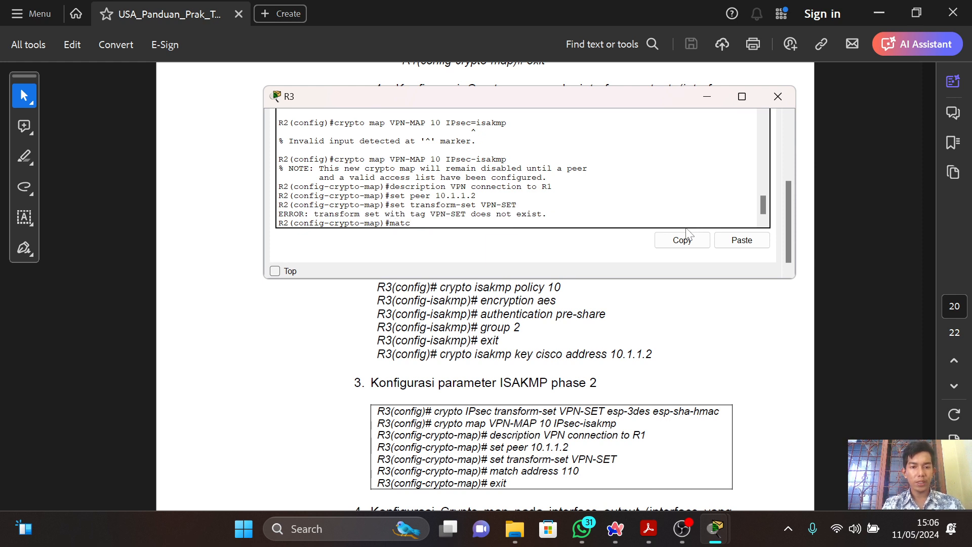
type("h address")
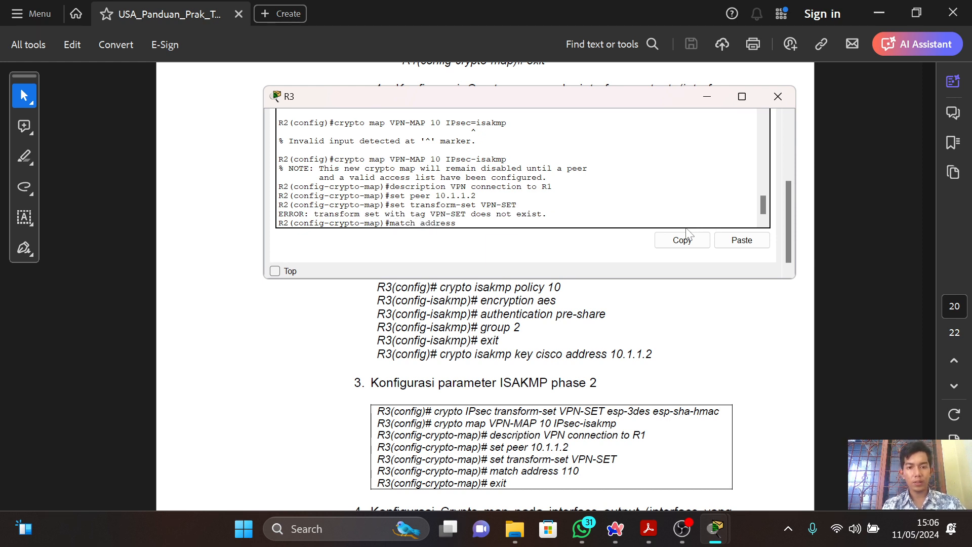
type(" 110")
key("Return")
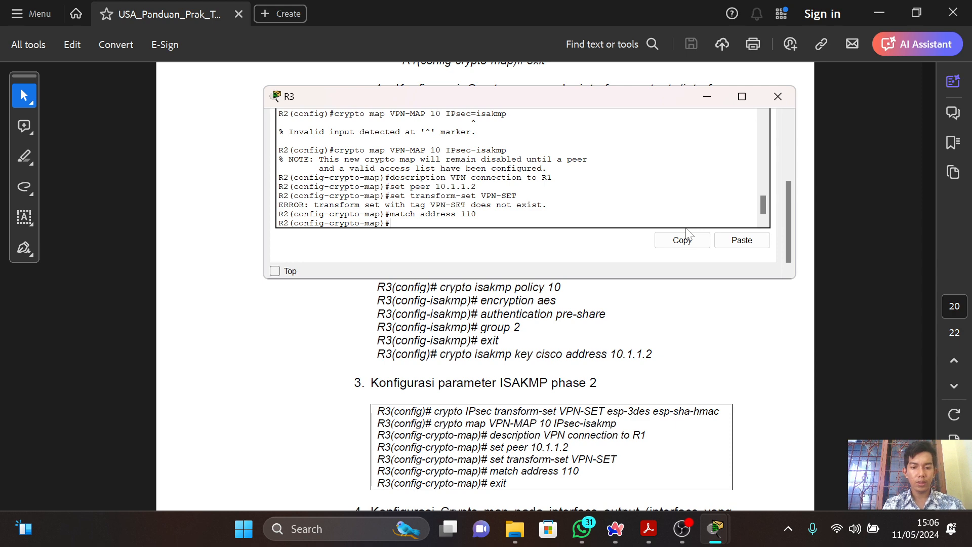
type("exit")
key("Return")
Check the guide's instructions for the crypto map on the output interface and open R3's Serial0/3/0 interface configuration.
key("alt+Tab")
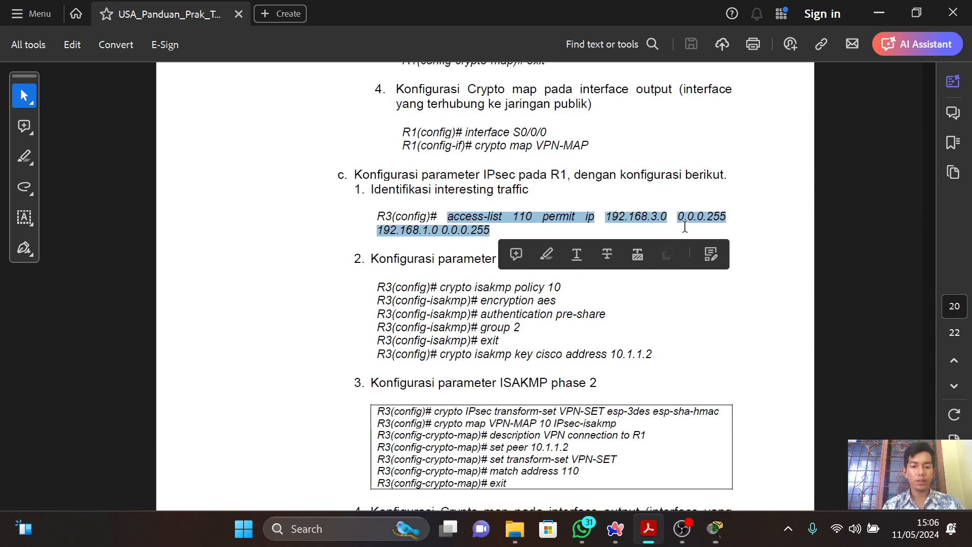
left_click(684, 226)
scroll(684, 227, "down", 10)
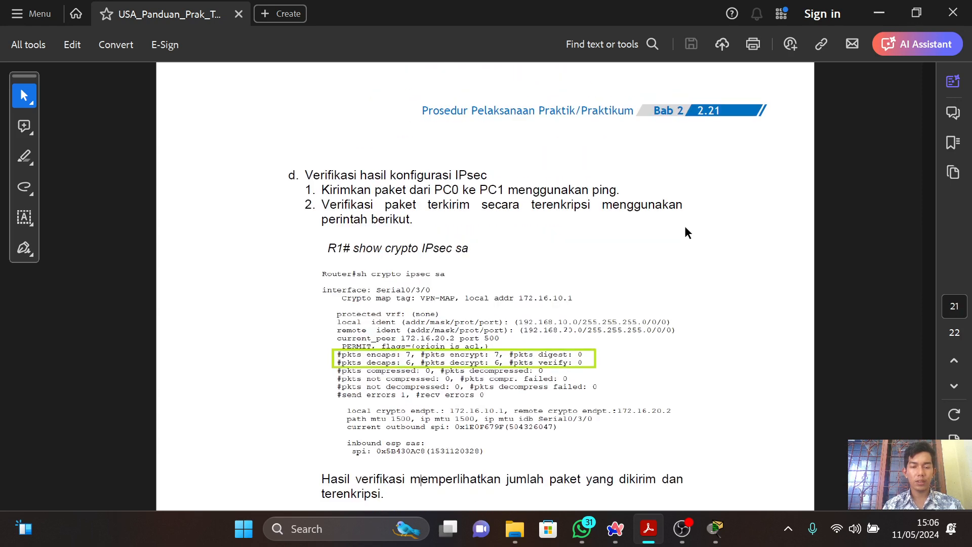
scroll(685, 226, "up", 10)
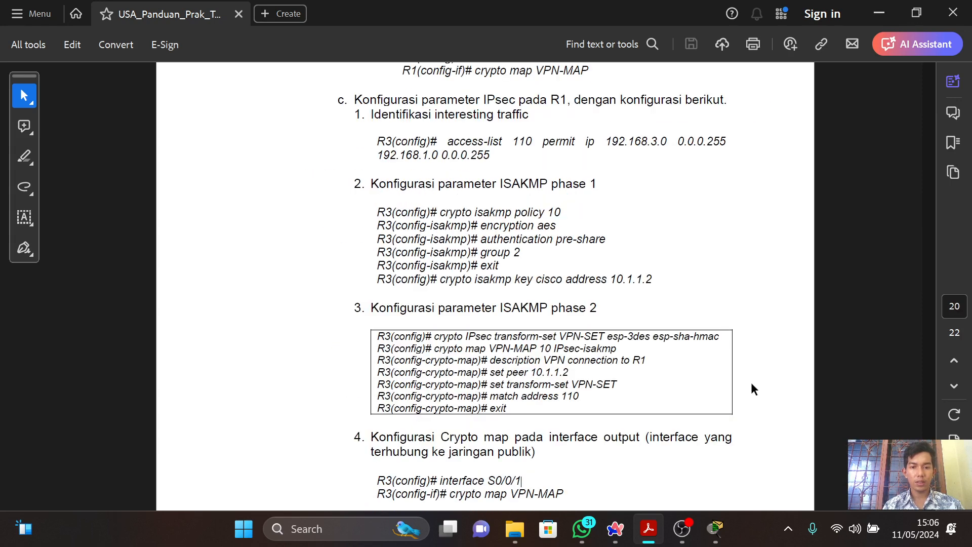
scroll(768, 386, "down", 4)
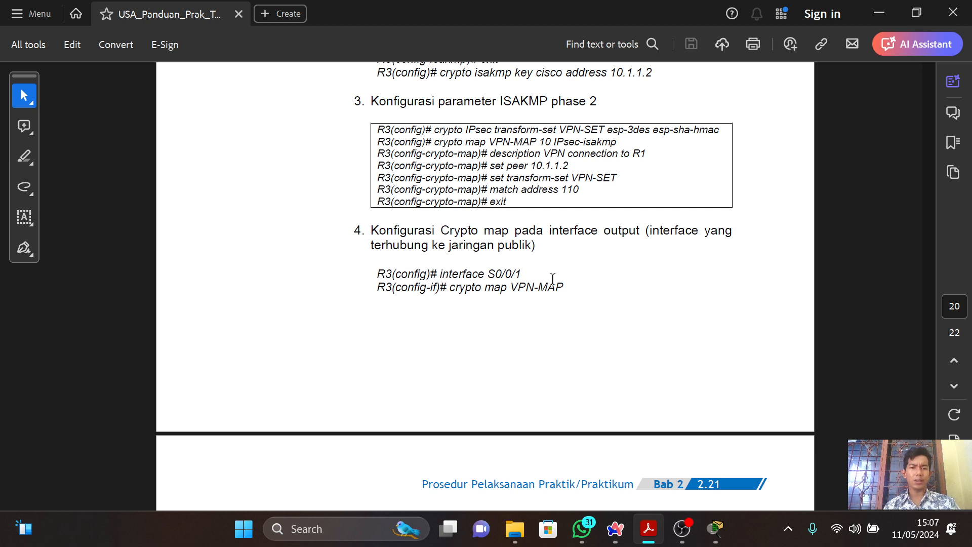
key("alt+Tab")
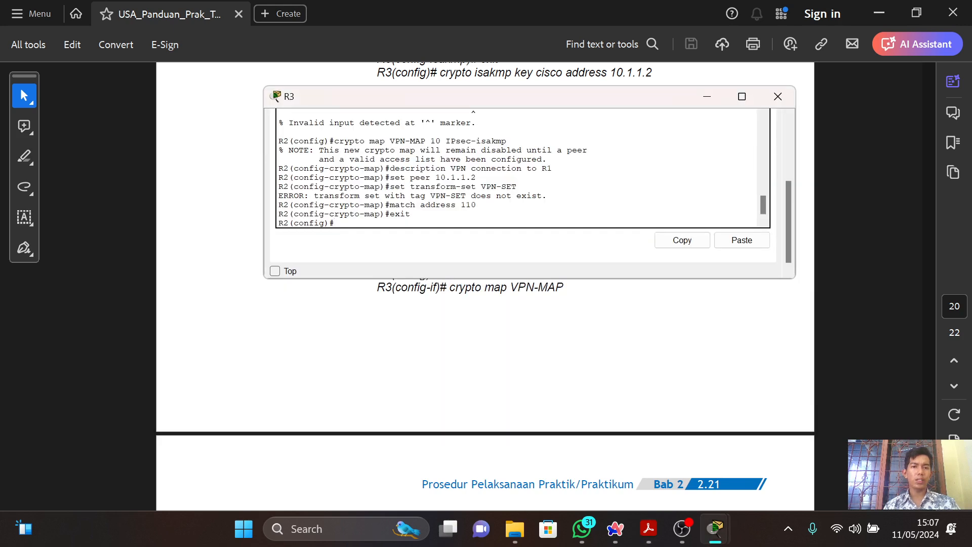
scroll(785, 205, "up", 5)
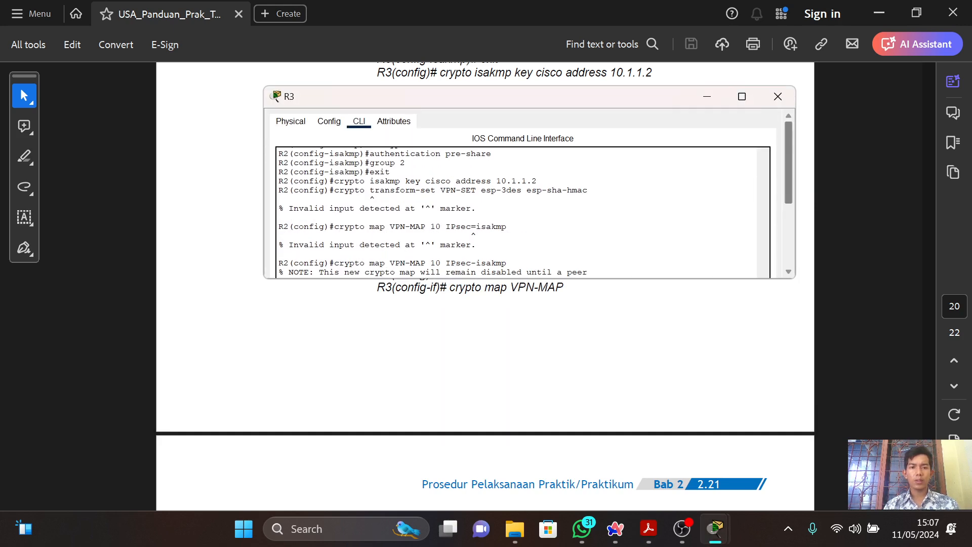
left_click(328, 121)
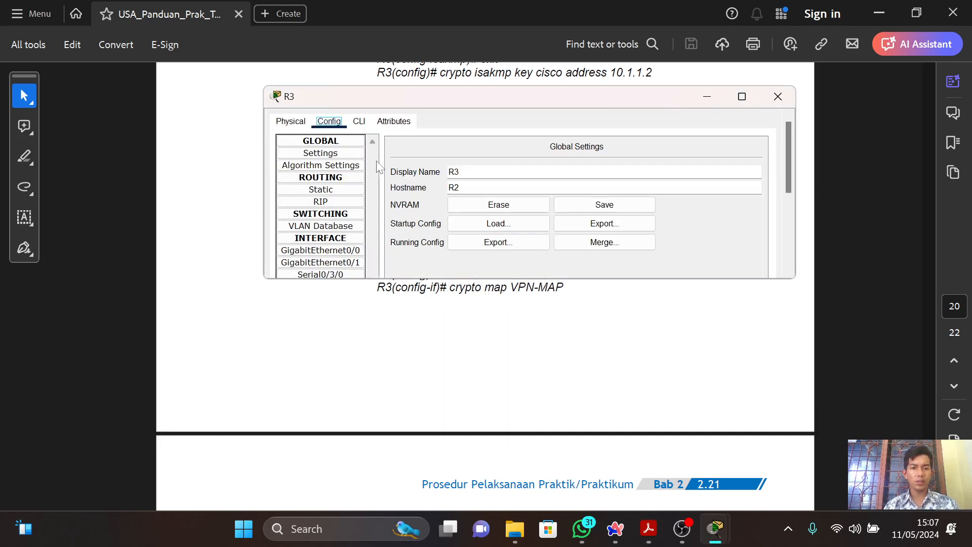
left_click(360, 261)
left_click(361, 274)
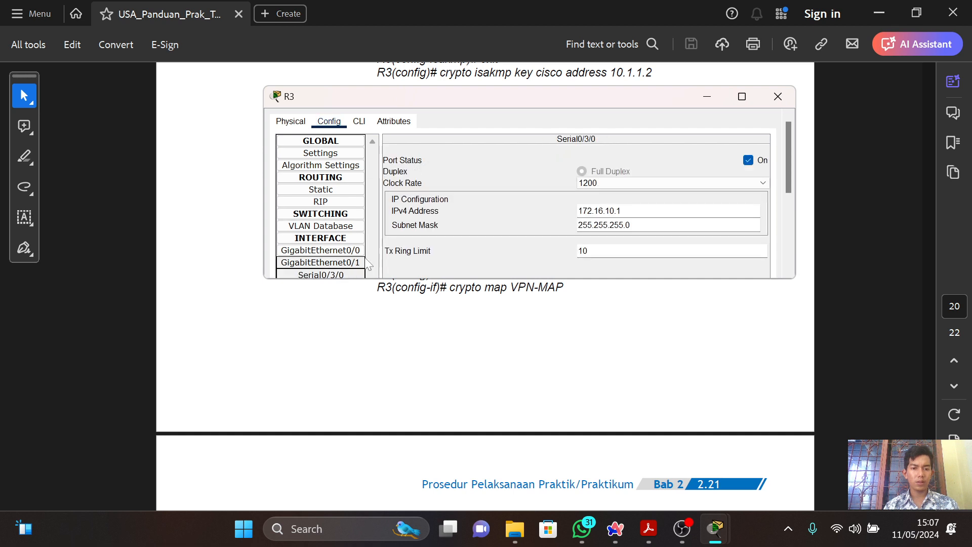
Apply the crypto map to R3's Serial0/3/0 interface from the command line with "crypto map VPN-MAP".
scroll(372, 271, "down", 1)
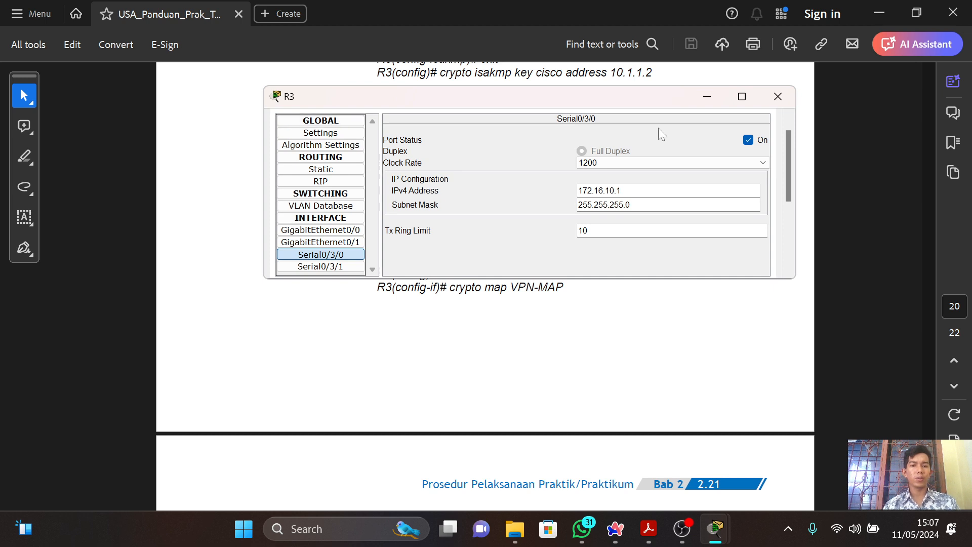
scroll(790, 146, "up", 1)
left_click_drag(788, 140, 434, 111)
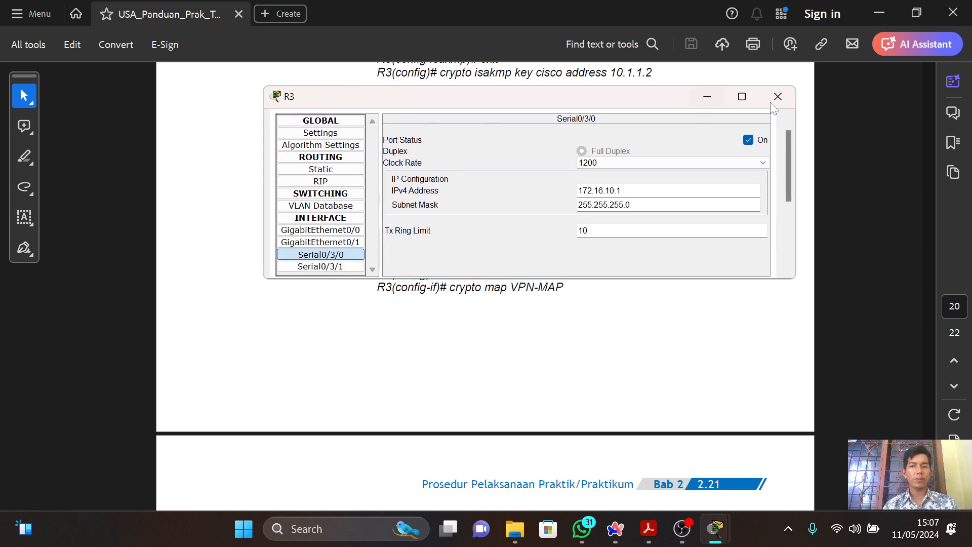
left_click_drag(788, 145, 447, 120)
left_click(359, 121)
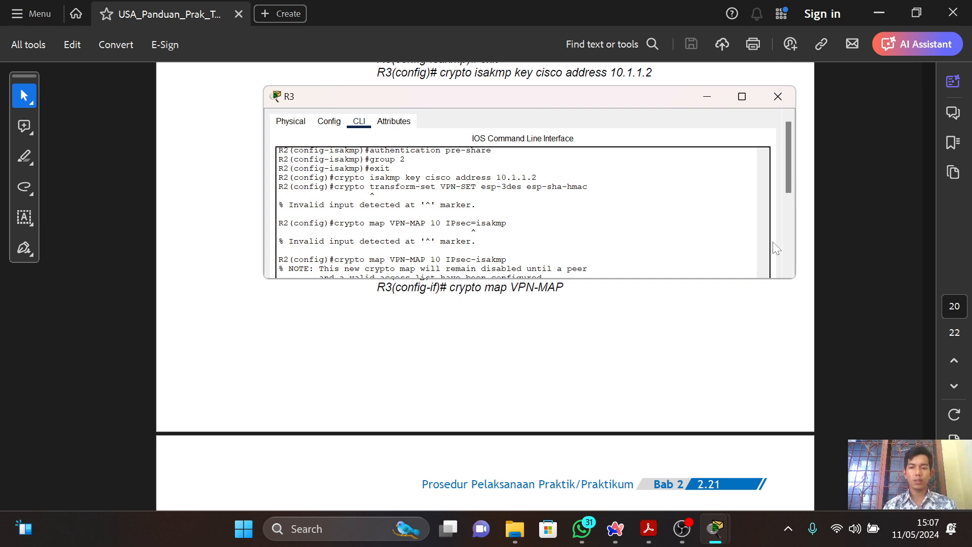
left_click(786, 241)
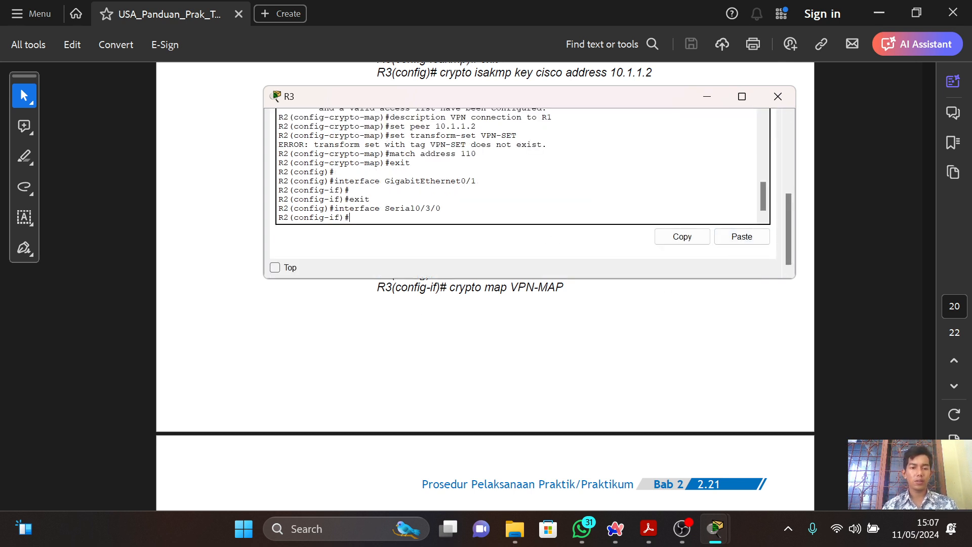
key("alt+Tab")
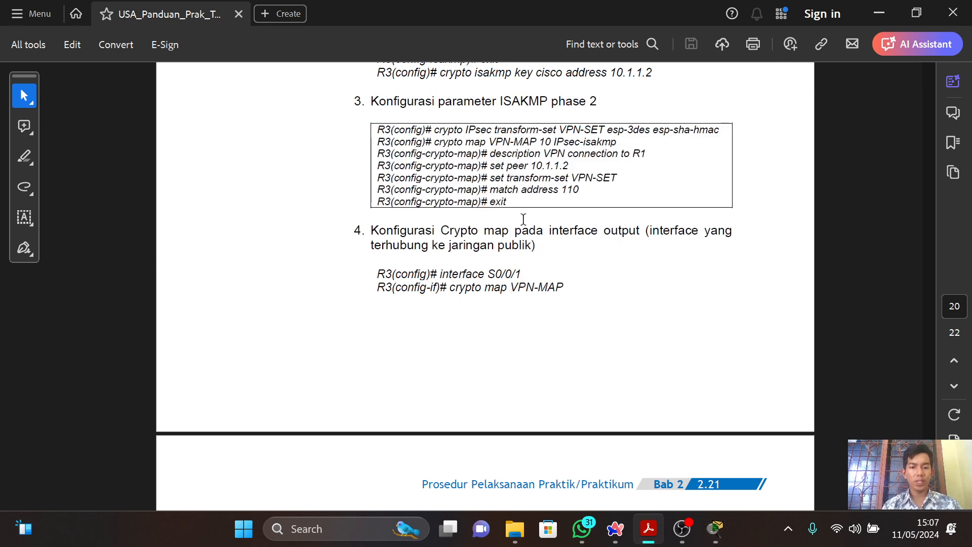
key("alt+Tab")
type("cry")
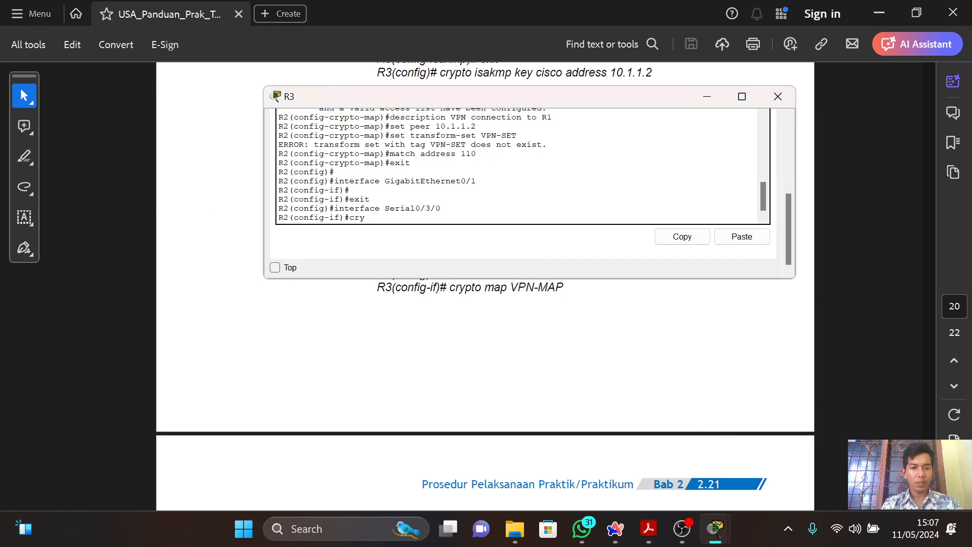
type("pto map")
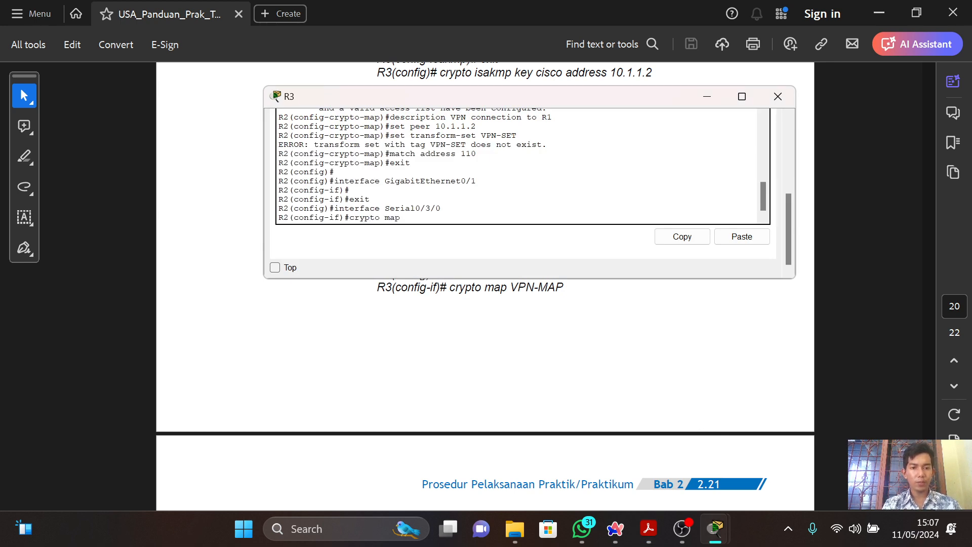
key("alt+Tab")
key("alt+Tab")
type("VP")
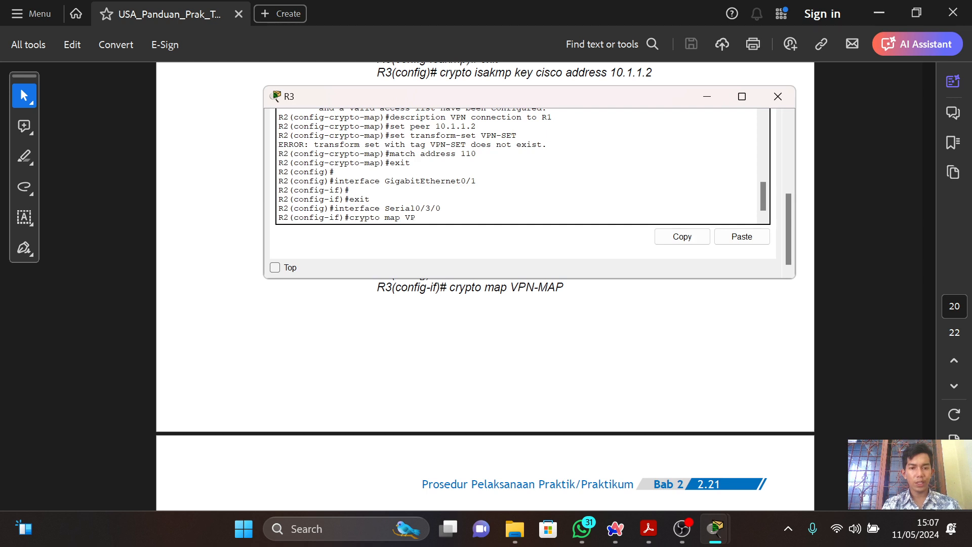
type("N MAP")
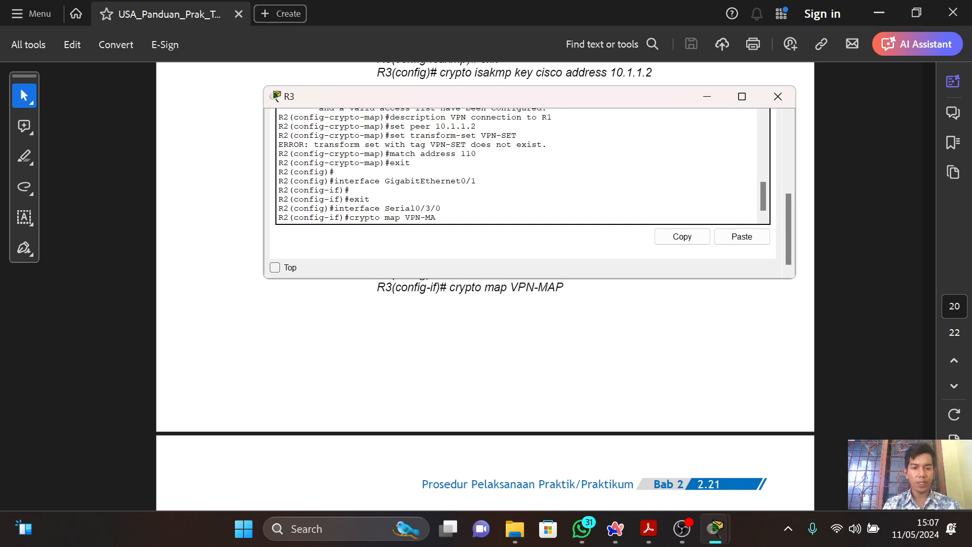
key("Return")
key("alt+Tab")
key("alt+Tab")
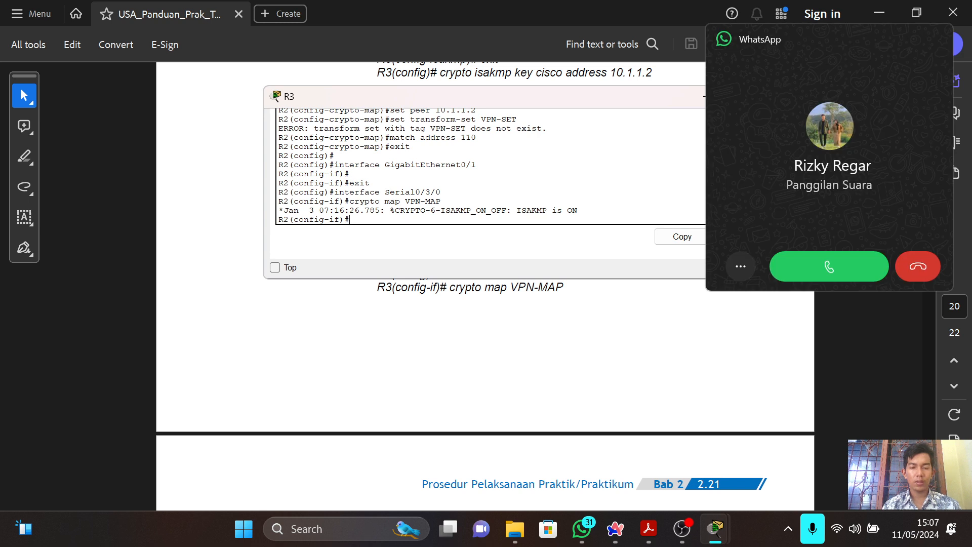
Decline the incoming call and read the guide's IPsec configuration verification section.
key("alt+Tab")
left_click(910, 264)
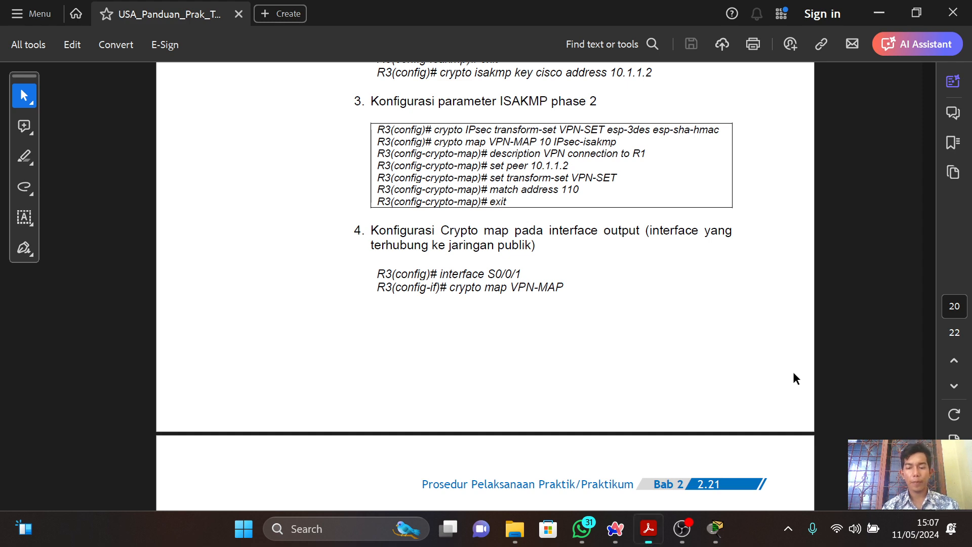
scroll(793, 373, "down", 5)
scroll(793, 375, "down", 2)
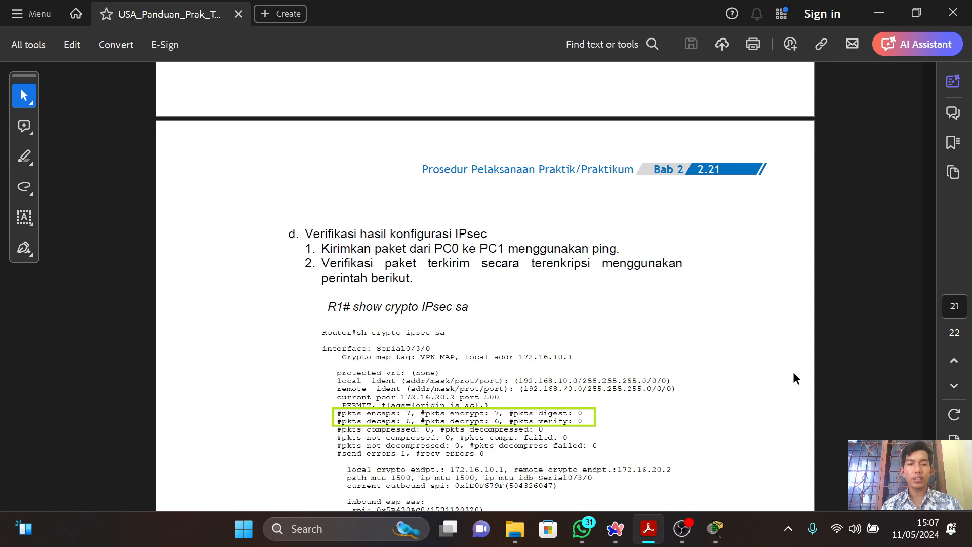
scroll(794, 373, "down", 1)
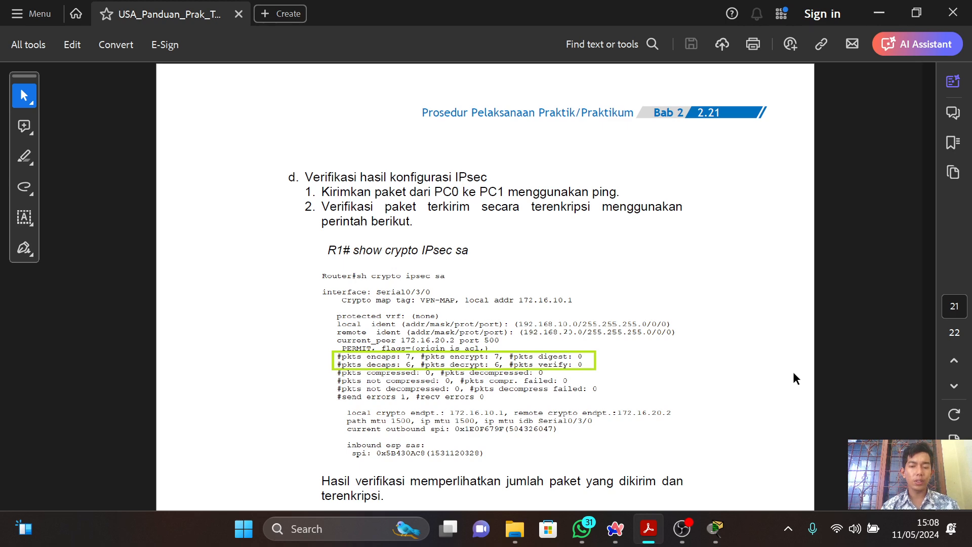
Switch to Cisco Packet Tracer and ping 192.168.20.10 from PC0's Command Prompt.
key("alt+Tab")
key("alt+Tab")
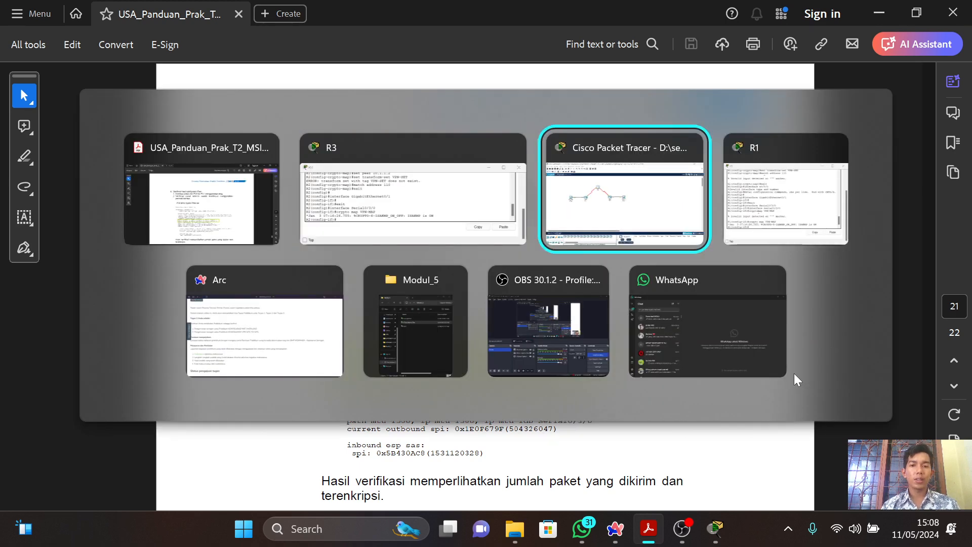
left_click(152, 215)
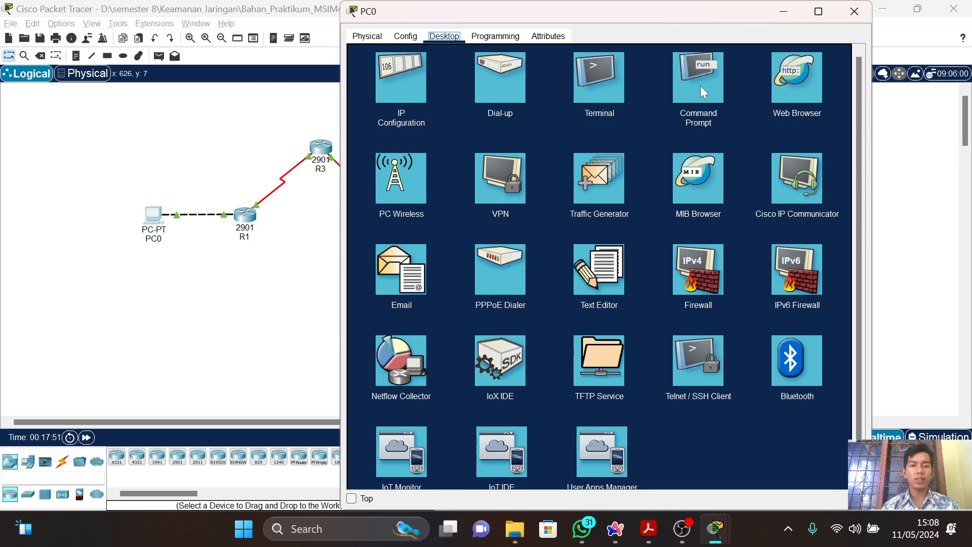
left_click(700, 86)
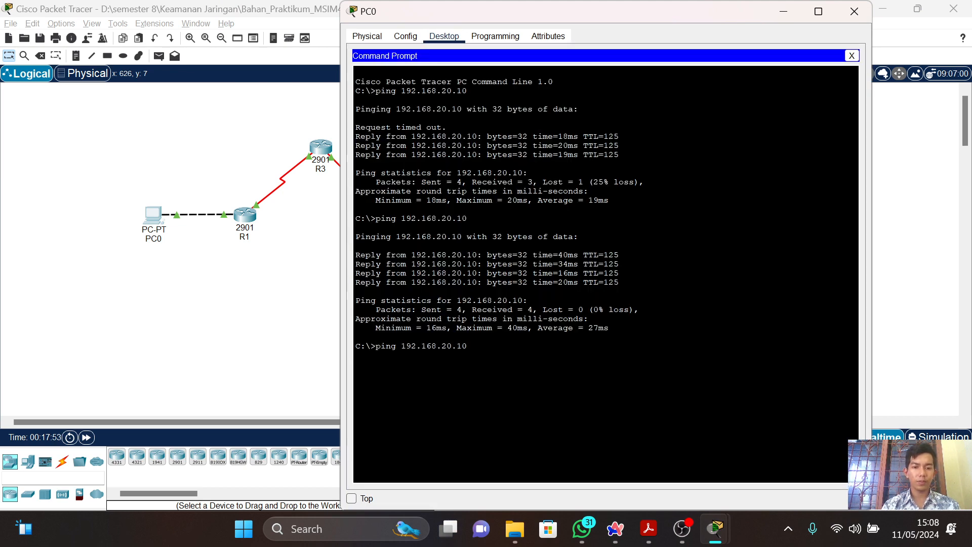
key("Return")
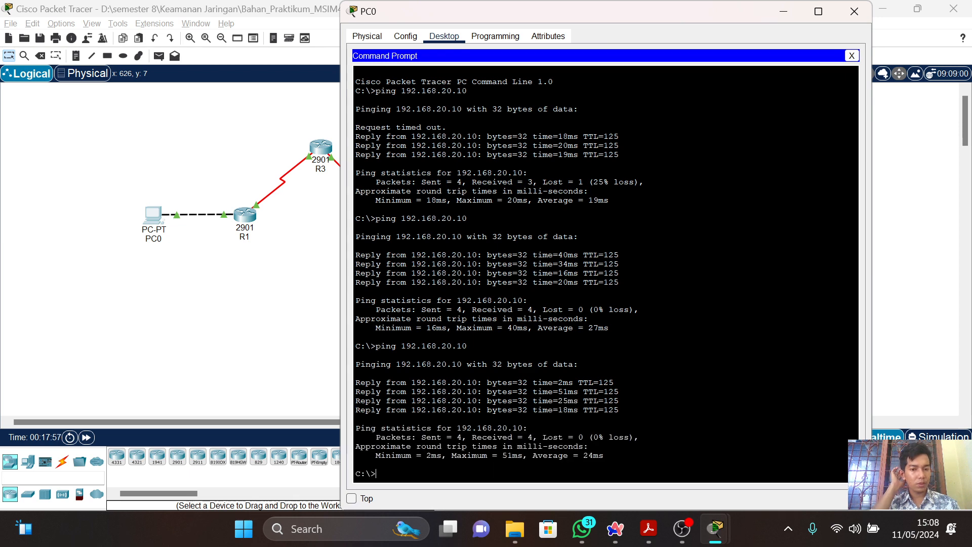
Check the guide's command for verifying encrypted packets and open R1's command line in Packet Tracer.
key("alt+Tab")
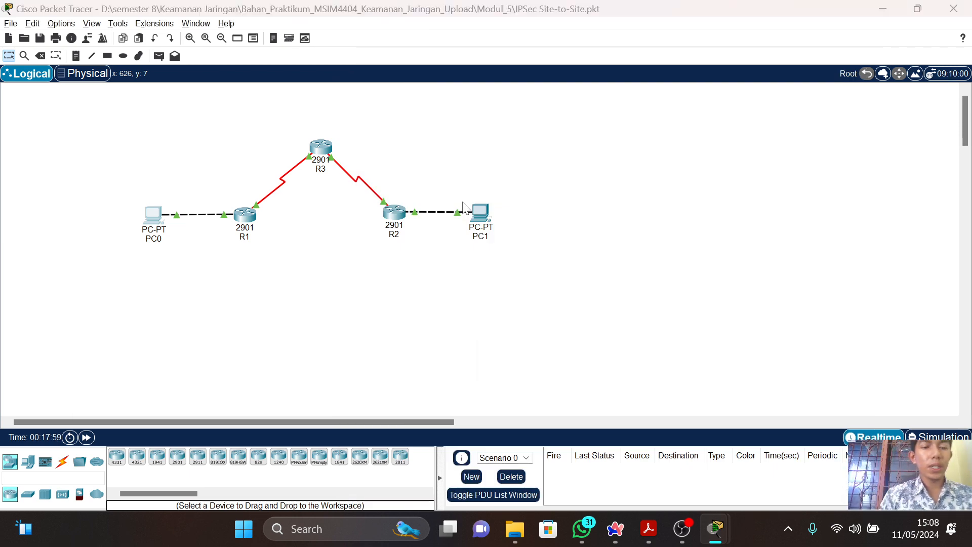
key("alt+Tab")
key("Tab")
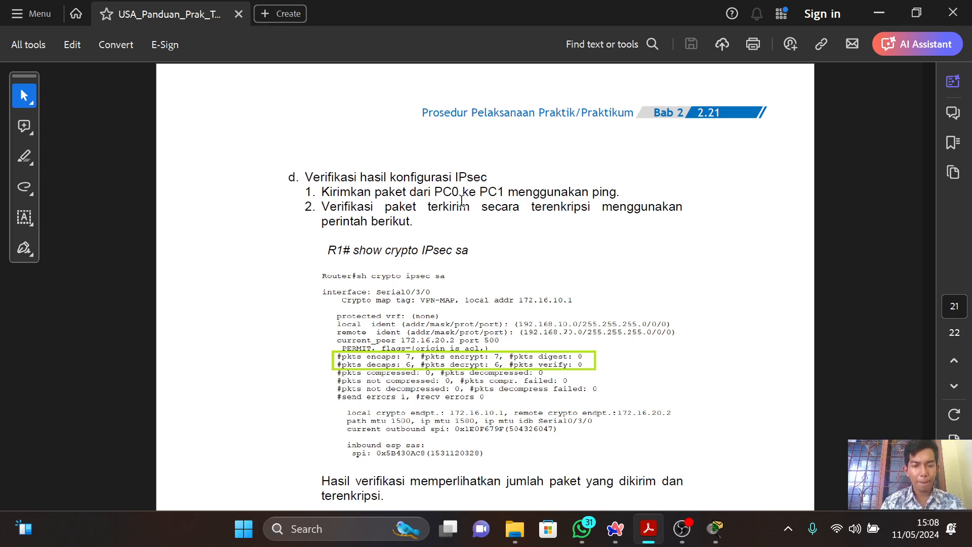
scroll(461, 203, "up", 3)
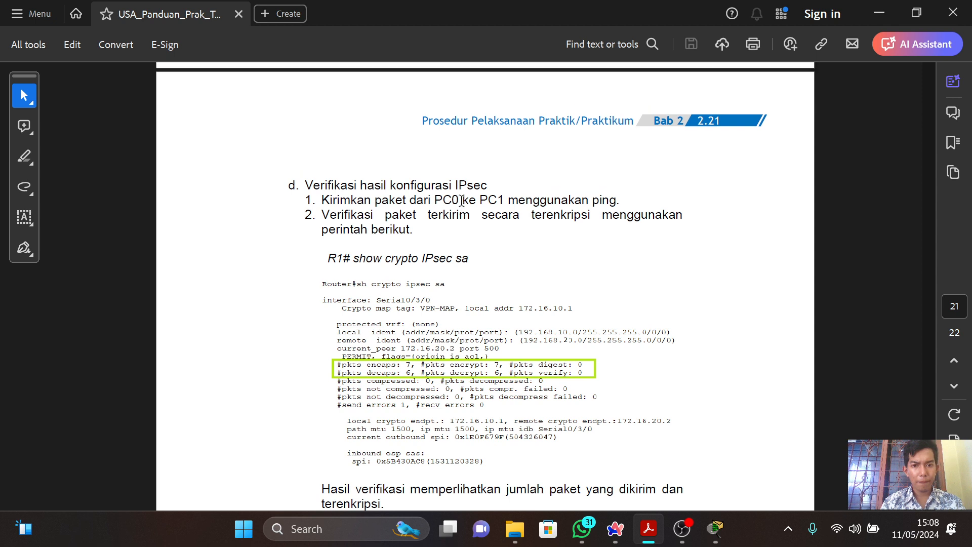
scroll(462, 207, "down", 3)
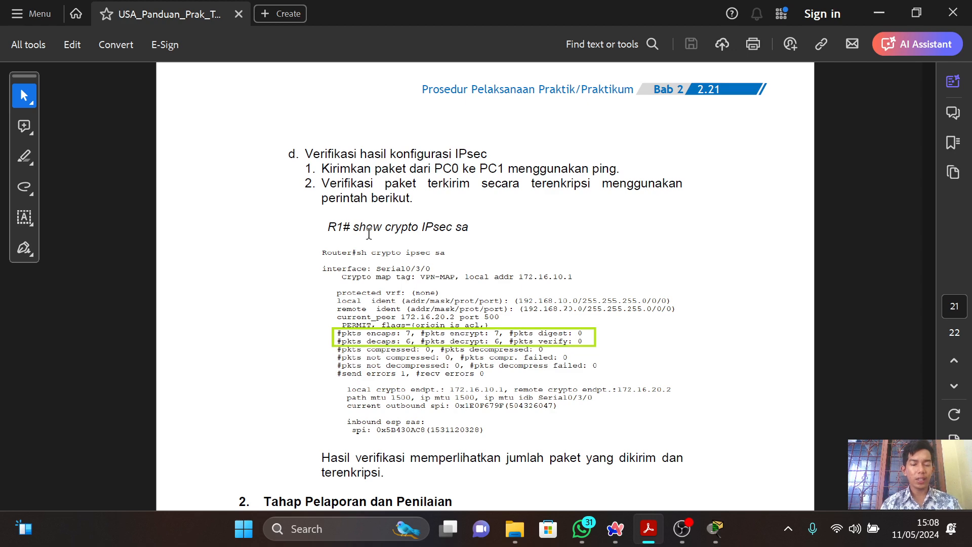
key("alt+Tab")
key("alt+Tab")
key("alt+Tab")
key("alt+Tab")
key("alt+Tab")
key("alt+Tab")
key("alt+Tab")
key("alt+Tab")
key("alt+Tab")
key("alt+Tab")
key("alt+Tab")
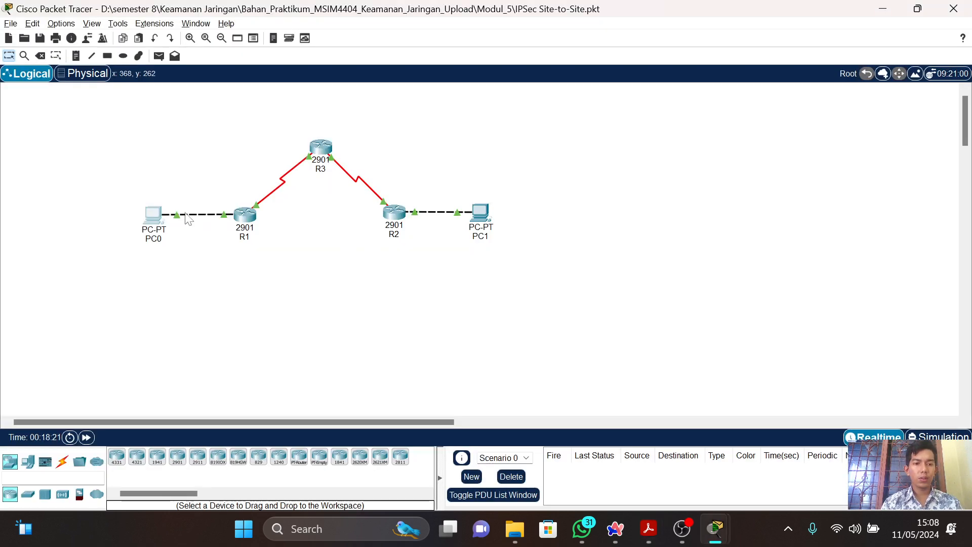
left_click(244, 216)
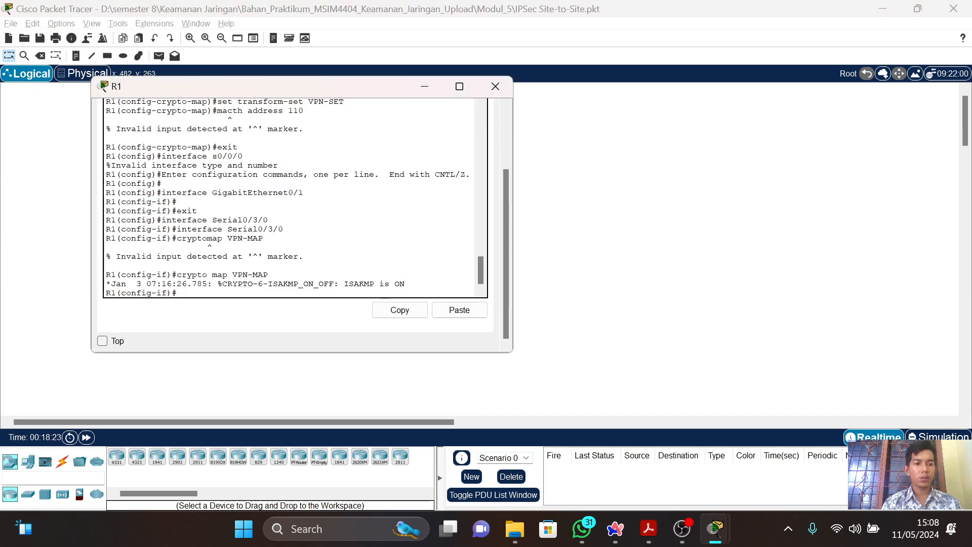
Try to run "show crypto IPsec sa" from R1's interface configuration mode, following the guide.
type("show")
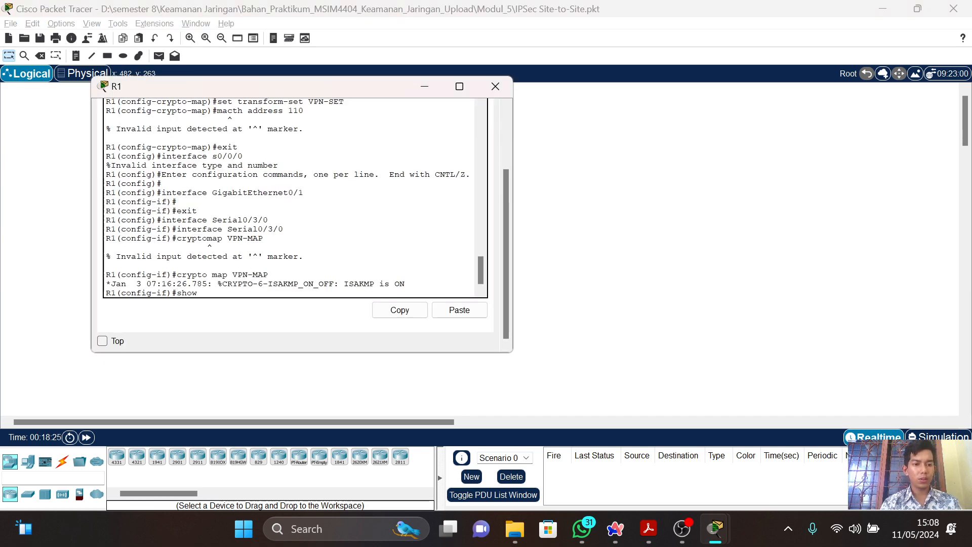
key("alt+Tab")
key("alt+Tab")
key("alt+Tab")
key("Tab")
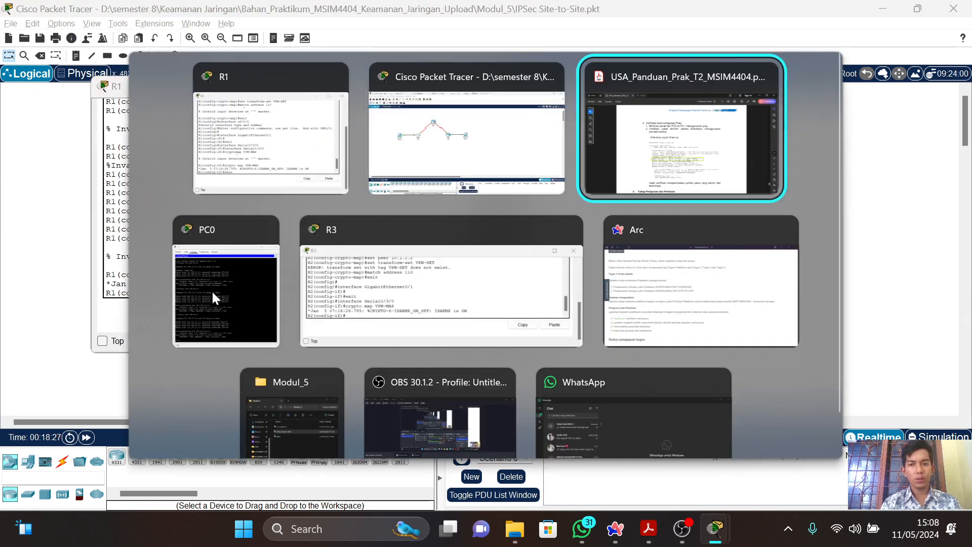
key("alt+Tab")
type("c")
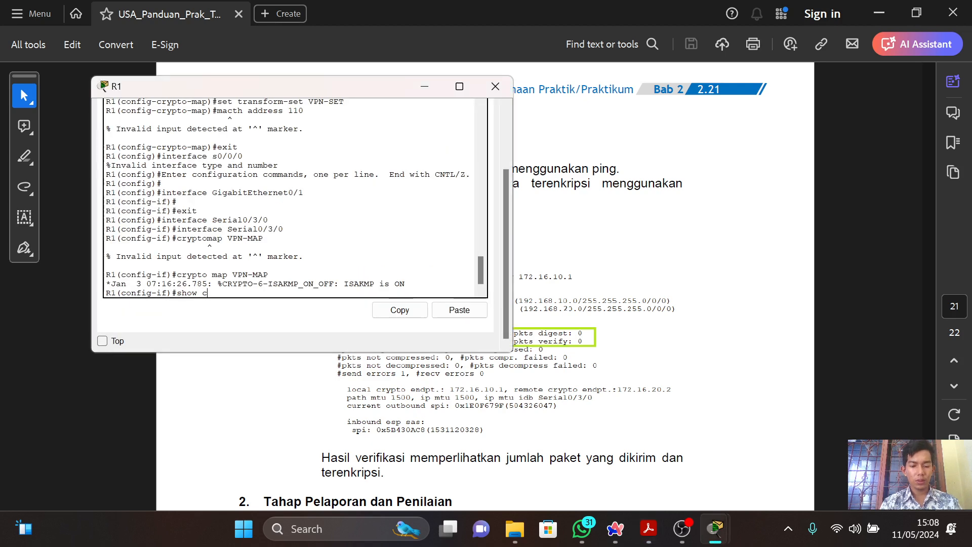
type("rypto ")
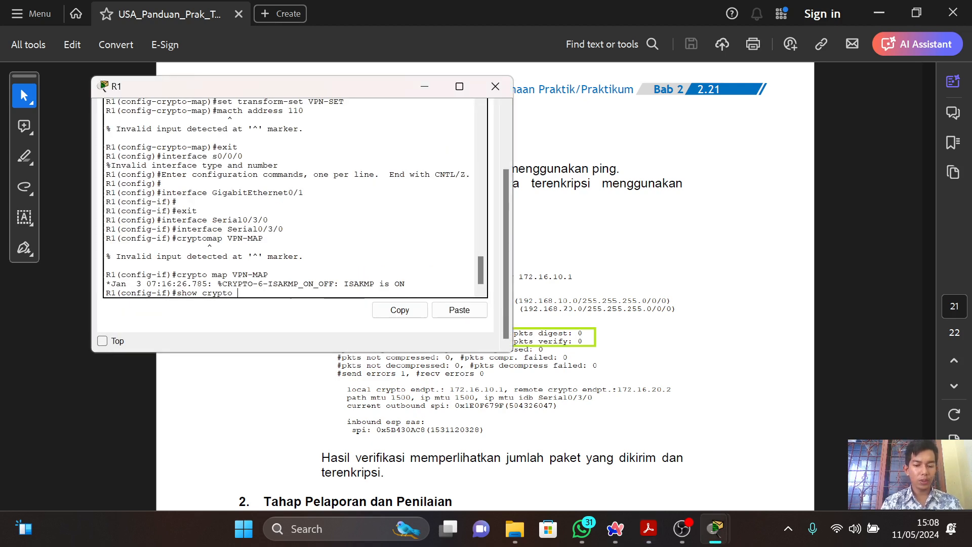
type("IPsec a")
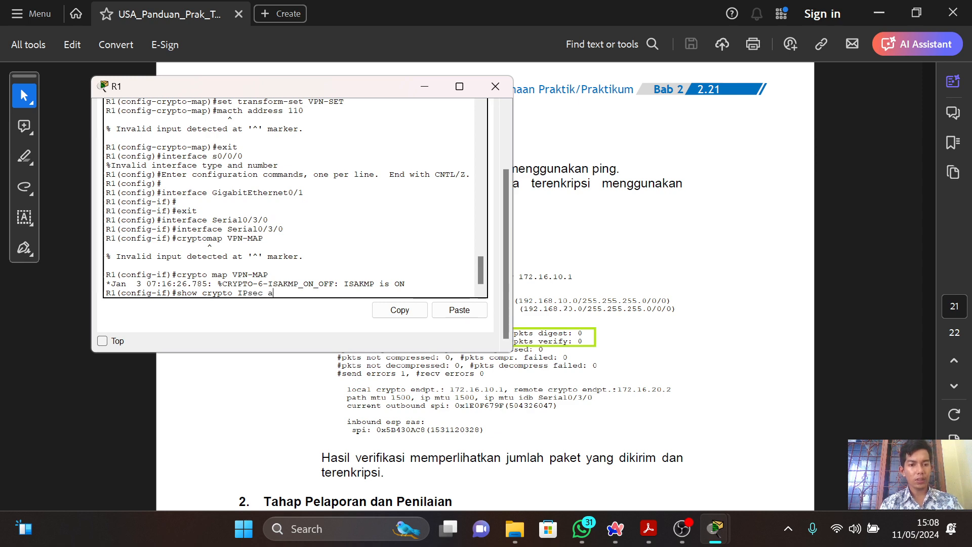
key("alt+Tab")
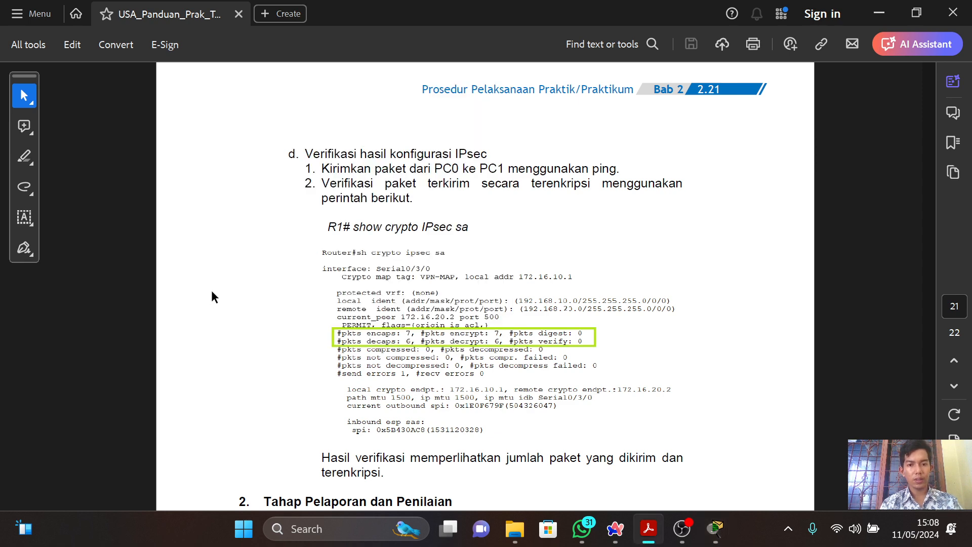
key("alt+Tab")
key("BackSpace")
type("sa")
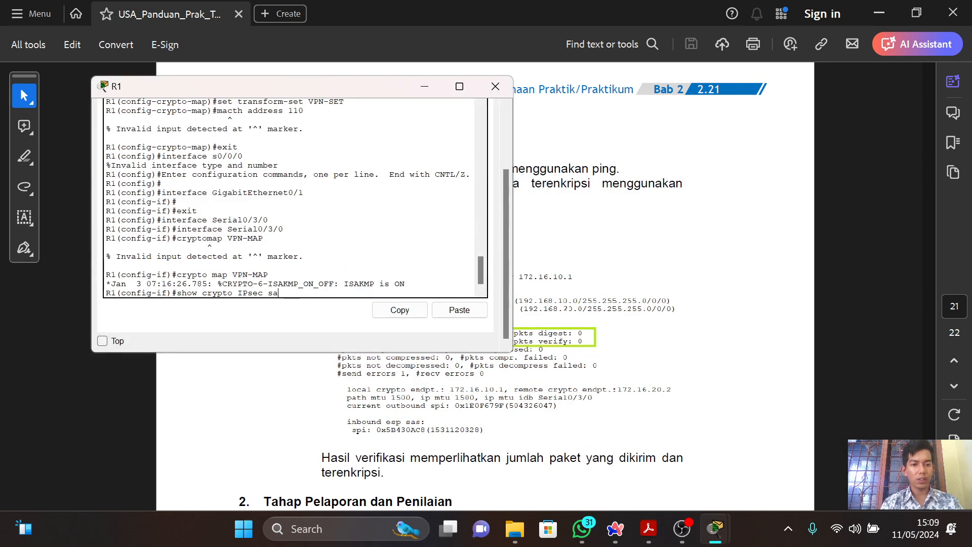
key("Return")
key("alt+Tab")
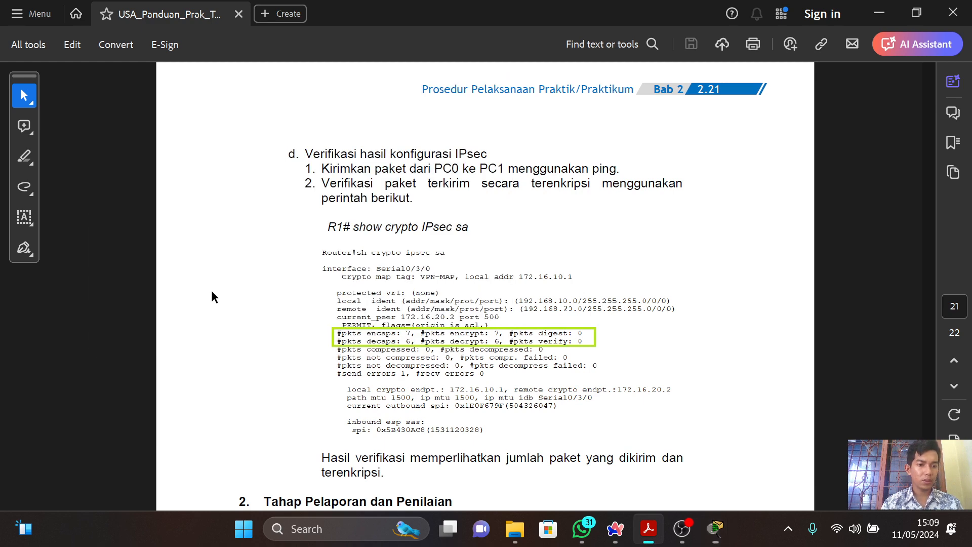
key("alt+Tab")
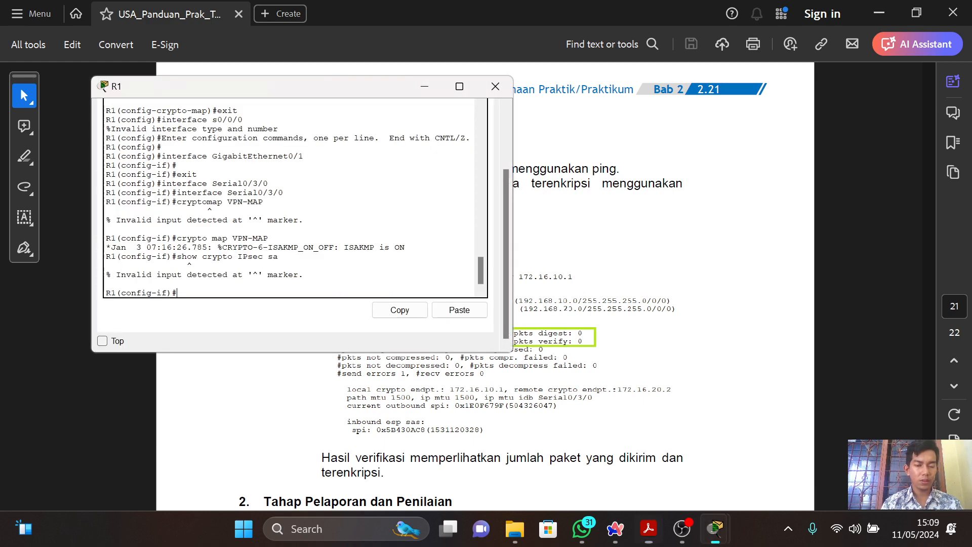
Retry the verification in R1's interface configuration mode with the shortened command "sh crypto IPsec sa".
key("Up")
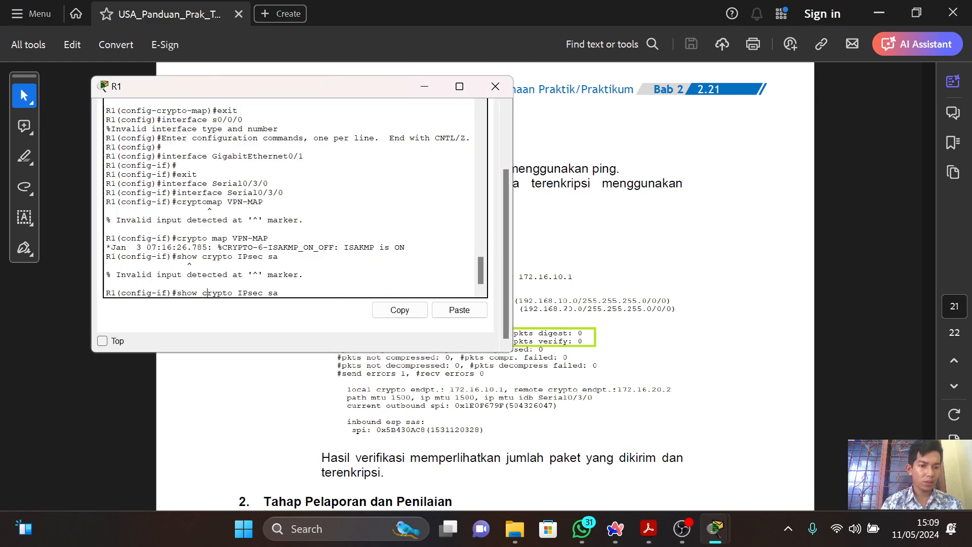
key("BackSpace")
key("Delete")
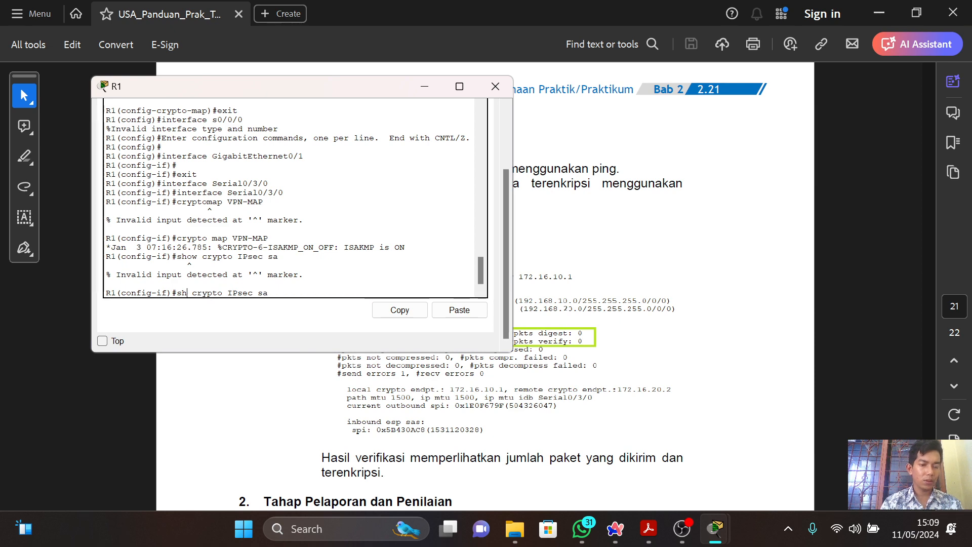
key("Return")
key("alt+Tab")
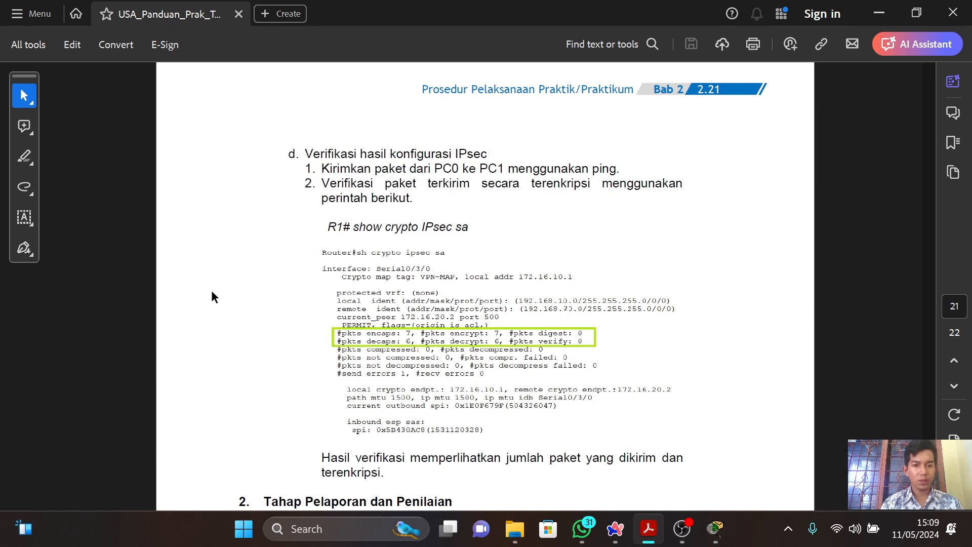
key("alt+Tab")
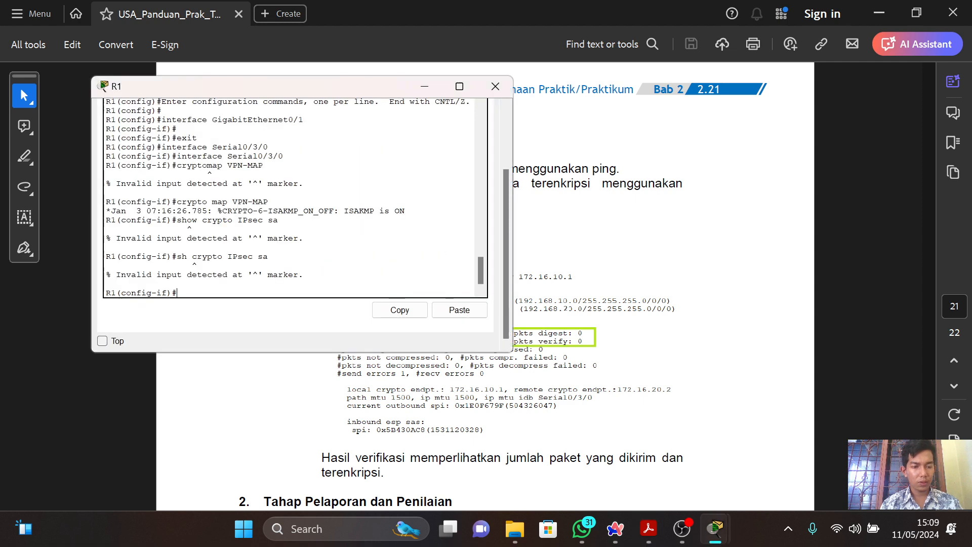
Exit R1's interface and global configuration modes to return to the privileged prompt.
type("exit")
key("Return")
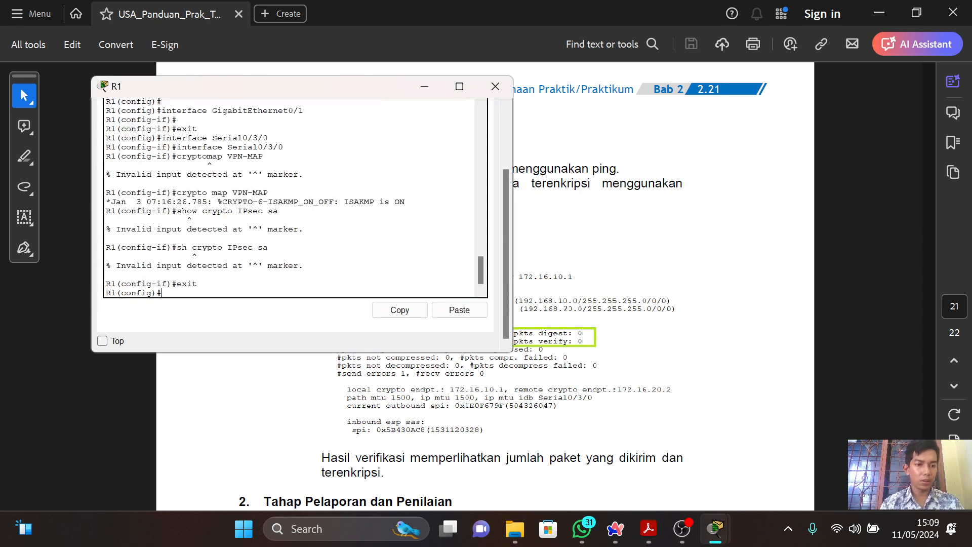
type("exit")
key("Return")
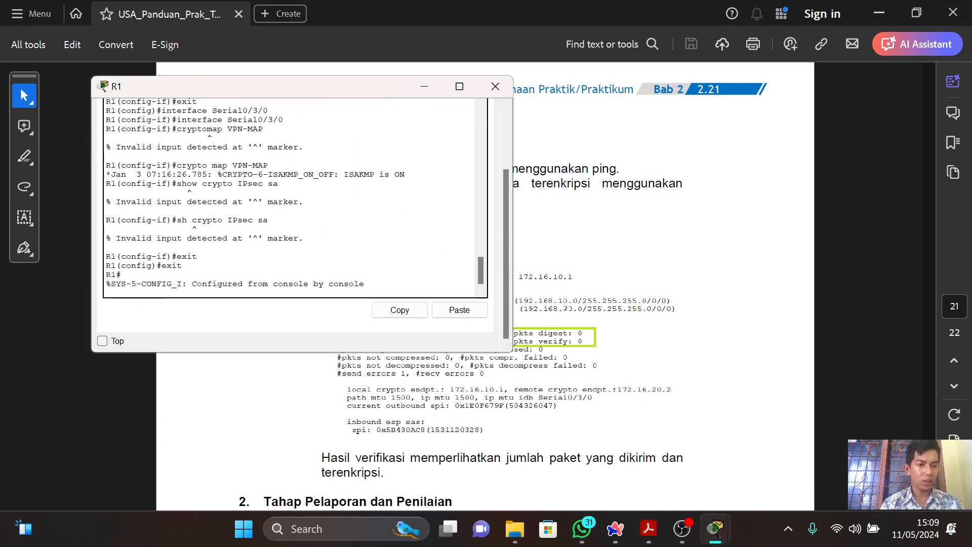
key("Up")
key("Up")
key("Up")
key("Up")
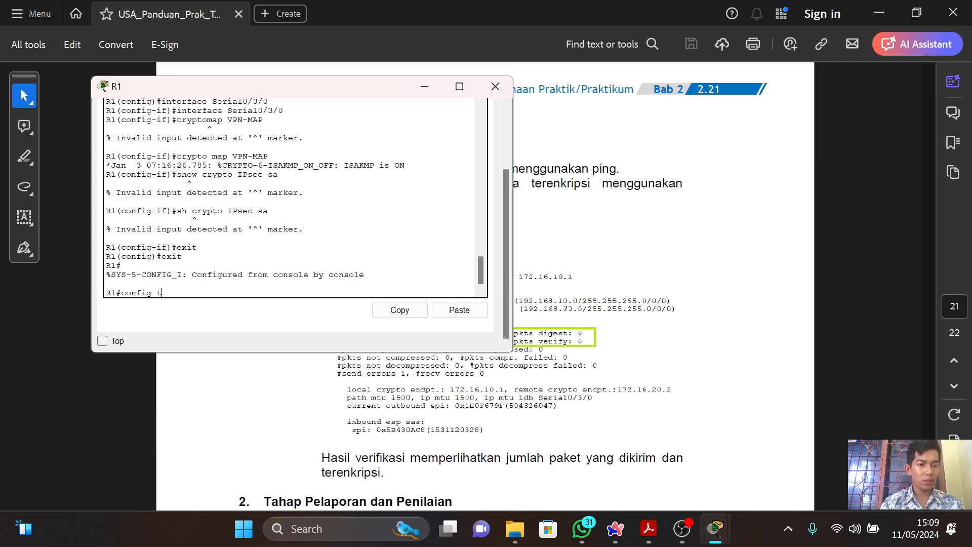
key("Up")
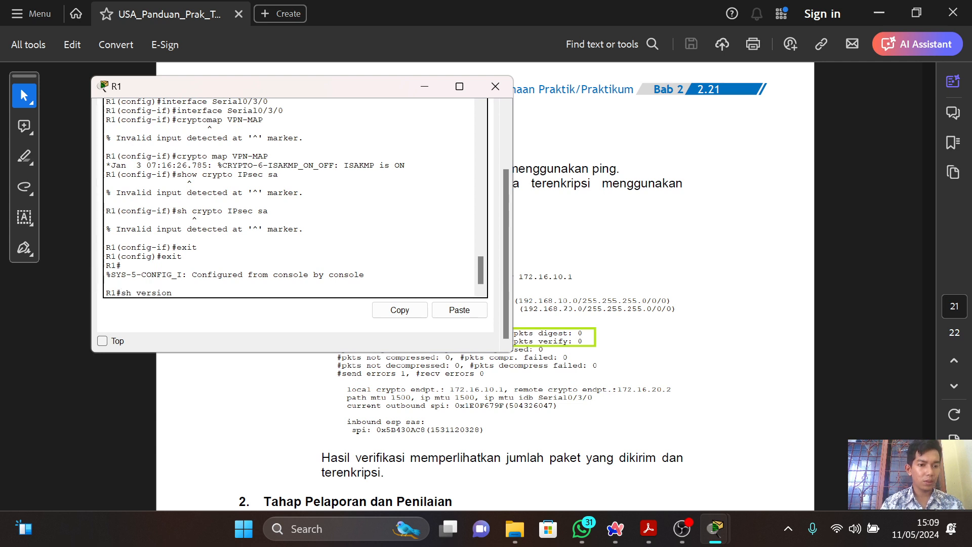
key("Down")
key("Down")
key("Down")
key("BackSpace")
key("BackSpace")
key("BackSpace")
key("BackSpace")
key("BackSpace")
key("BackSpace")
key("BackSpace")
key("BackSpace")
Run "sh crypto ipsec sa" at R1's privileged prompt and compare the output with the guide's example.
type("s")
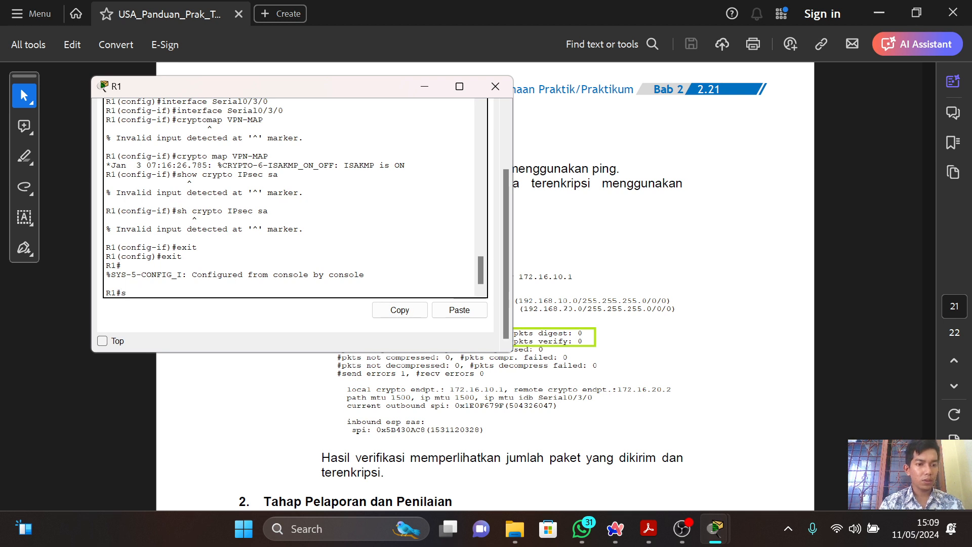
type("h crypto")
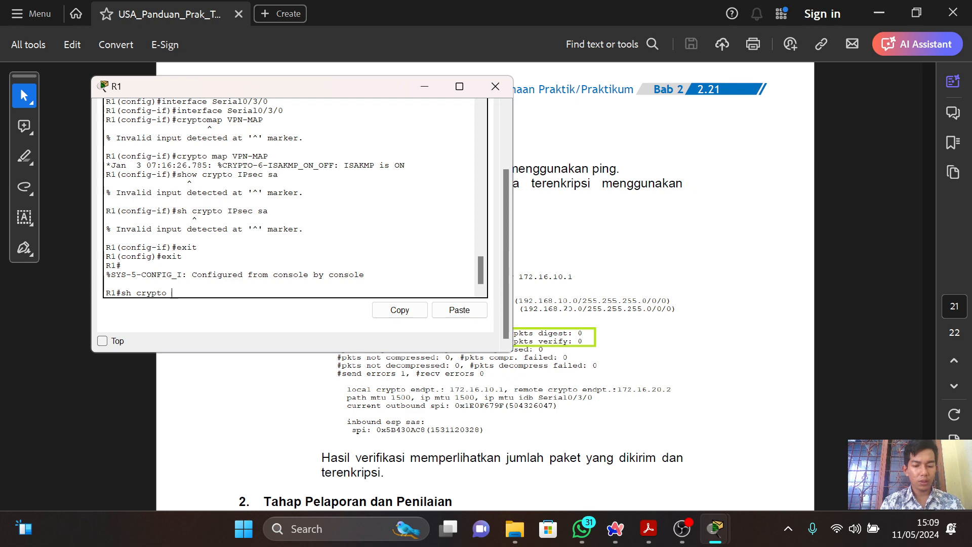
type(" IP")
key("alt+Tab")
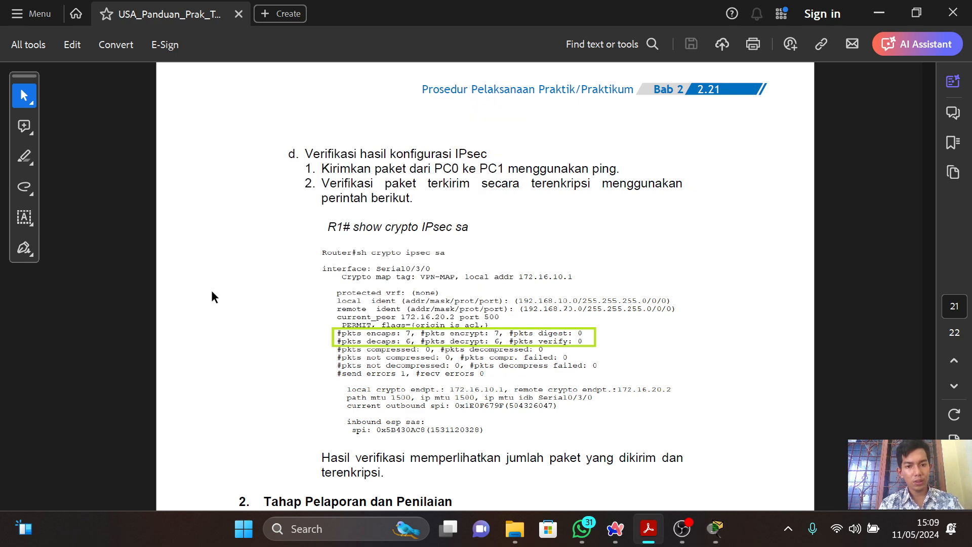
key("alt+Tab")
key("BackSpace")
key("BackSpace")
type("i")
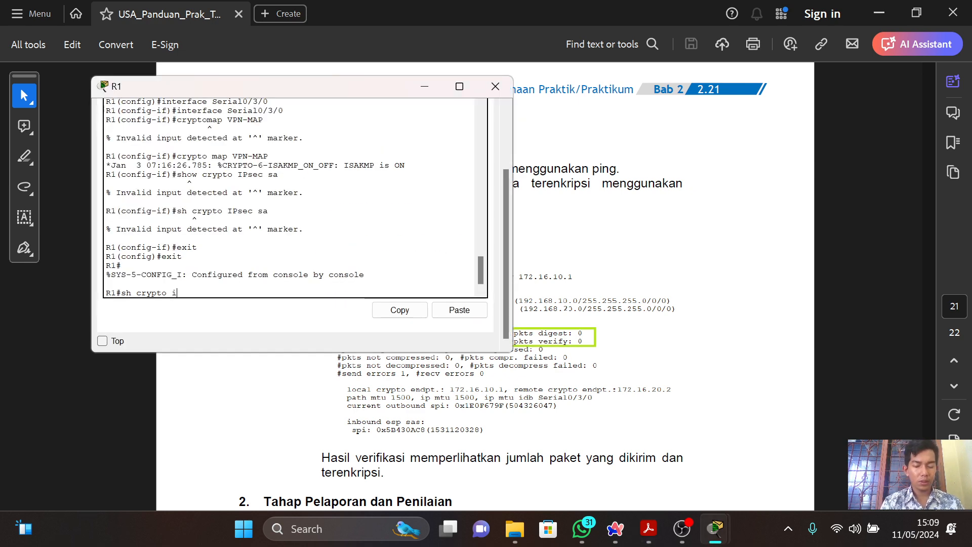
type("psec")
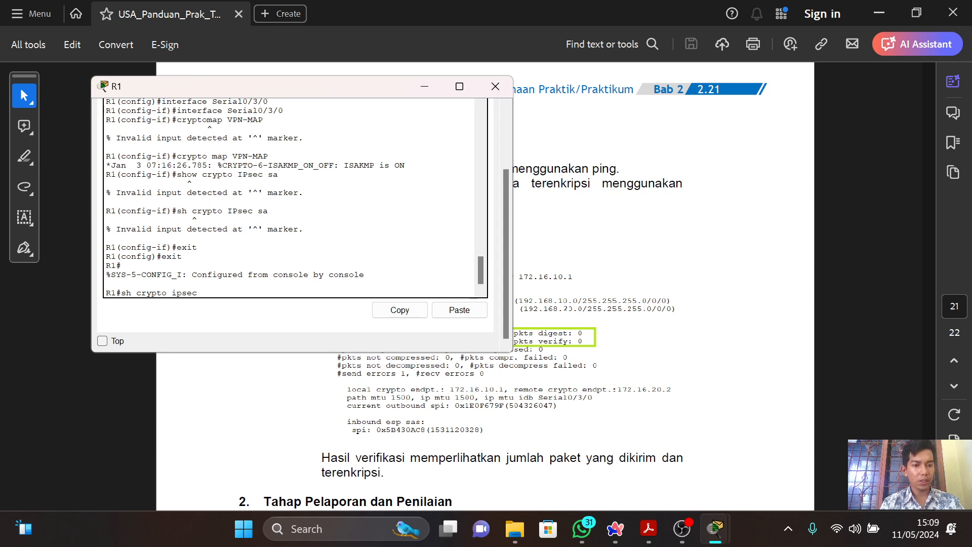
type(" sa")
key("Return")
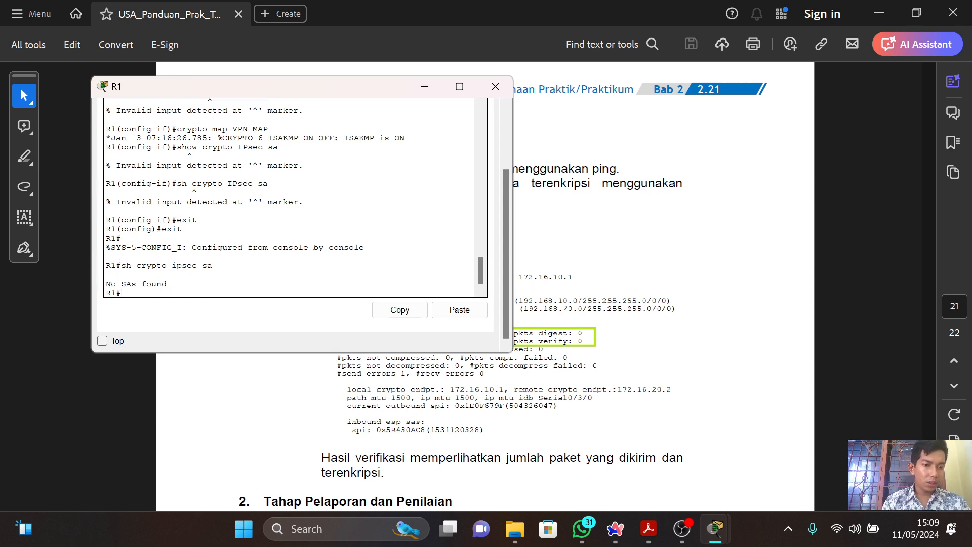
key("alt+Tab")
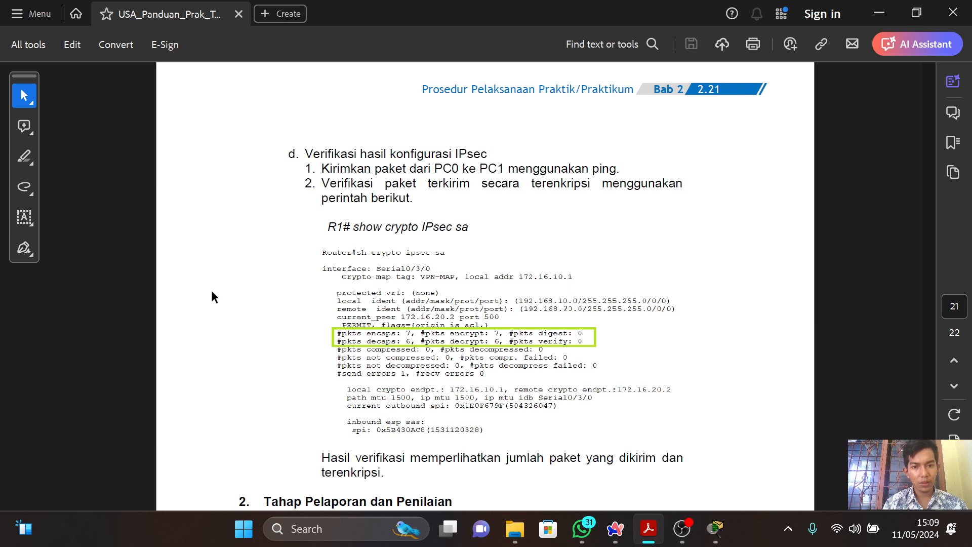
key("alt+Tab")
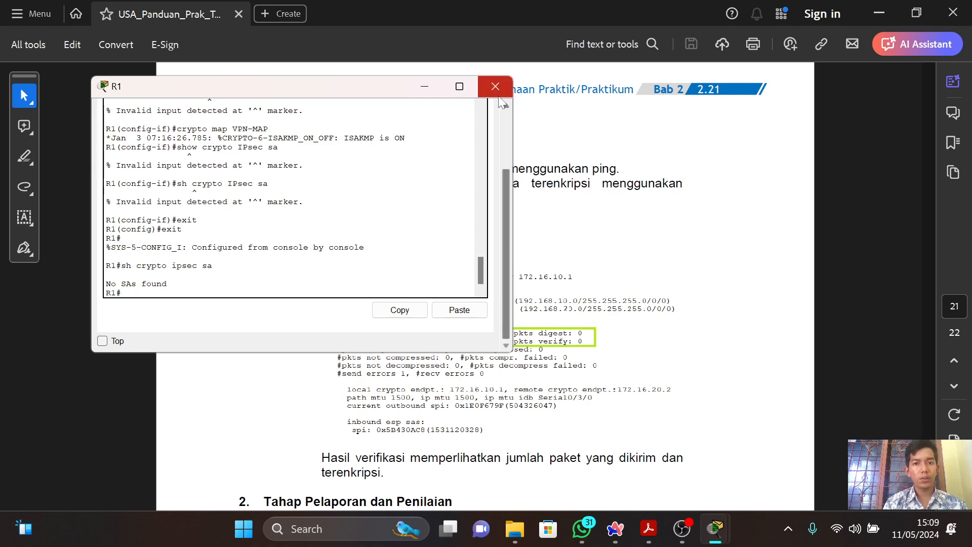
Open router R3's command line and try to run "sh crypto ipsec sa" from its interface configuration mode, using R1's command as reference.
key("alt+Tab")
key("alt+Tab")
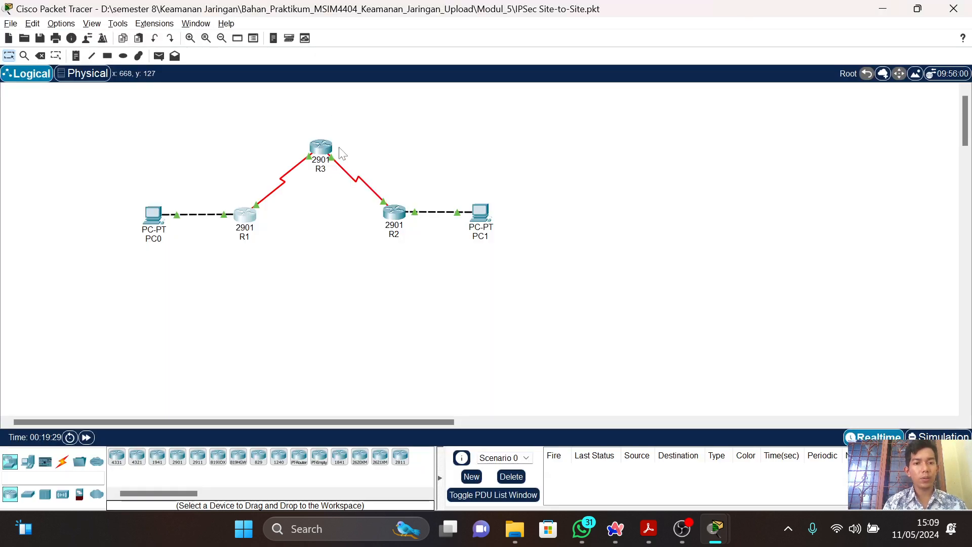
left_click(321, 148)
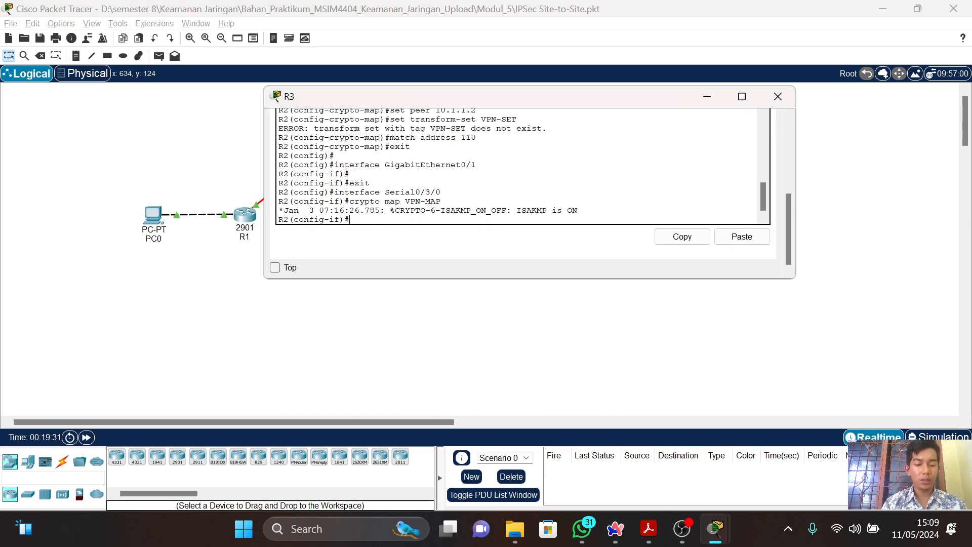
type("sh")
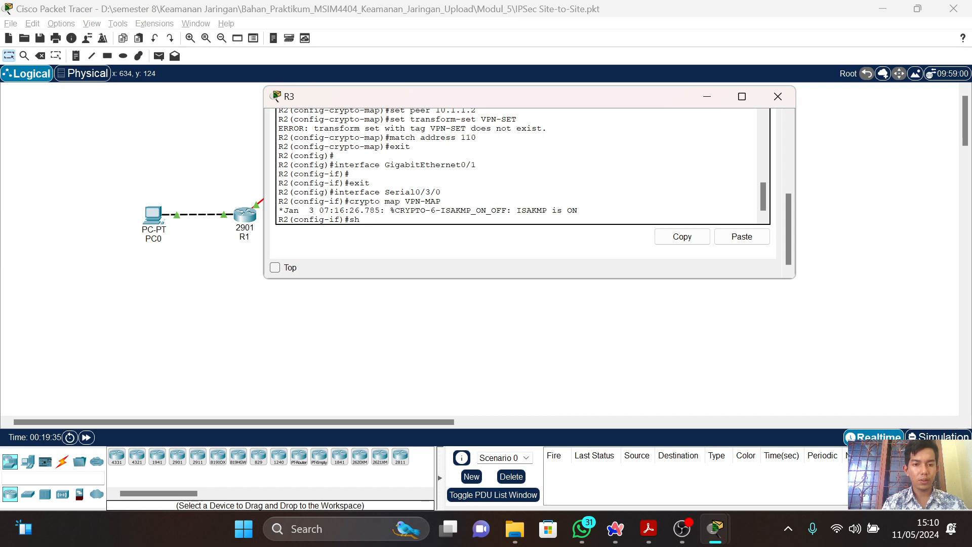
type(" ipsec")
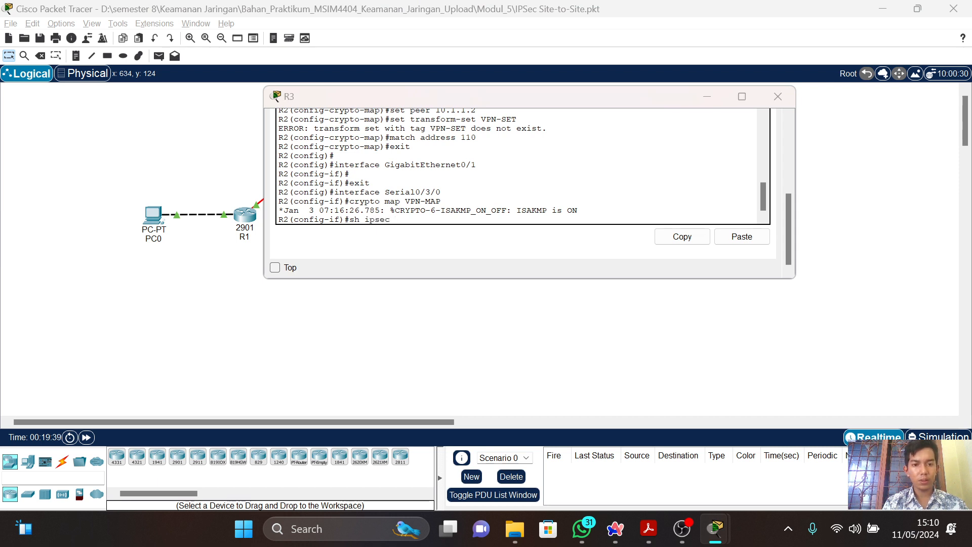
key("alt+Tab")
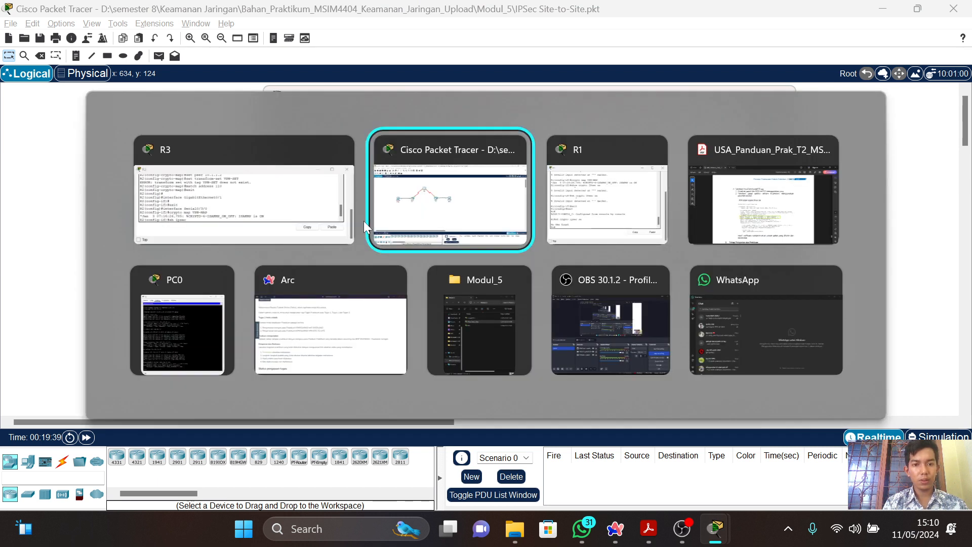
key("alt+Tab")
key("alt+Tab")
key("Tab")
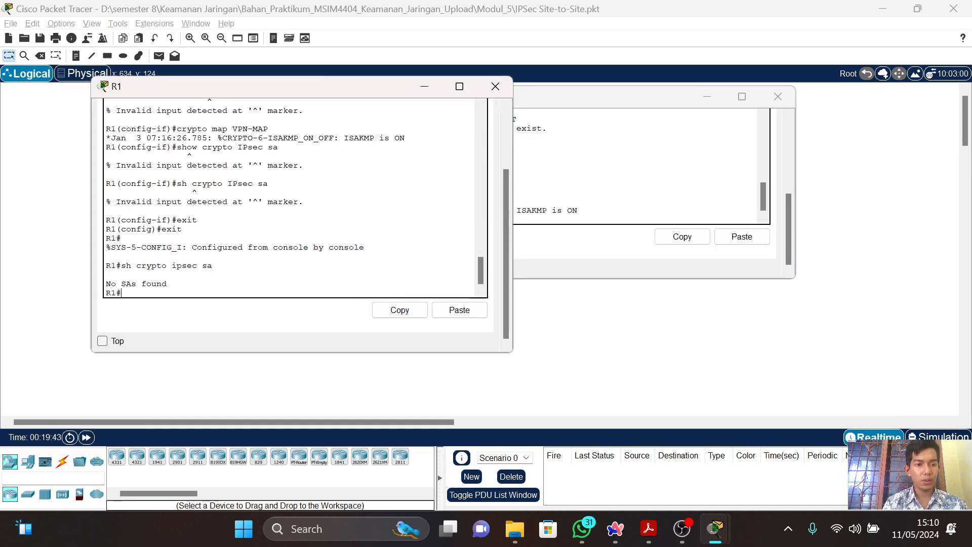
key("alt+Tab")
key("BackSpace")
key("BackSpace")
key("BackSpace")
key("BackSpace")
key("BackSpace")
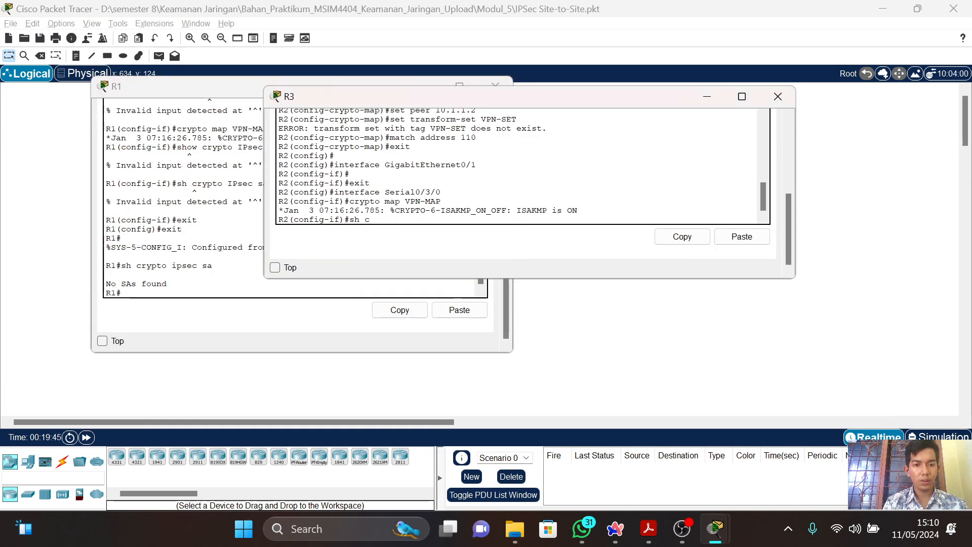
type("crypto")
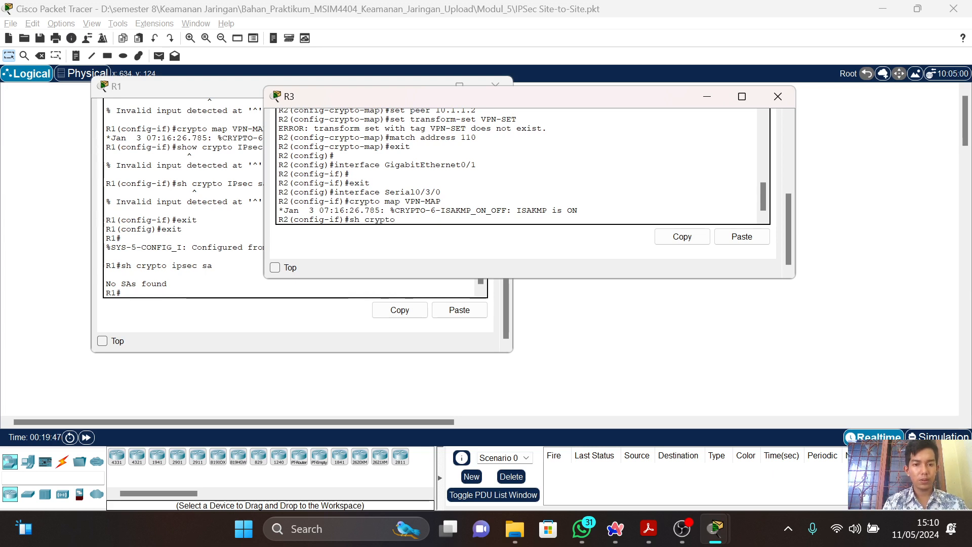
type(" ipsec sa")
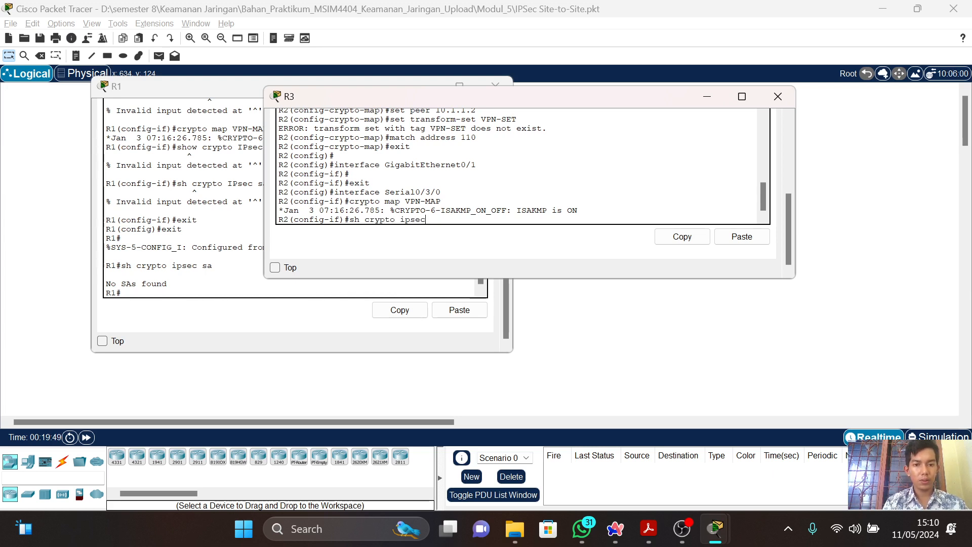
key("Return")
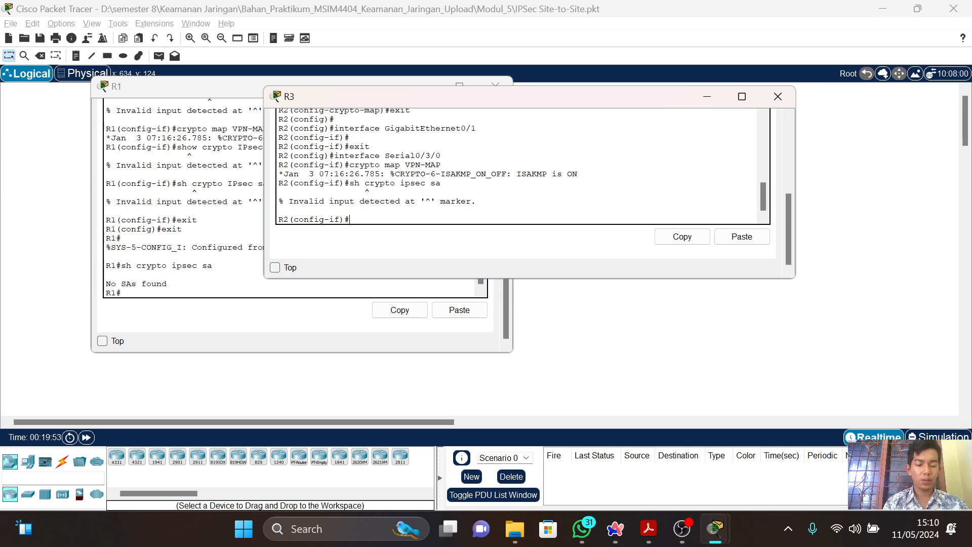
Exit R3's interface and global configuration modes to return to its privileged prompt.
type("exit")
key("Return")
type("exit")
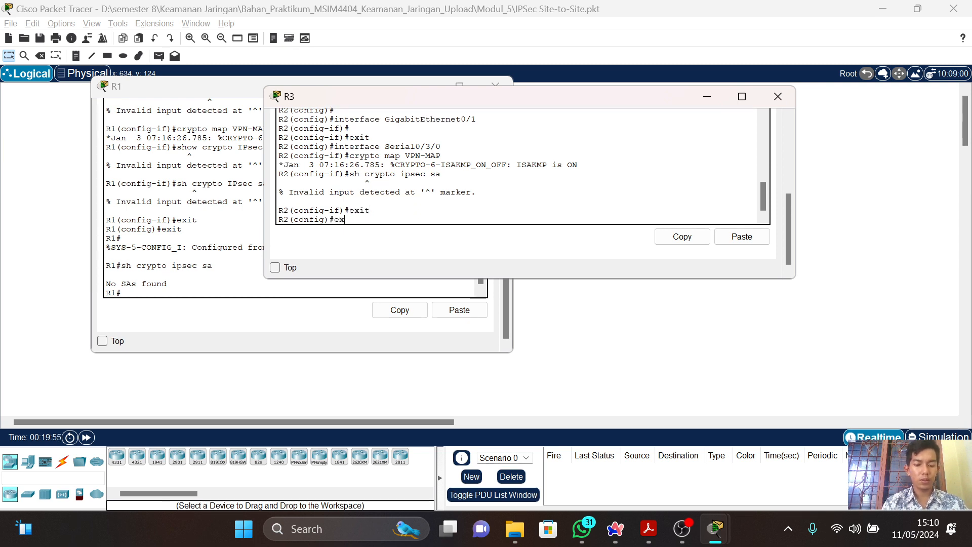
key("Return")
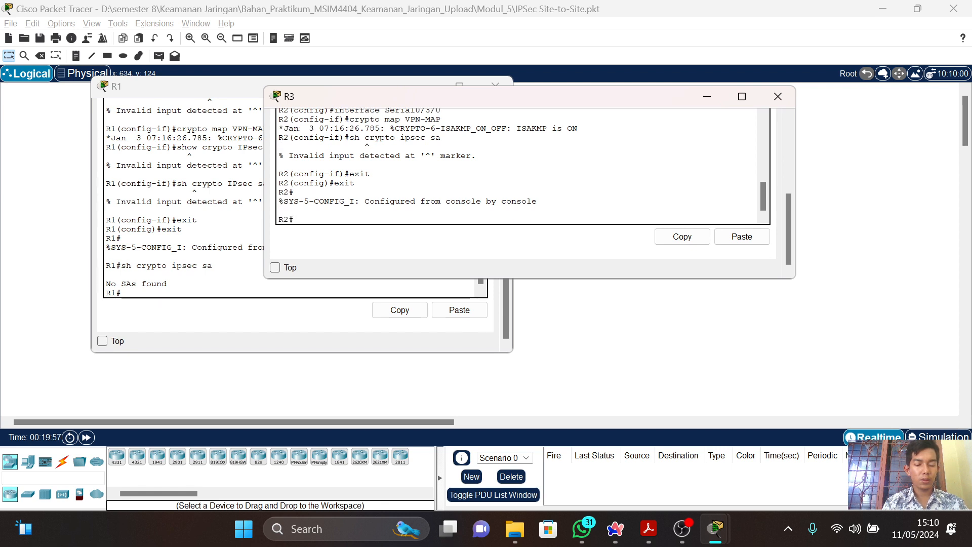
Run "sh crypto ipsec sa" at R3's privileged prompt and page through the security association output.
type("sh cry")
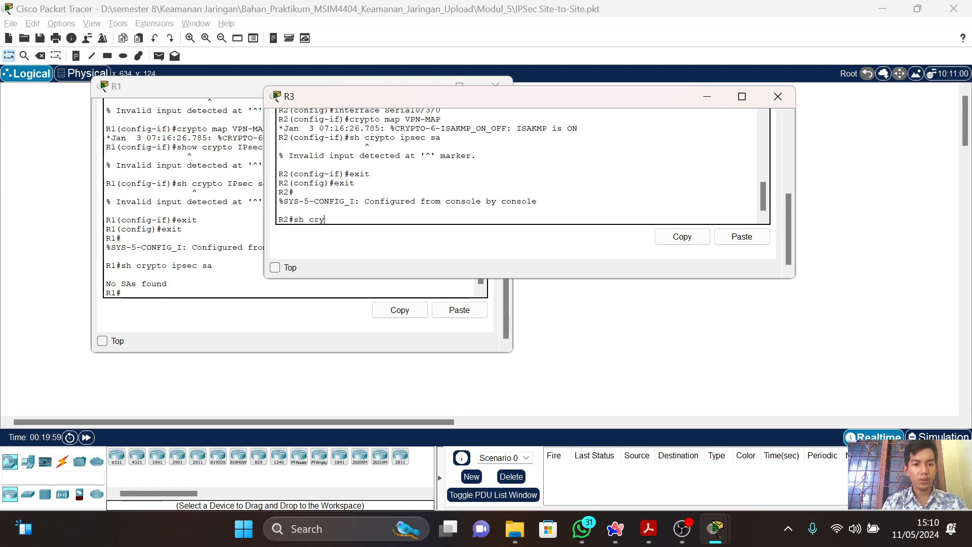
type("pto ipsec sa")
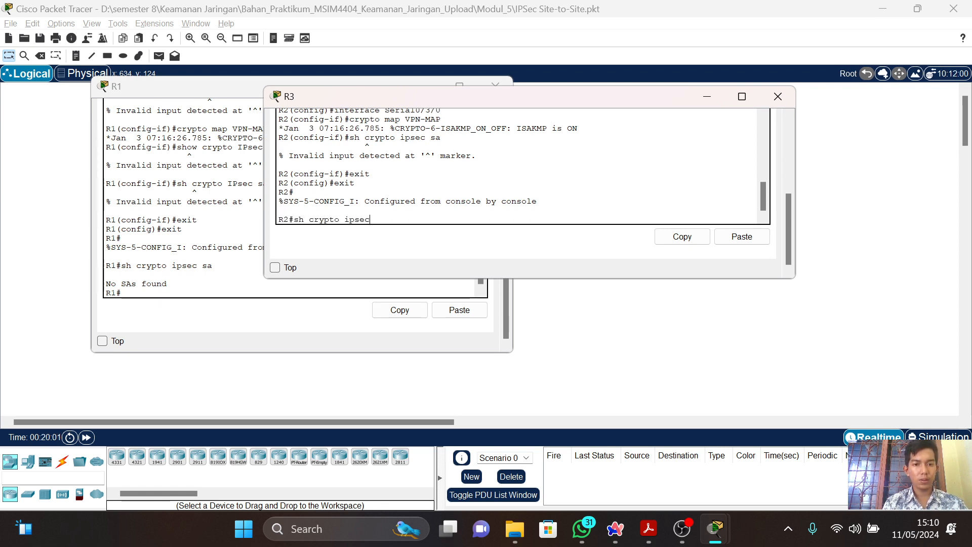
key("Return")
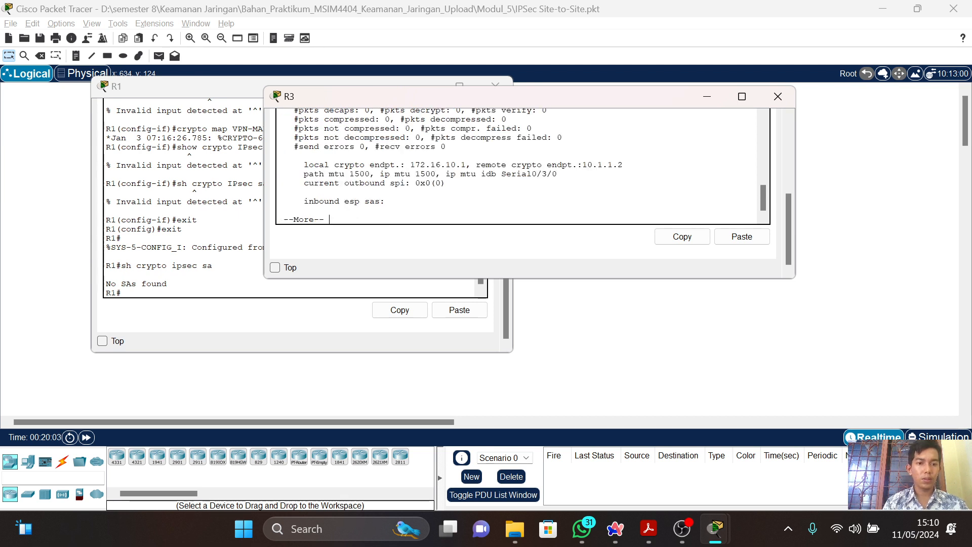
key("Return")
key("Return")
key("Return")
key("Return")
key("Return")
key("Return")
key("Return")
key("Return")
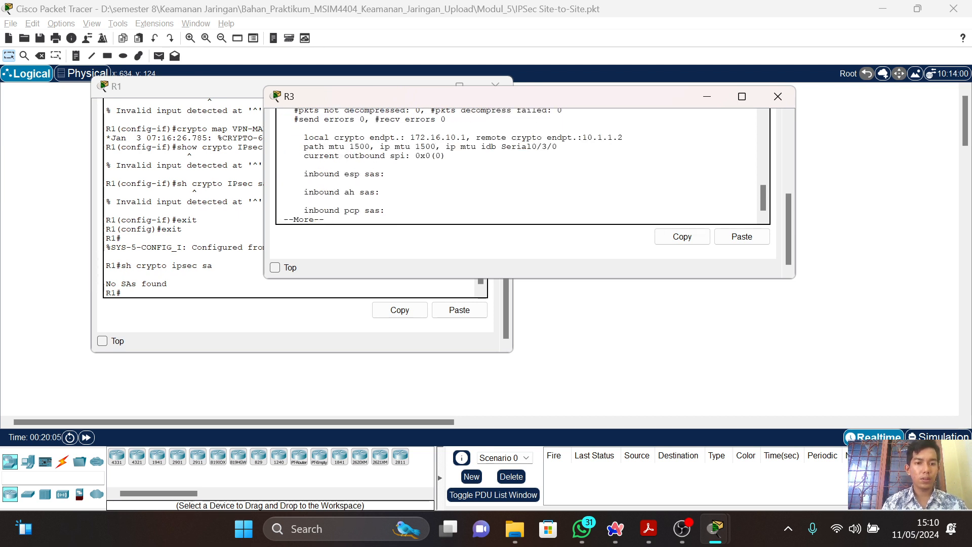
key("ctrl+c")
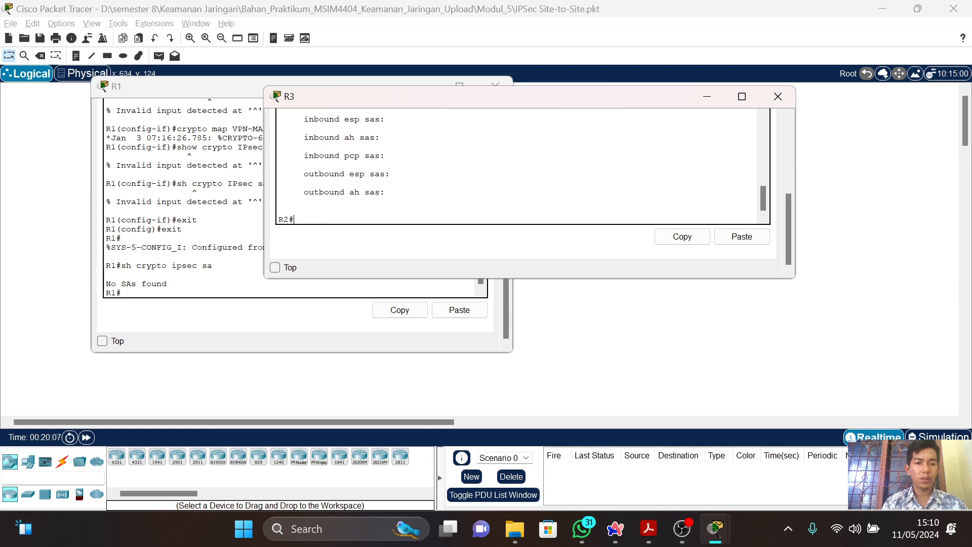
Review the packet encapsulation and encryption counters in R3's output and compare them with the guide's highlighted example.
key("Up")
key("Up")
key("Up")
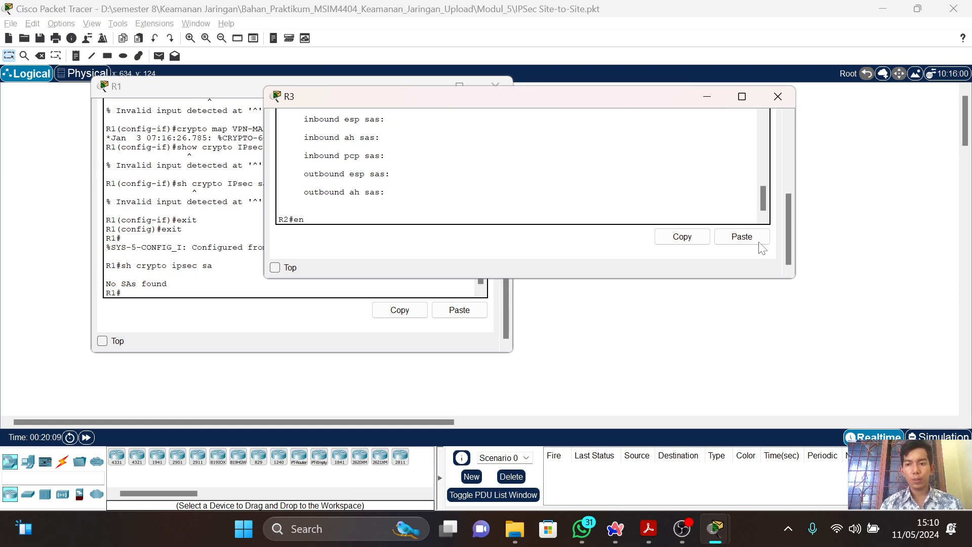
left_click_drag(765, 209, 761, 188)
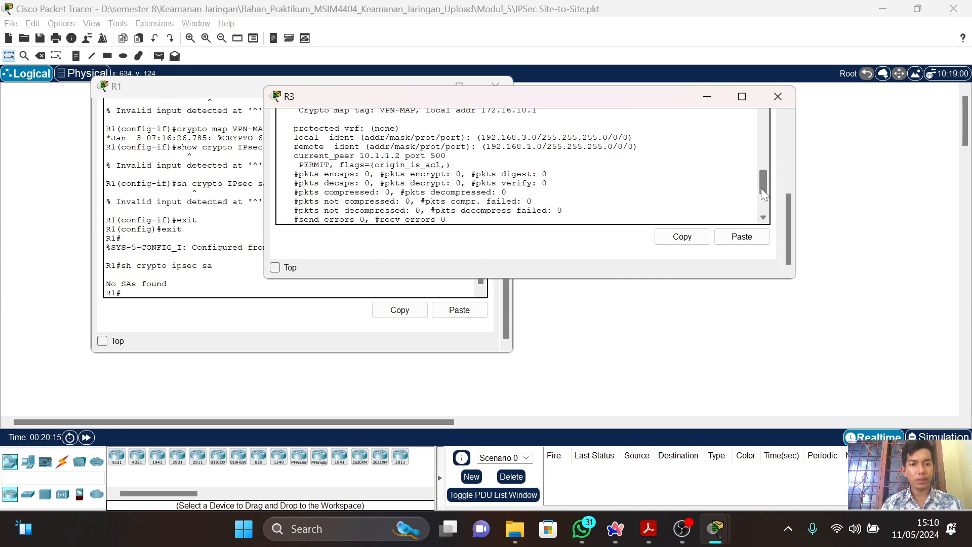
key("alt+Tab")
key("Tab")
key("Tab")
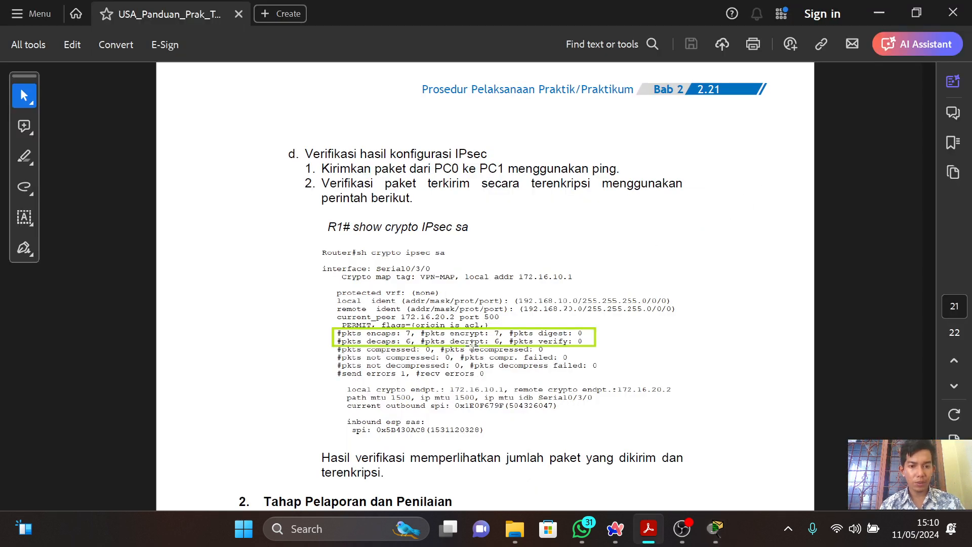
key("alt+Tab")
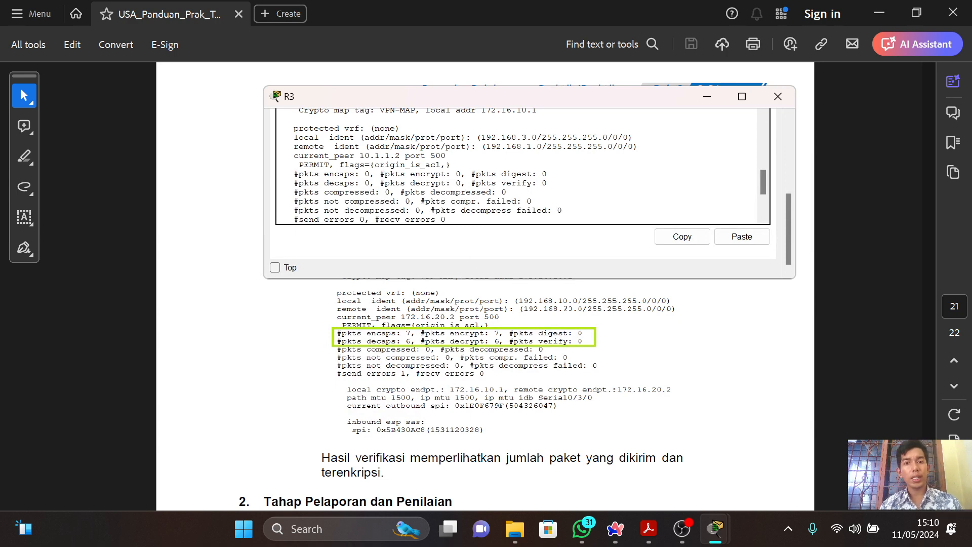
Close R3's window and open router R2's command line in Cisco Packet Tracer at its user prompt.
left_click(777, 96)
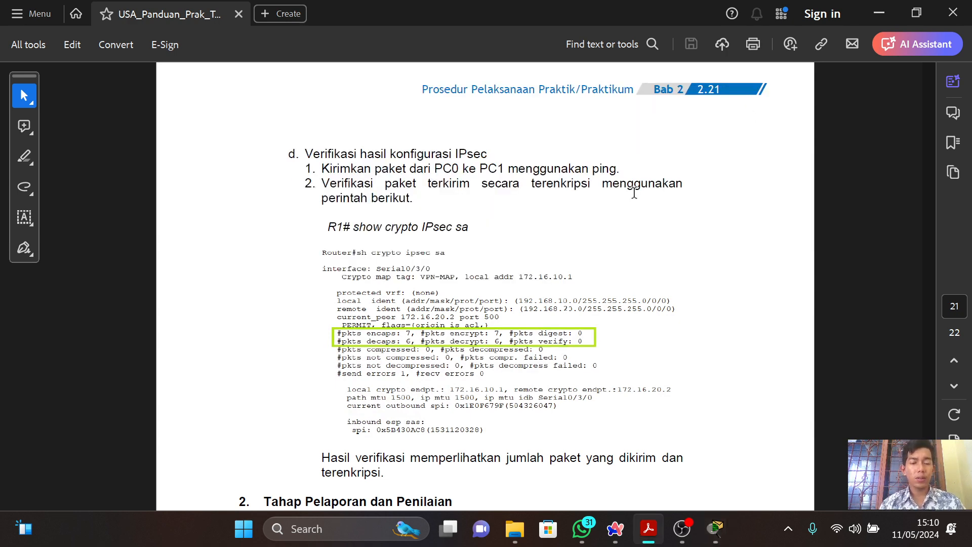
key("alt+Tab")
key("alt+Tab")
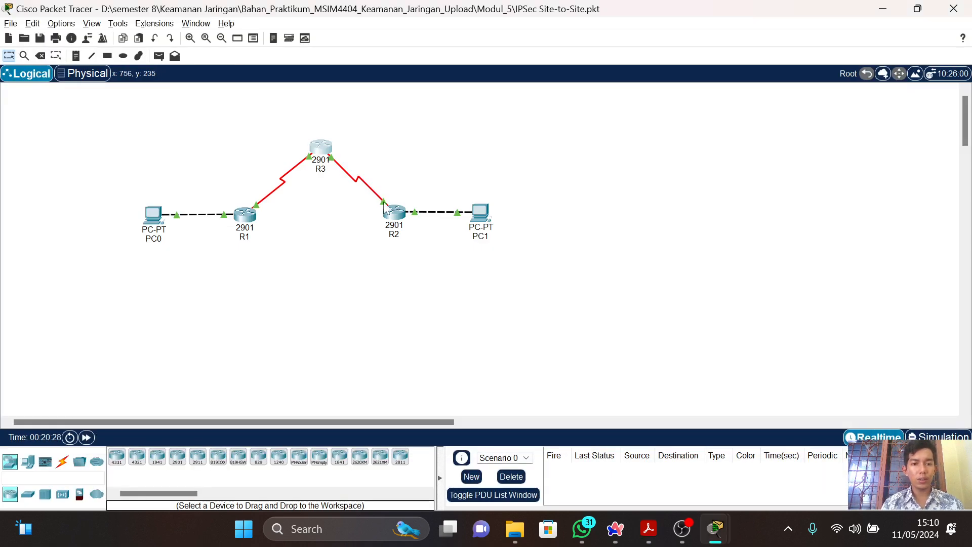
left_click(394, 214)
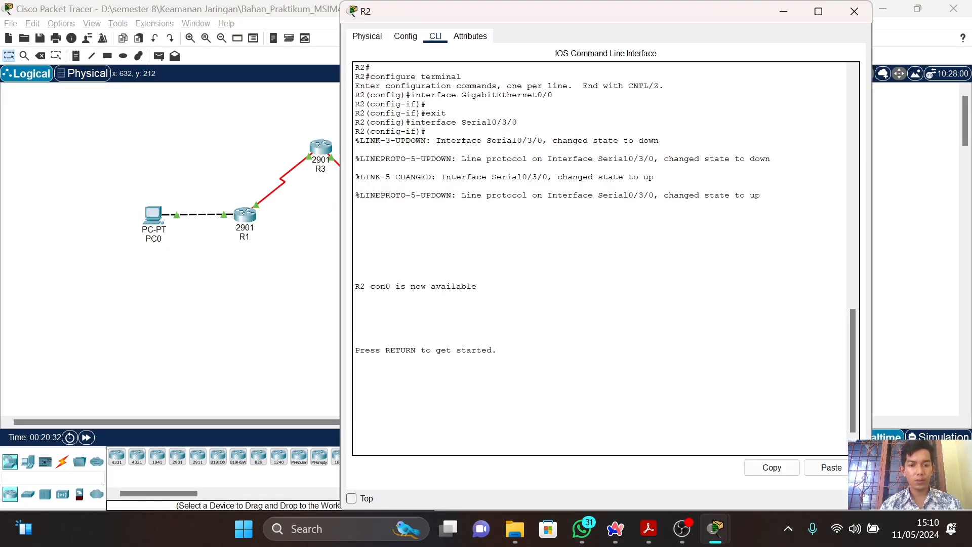
key("Return")
key("Return")
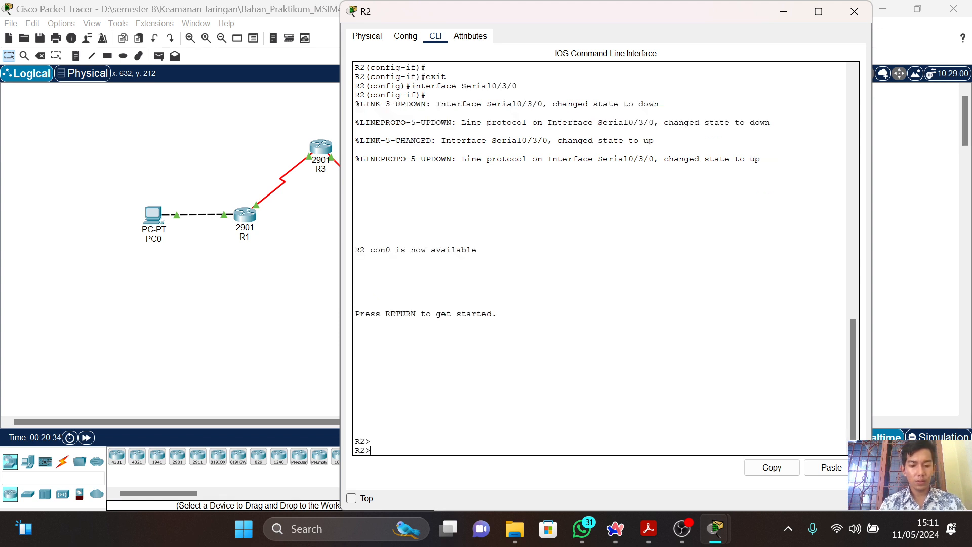
Try to run "sh crypto ipsec sa" at R2's user prompt.
type("sh c")
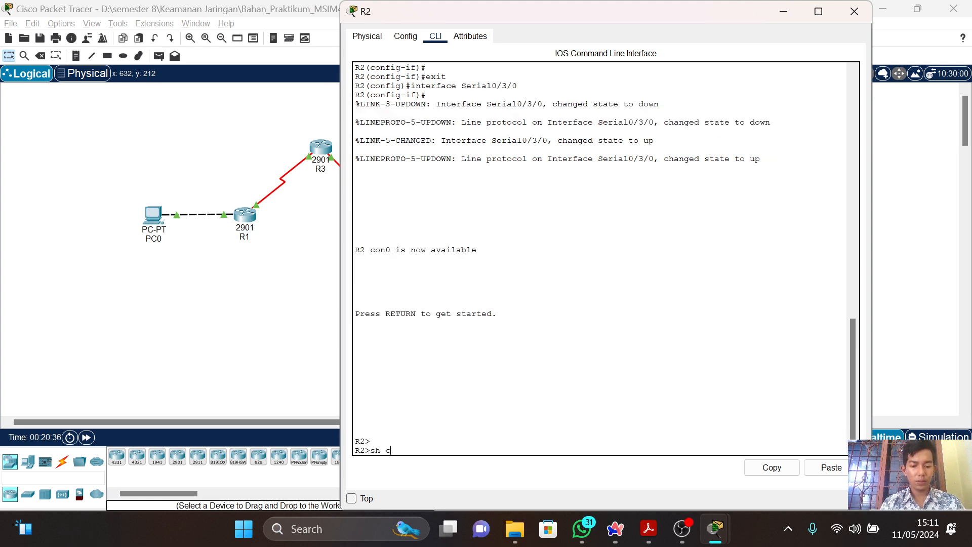
type("rypto i")
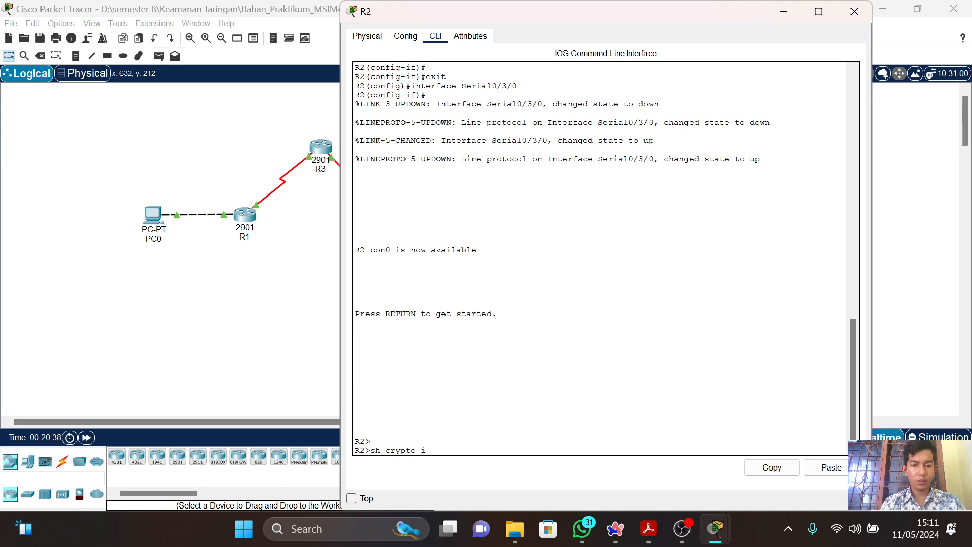
type("psec")
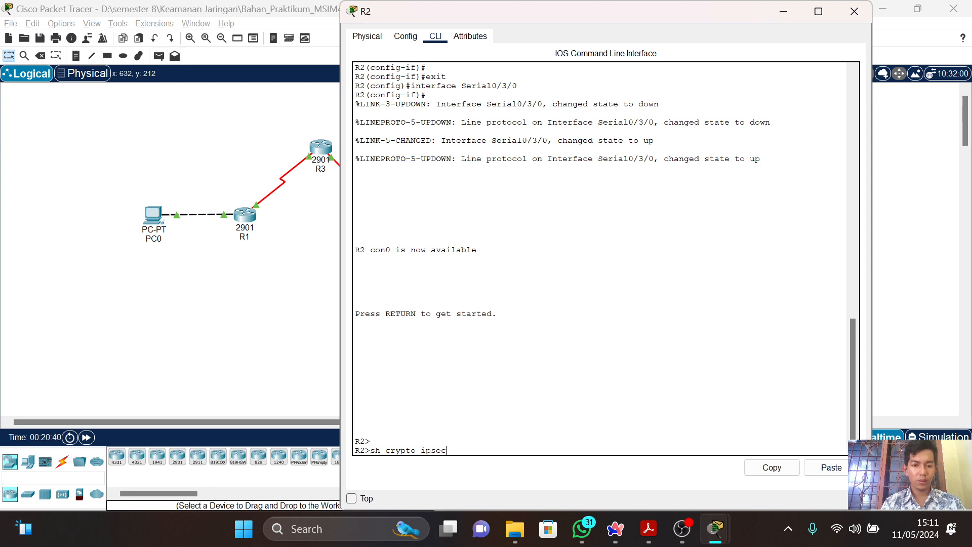
type(" sa")
key("Return")
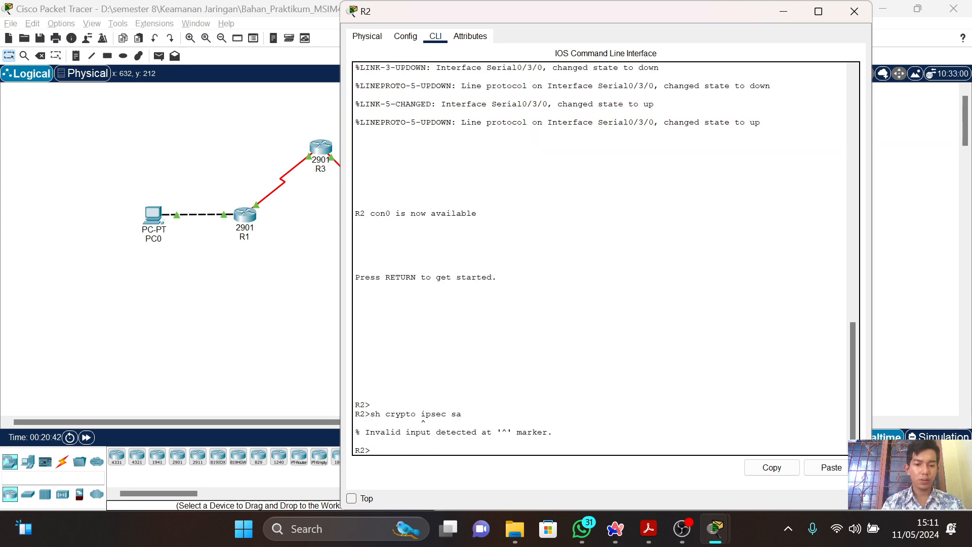
Check the verification command in the PDF guide and retry "sh crypto ipsec sa" in R2's user mode.
key("alt+Tab")
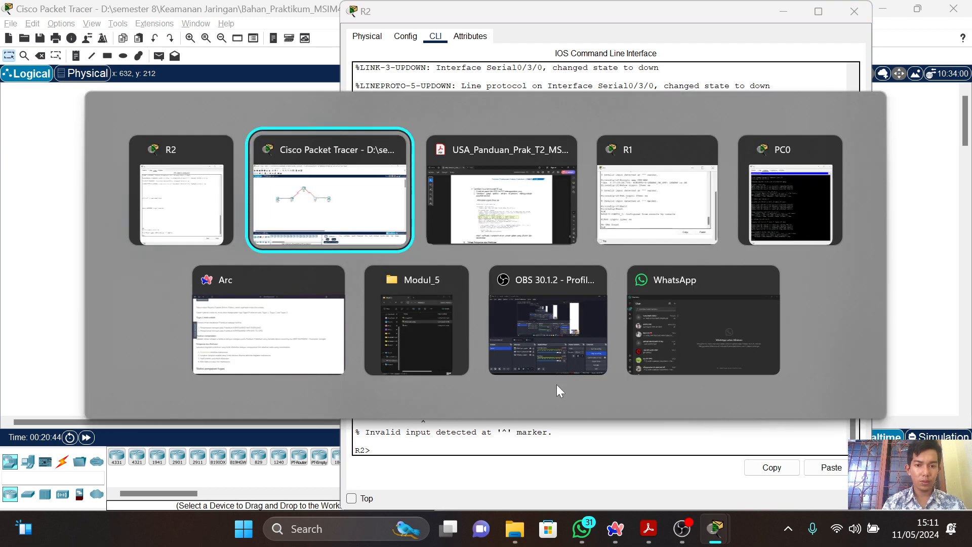
key("alt+Tab")
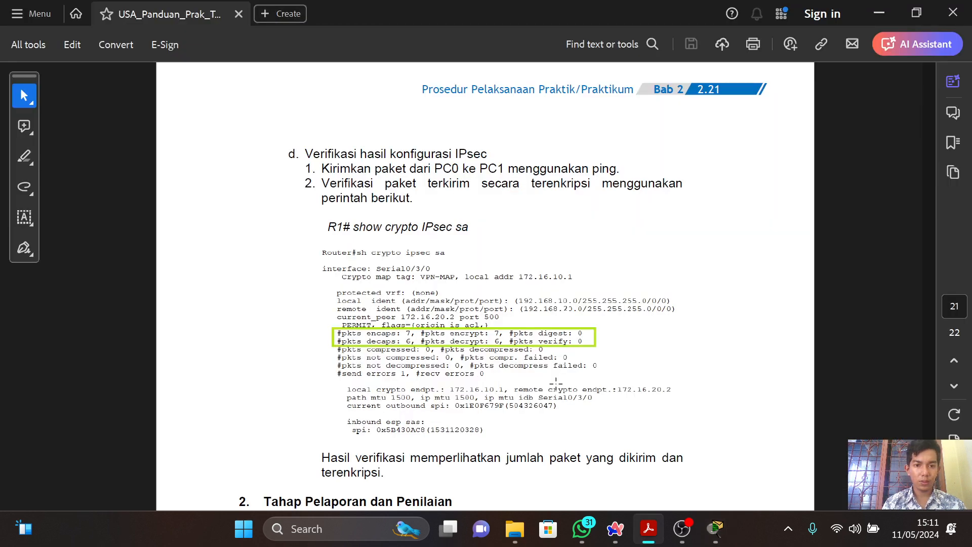
key("alt+Tab")
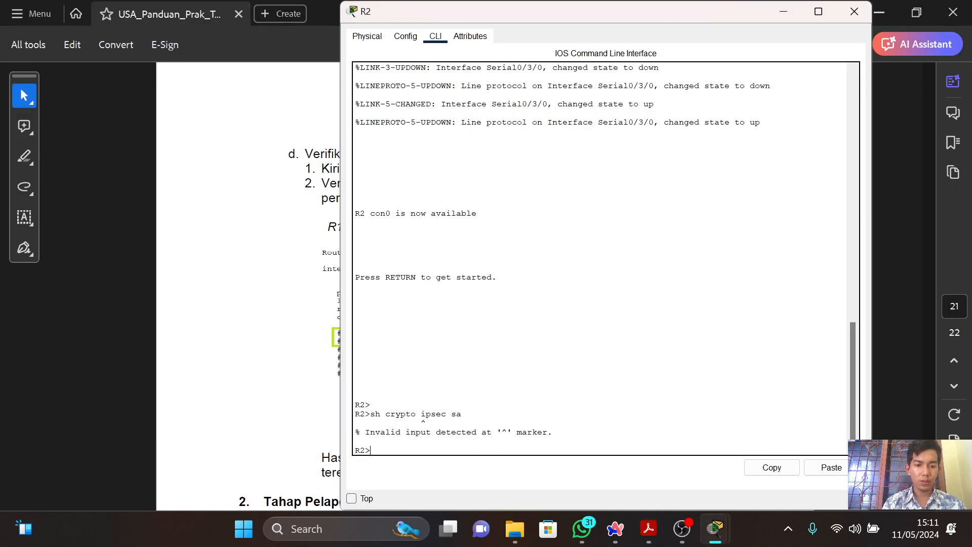
key("alt+Tab")
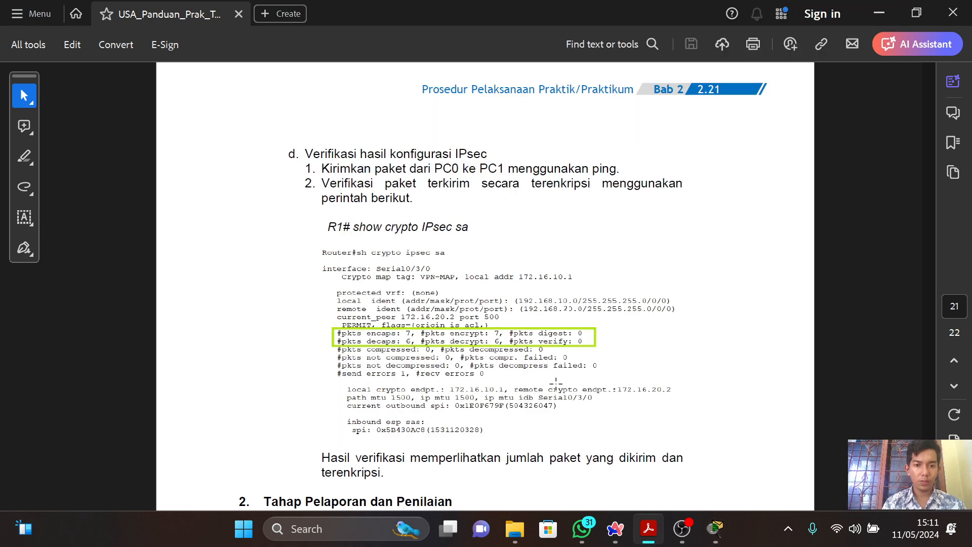
key("alt+Tab")
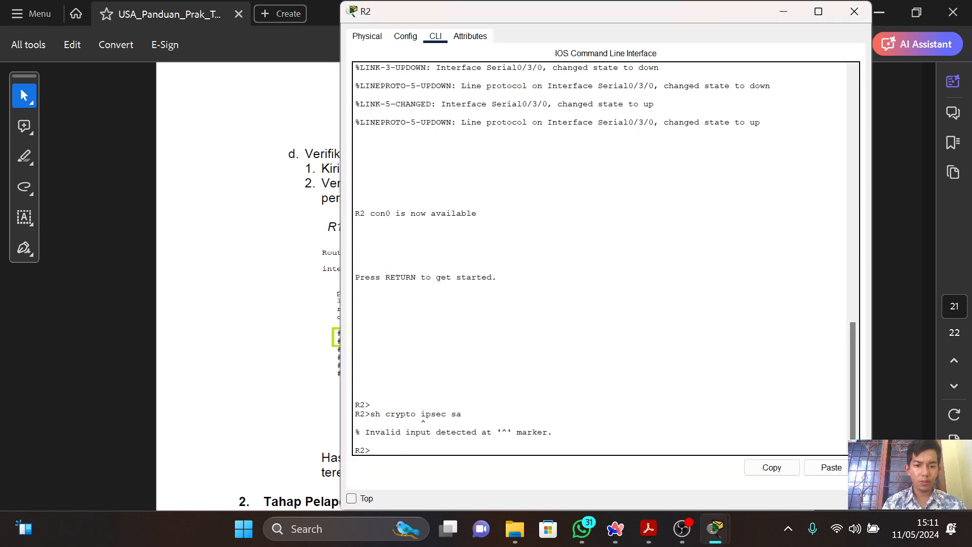
key("alt+Tab")
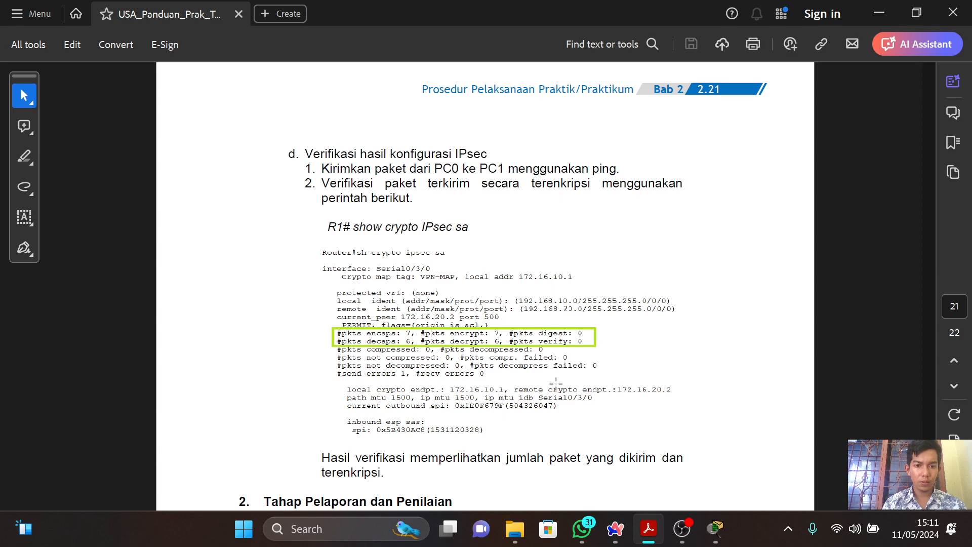
key("alt+Tab")
key("Return")
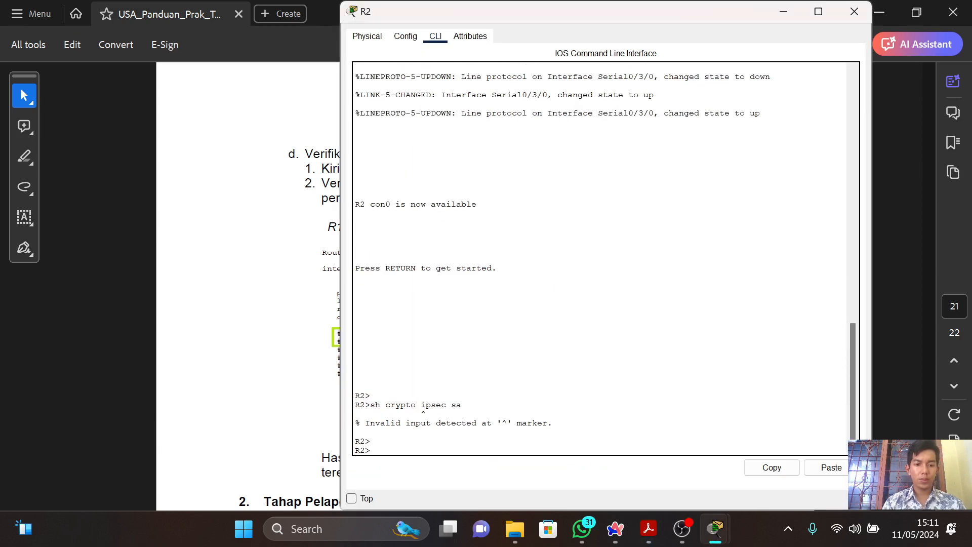
key("Up")
key("Return")
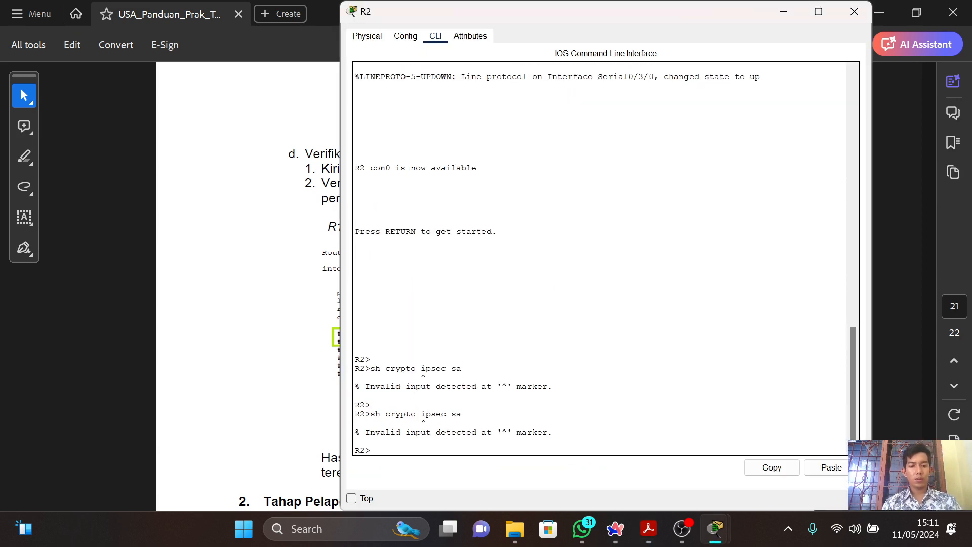
Enter R2's privileged mode with "en", try "sh crypto ipsec sa" there, and close R2's window.
type("en")
key("Return")
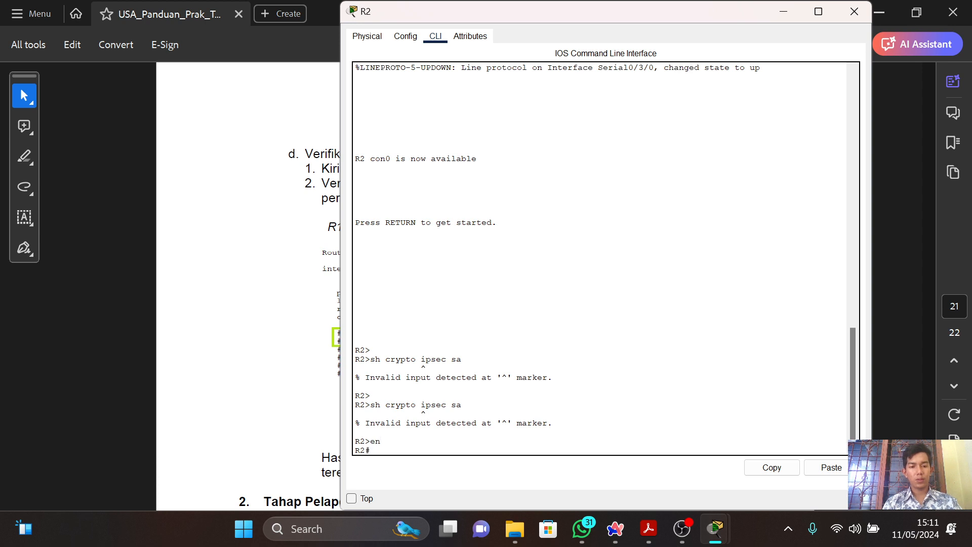
type("sh crypto ipsec sa")
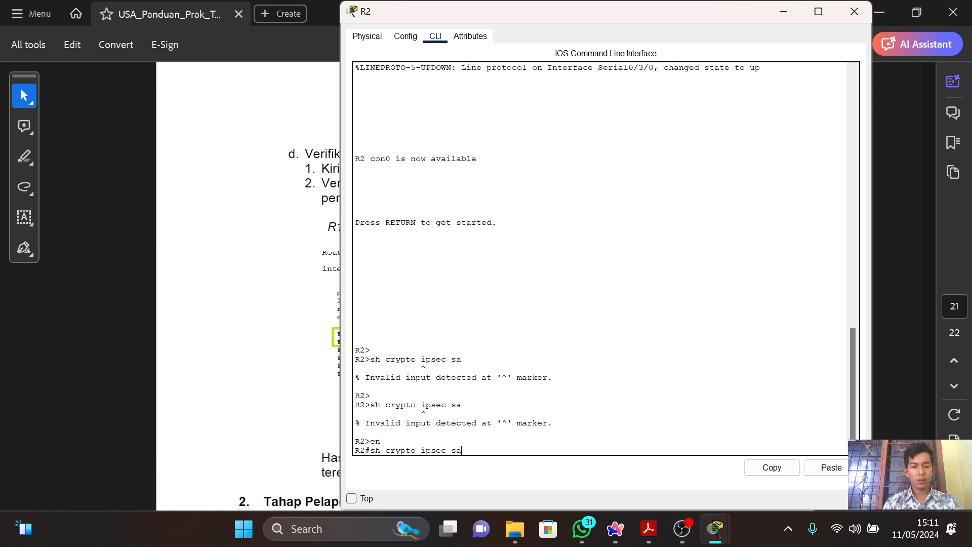
key("Return")
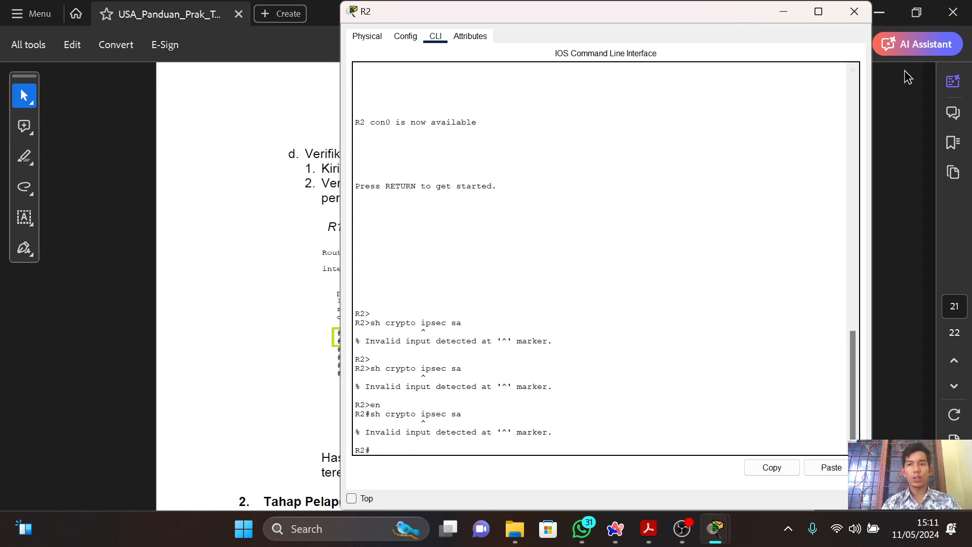
left_click(853, 13)
Review the guide's IPsec verification example and the video report requirements under "Tahap Pelaporan dan Penilaian".
key("alt+Tab")
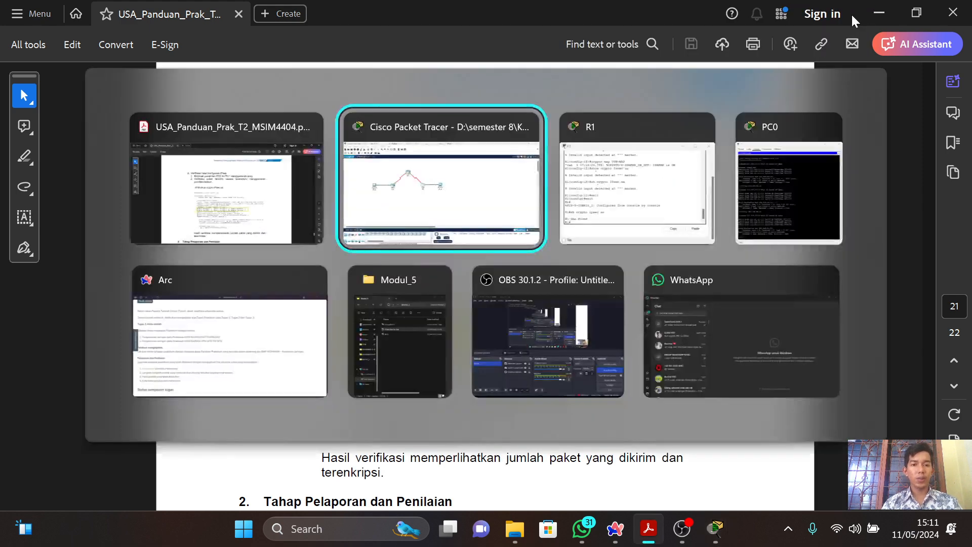
key("alt+Tab")
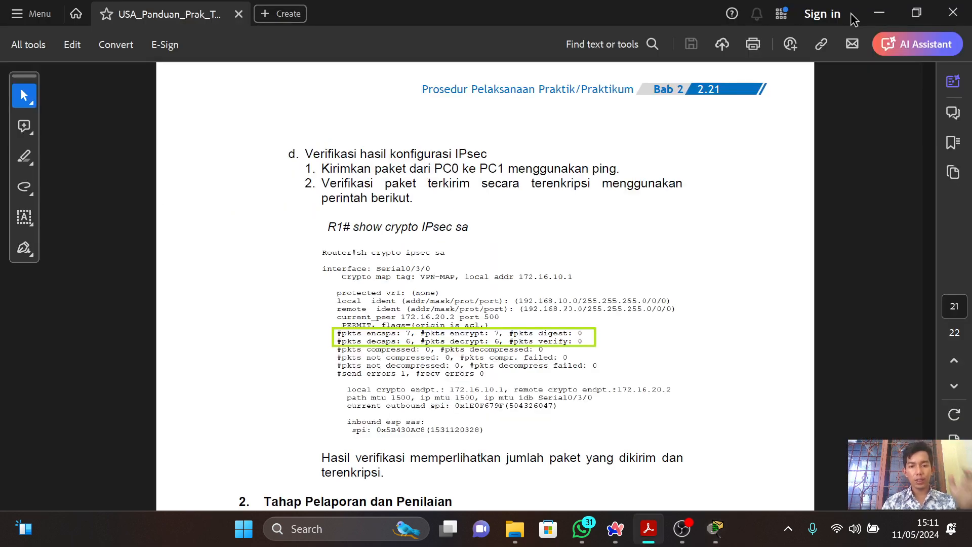
scroll(851, 14, "down", 1)
scroll(852, 18, "down", 1)
scroll(851, 14, "down", 2)
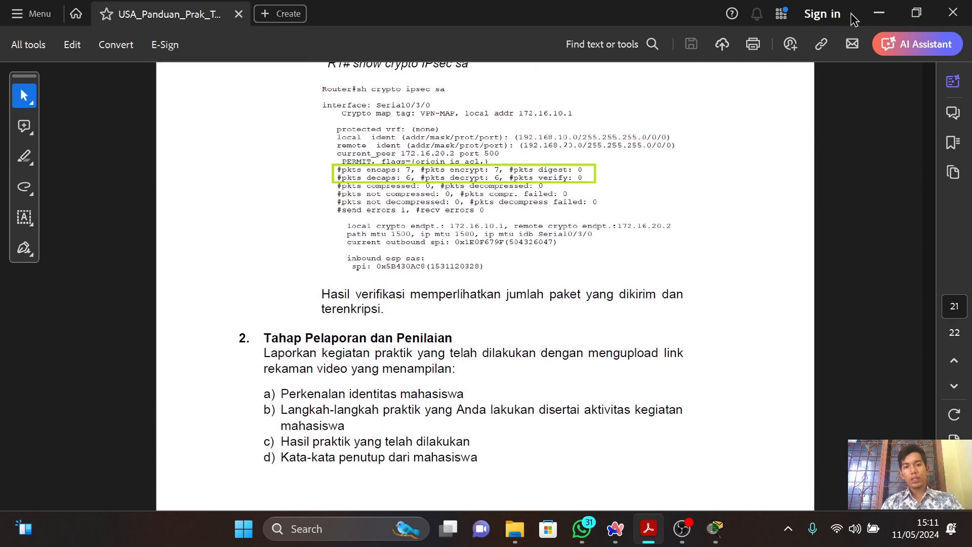
scroll(851, 18, "up", 2)
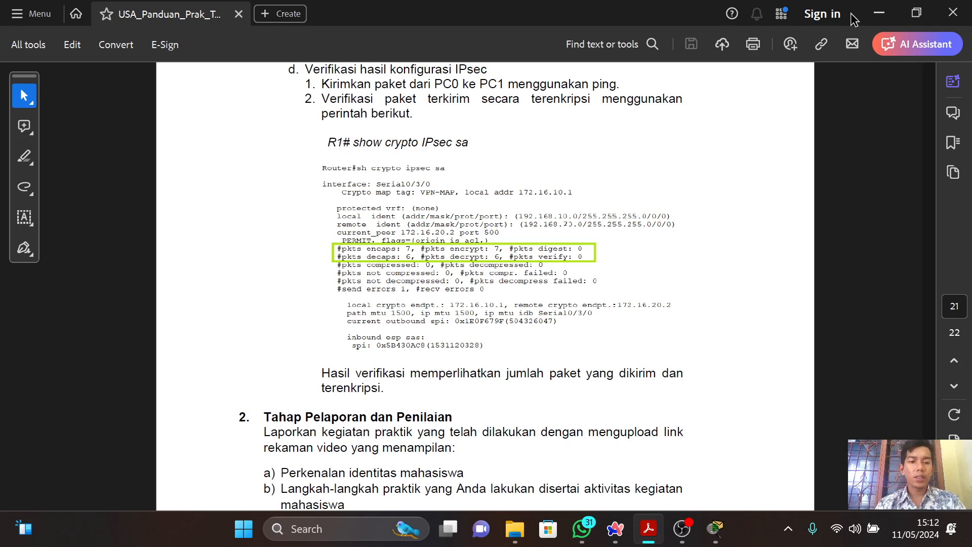
key("Down")
key("Down")
key("Down")
key("Down")
key("Down")
key("Down")
key("Down")
key("Down")
key("Down")
key("Down")
key("Down")
key("Down")
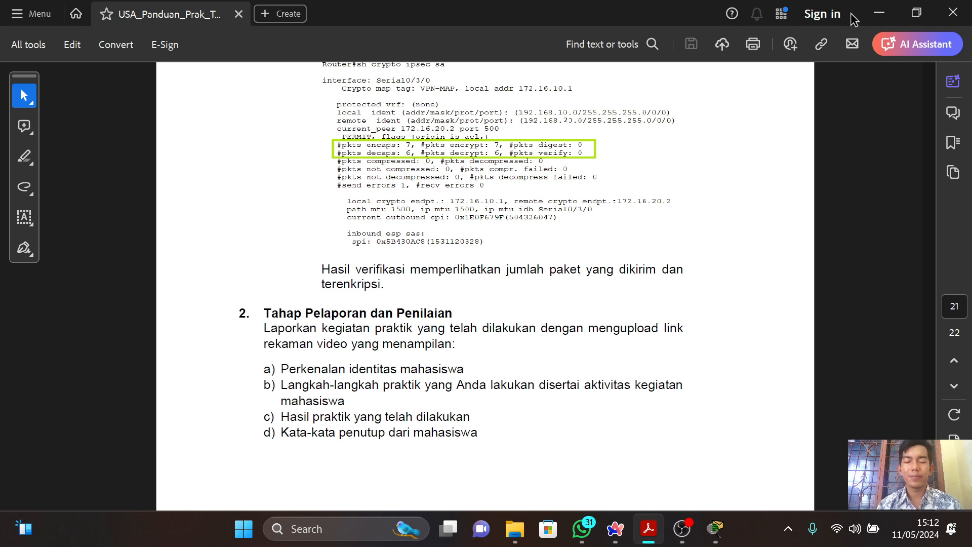
left_click(681, 528)
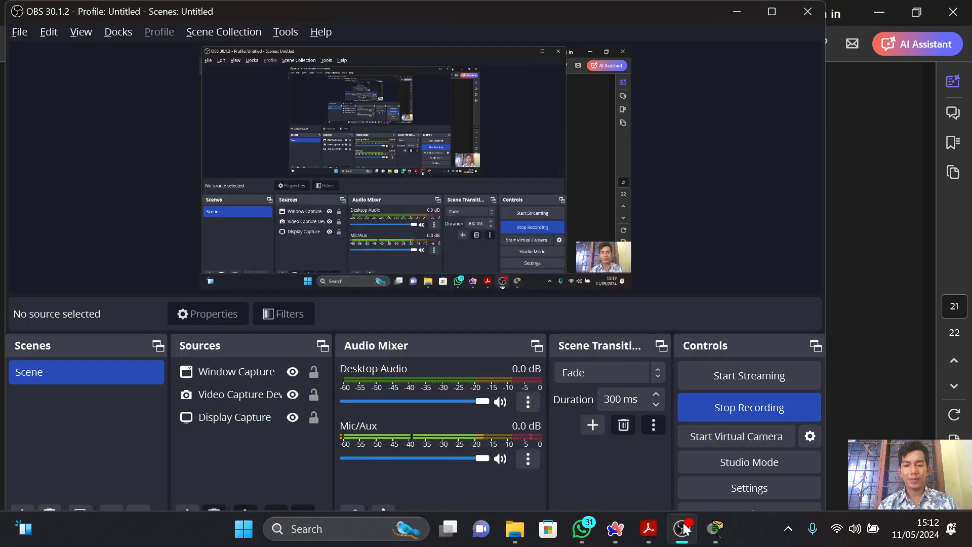